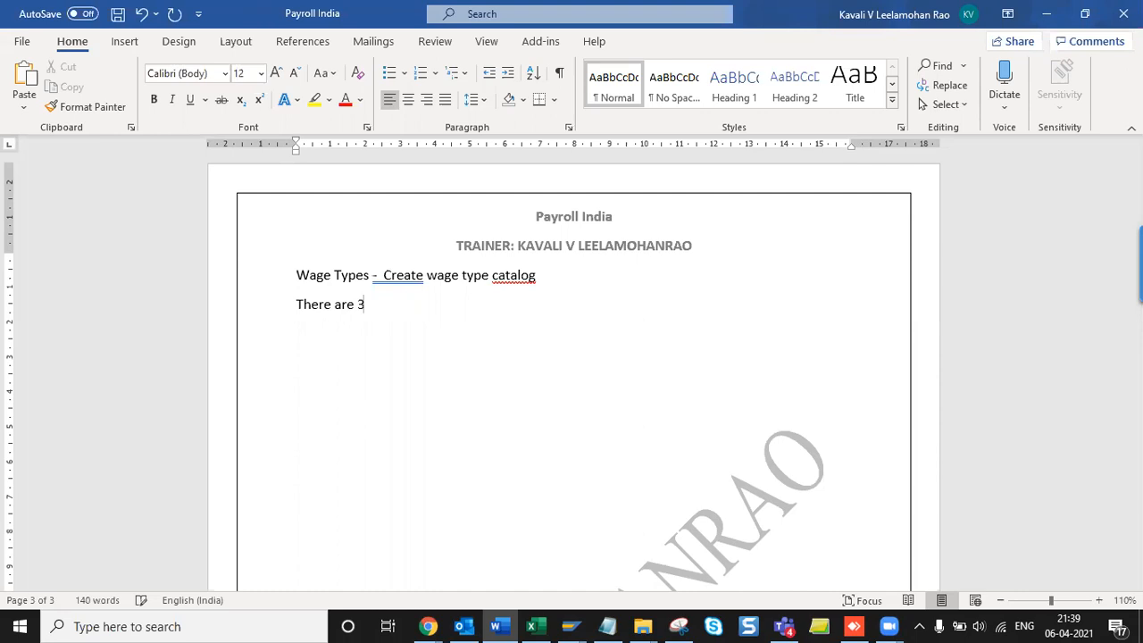
- Write '3 types of wage types' and number Model, Technical and Customer Specific wage type below it
text(f wage types)
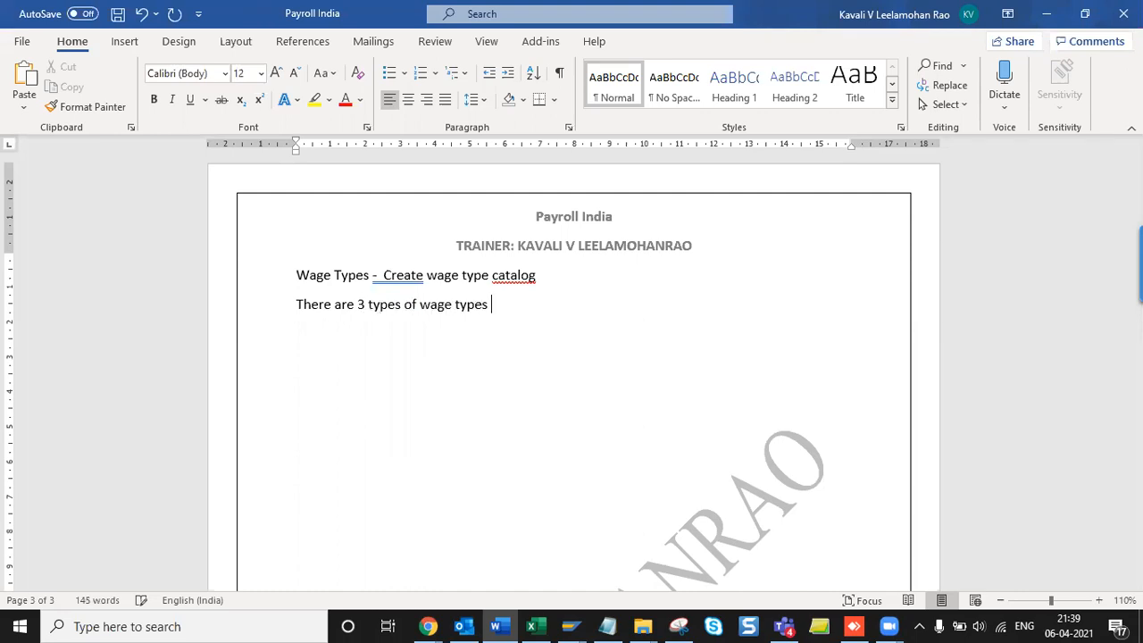
key(Return)
text(1. Model w)
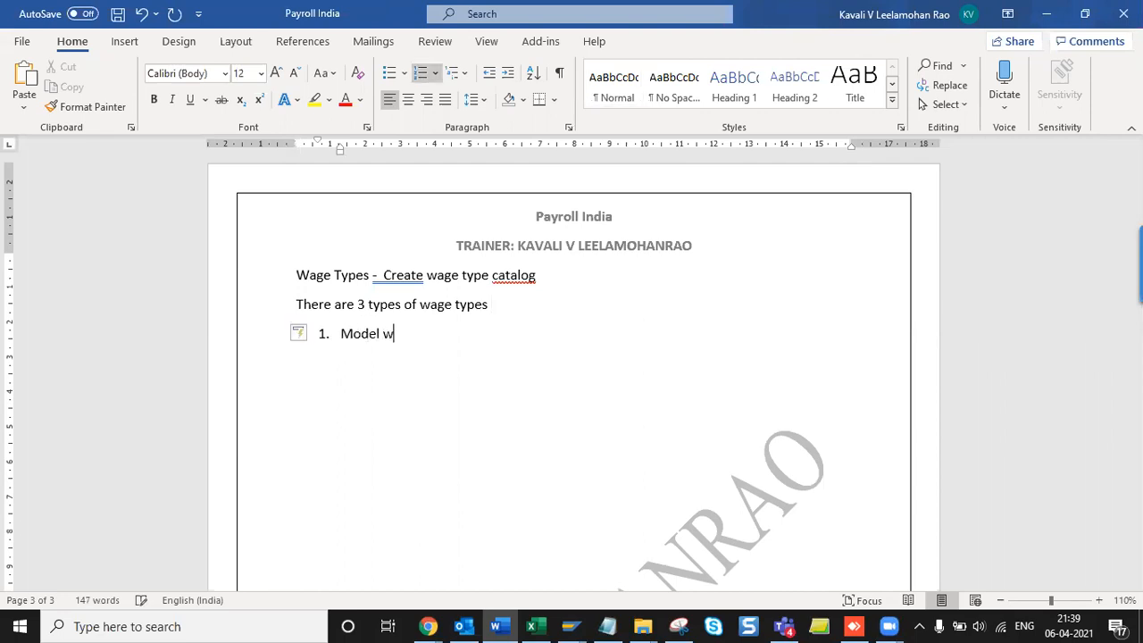
text(age type)
key(Return)
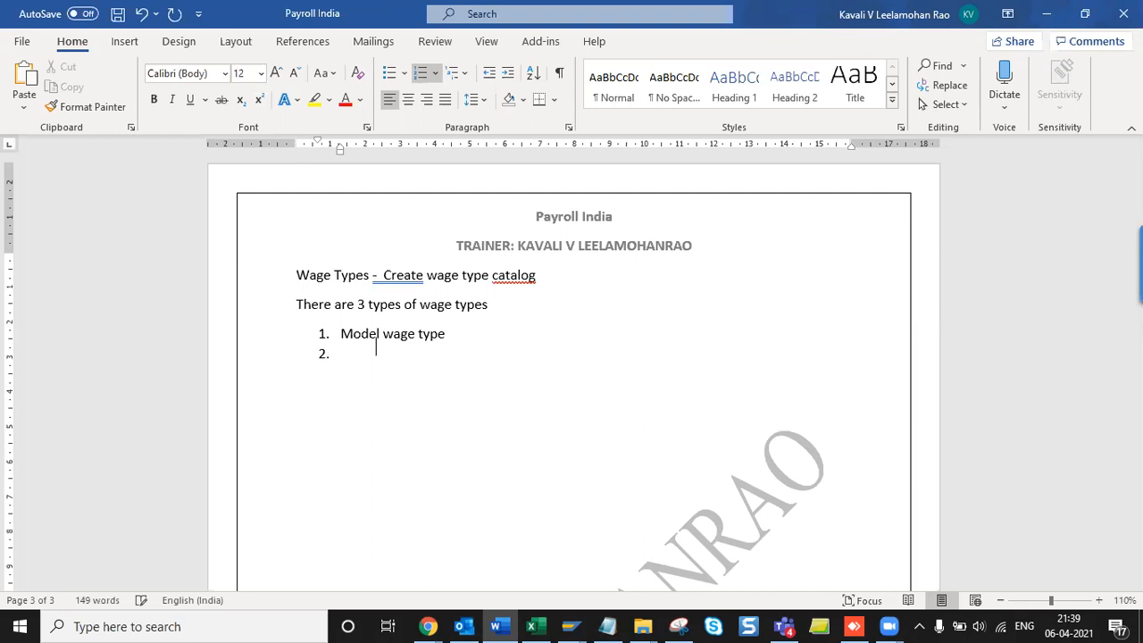
text(Technical wage type)
key(Return)
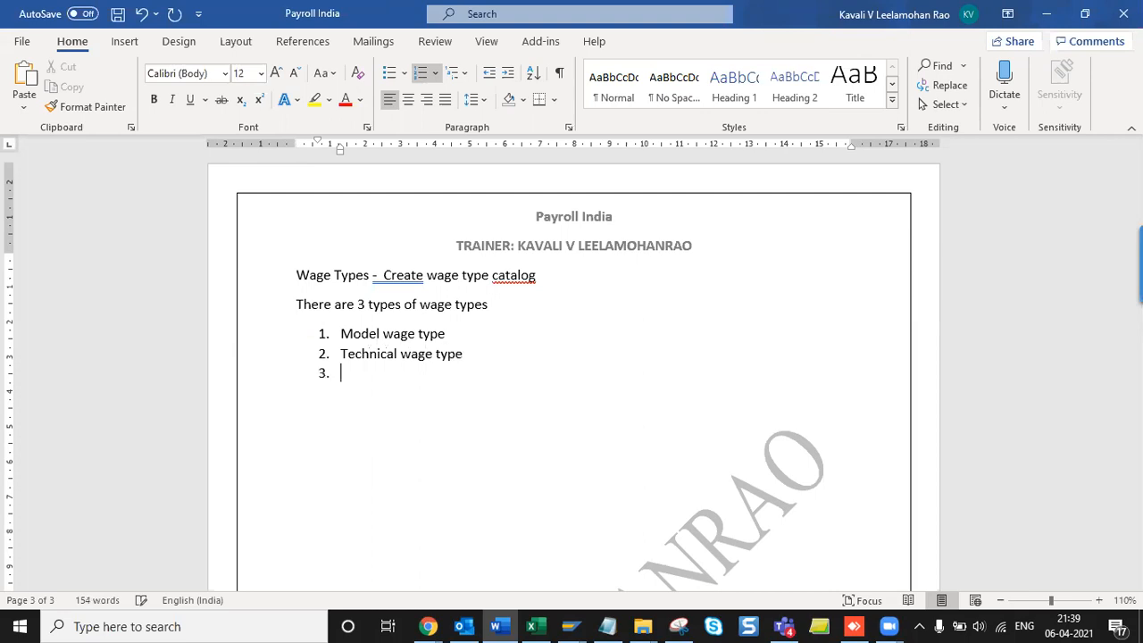
text(Customer Spe)
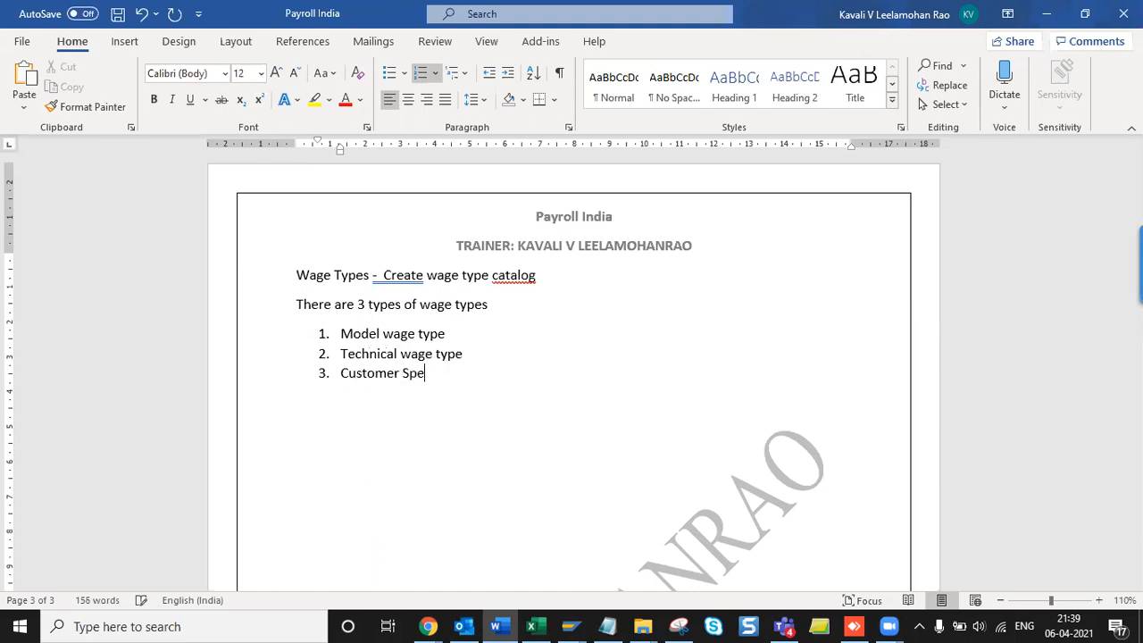
text(cific wage type)
key(Return)
key(Return)
key(ctrl+s)
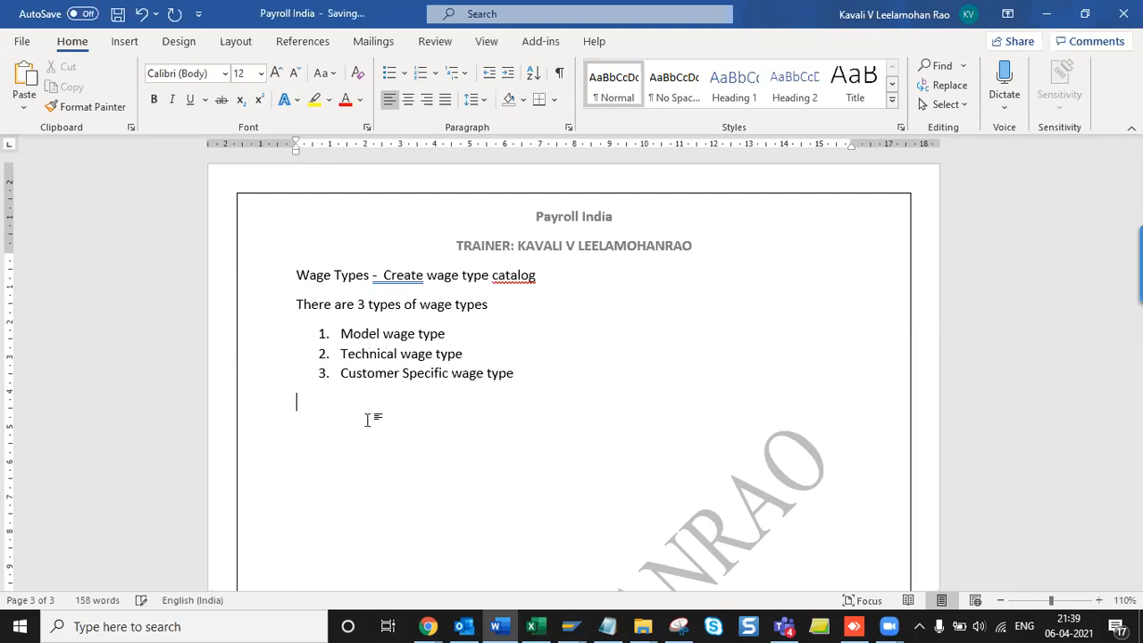
- Copy 'Model wage type' onto a plain, unnumbered, unindented line below the list
click(461, 332)
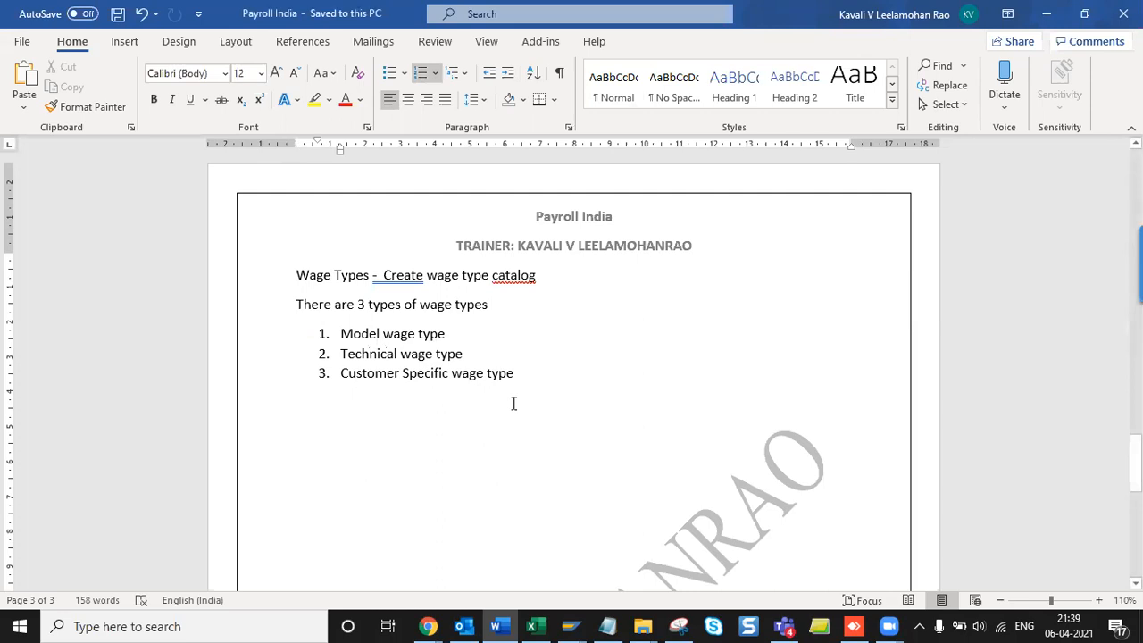
key(shift+Home)
key(ctrl+c)
key(Down)
key(Down)
key(Down)
key(ctrl+v)
key(Up)
key(Up)
key(Down)
key(BackSpace)
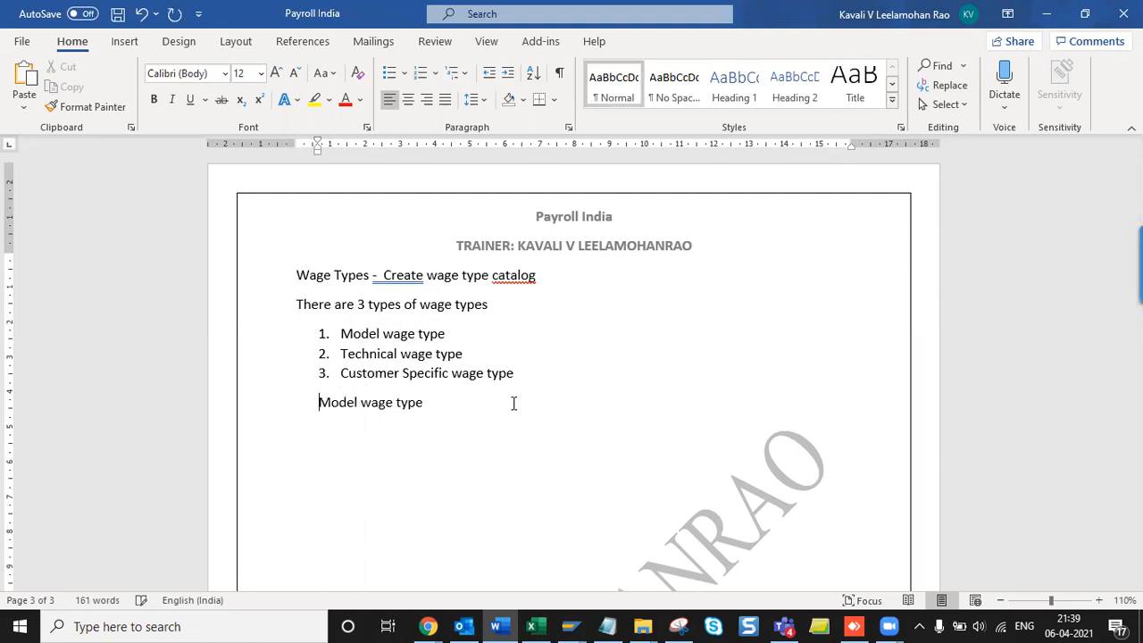
key(BackSpace)
key(End)
- Complete the line as 'Model wage type: is nothing SAP Predefined wage types', fixing the spelling
text(: is)
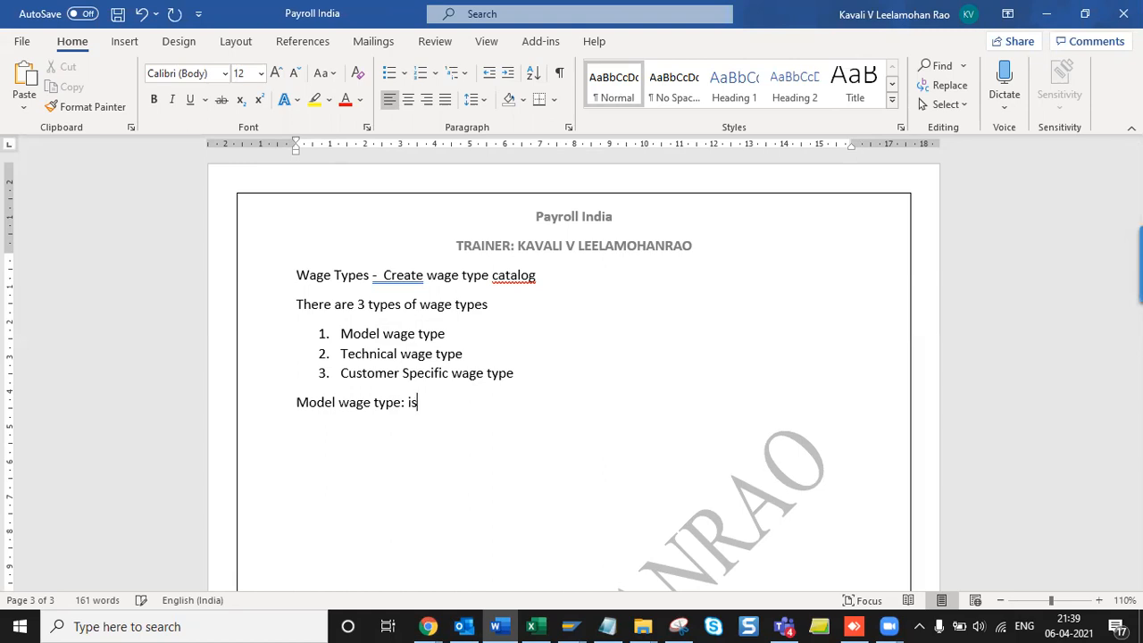
text( tnot)
key(BackSpace)
key(BackSpace)
key(BackSpace)
key(BackSpace)
text(tn)
key(BackSpace)
key(BackSpace)
text(nothing SAP )
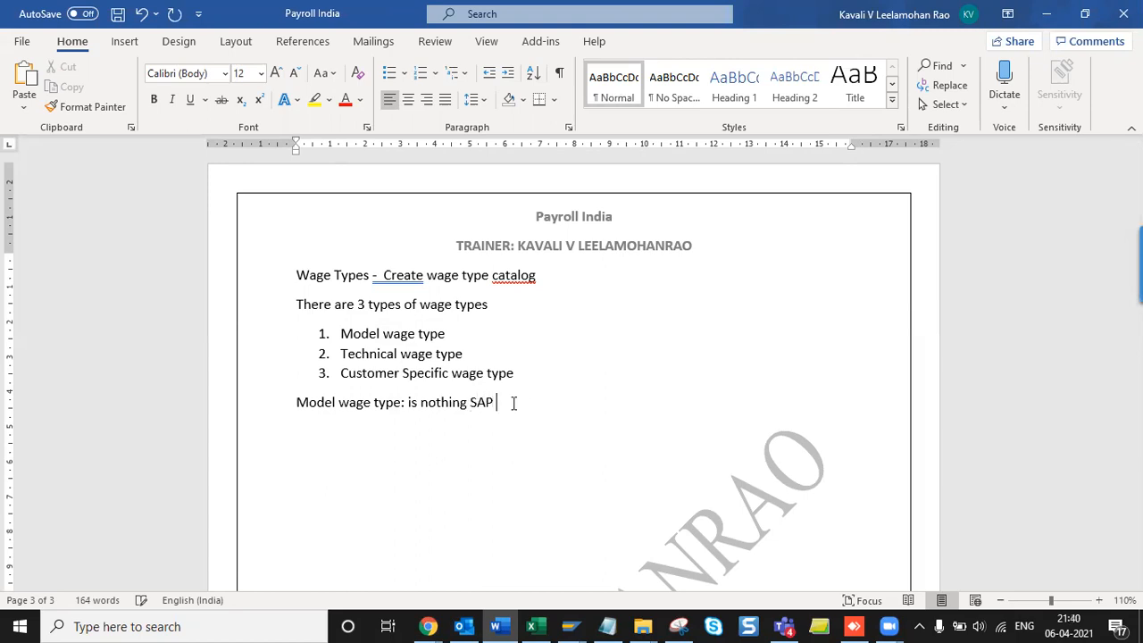
text(Predifined w)
key(BackSpace)
key(BackSpace)
key(BackSpace)
key(BackSpace)
key(BackSpace)
text(ed)
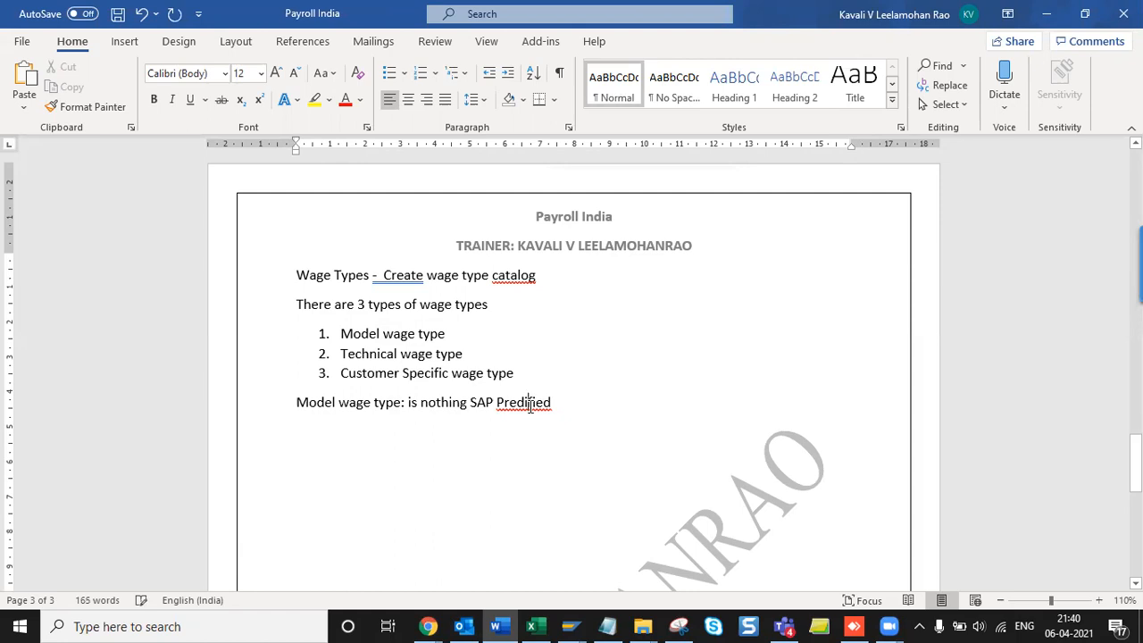
right_click(529, 404)
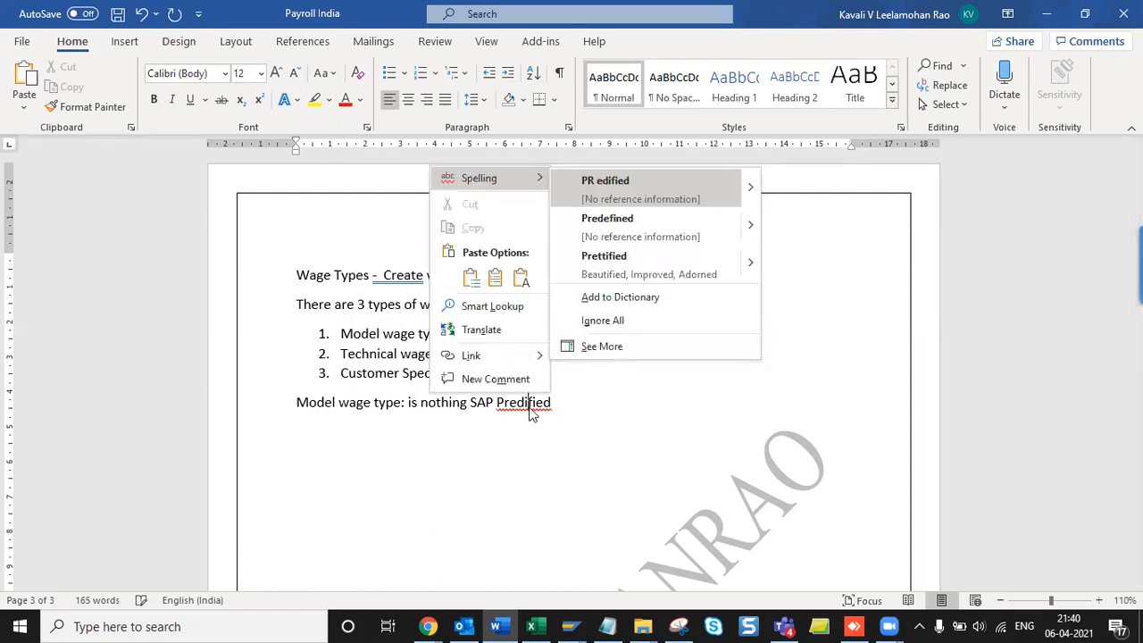
click(668, 228)
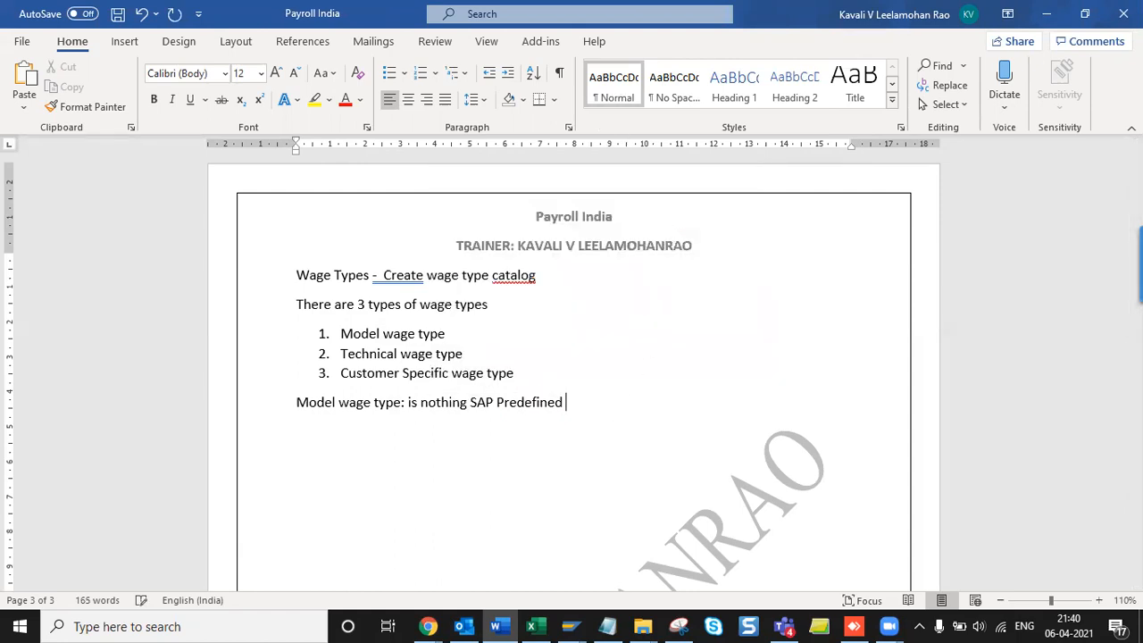
text(wage types)
key(Return)
- Save the Payroll India Word document with Ctrl+S
key(ctrl+s)
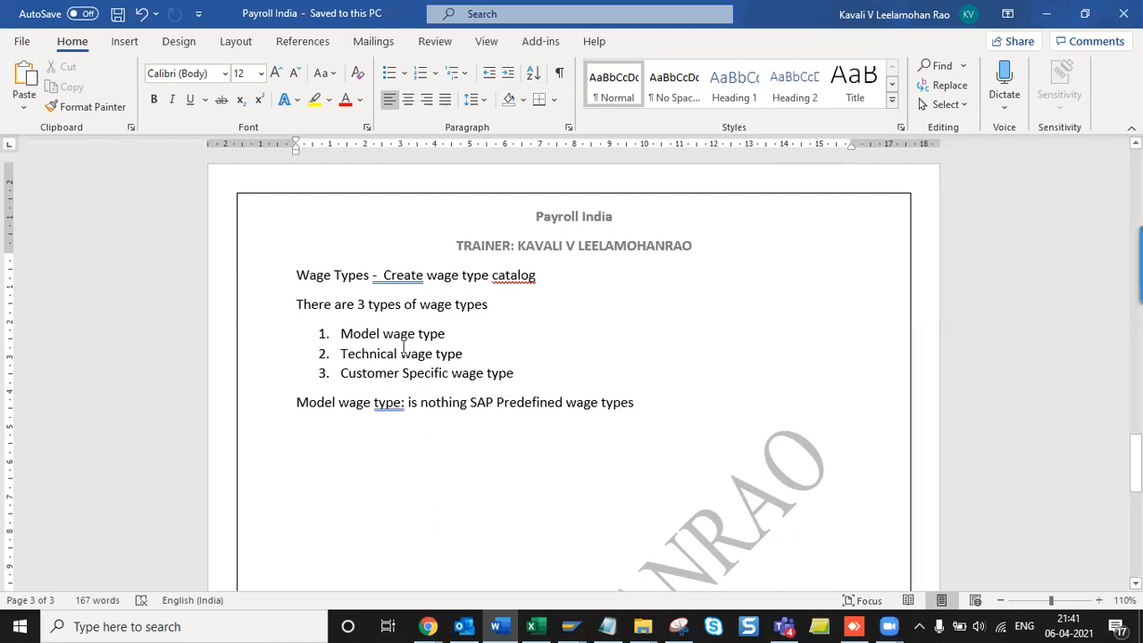
- Copy 'Technical wage type' onto a plain, unnumbered line below the Model definition
triple_click(450, 352)
key(ctrl+c)
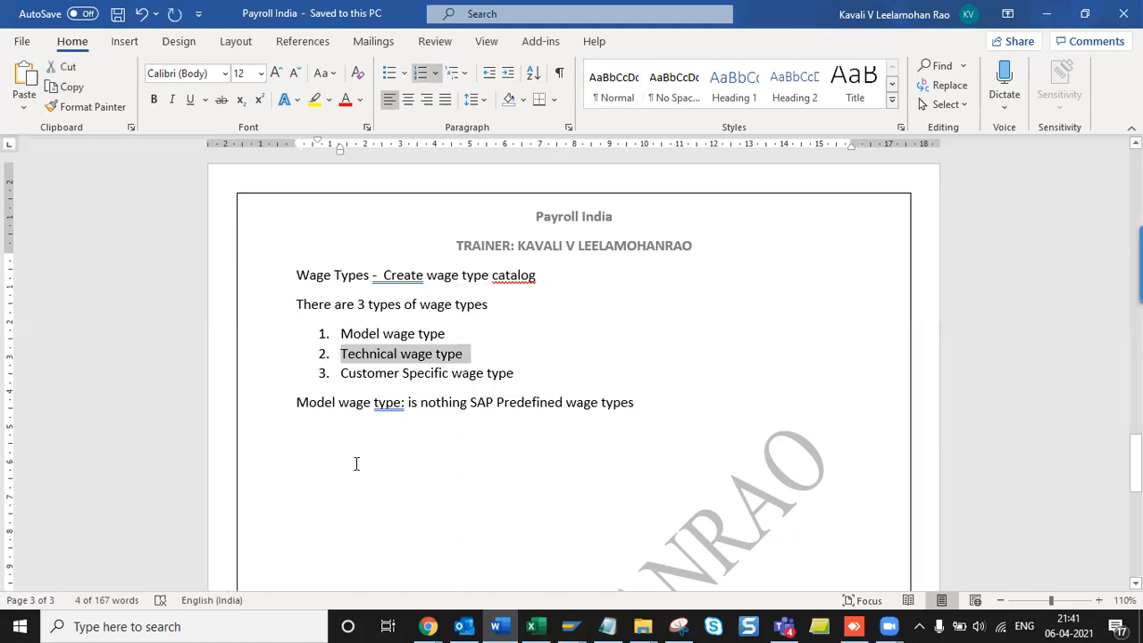
click(323, 431)
key(ctrl+v)
key(Up)
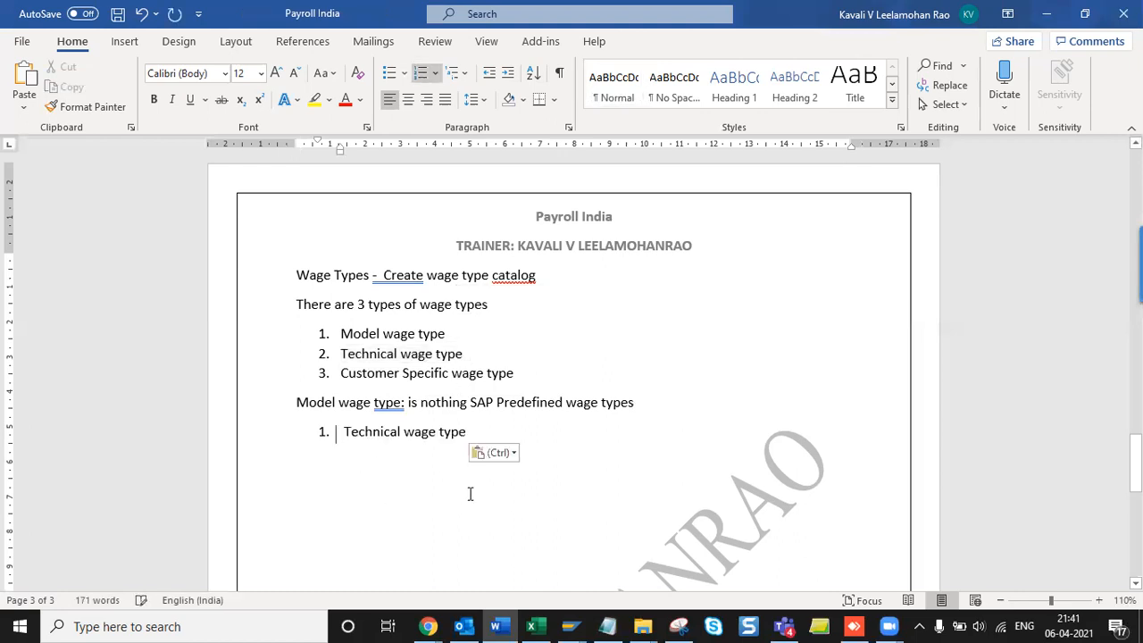
key(Delete)
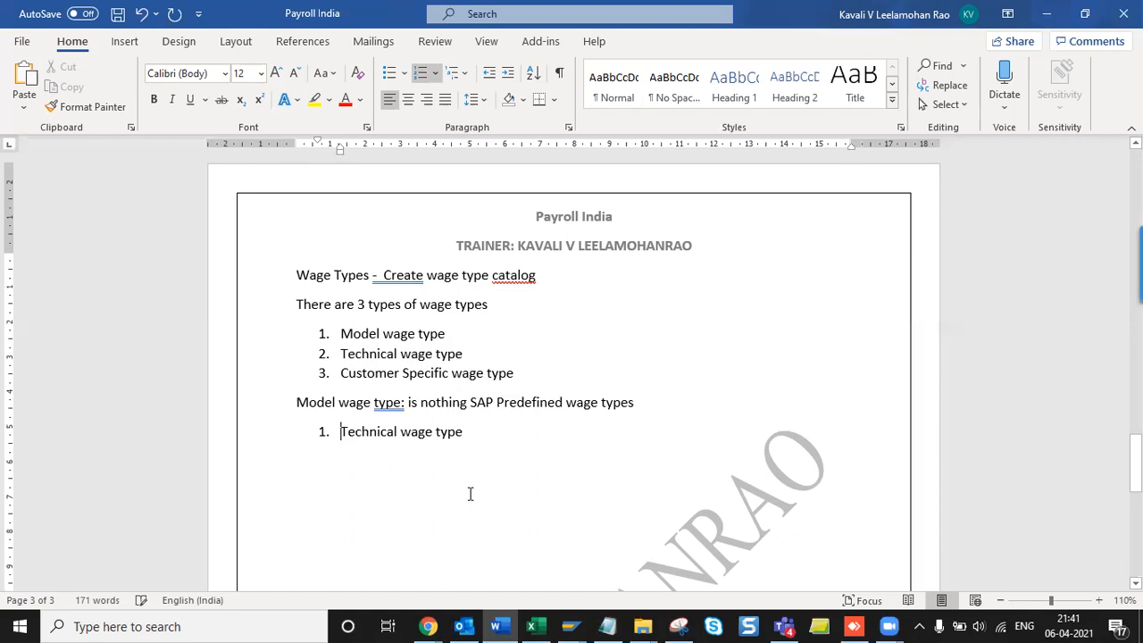
key(BackSpace)
key(BackSpace)
- Append '(Model wage types always starts with M Series)' to the Model wage type line
click(646, 404)
text((M)
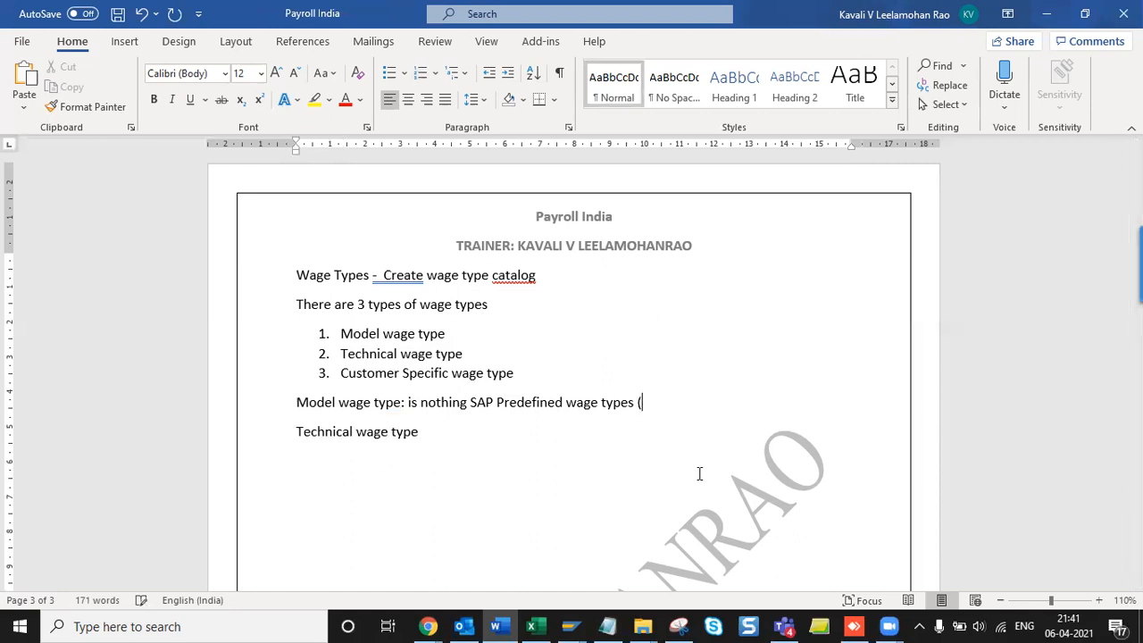
key(BackSpace)
text(Model wage type)
key(BackSpace)
key(BackSpace)
key(BackSpace)
text(w)
key(BackSpace)
key(BackSpace)
text(wage type)
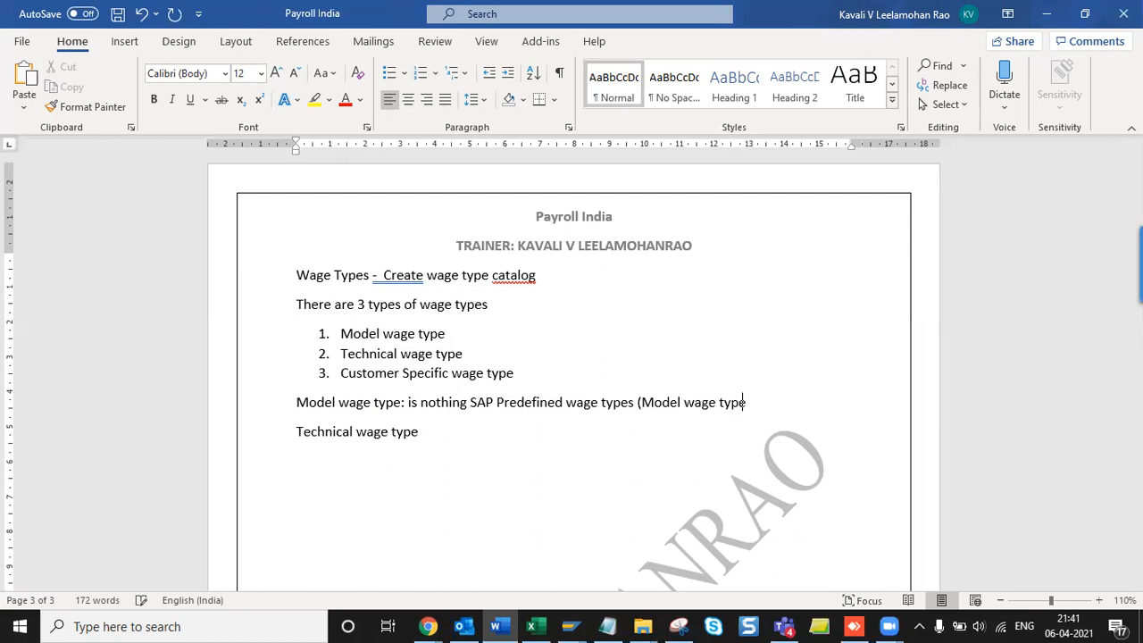
text(s always startds)
key(BackSpace)
key(BackSpace)
text(s with M Series))
- Give the Technical wage type line the copied explanation with M changed to /, and save
key(Down)
key(End)
text(:)
drag(410, 402, 447, 426)
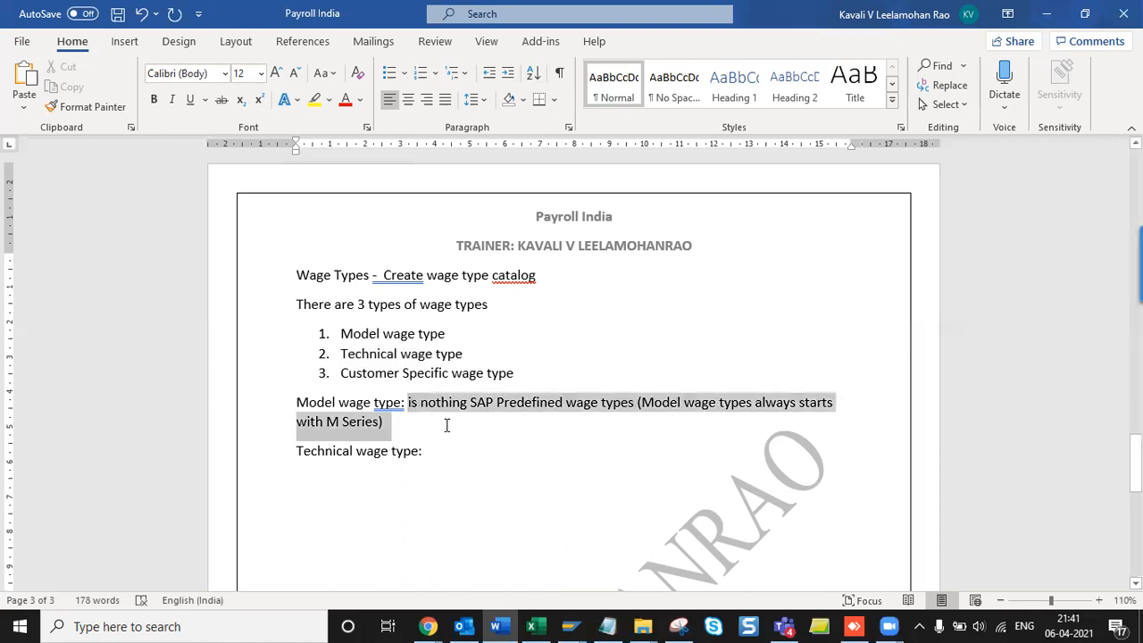
key(ctrl+c)
click(432, 454)
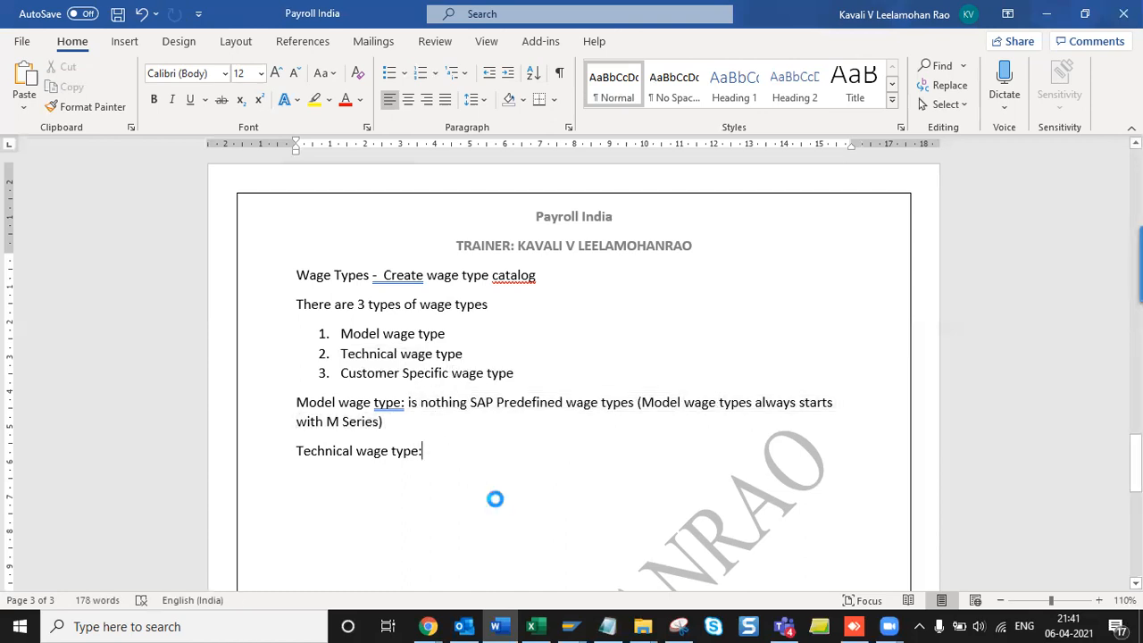
key(ctrl+v)
click(337, 471)
key(BackSpace)
text(/)
key(ctrl+s)
key(End)
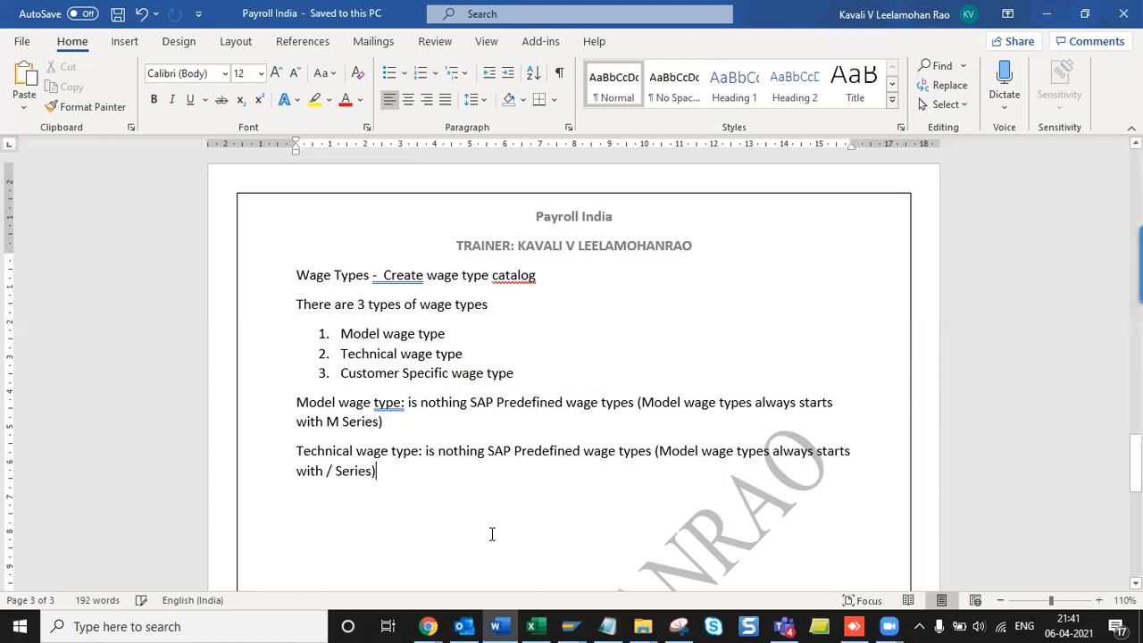
key(Return)
key(ctrl+s)
- Paste 'Customer Specific wage type' onto a plain line below the Technical definition
triple_click(346, 372)
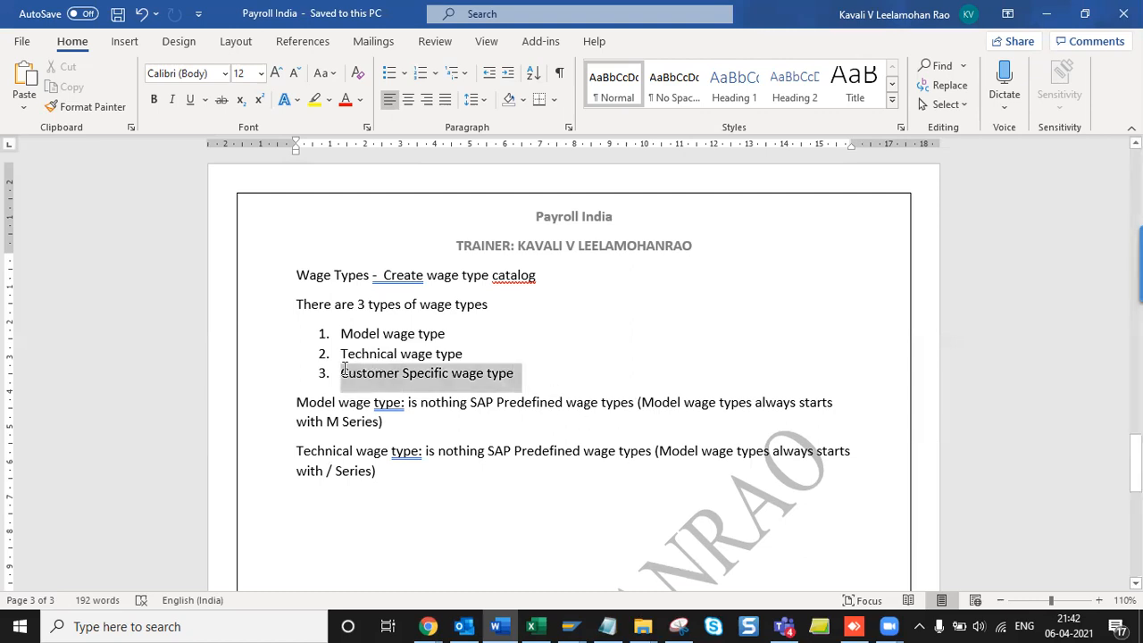
click(365, 507)
key(ctrl+v)
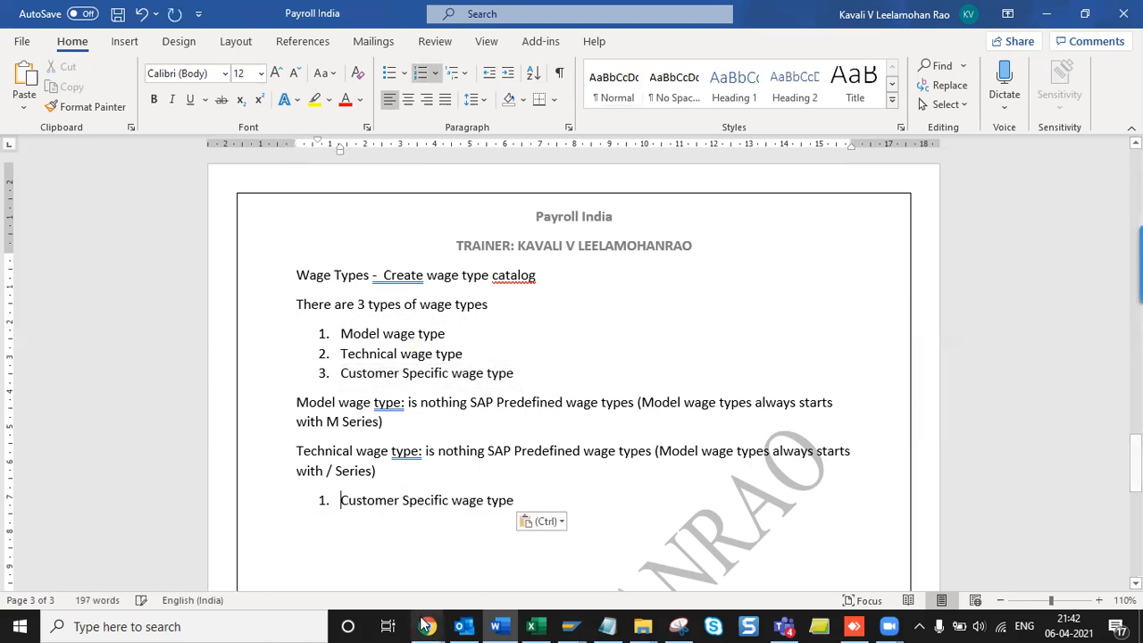
key(BackSpace)
- Define it as 'nothing but customer requirement wage types (Alpha numerical wage type)' and save
key(BackSpace)
key(End)
text(: is tnoth)
key(BackSpace)
key(BackSpace)
key(BackSpace)
key(BackSpace)
key(BackSpace)
text(nothing)
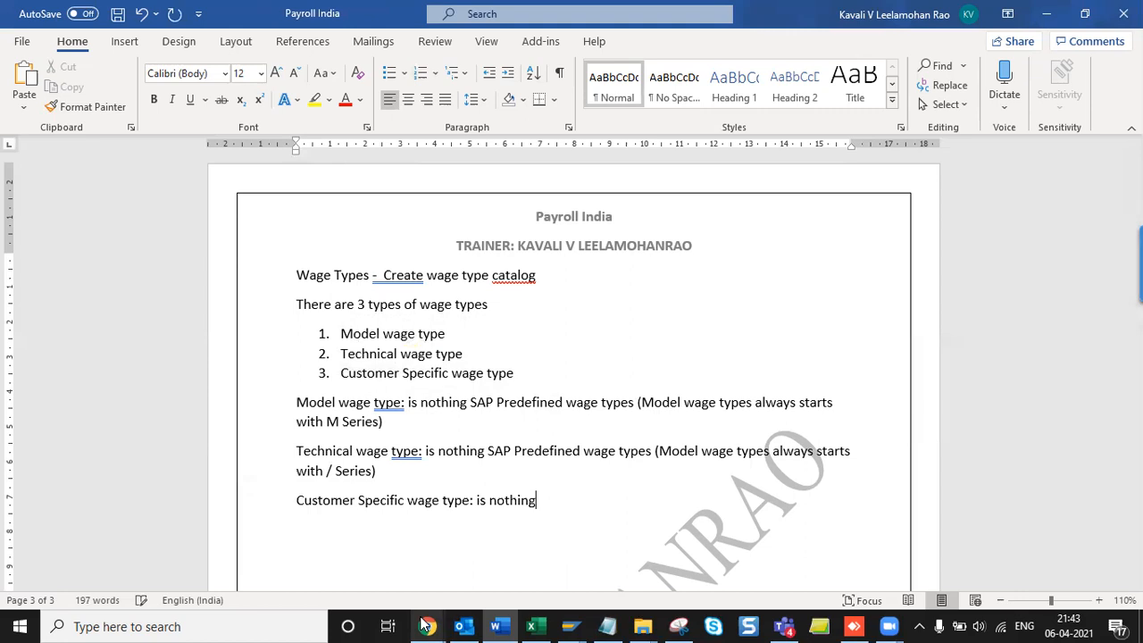
text( but custeomer )
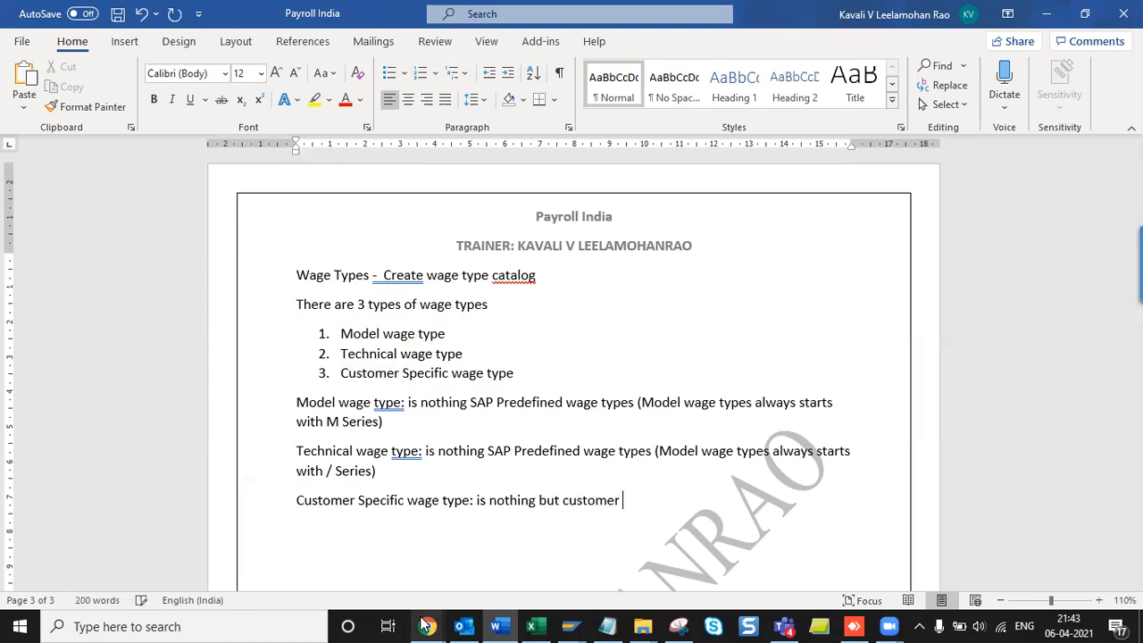
text(requiement)
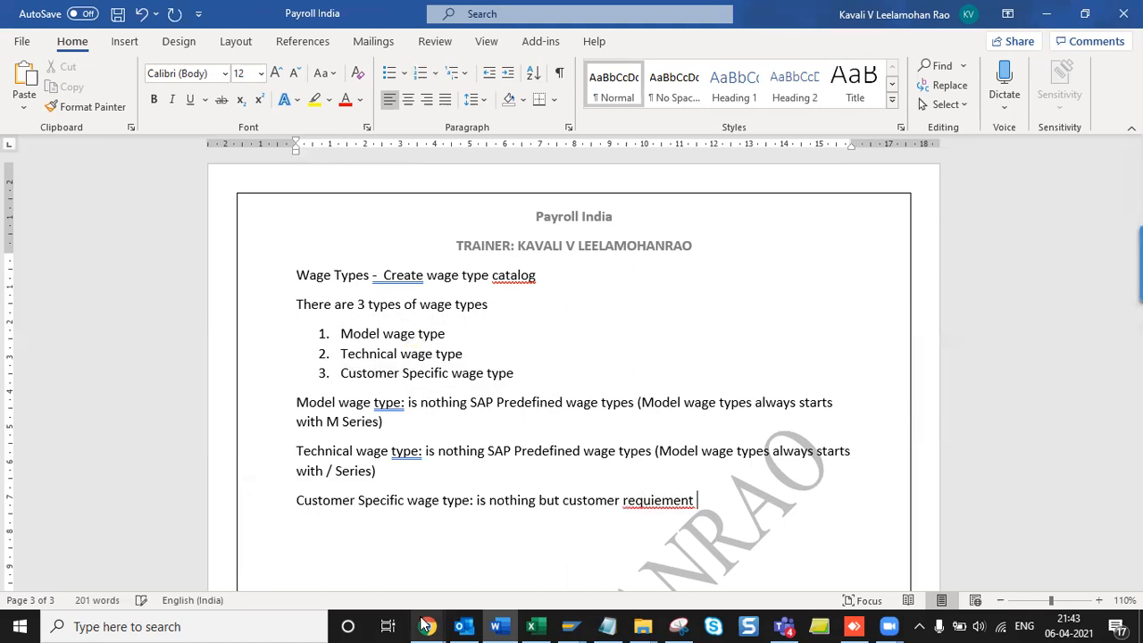
key(BackSpace)
key(BackSpace)
key(BackSpace)
key(BackSpace)
key(BackSpace)
text(rement was)
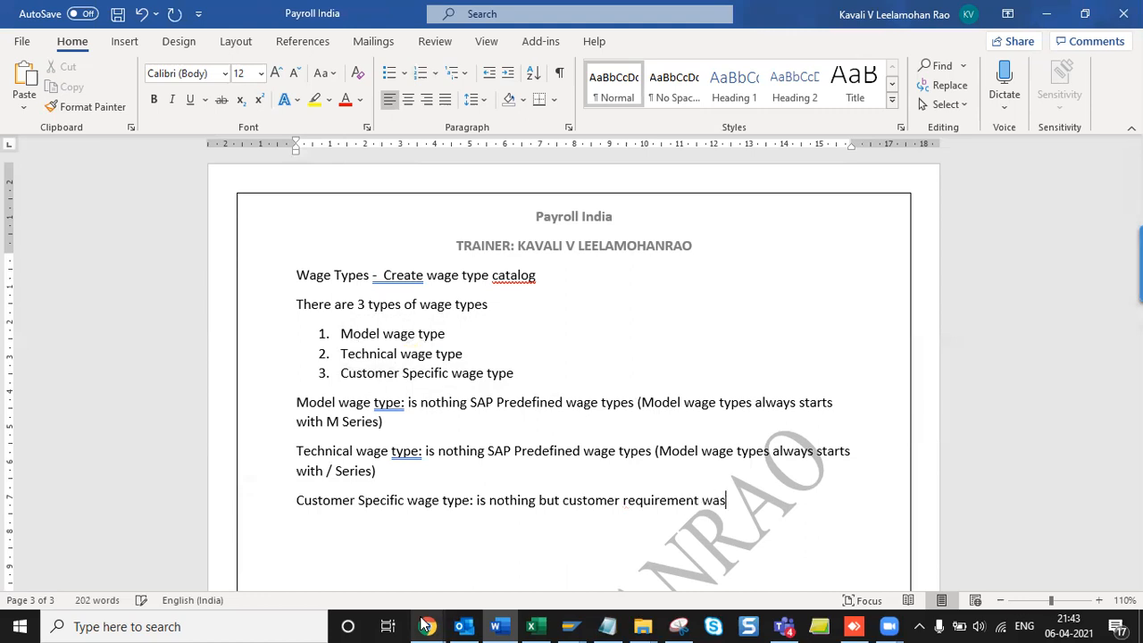
text(e types )
text(()
text(Al)
text(pha )
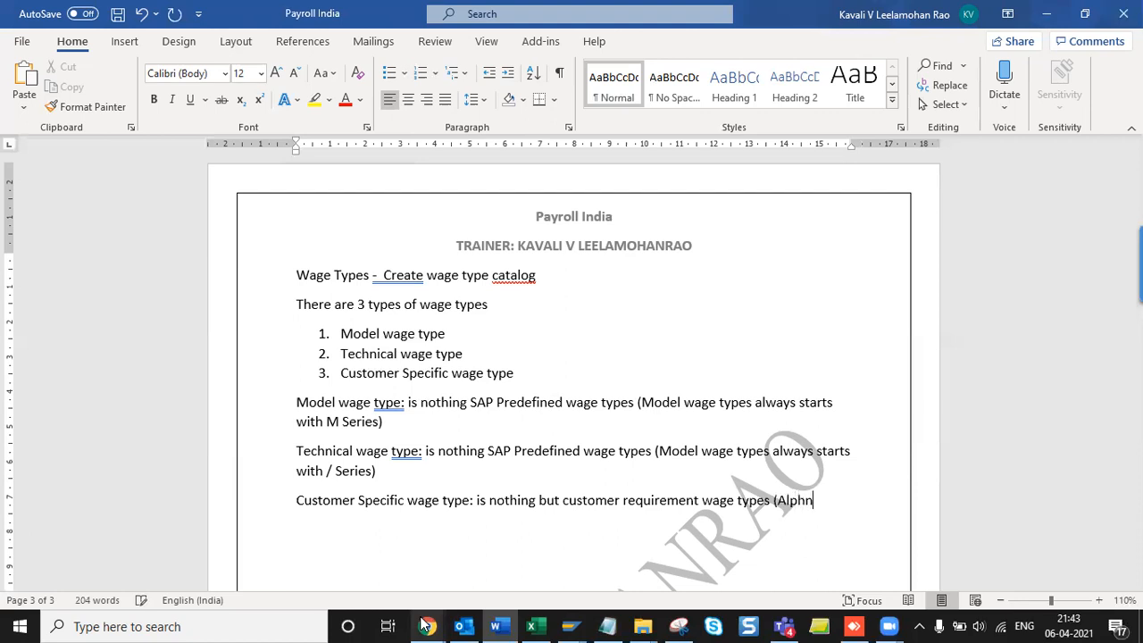
text(numb)
text(erical w)
text(ag)
text( e)
key(BackSpace)
key(BackSpace)
text(e type)
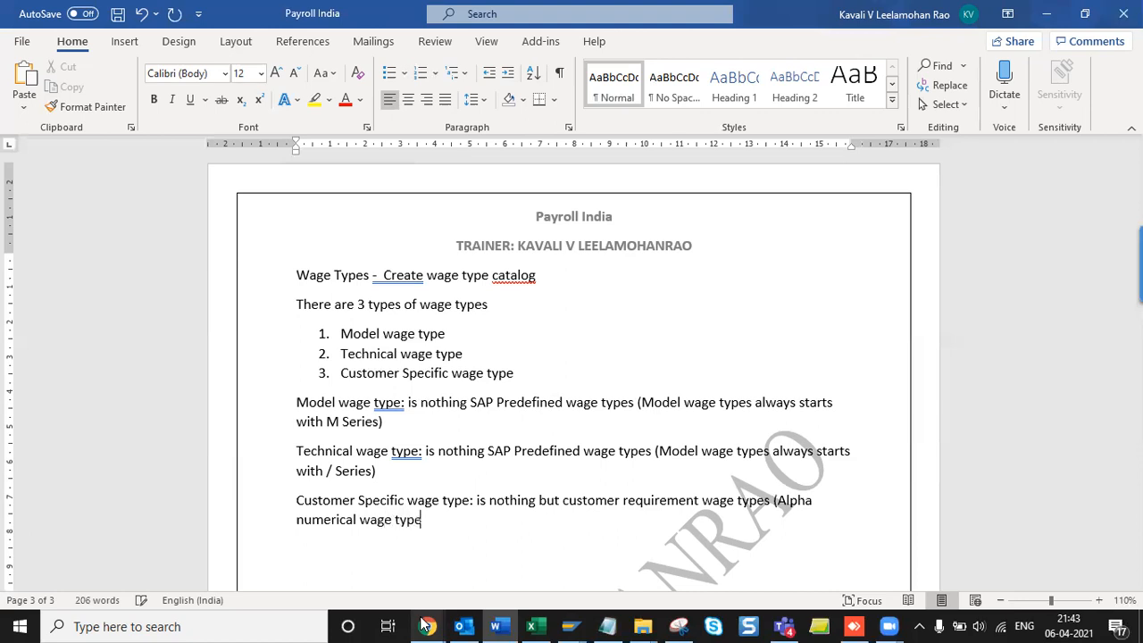
text())
key(ctrl+s)
key(Return)
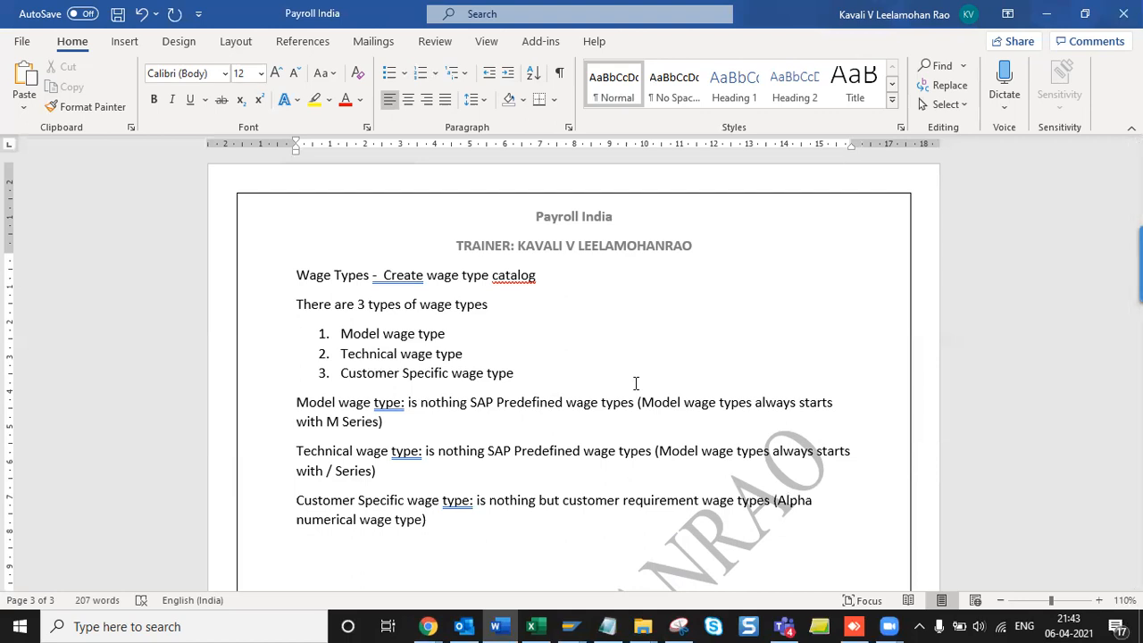
scroll(636, 383, down, 2)
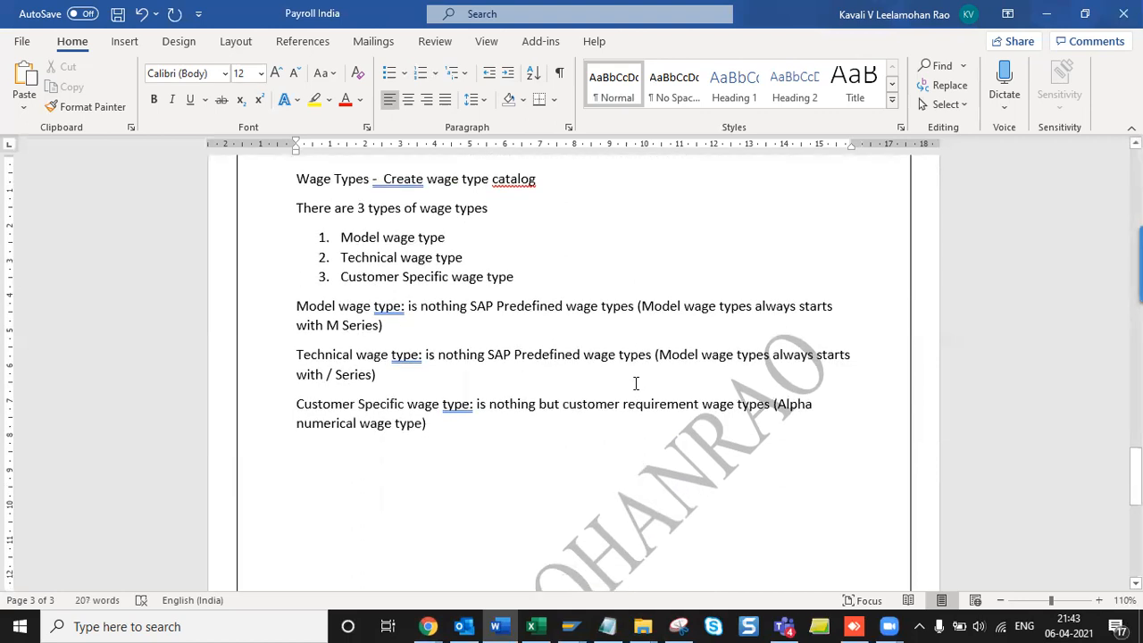
key(alt+Tab)
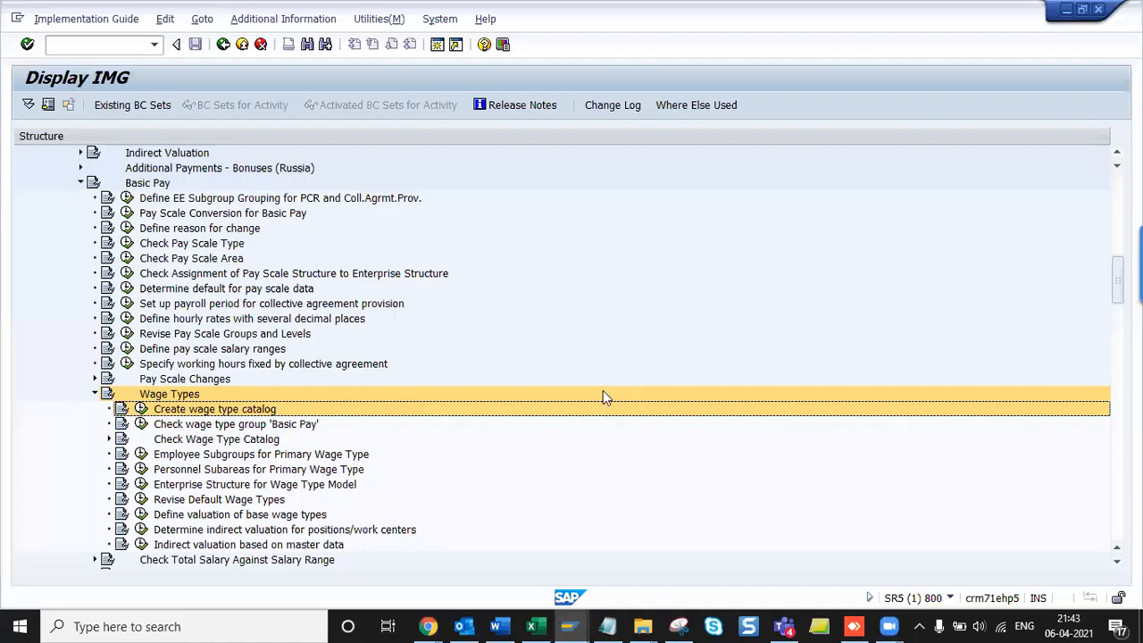
- Execute Create wage type catalog and answer No to the broken-connection error
click(141, 409)
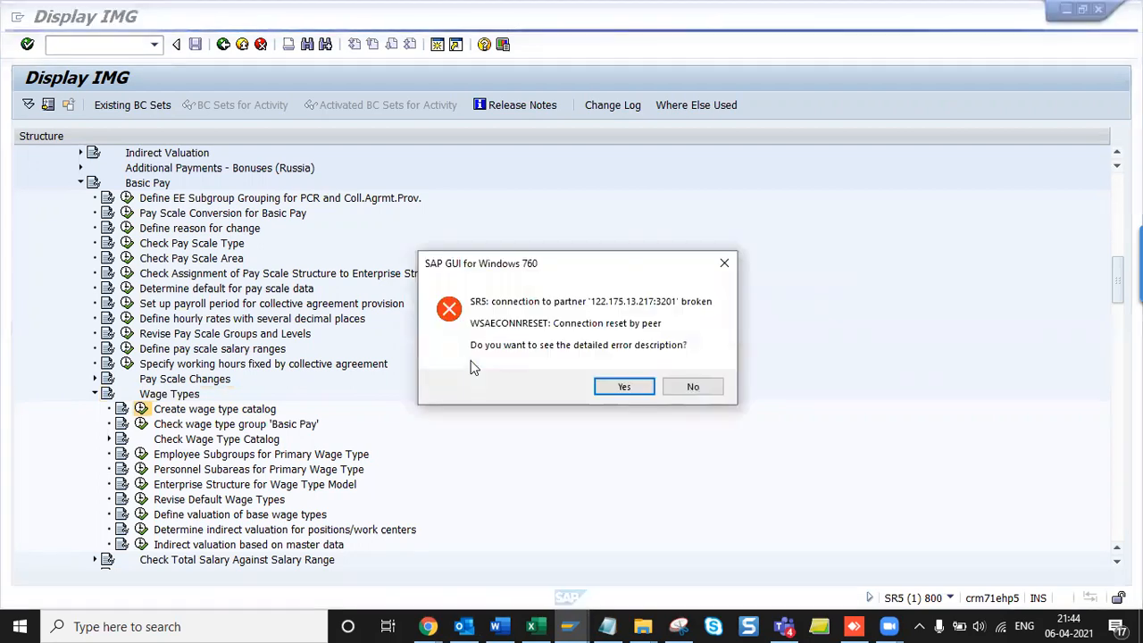
click(694, 386)
key(alt+Tab)
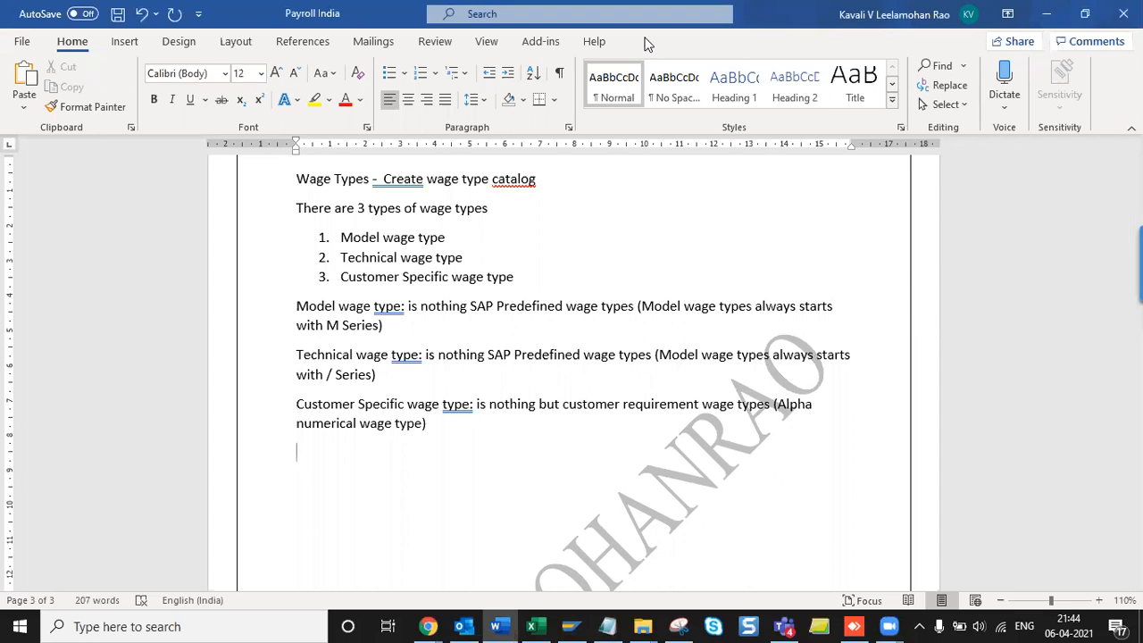
- Log on to OC - Technical with the saved user and password, keeping other sessions open
click(568, 625)
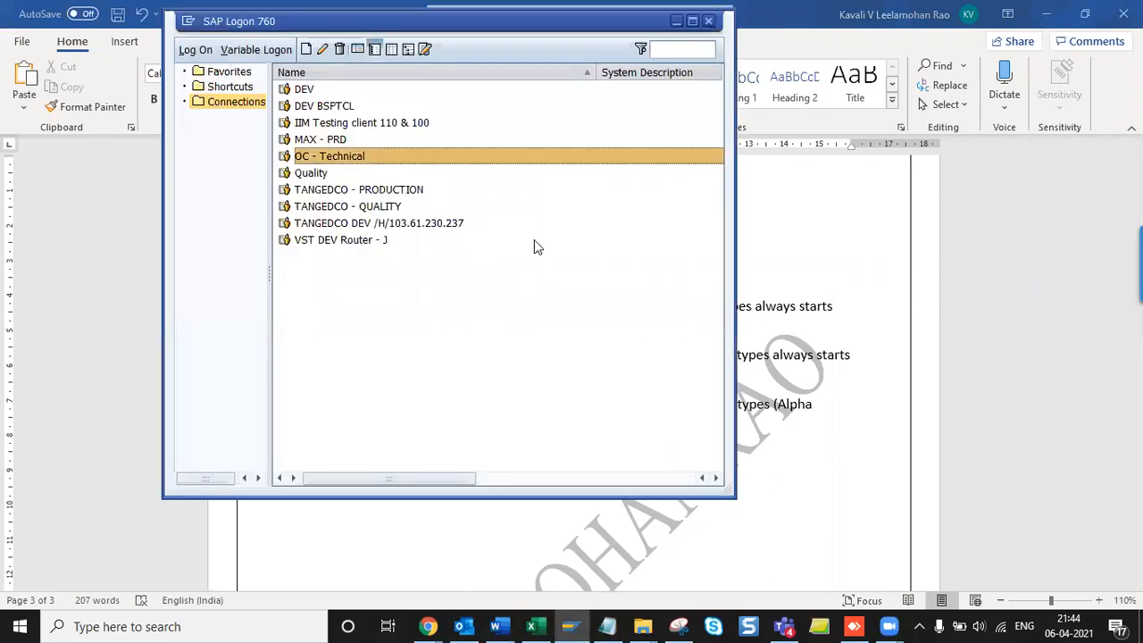
double_click(423, 157)
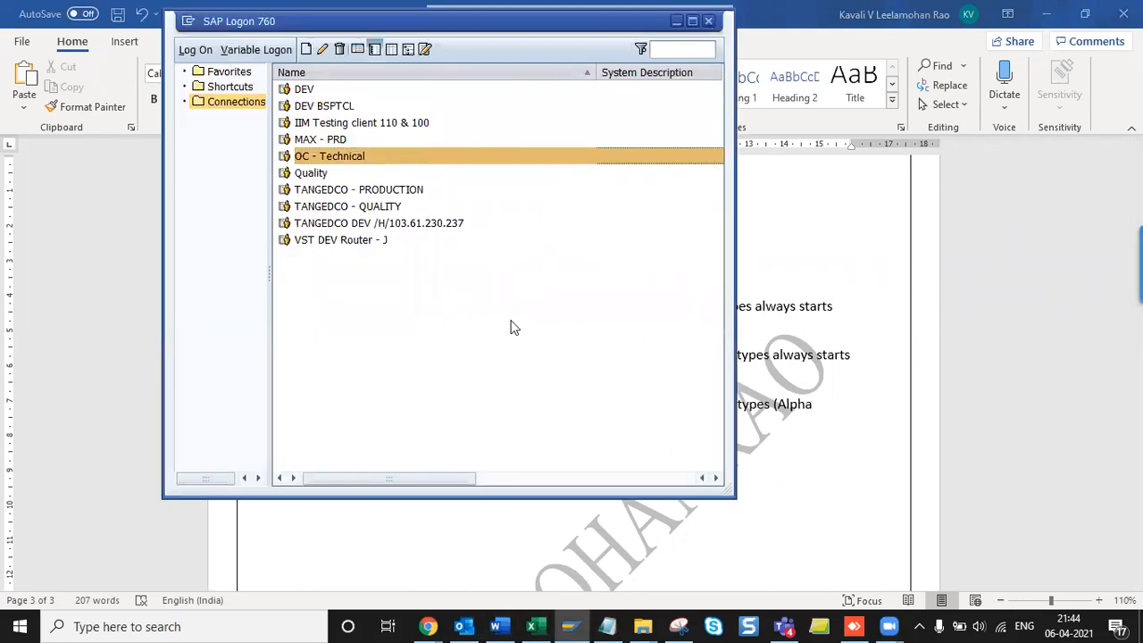
key(Tab)
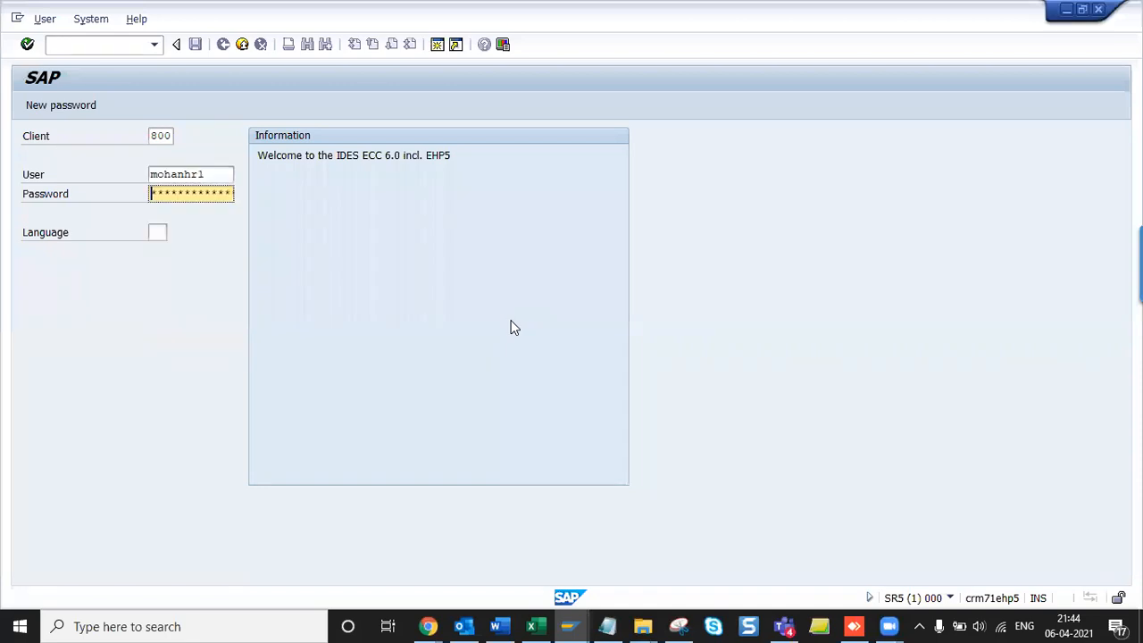
text(**)
key(Return)
key(Tab)
key(Up)
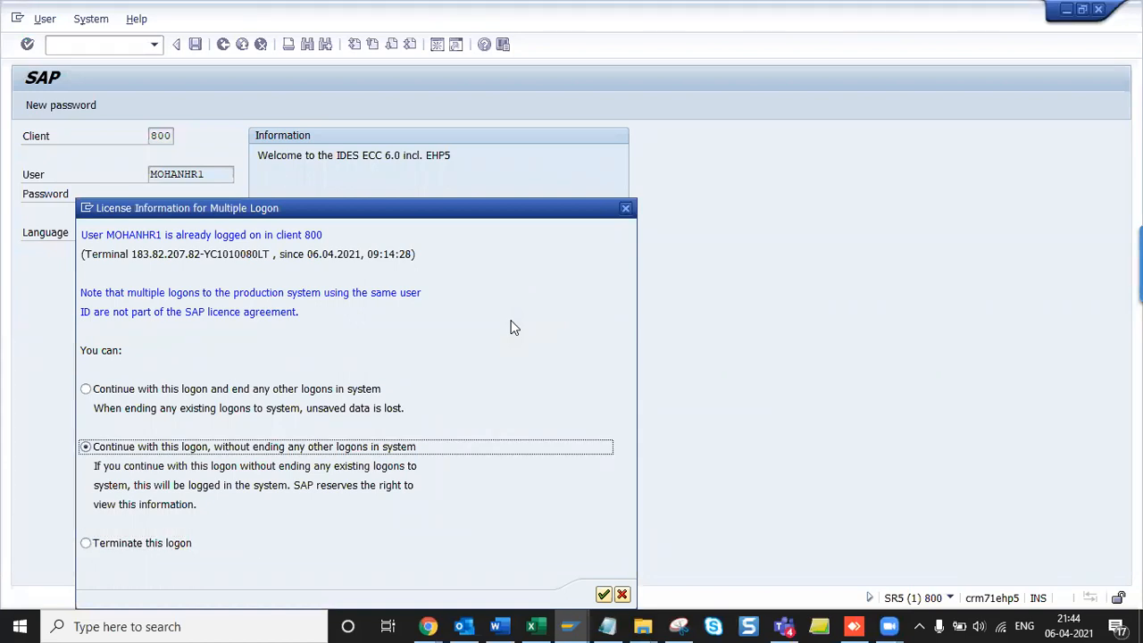
key(Return)
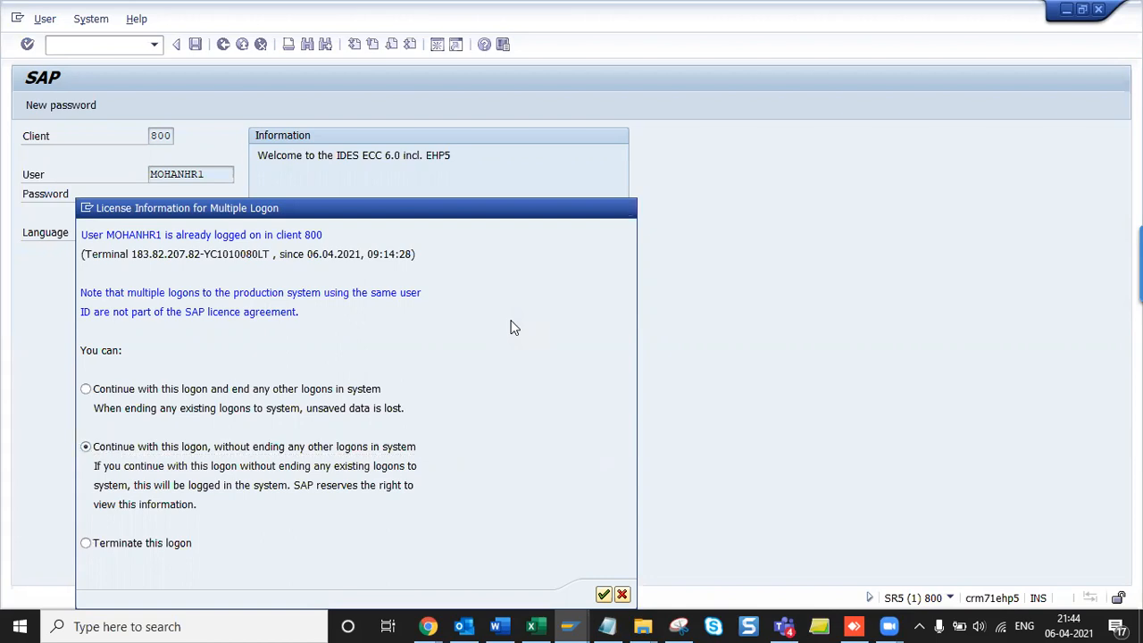
- Run SPRO and open the SAP Reference IMG structure tree
key(Down)
key(Escape)
text(spro)
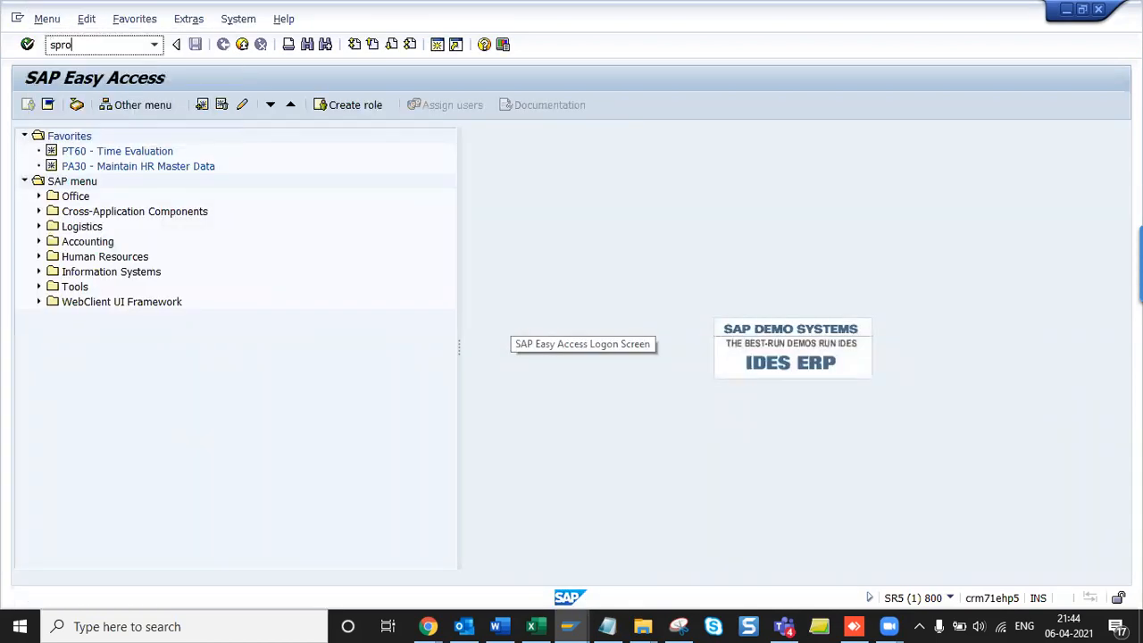
key(Return)
click(88, 106)
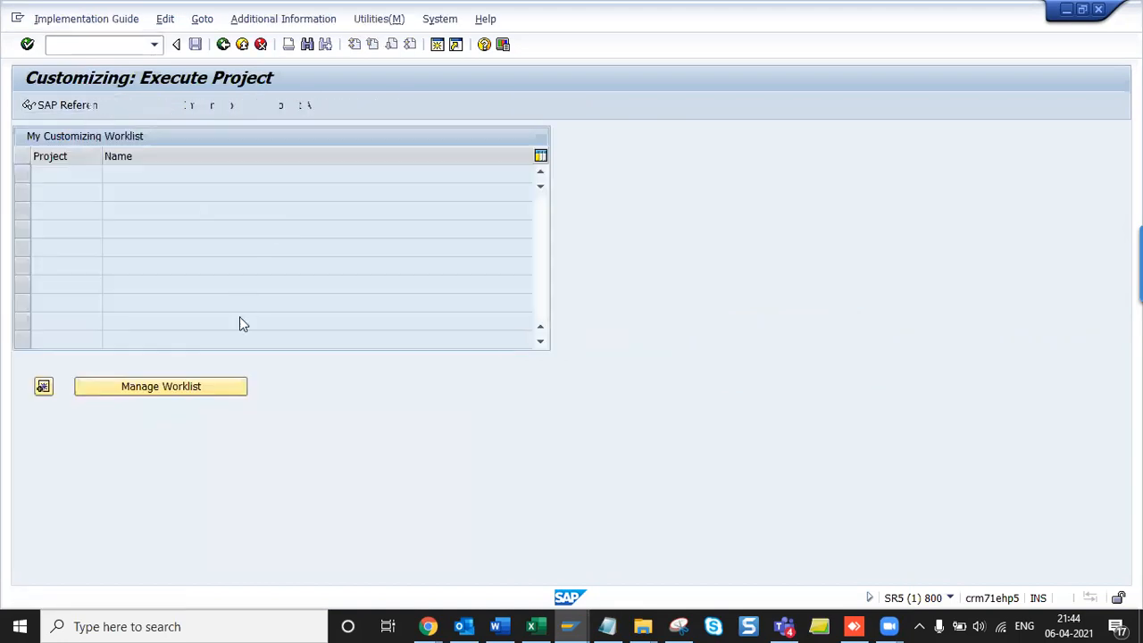
scroll(239, 329, down, 3)
scroll(239, 331, down, 3)
- Browse the Payroll: India branch, then expand Personnel Management in the IMG tree
click(113, 423)
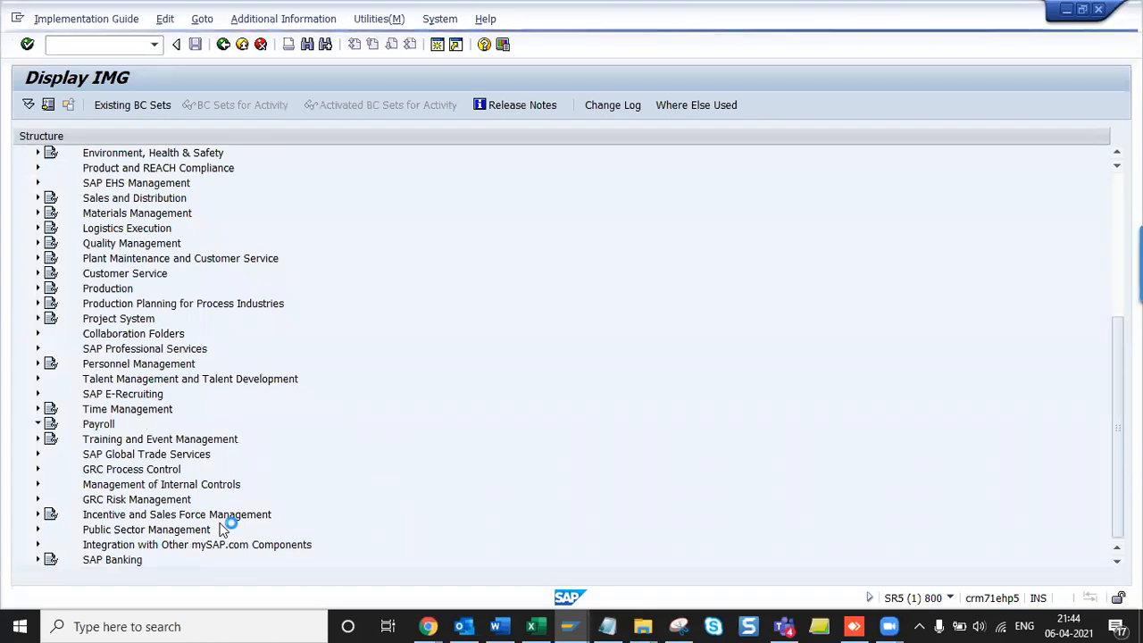
key(Down)
key(Down)
key(Down)
key(Down)
key(Down)
key(Down)
key(Down)
key(Down)
key(Down)
key(Down)
key(Down)
key(Down)
key(Down)
key(Down)
key(Down)
key(Down)
key(Down)
key(Down)
key(Down)
key(Down)
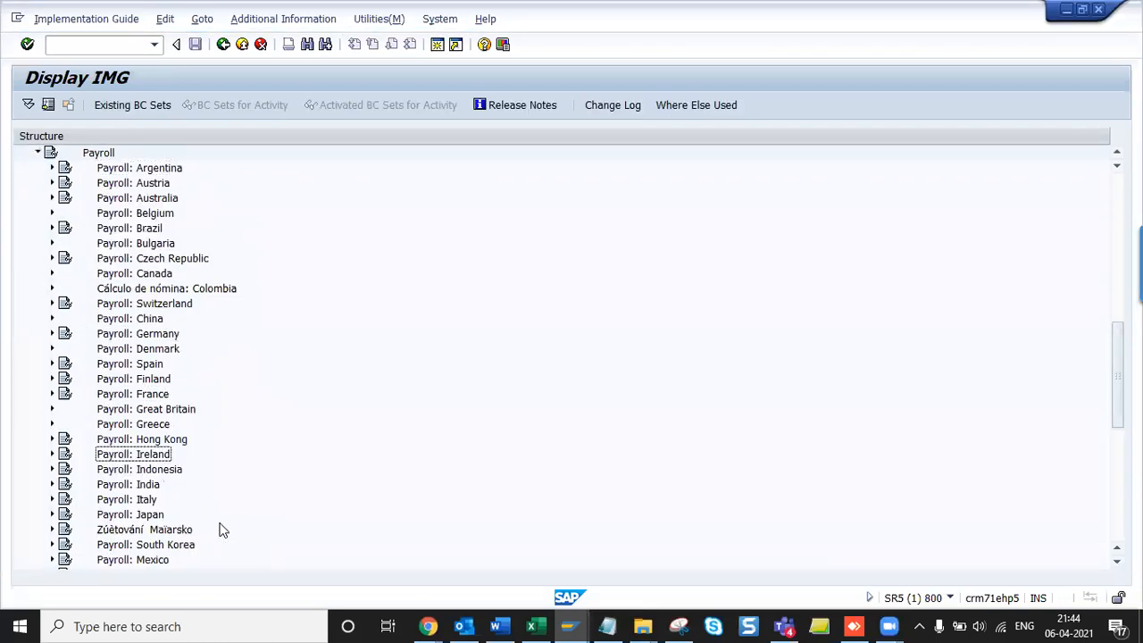
key(Right)
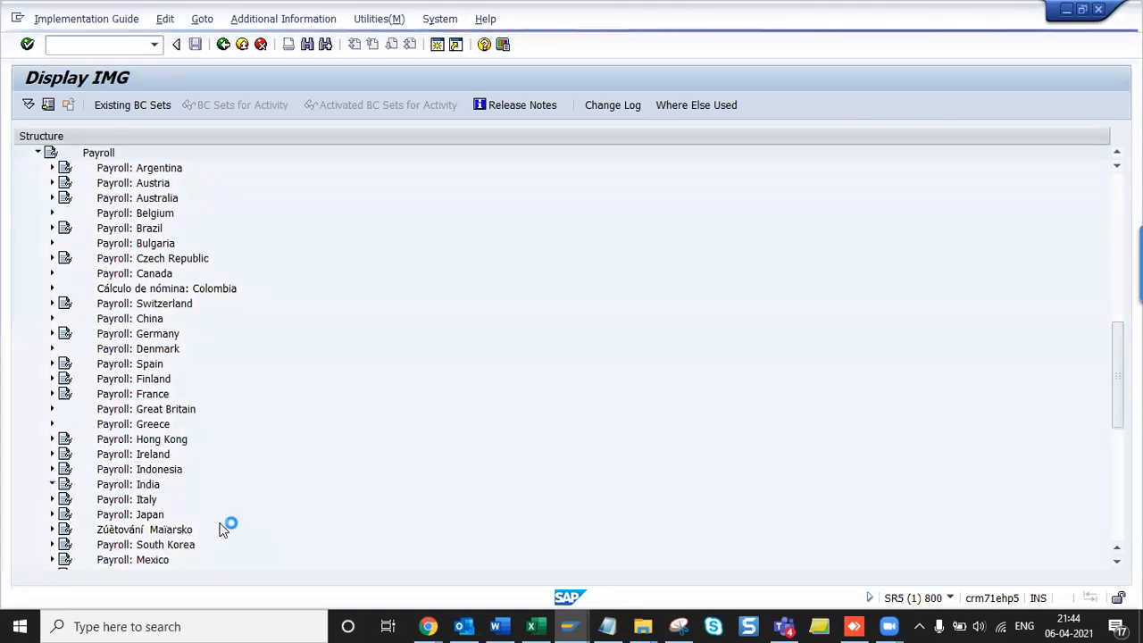
key(Left)
key(Left)
key(Left)
key(Left)
key(Down)
key(Down)
key(Down)
key(Down)
key(Down)
key(Down)
key(Down)
key(Down)
key(Down)
key(Down)
key(Down)
key(Down)
key(Down)
key(Down)
key(Down)
key(Down)
key(Down)
key(Down)
key(Down)
key(Down)
key(Down)
key(Down)
key(Down)
key(Down)
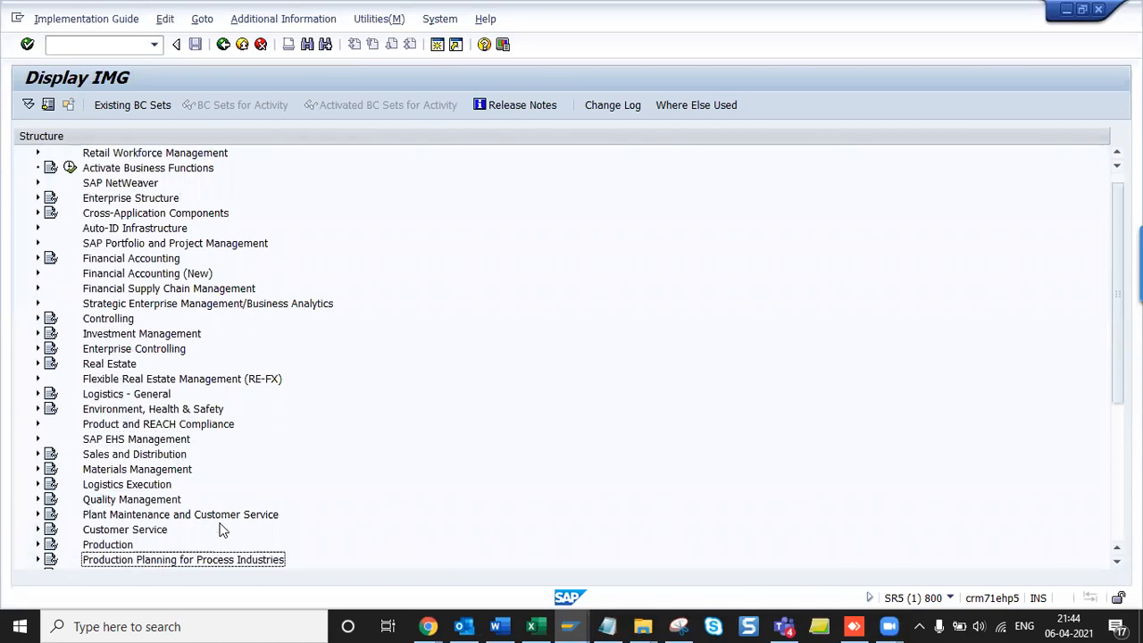
key(Up)
key(Up)
key(Up)
key(Up)
key(Up)
key(Up)
key(Up)
key(Up)
key(Up)
key(Up)
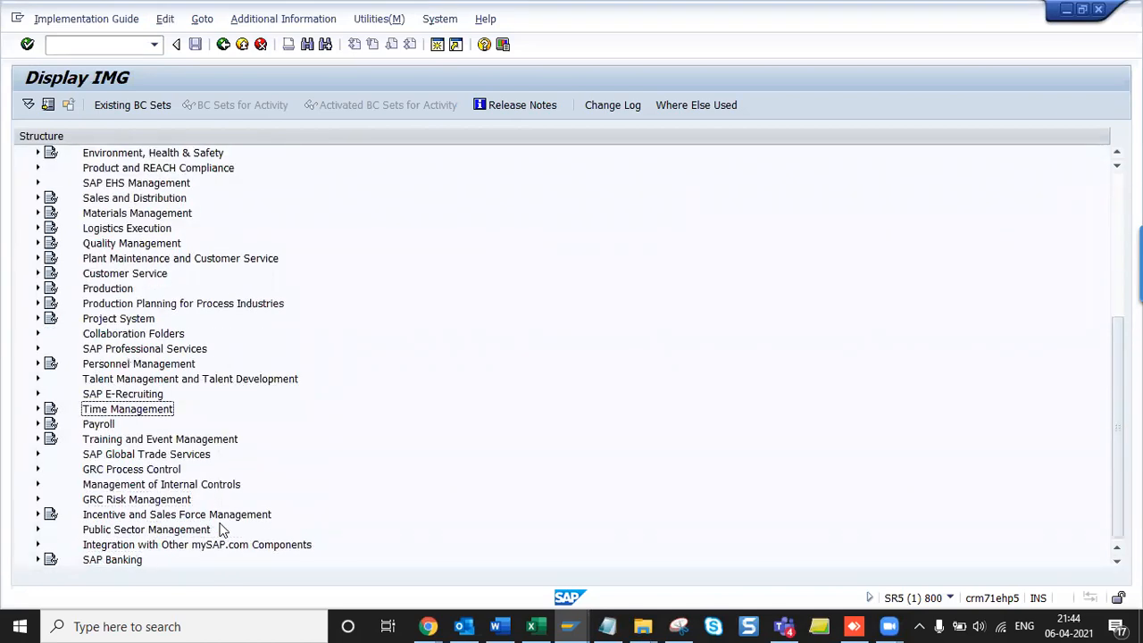
key(Up)
key(Up)
key(Up)
key(Right)
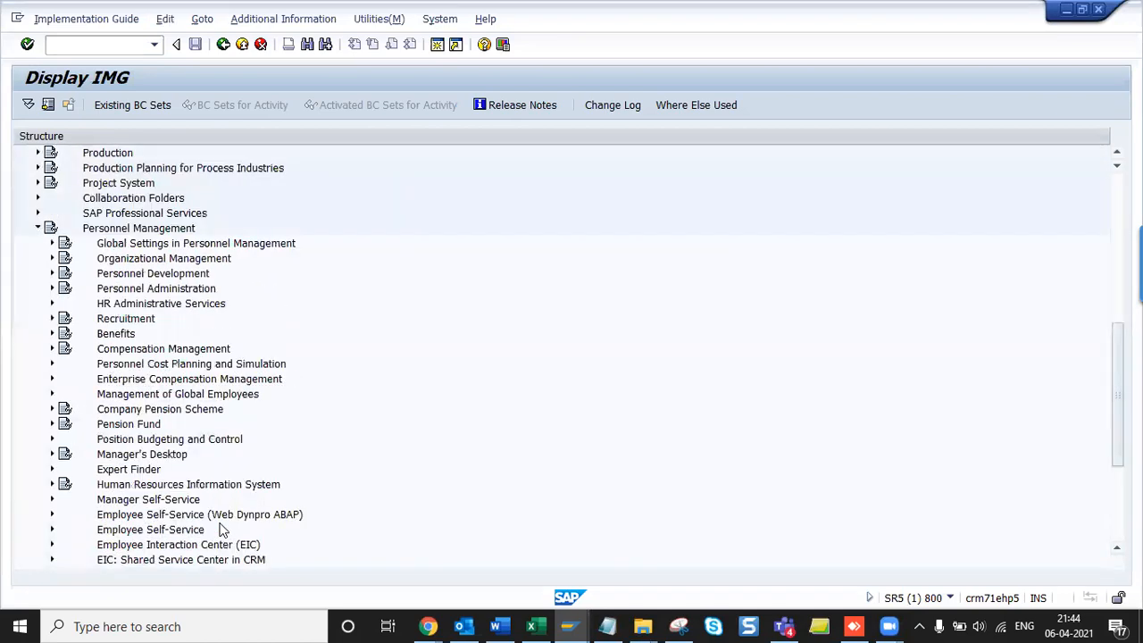
- Expand Payroll Data and Basic Pay, moving down to the Wage Types node
key(alt+Tab)
key(alt+Tab)
key(alt+Tab)
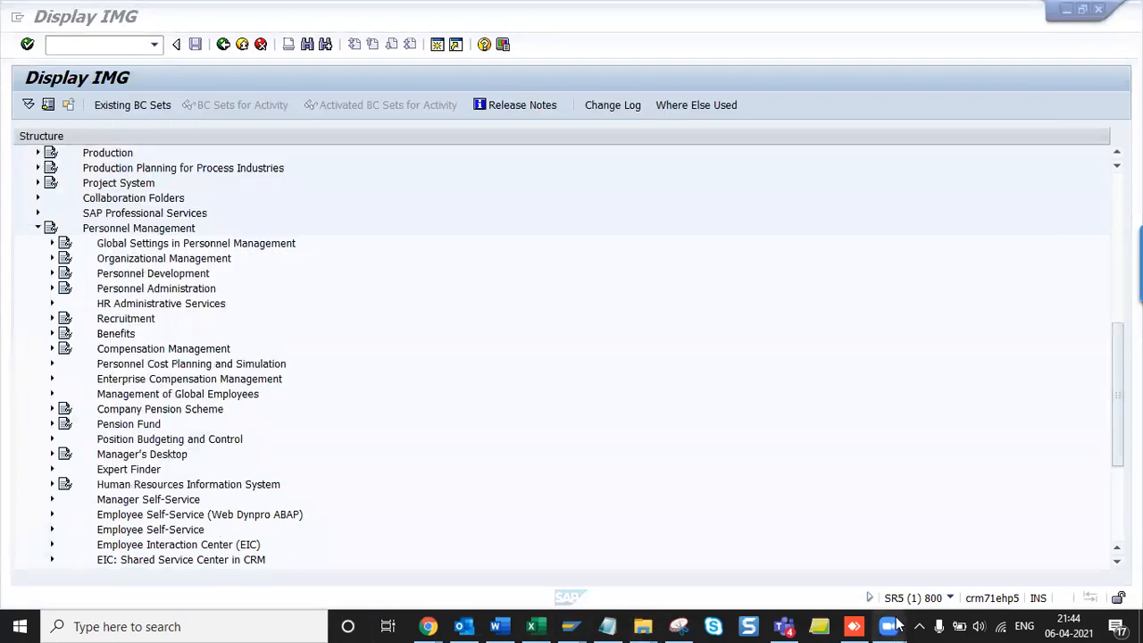
mouse_move(889, 626)
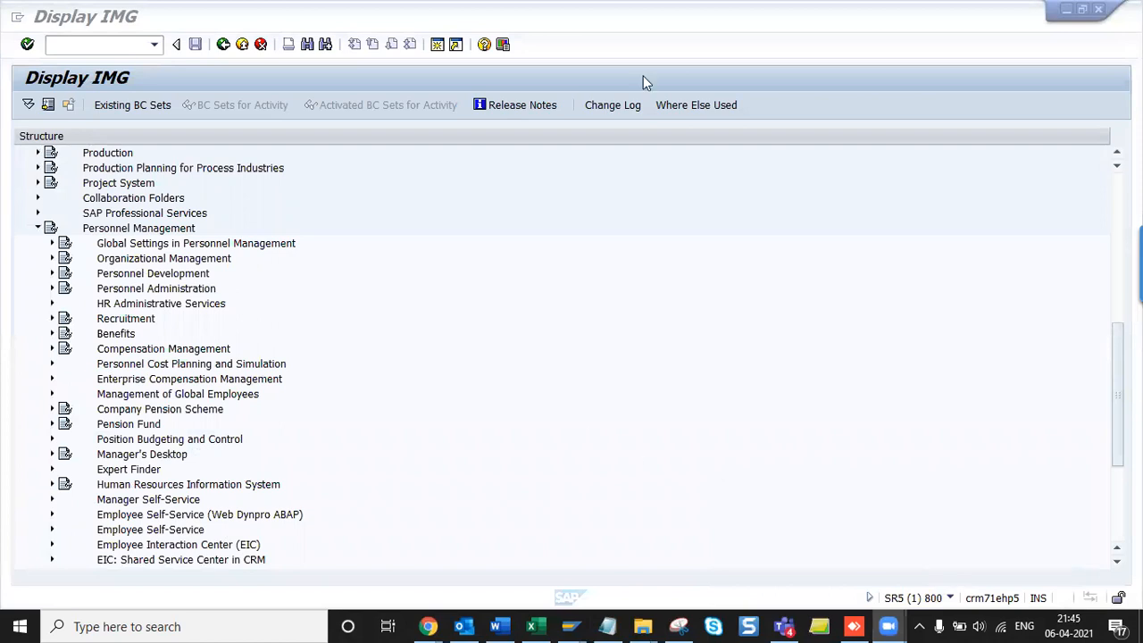
click(146, 292)
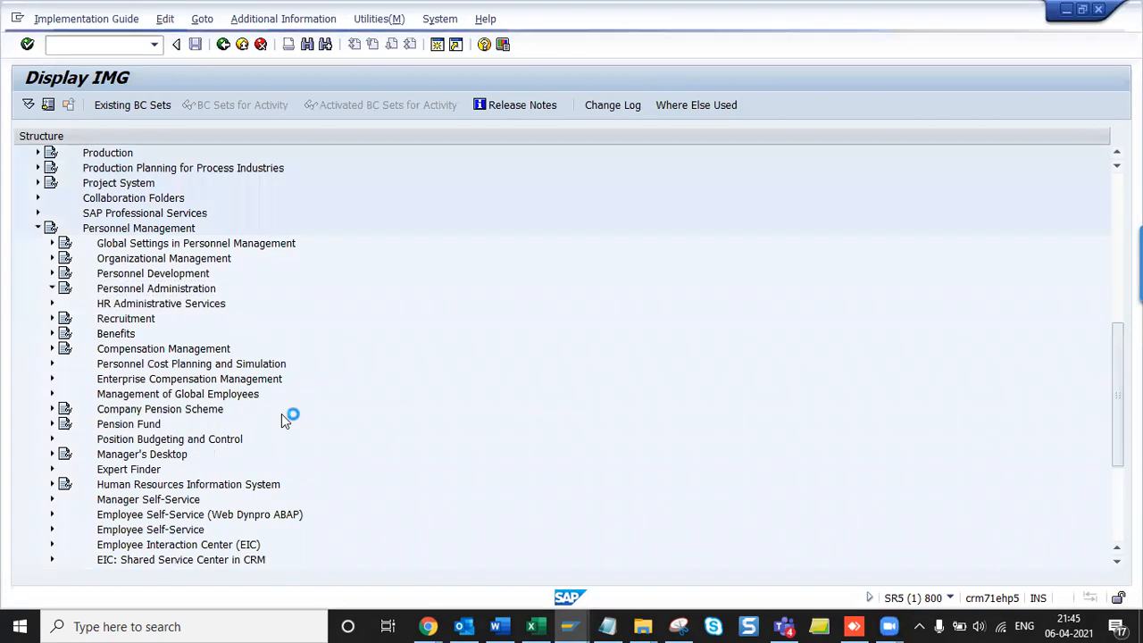
key(Down)
key(Down)
key(Down)
key(Down)
key(Down)
key(Right)
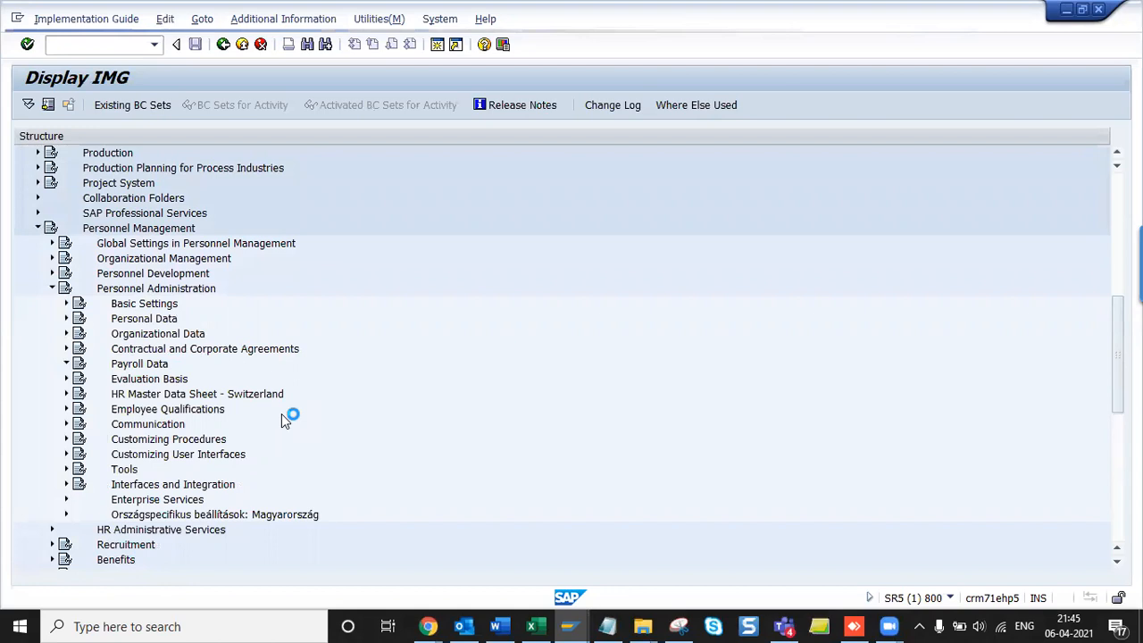
key(Down)
key(Down)
key(Down)
key(Down)
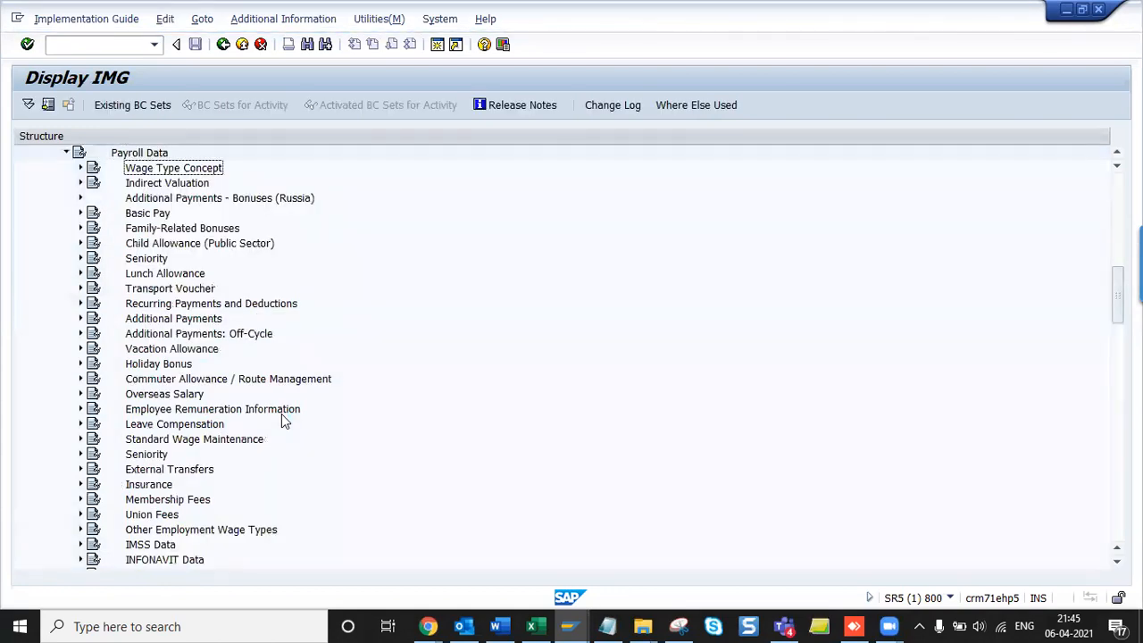
key(Right)
key(Down)
key(Down)
key(Down)
key(Down)
key(Down)
key(Down)
key(Down)
key(Down)
key(Down)
key(Down)
key(Down)
key(Down)
key(Down)
key(Down)
- Expand Wage Types, execute Create wage type catalog and keep the Copy method
key(Right)
key(Down)
key(Return)
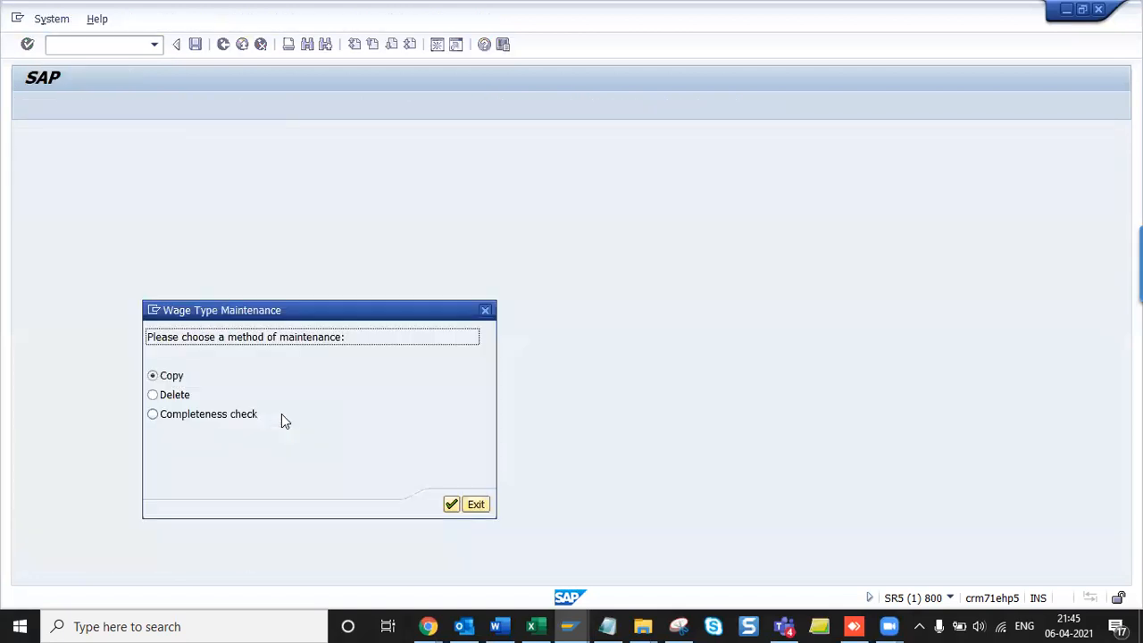
key(Return)
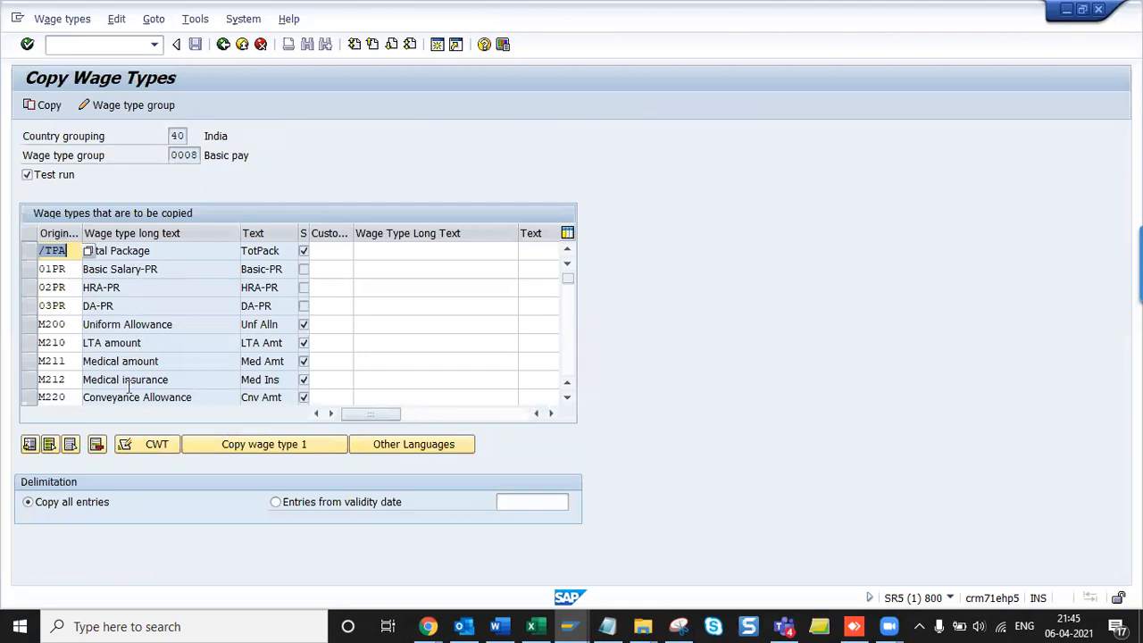
- Keep M220 Conveyance and M230 House Rent selected, drop M211 Medical, and add MB10 Basic Salary
scroll(130, 380, down, 2)
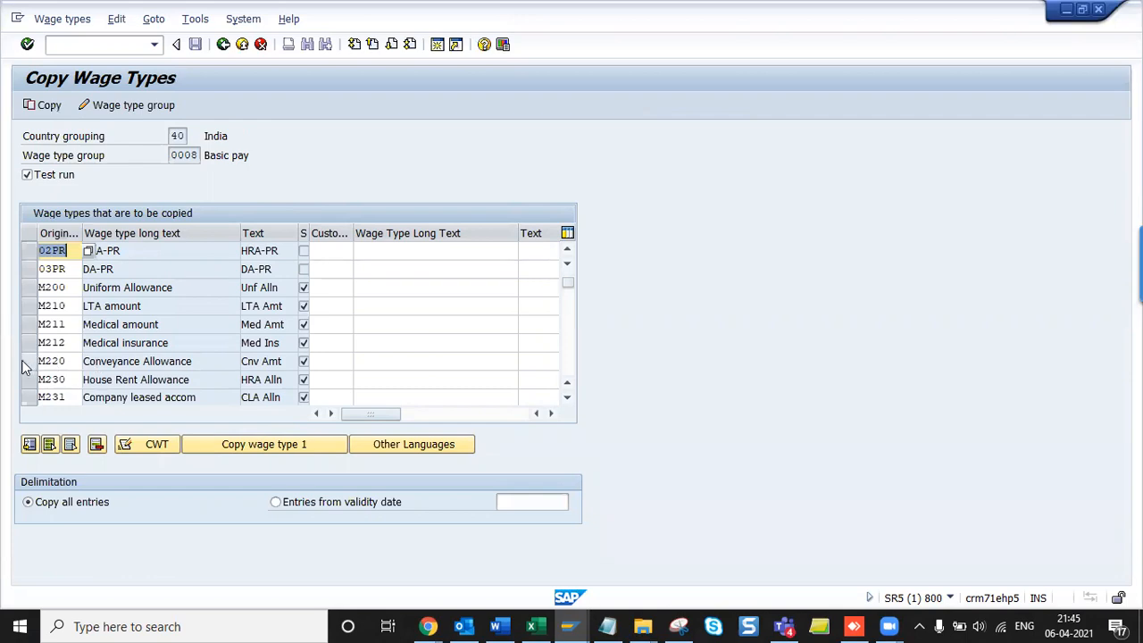
click(29, 361)
click(29, 379)
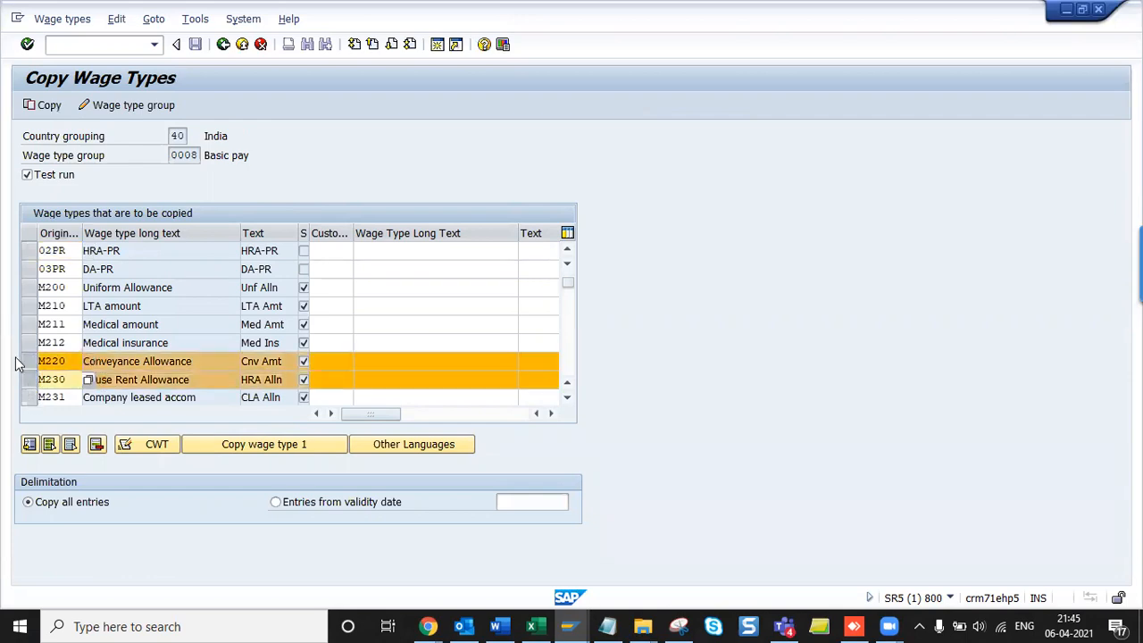
click(27, 327)
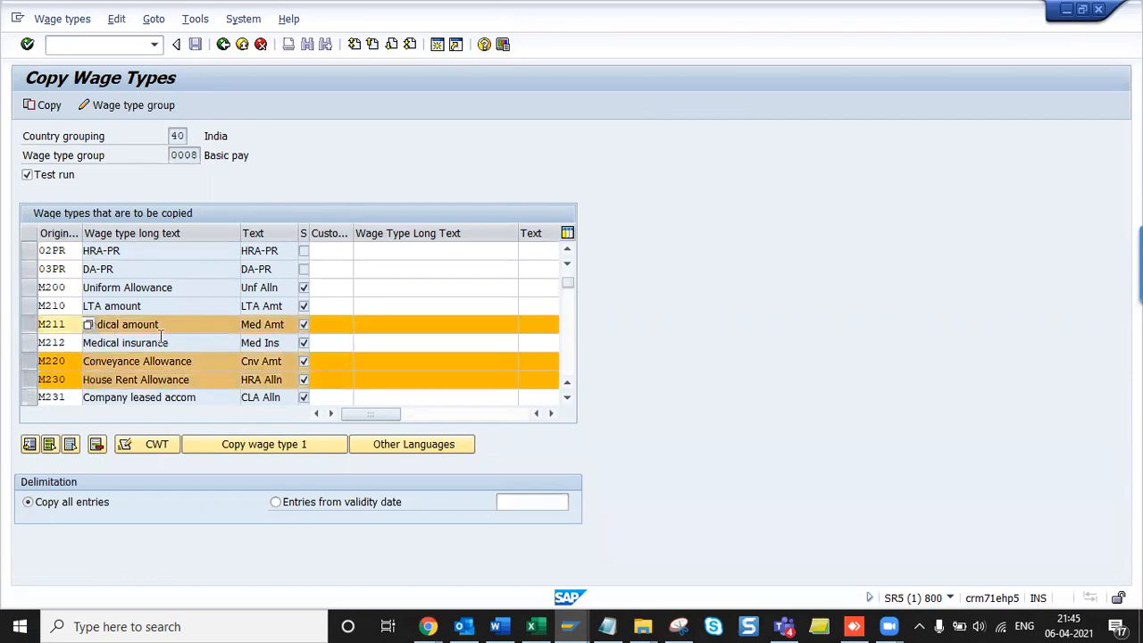
scroll(162, 336, down, 2)
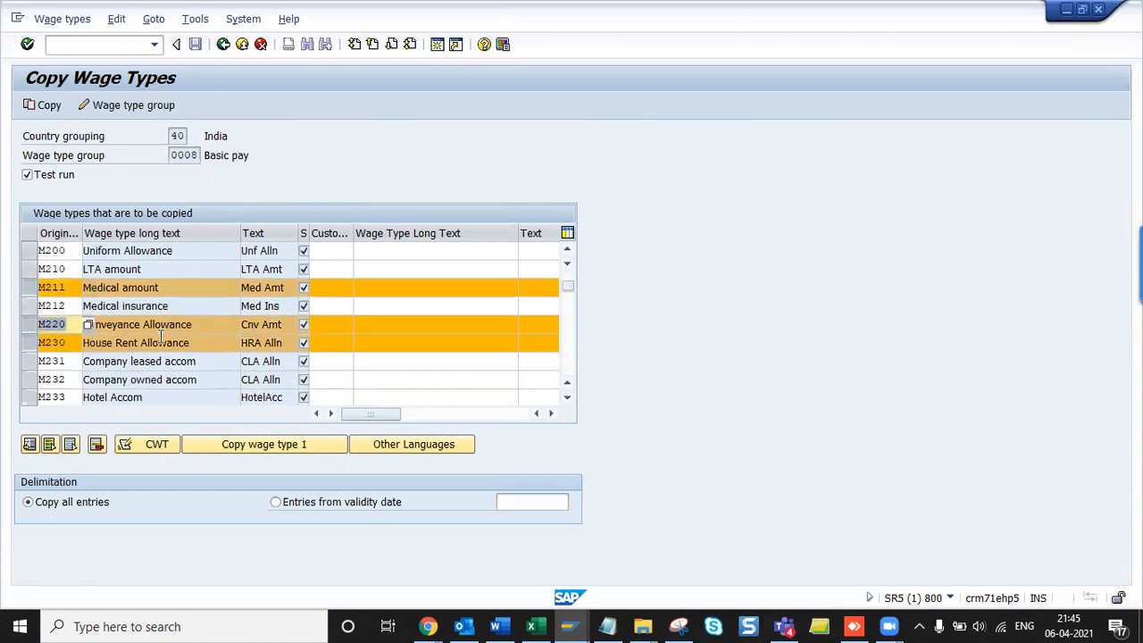
click(31, 287)
scroll(166, 384, down, 3)
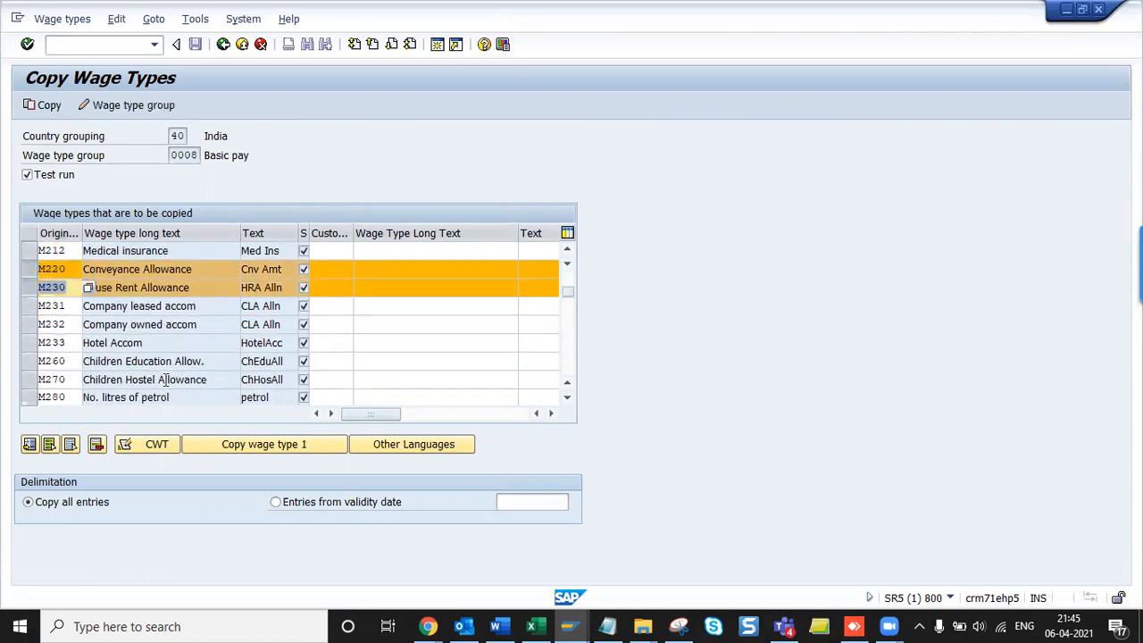
scroll(165, 380, down, 3)
scroll(165, 380, down, 2)
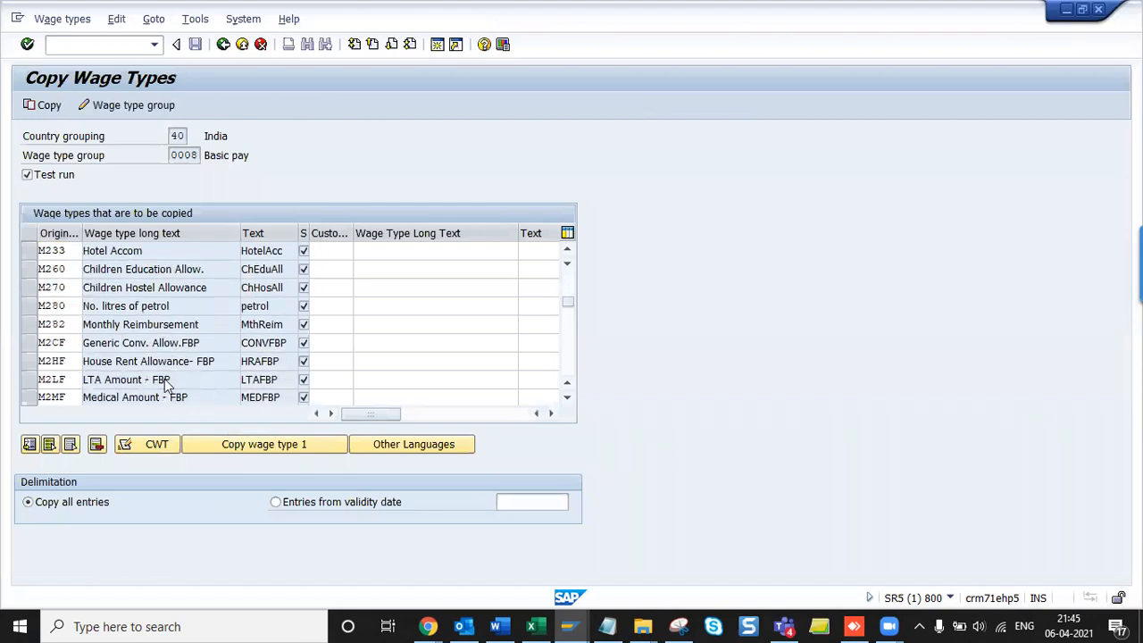
scroll(164, 379, down, 5)
scroll(164, 379, down, 3)
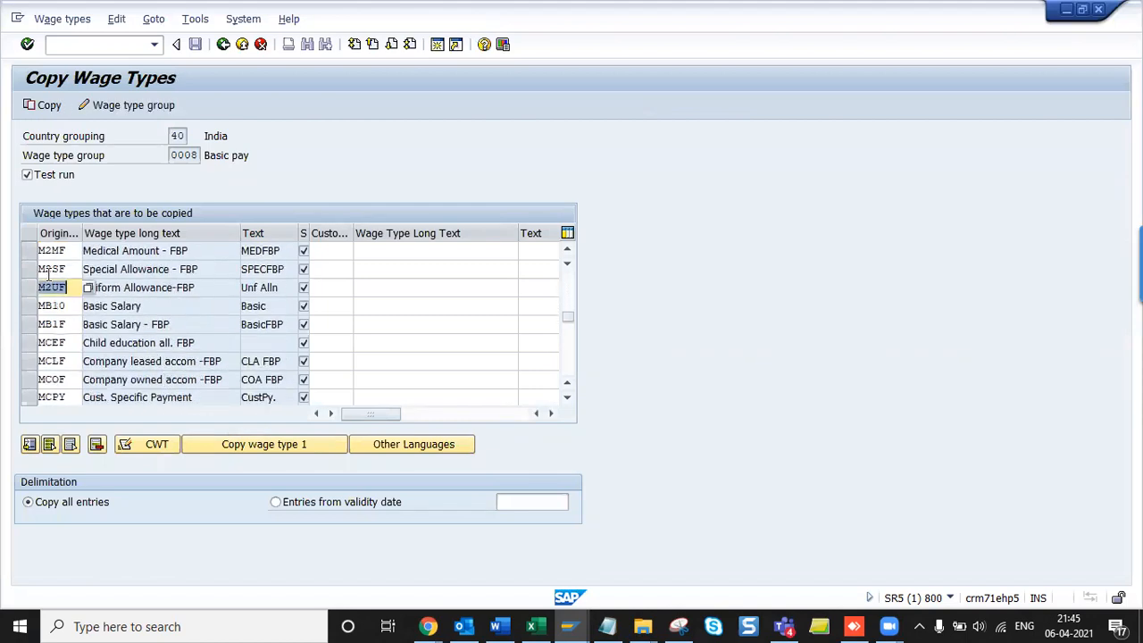
click(29, 307)
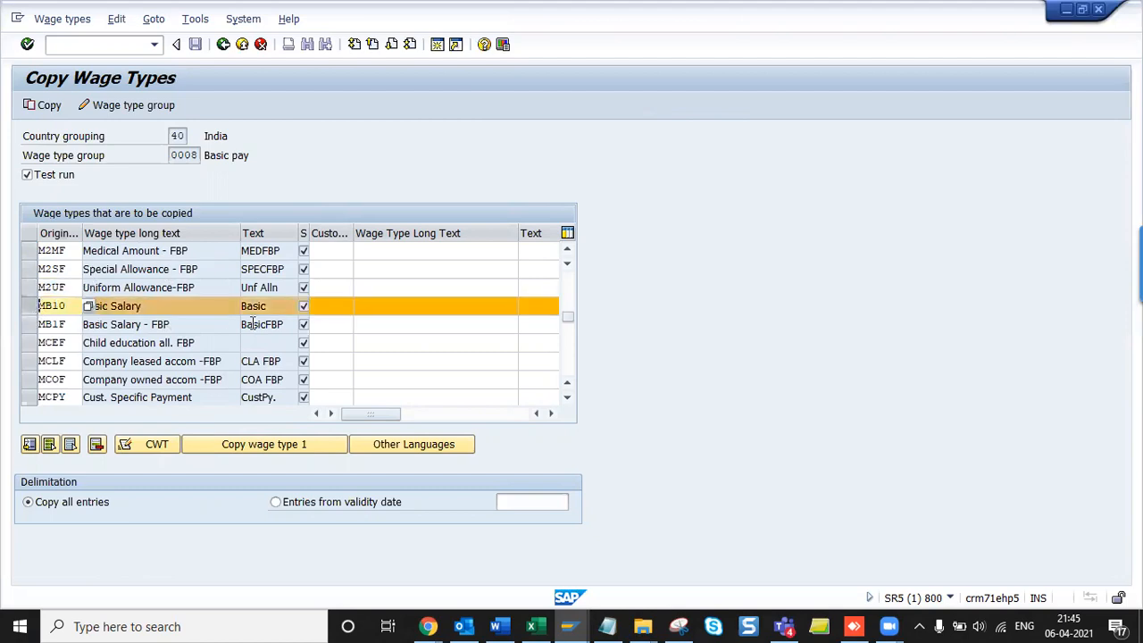
- Review the selected rows and place the cursor in MB10's Customer wage type cell
scroll(252, 323, up, 6)
scroll(253, 323, up, 7)
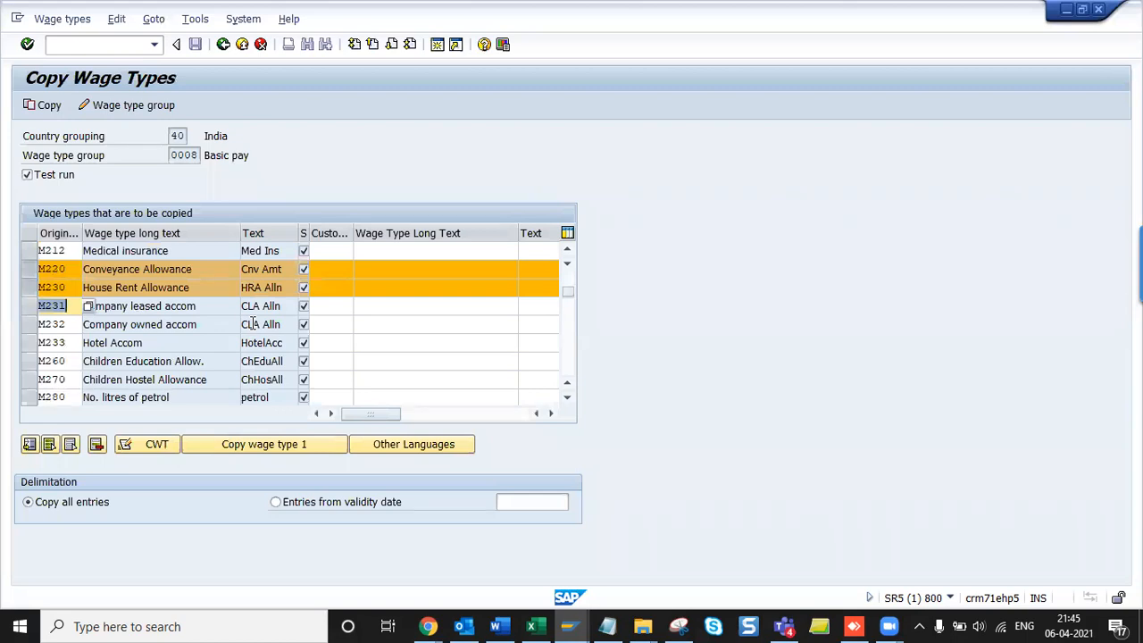
click(215, 271)
scroll(205, 341, down, 2)
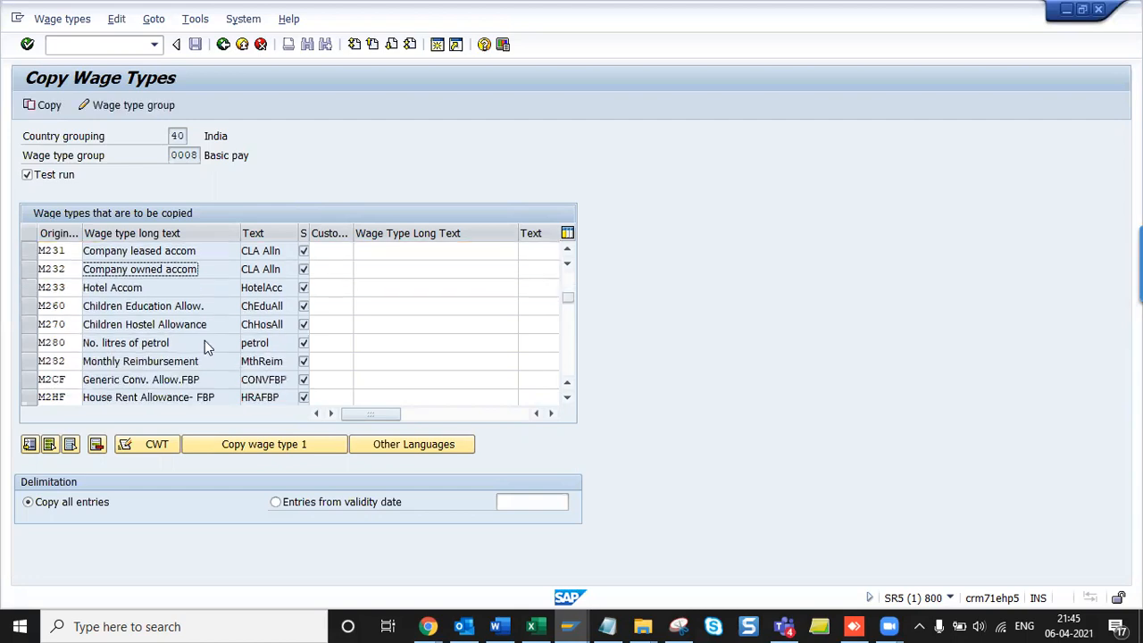
scroll(205, 340, down, 1)
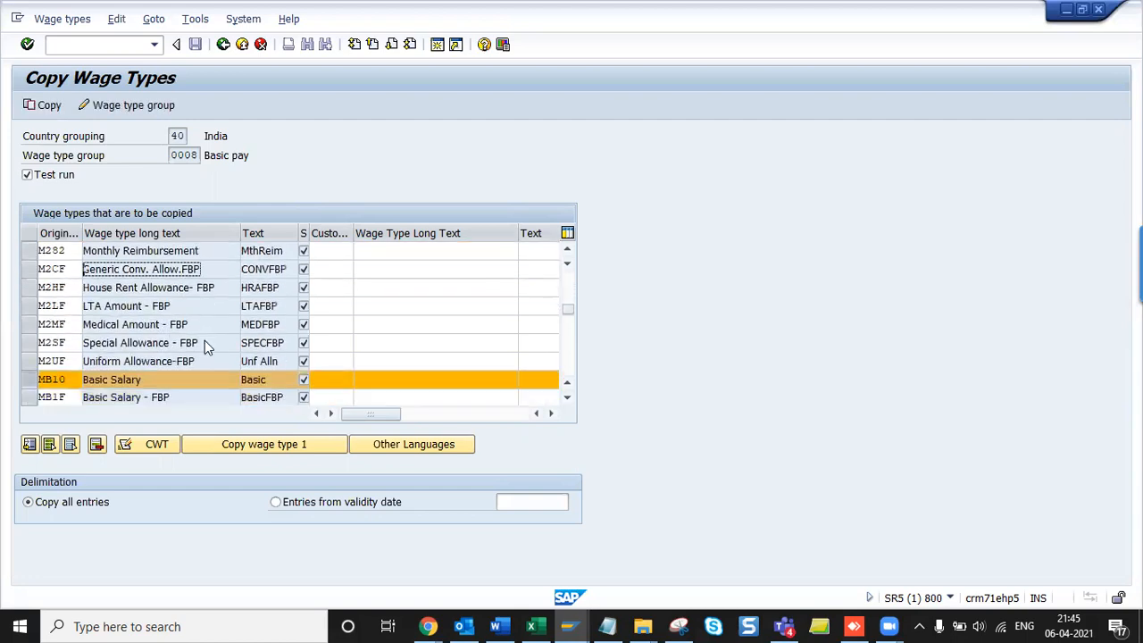
scroll(205, 340, down, 1)
scroll(204, 340, down, 2)
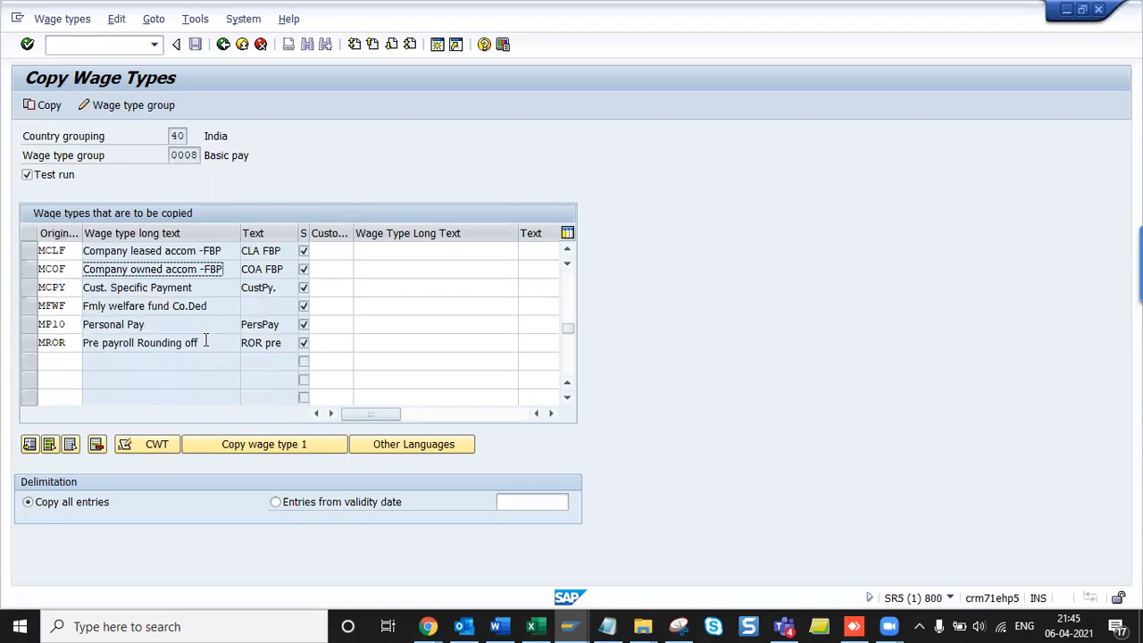
scroll(205, 340, up, 2)
scroll(205, 340, up, 6)
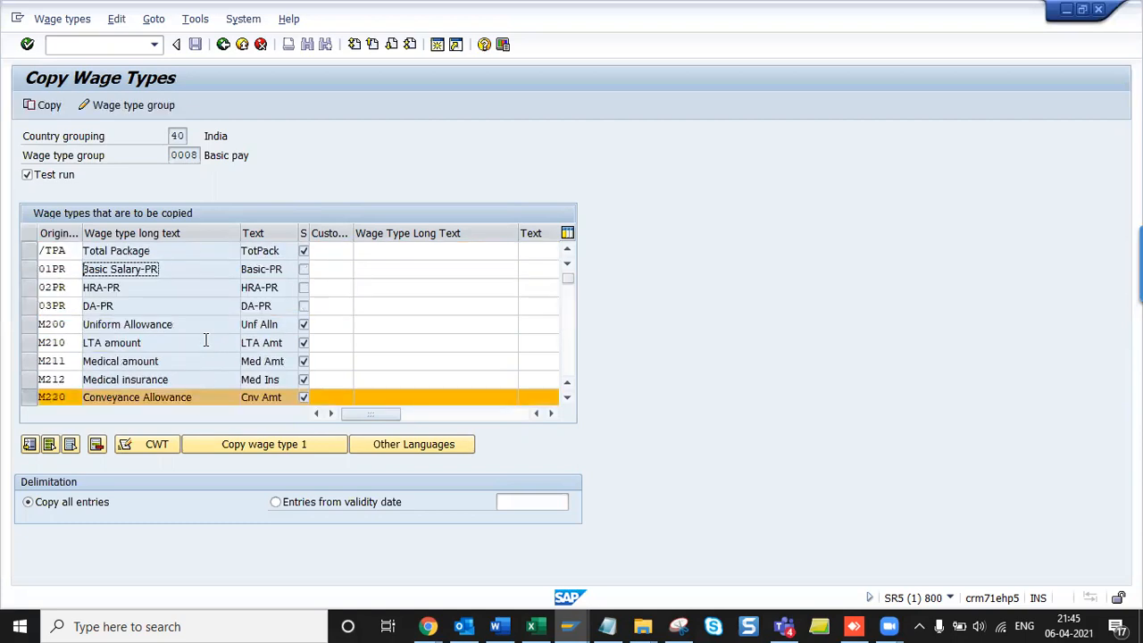
scroll(218, 360, down, 3)
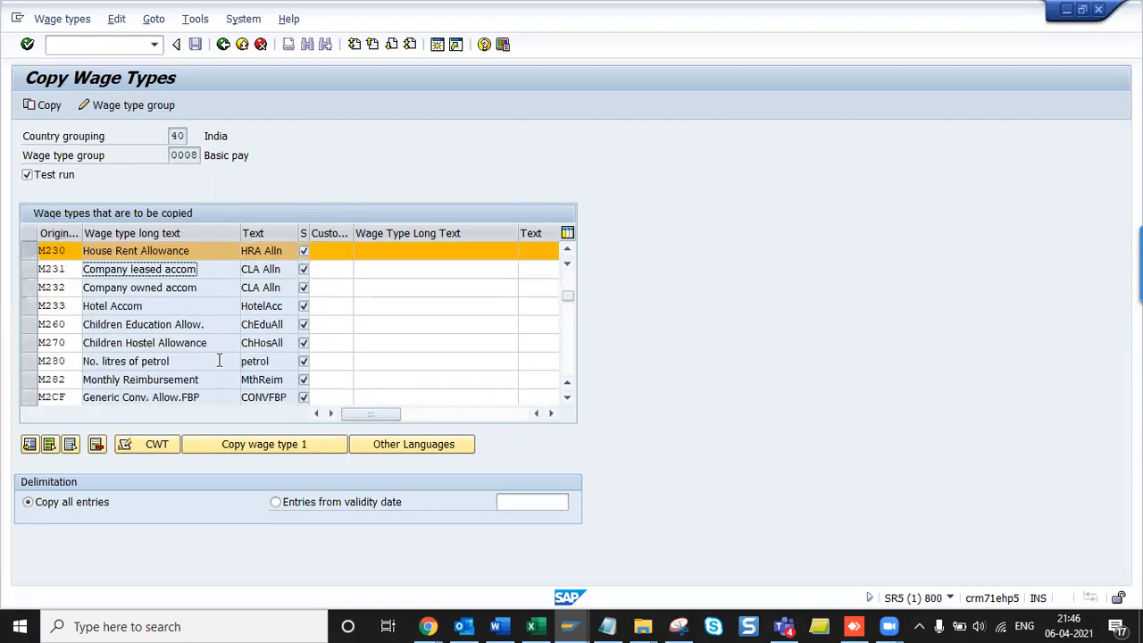
scroll(218, 359, down, 3)
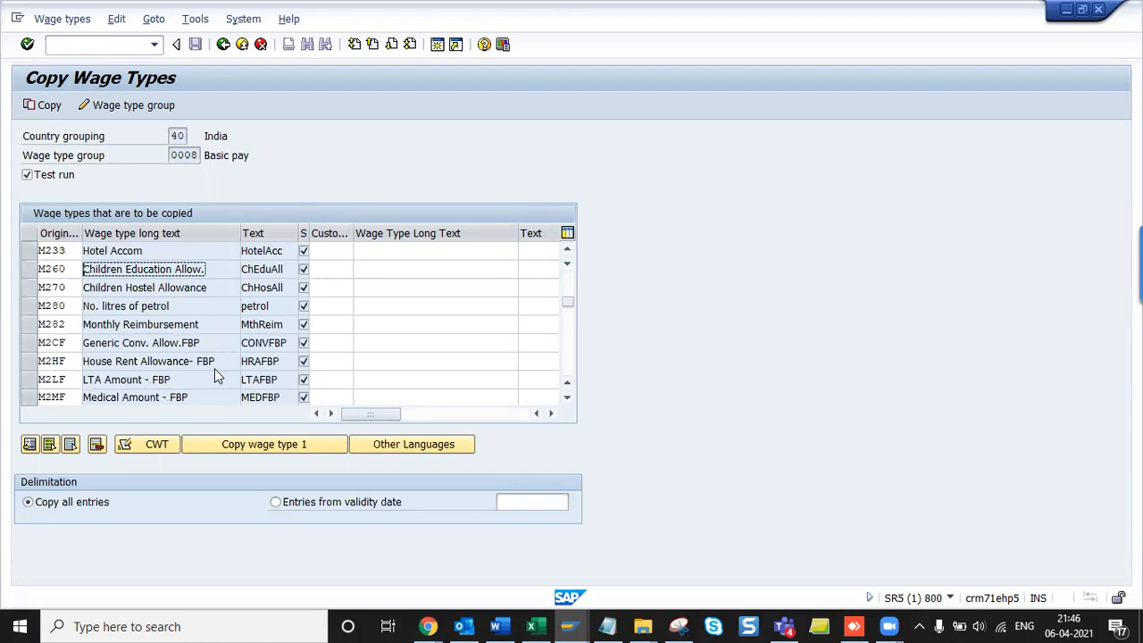
click(214, 368)
click(328, 360)
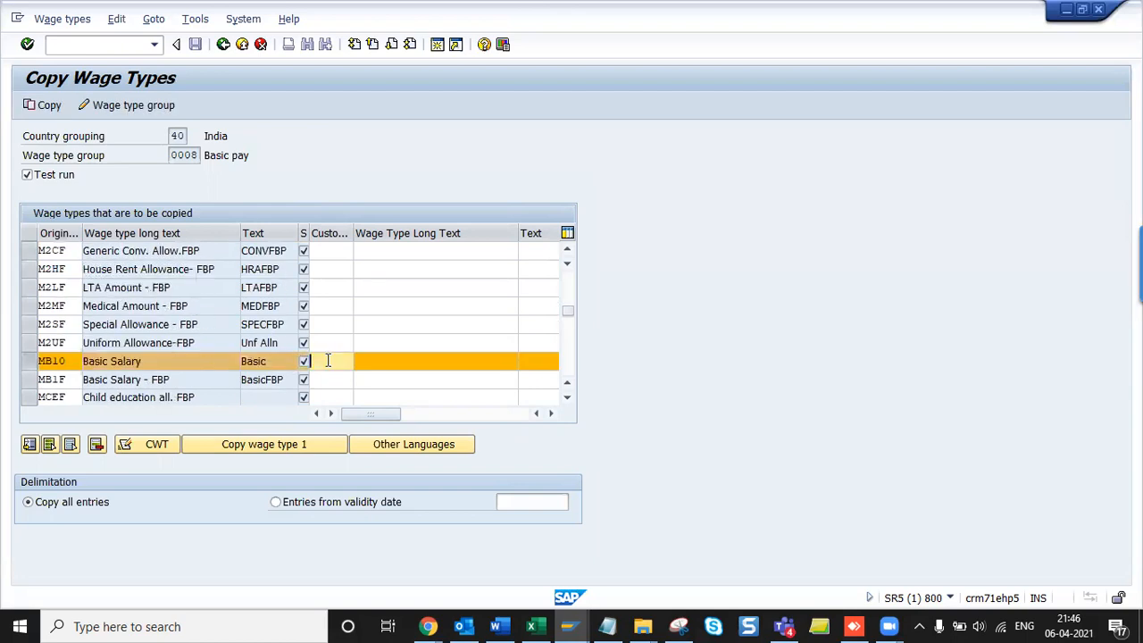
- Enter customer wage type 1KV1 for MB10 Basic Salary
text(1)
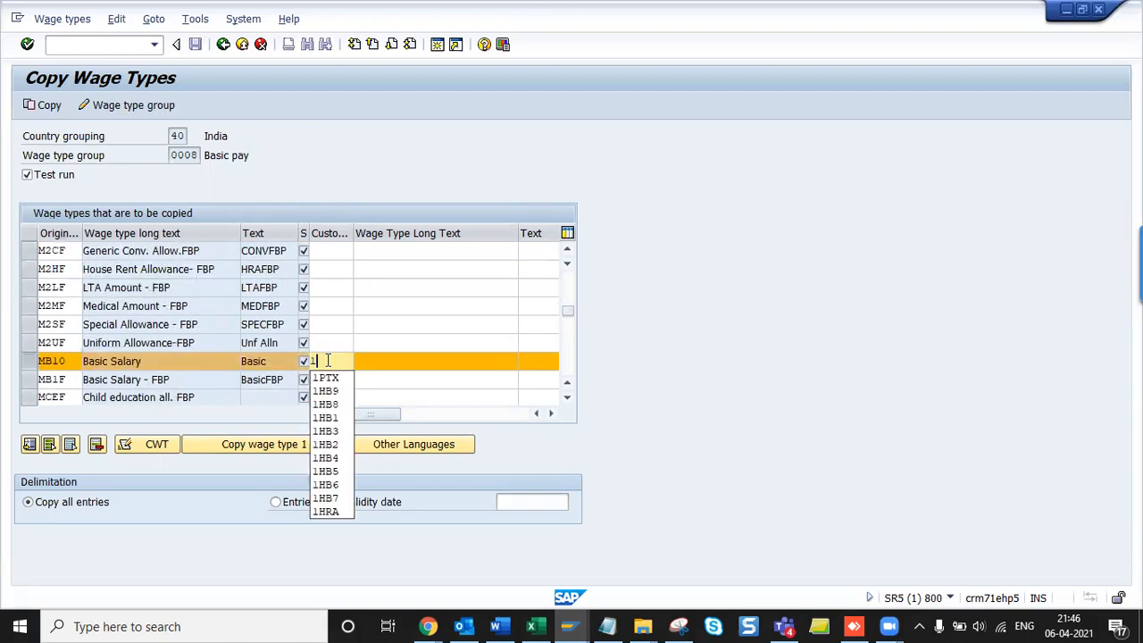
text(RE)
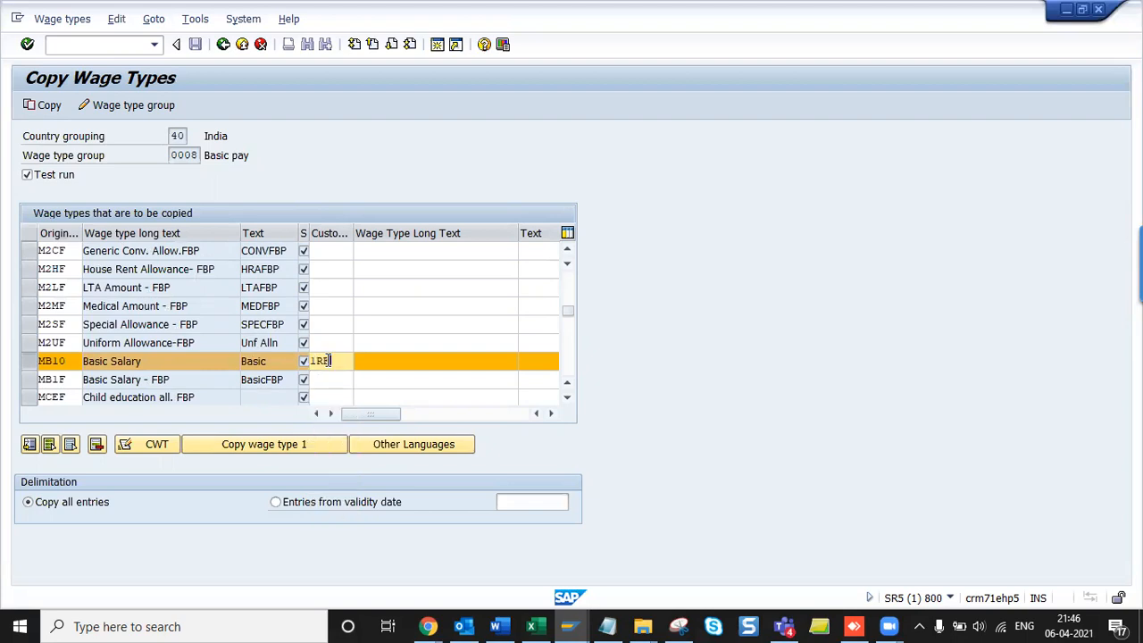
key(BackSpace)
key(BackSpace)
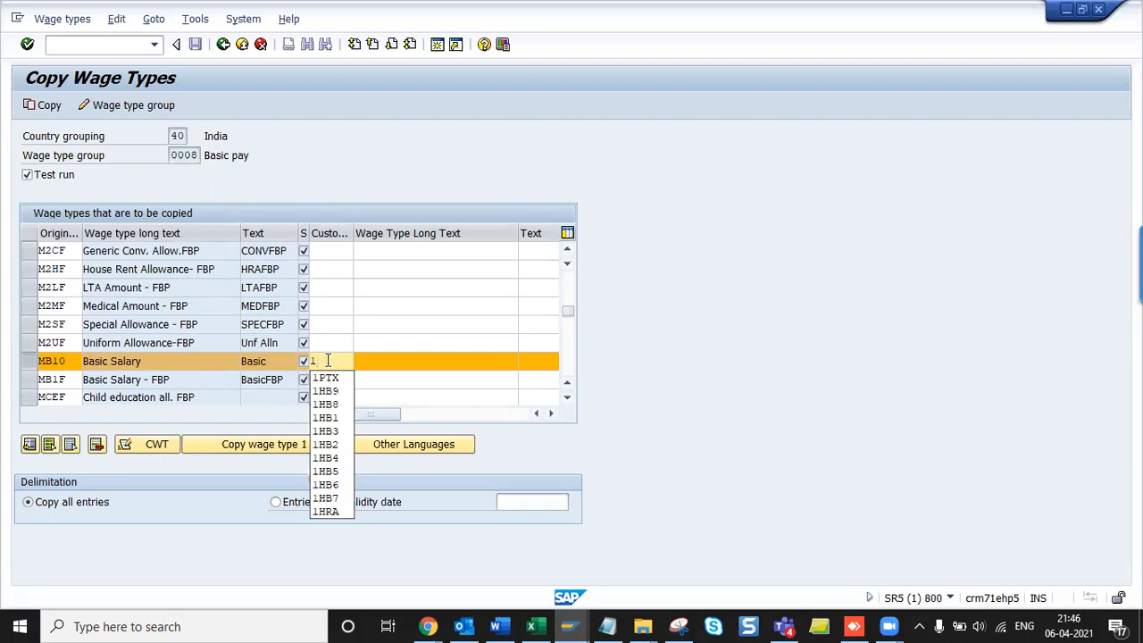
text(R1)
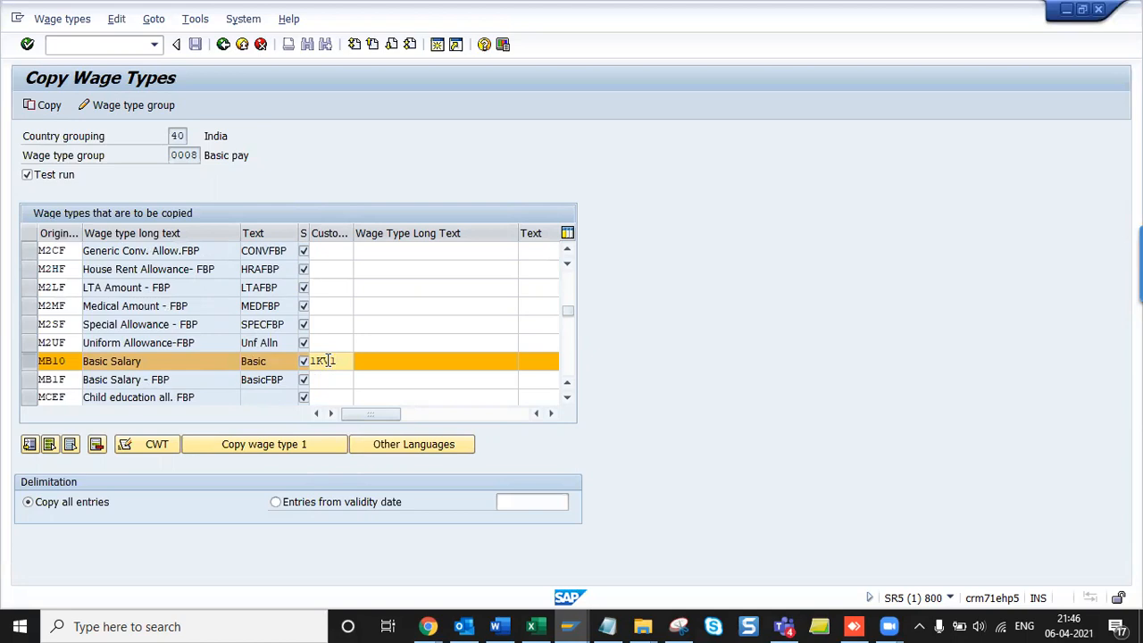
key(Tab)
key(Return)
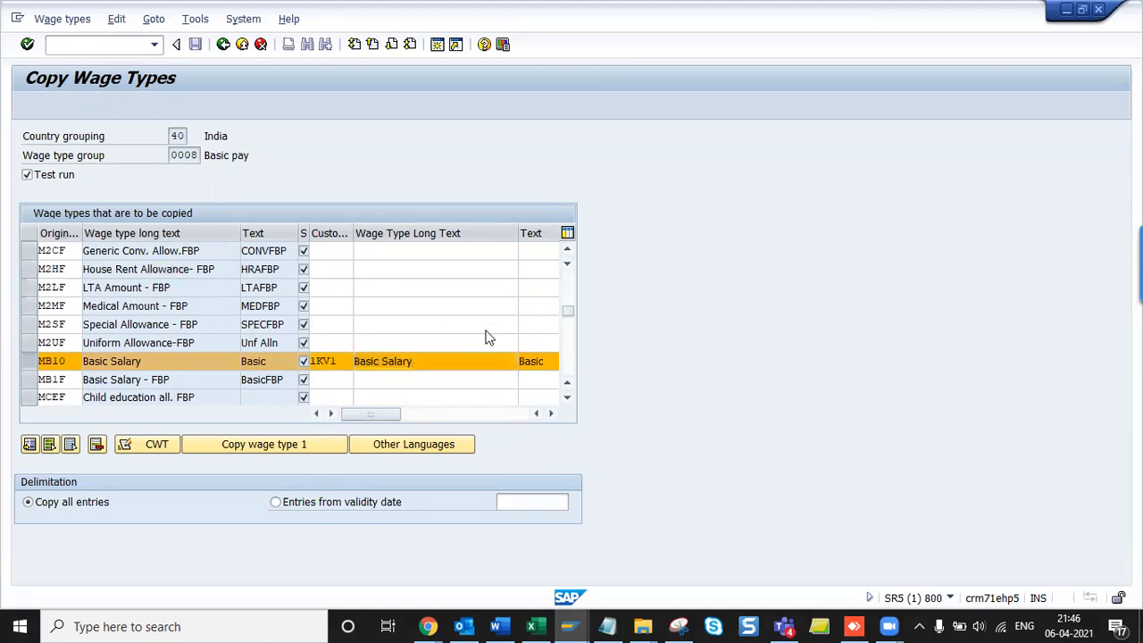
- Enter 1KV2 for House Rent Allowance and 1KV3 for Conveyance Allowance, then confirm
scroll(487, 330, up, 4)
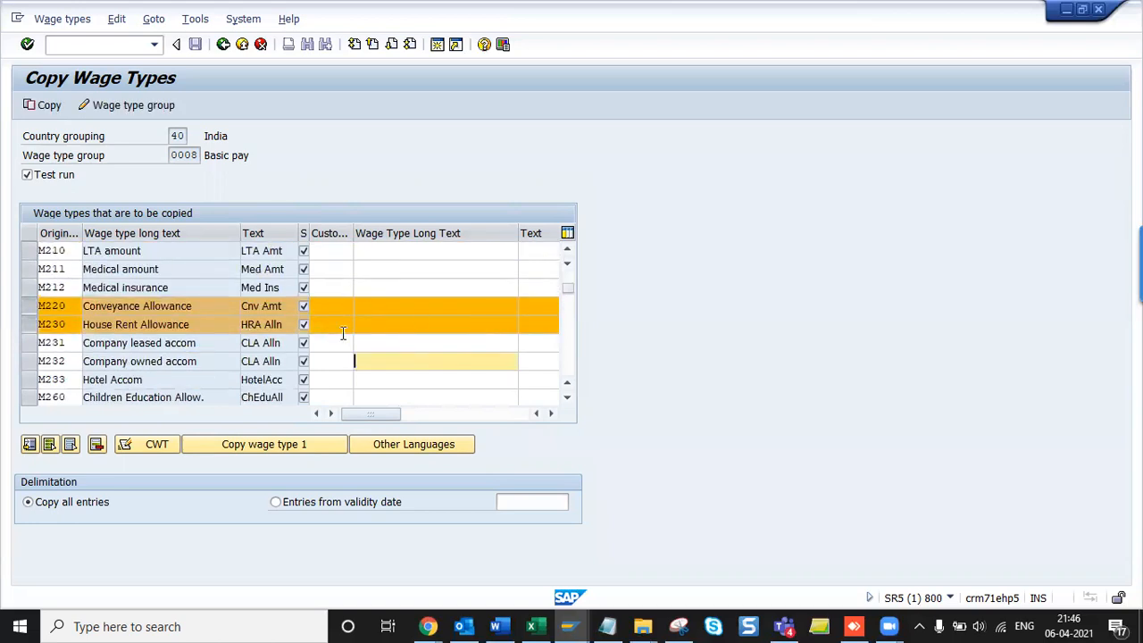
click(340, 322)
text(2KV2)
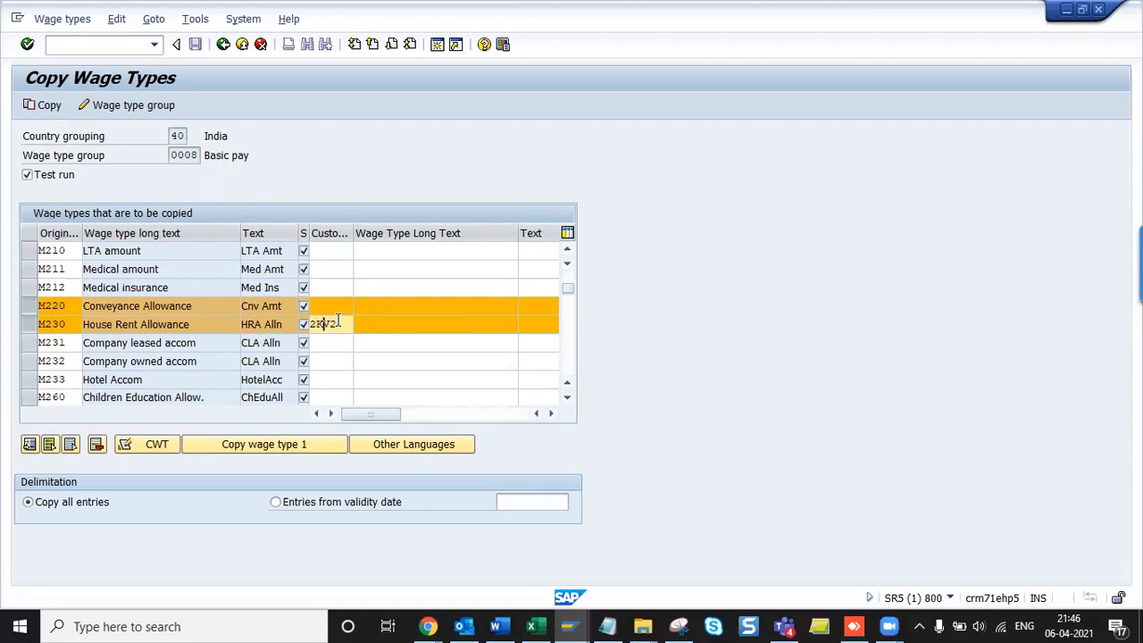
key(BackSpace)
text(1)
key(Up)
text(1)
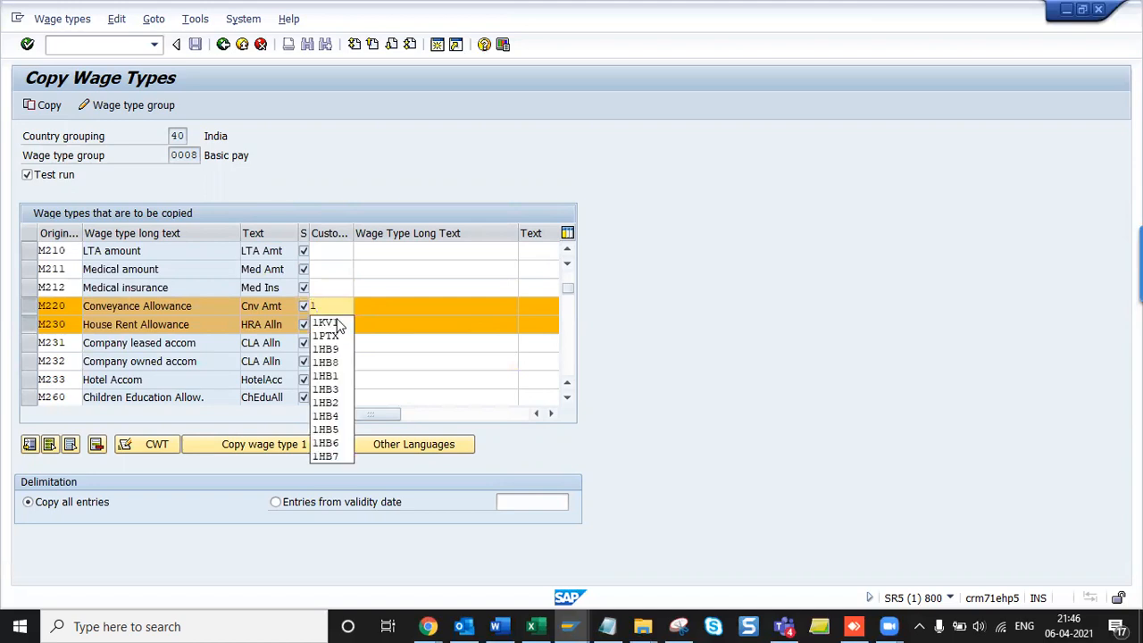
text(KV3)
key(Return)
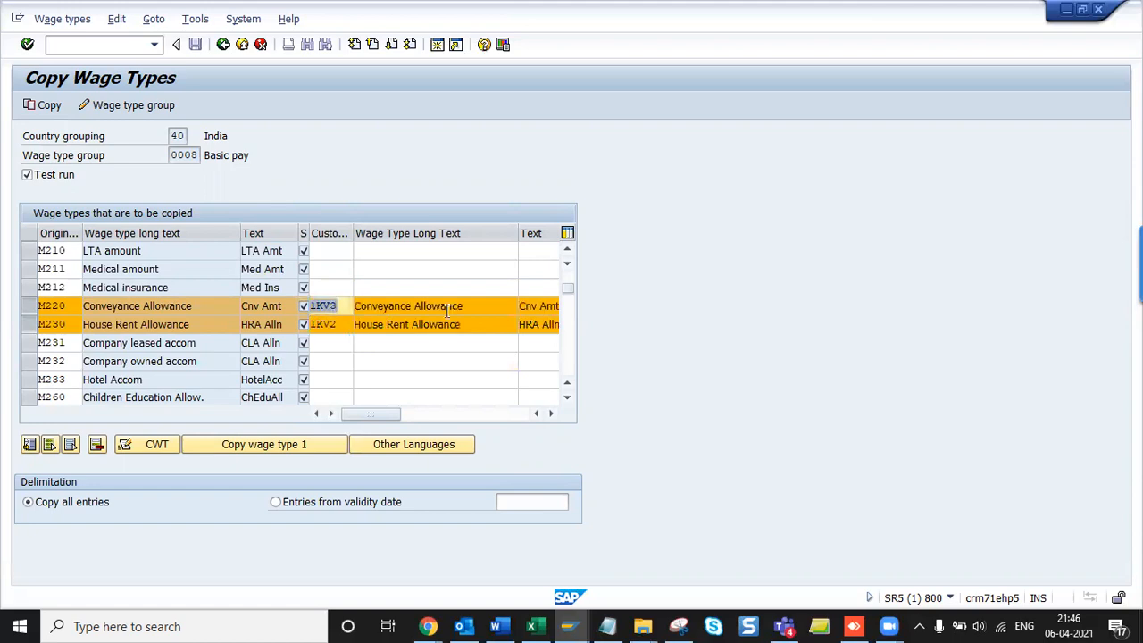
scroll(470, 380, down, 3)
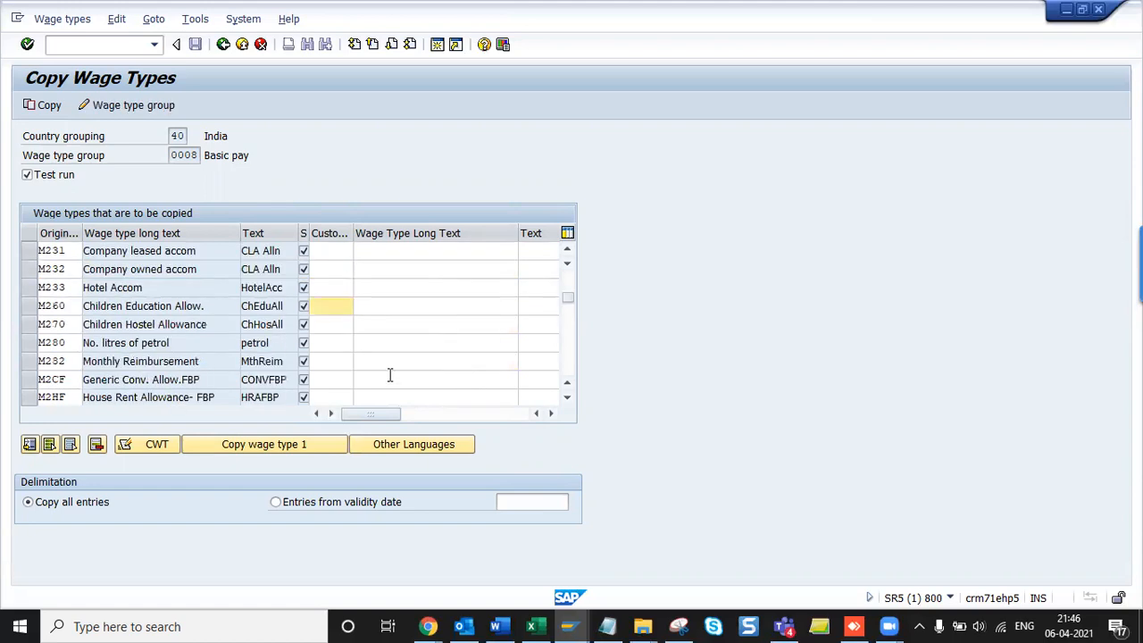
- Scroll back to the top of the Copy Wage Types screen and uncheck Test run
scroll(363, 397, down, 5)
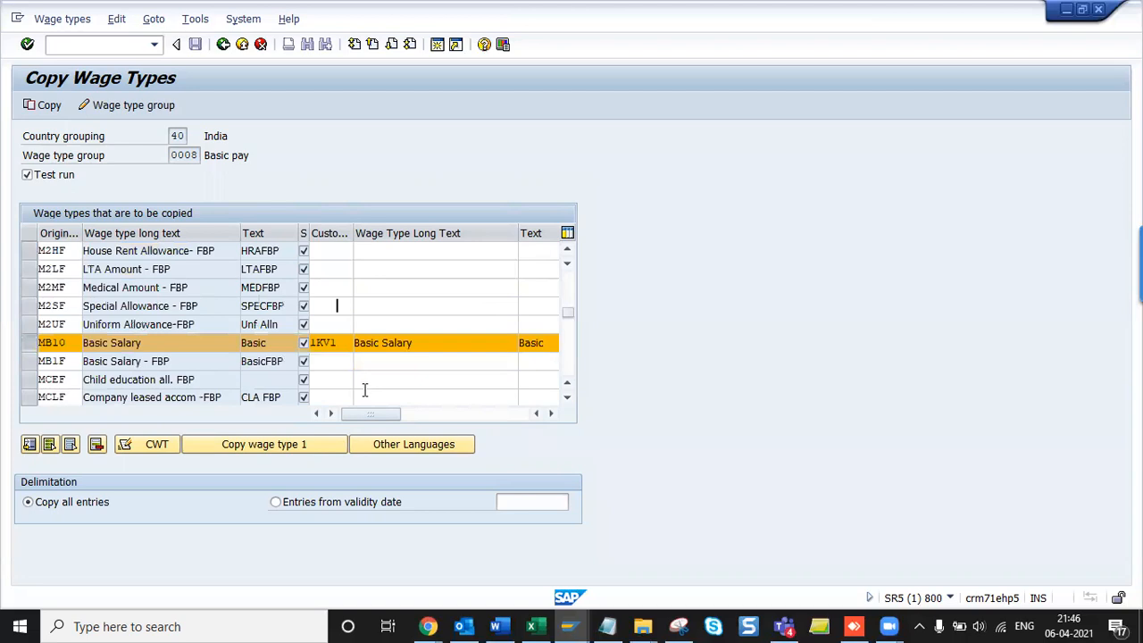
scroll(363, 393, up, 2)
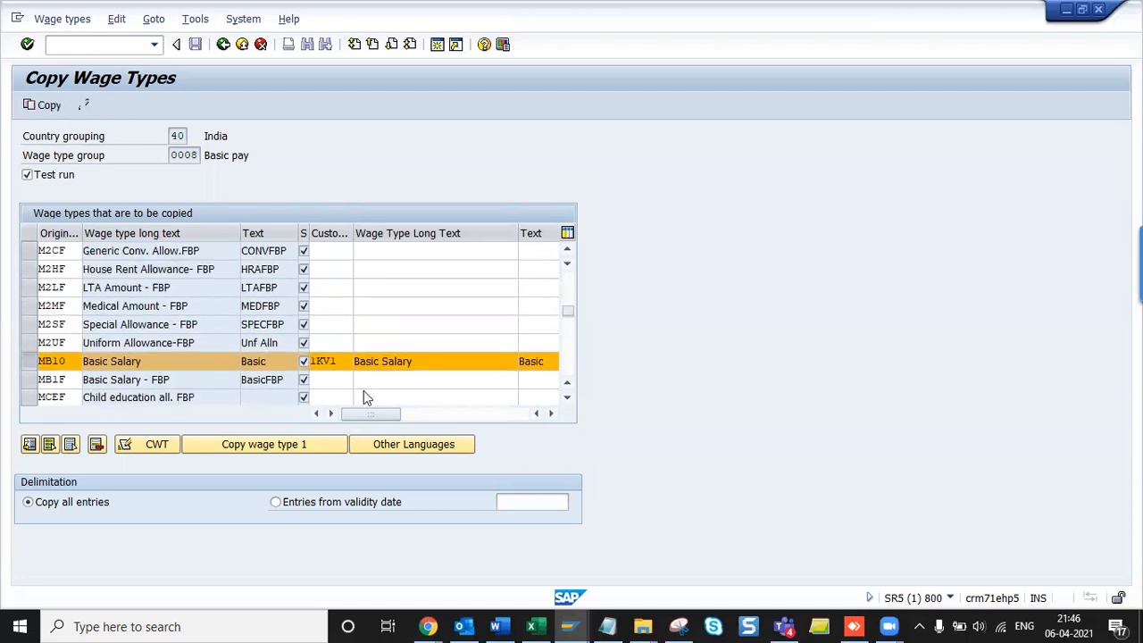
scroll(364, 391, up, 4)
scroll(364, 390, up, 3)
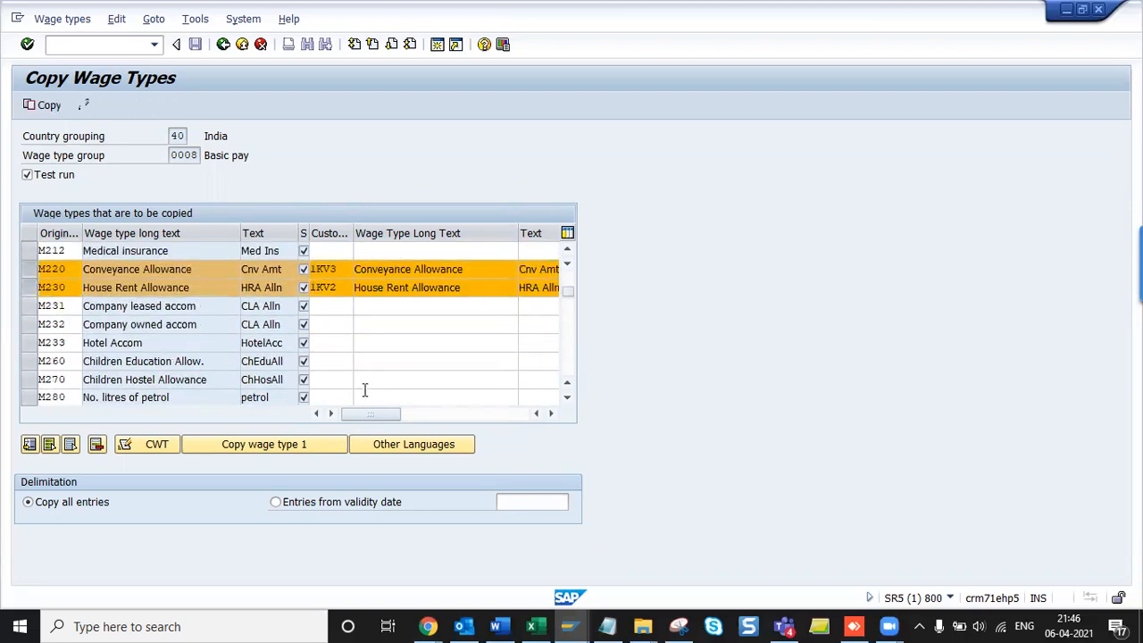
click(27, 174)
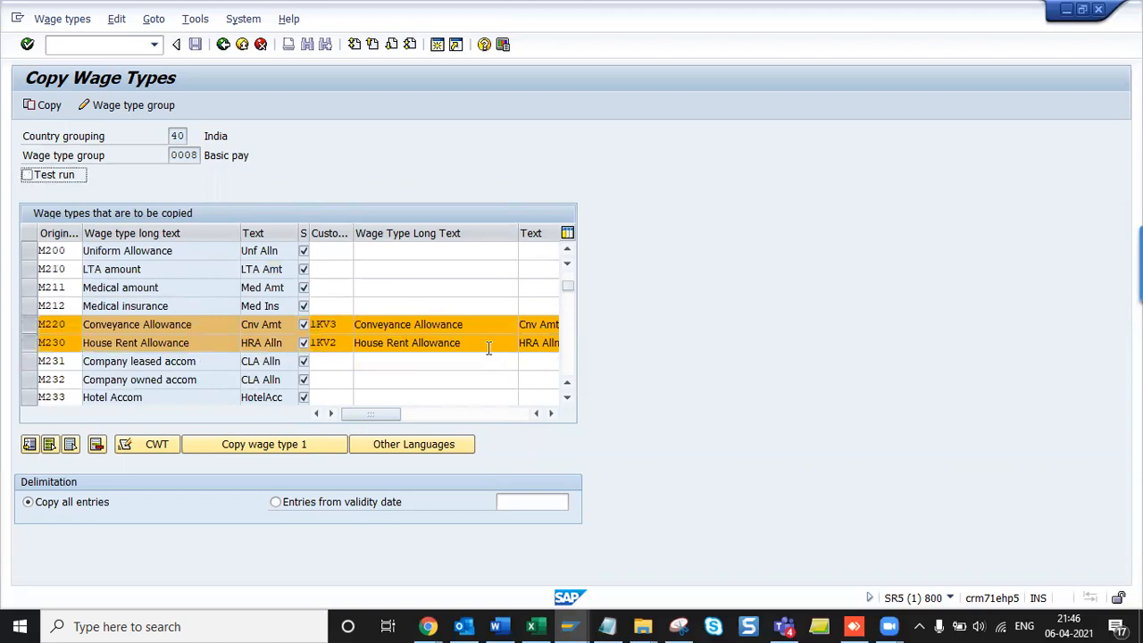
- Highlight the Basic pay wage type group setting on the copy screen
click(233, 271)
scroll(232, 274, down, 4)
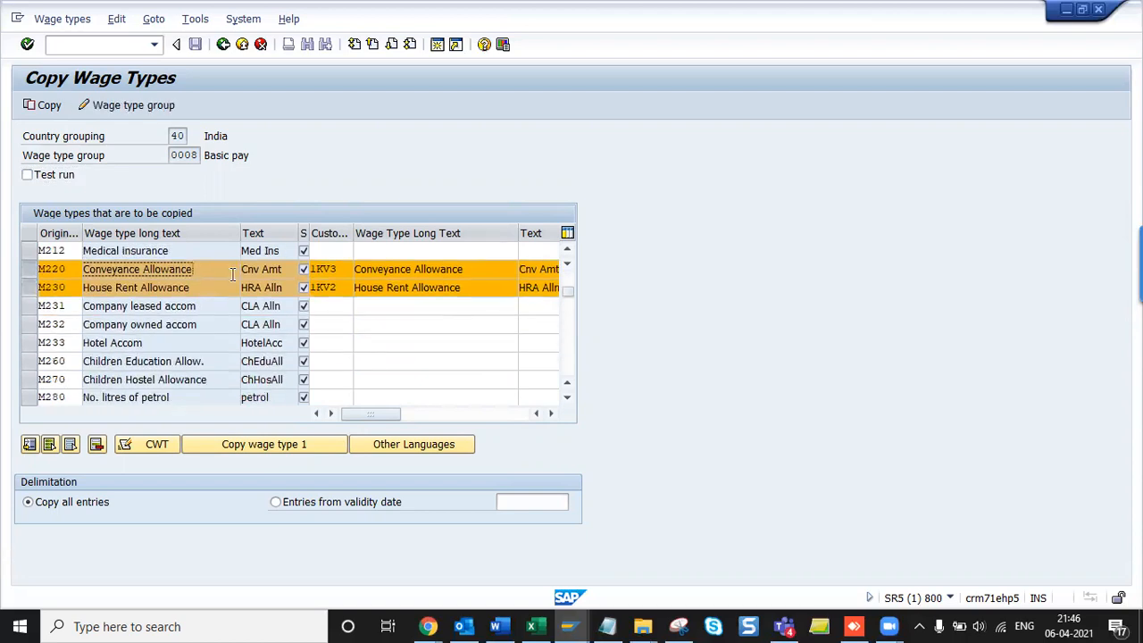
drag(27, 160, 154, 166)
click(268, 156)
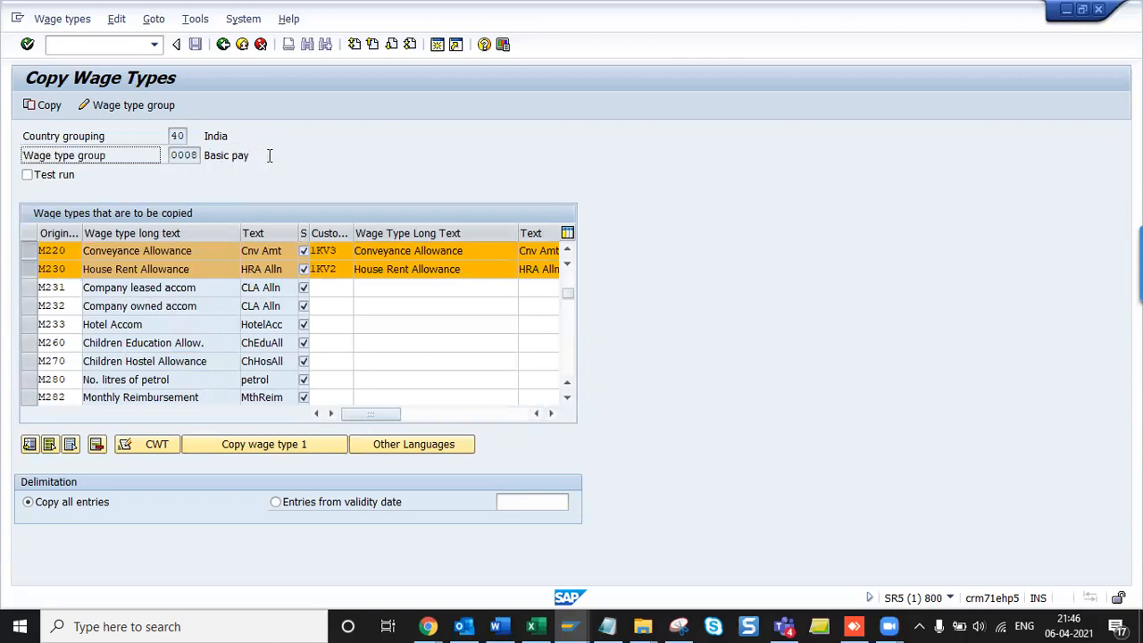
drag(25, 158, 245, 153)
- Snip the Copy Wage Types screen and paste it into the Payroll India Word document
click(679, 626)
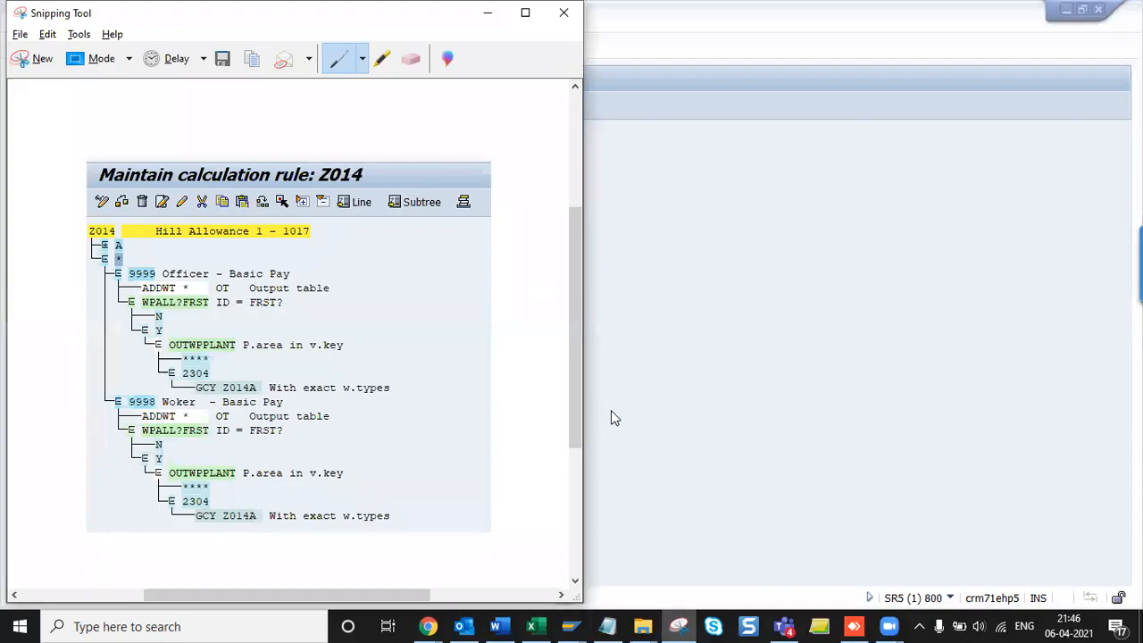
key(ctrl+n)
drag(589, 388, 591, 299)
key(alt+Tab)
key(alt+Tab)
key(alt+Tab)
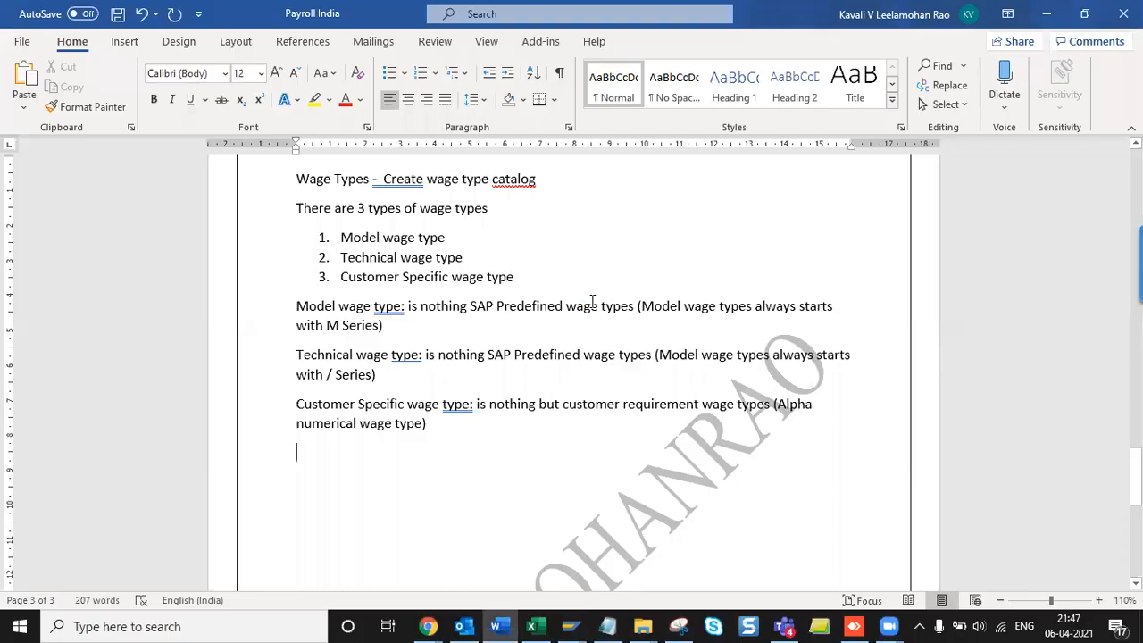
key(ctrl+v)
key(alt+Tab)
key(alt+Tab)
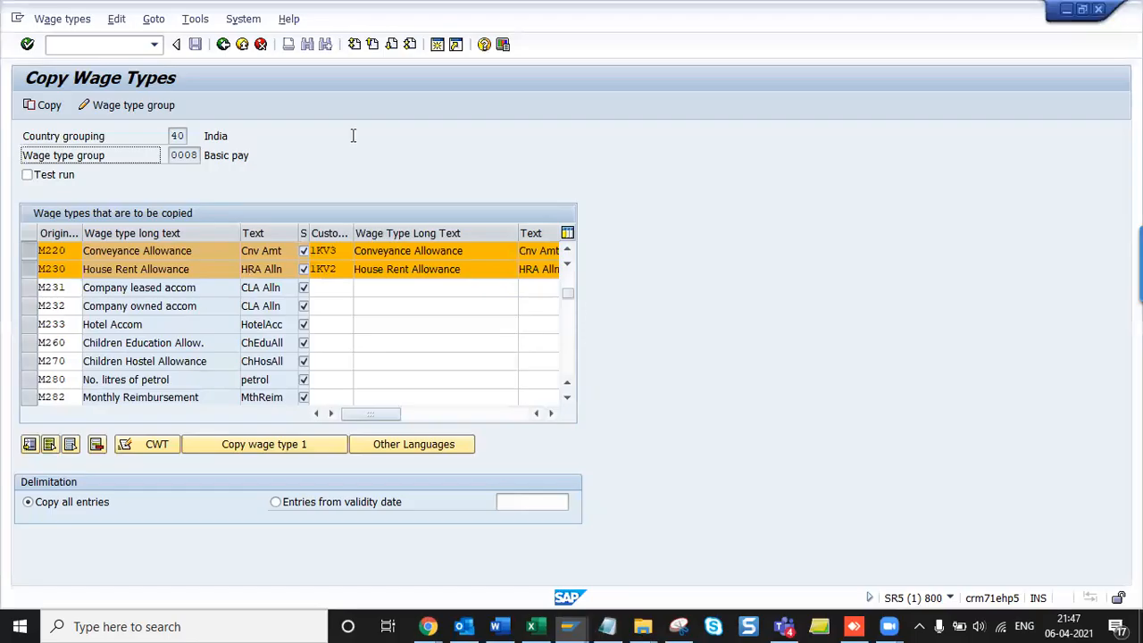
- Run the live copy with F8 and confirm the PR-INDIA Payroll customizing request
click(42, 104)
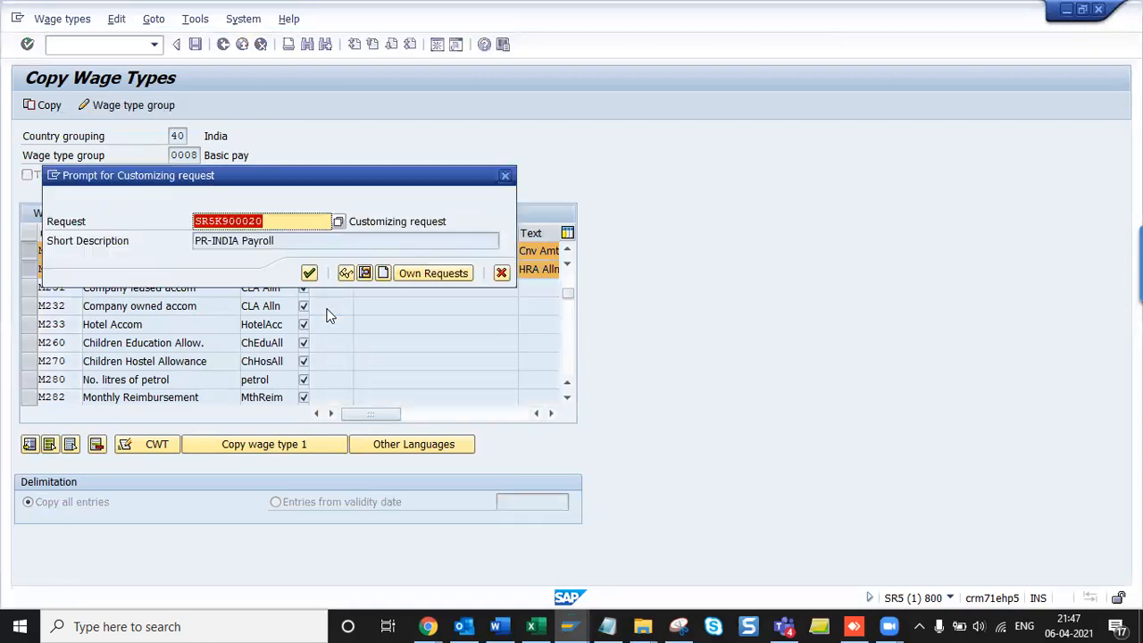
click(309, 272)
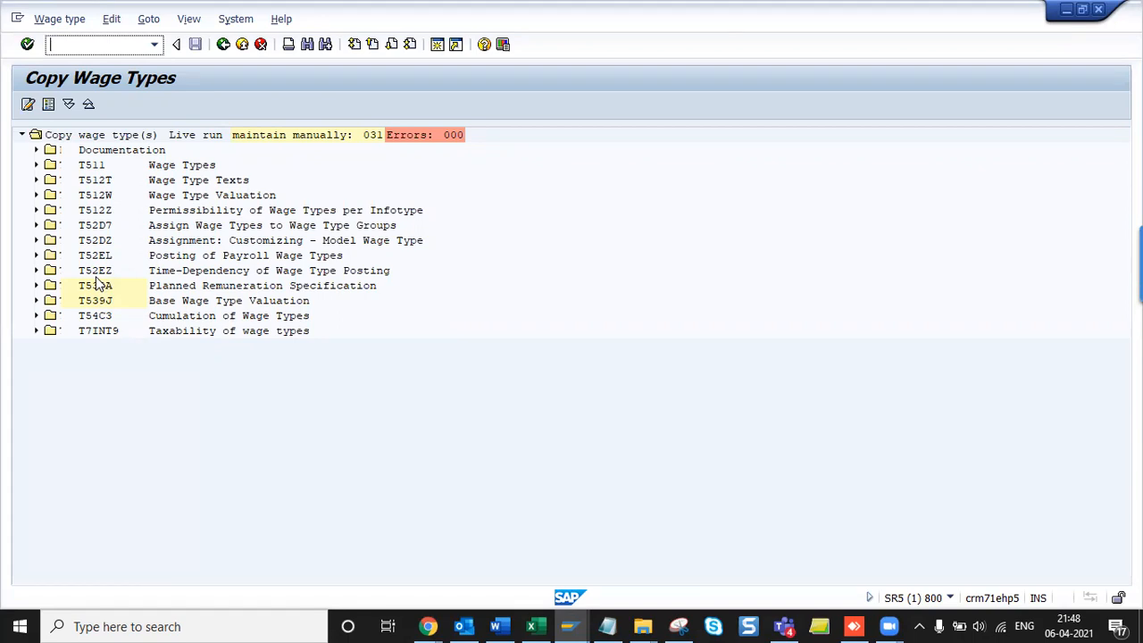
- Back out of the copy log and wage type maintenance, then run 'Check wage type group Basic Pay'
key(F3)
key(F3)
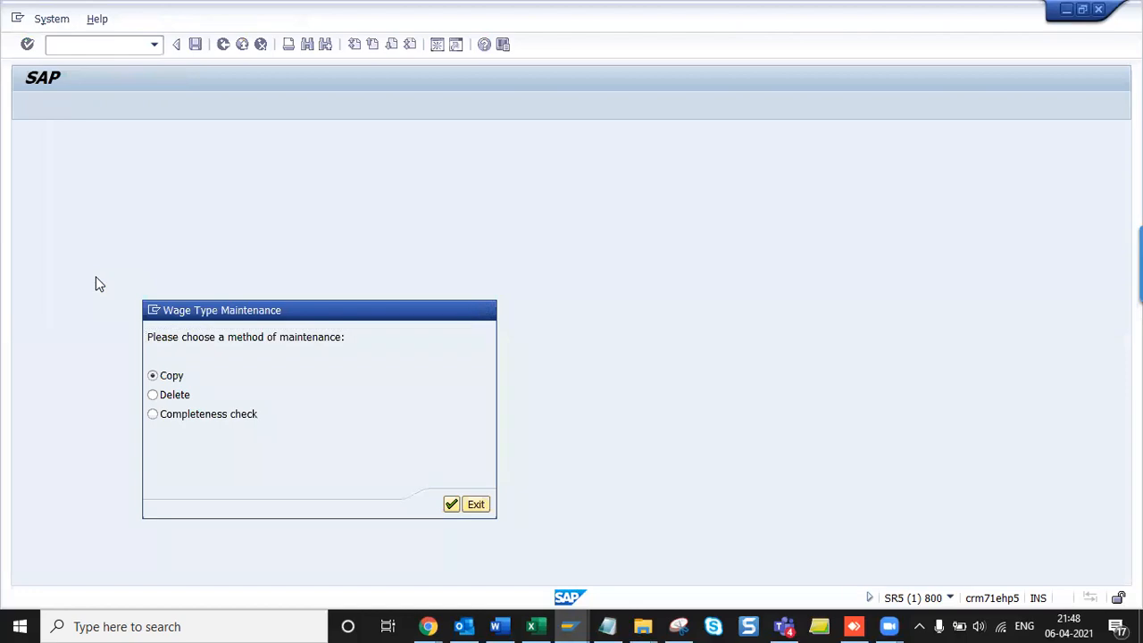
key(F3)
click(473, 511)
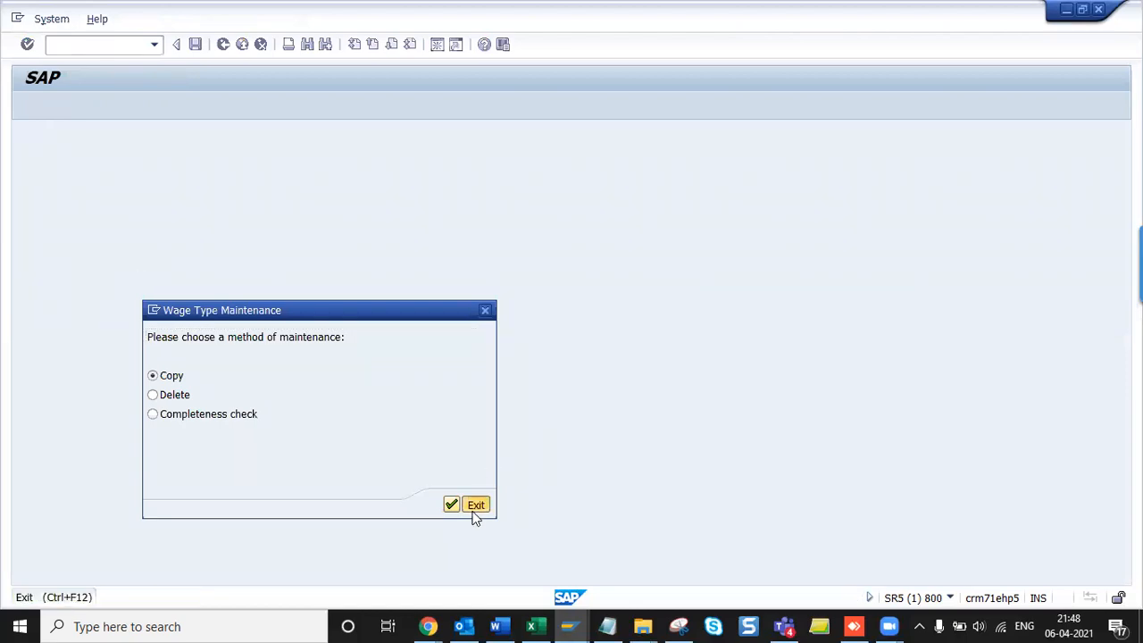
key(Down)
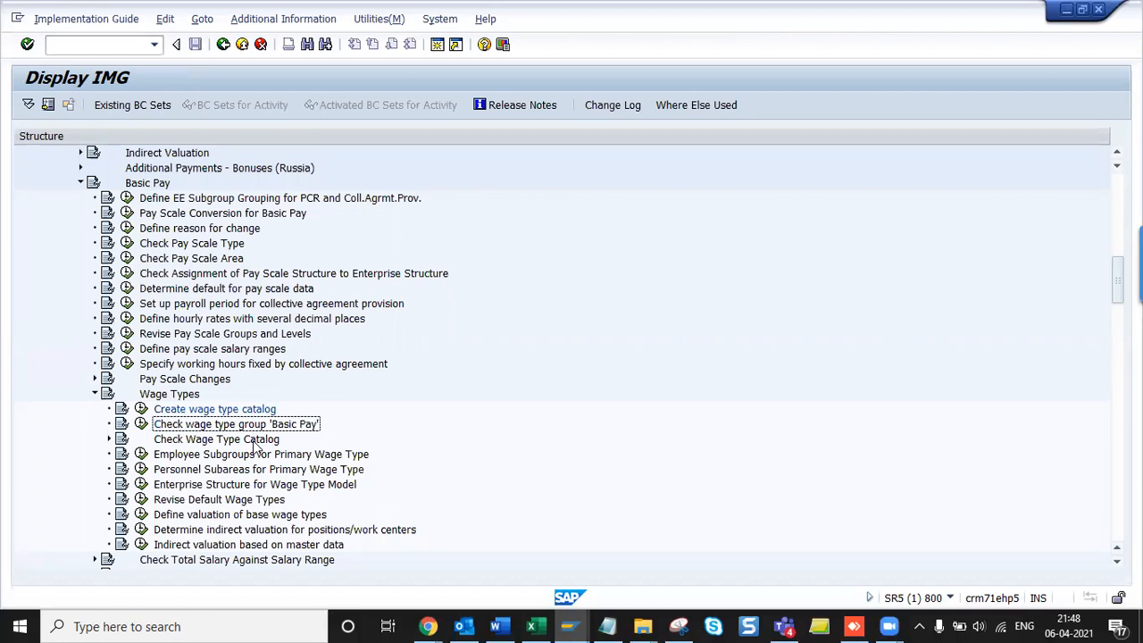
key(alt+Tab)
key(alt+Tab)
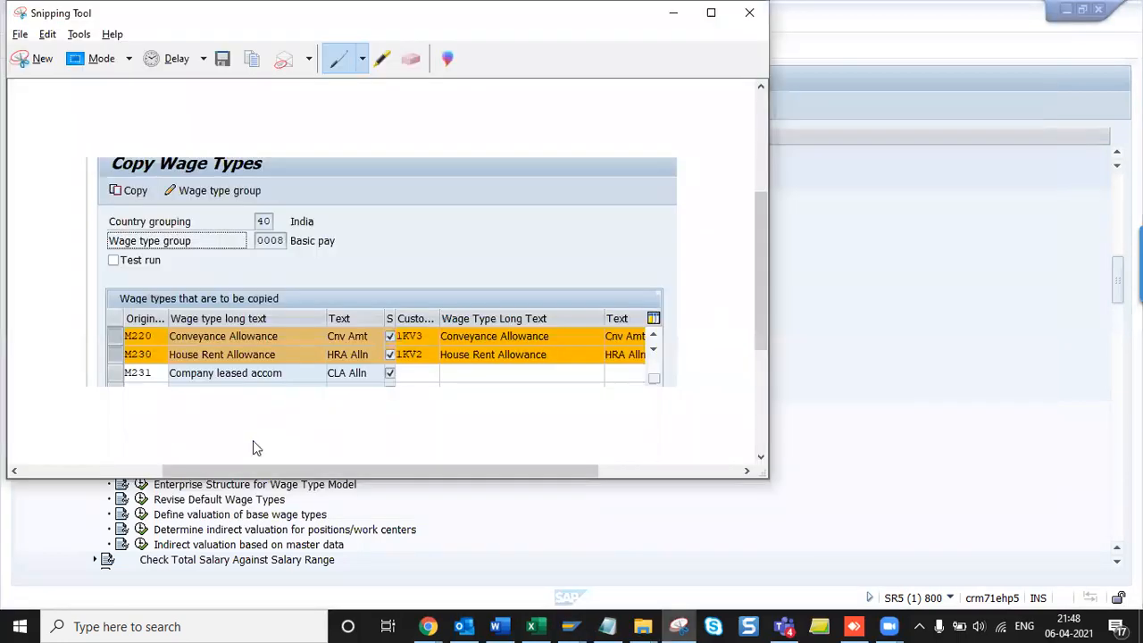
key(alt+Tab)
key(alt+Tab)
key(alt+Tab)
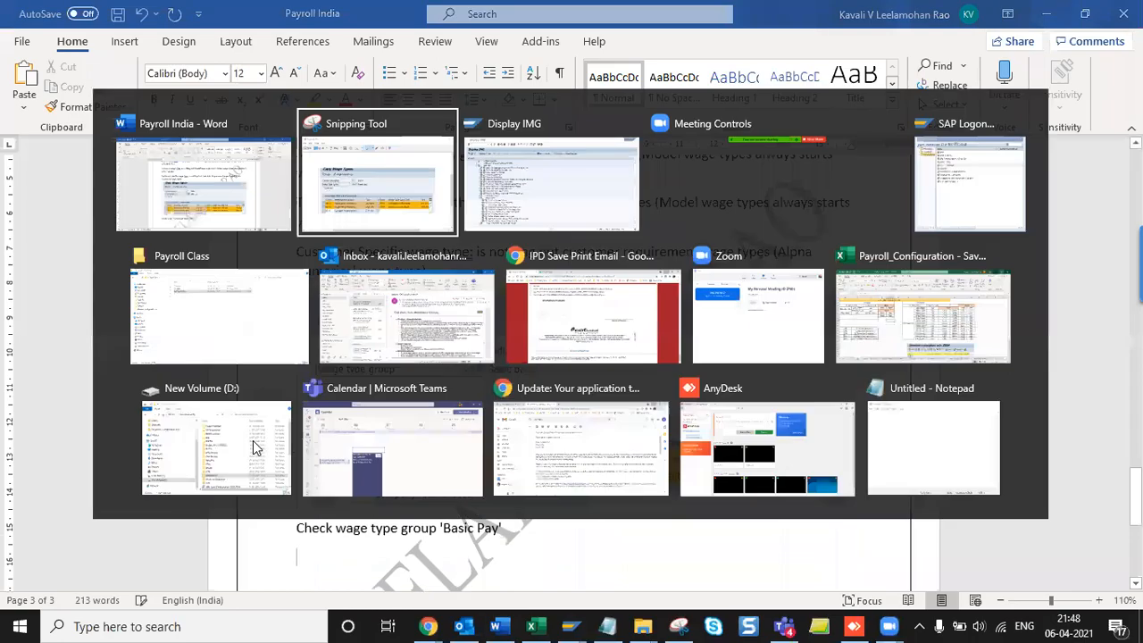
key(alt+Tab)
key(alt+Tab)
key(Return)
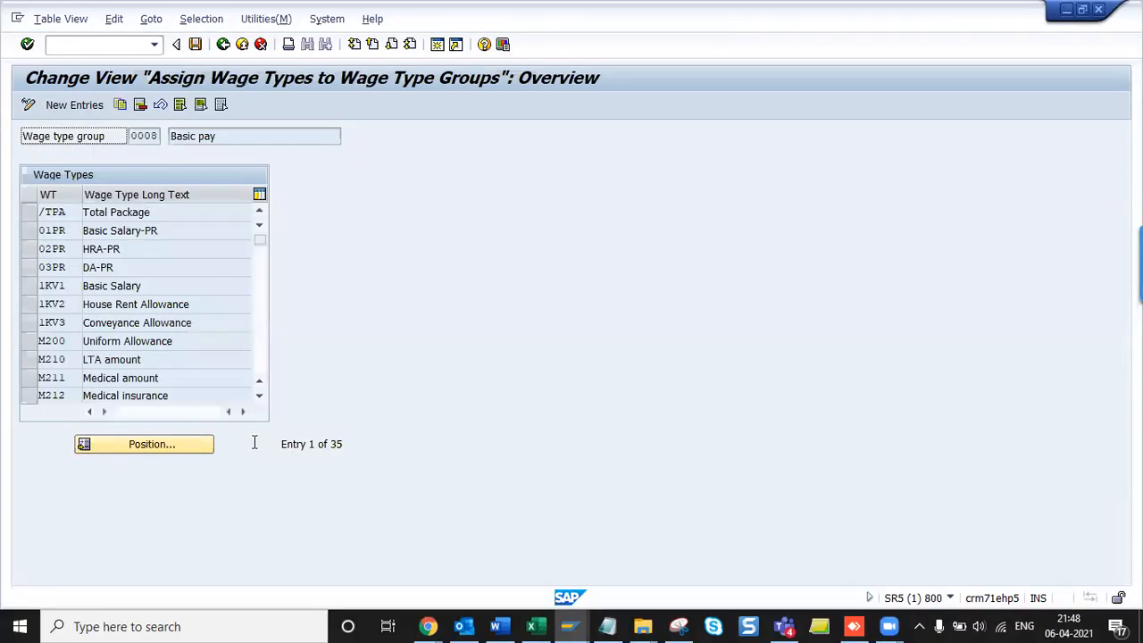
- Mark the 0008 Basic pay group text and select rows 1KV1, 1KV2 and 1KV3
drag(25, 136, 237, 136)
click(239, 138)
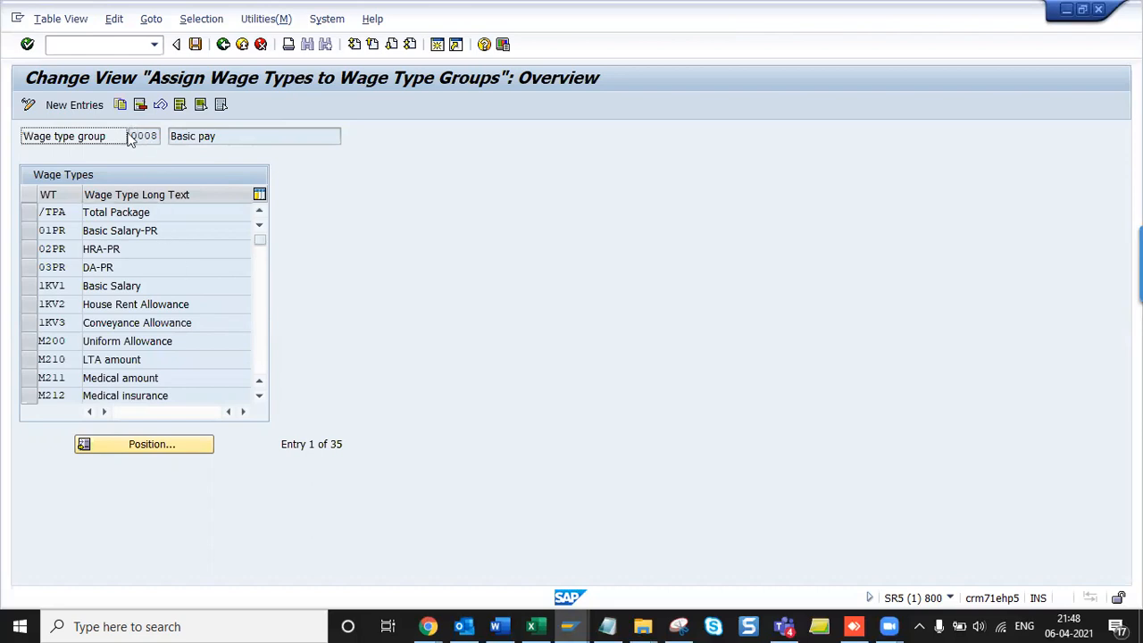
click(33, 292)
click(31, 322)
click(31, 320)
click(30, 310)
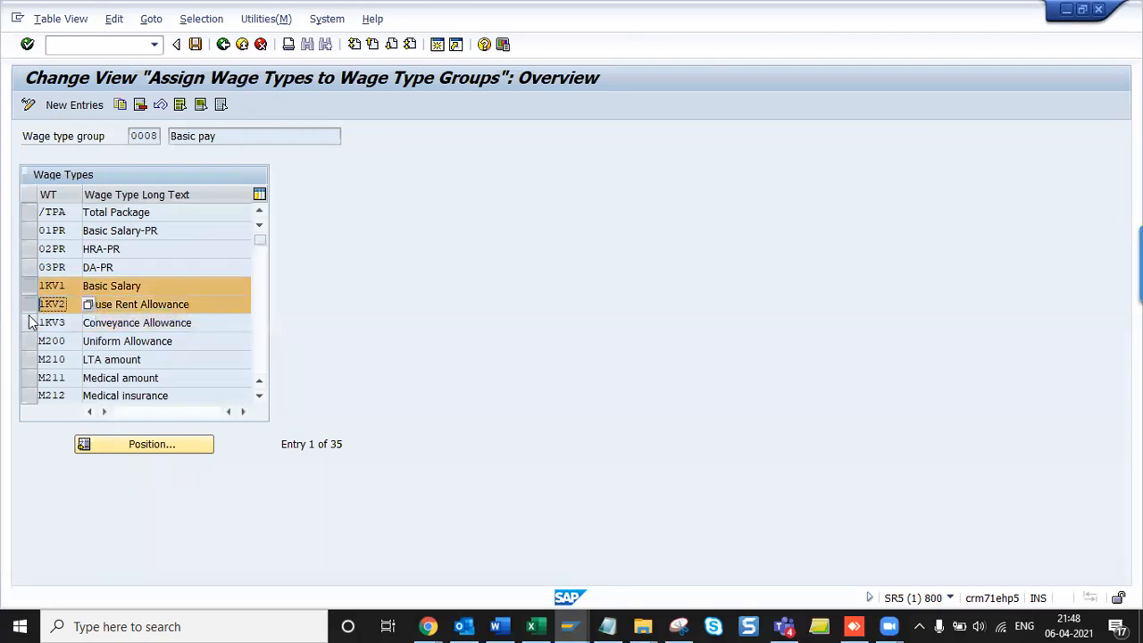
click(31, 323)
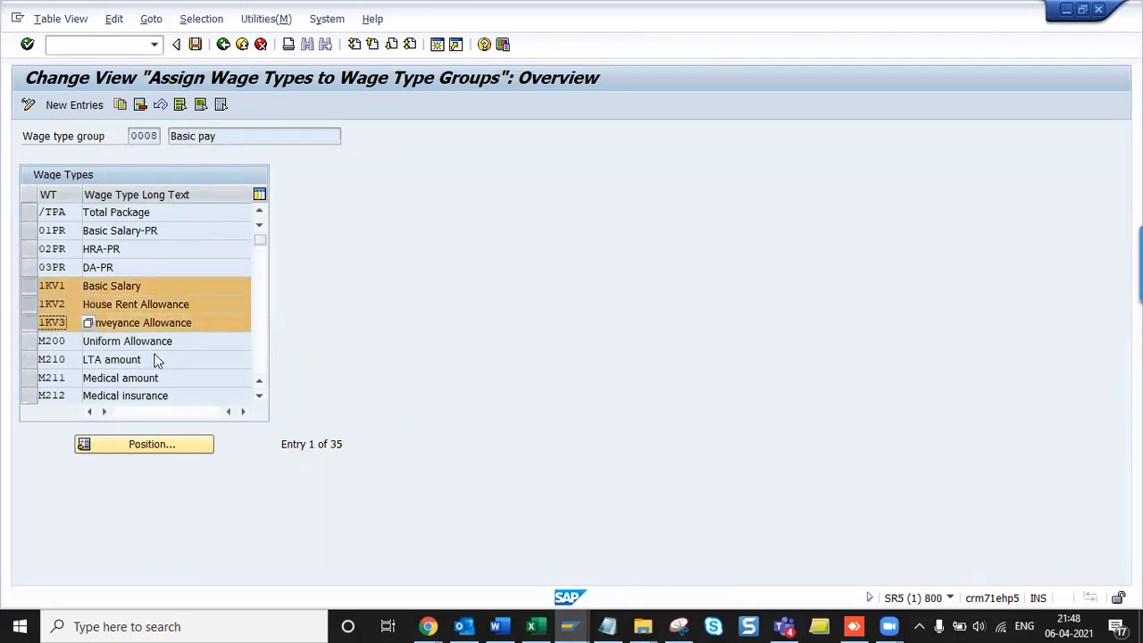
- Briefly mark the M220 and M230 model rows, then clear all row selections
scroll(89, 324, down, 2)
scroll(56, 308, down, 2)
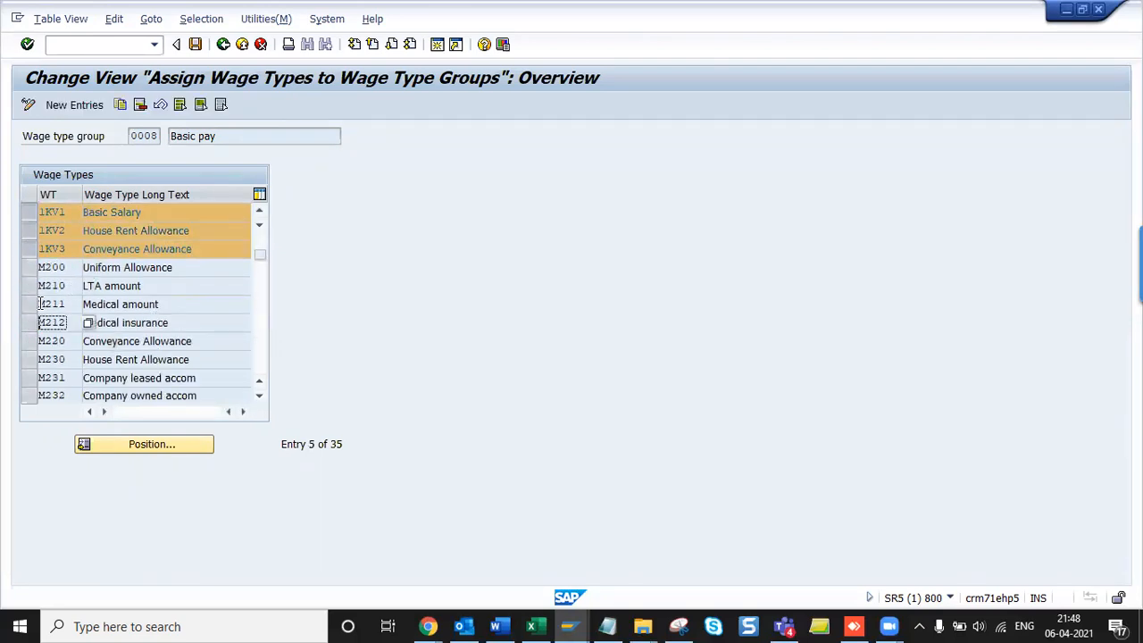
click(29, 341)
click(30, 359)
click(29, 377)
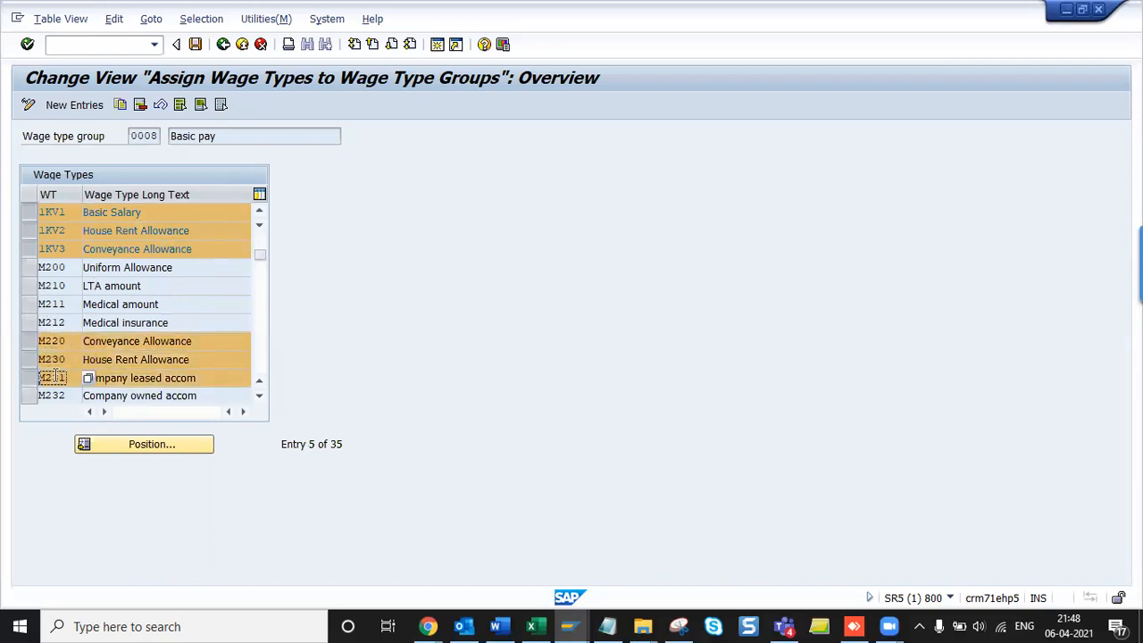
click(29, 378)
click(29, 358)
click(29, 341)
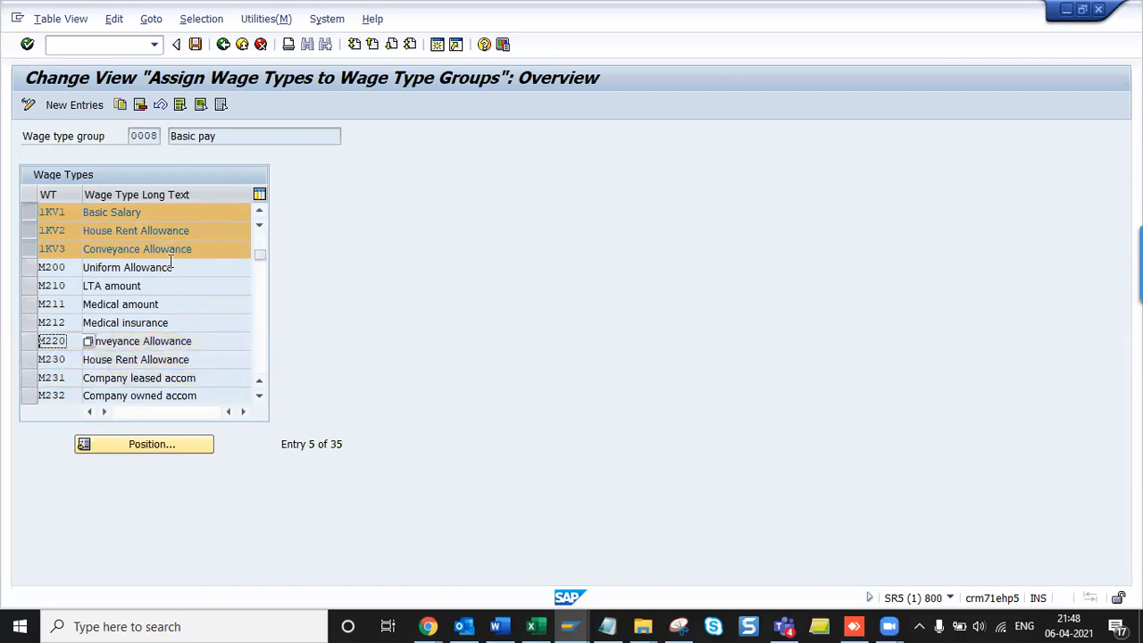
click(30, 250)
click(29, 230)
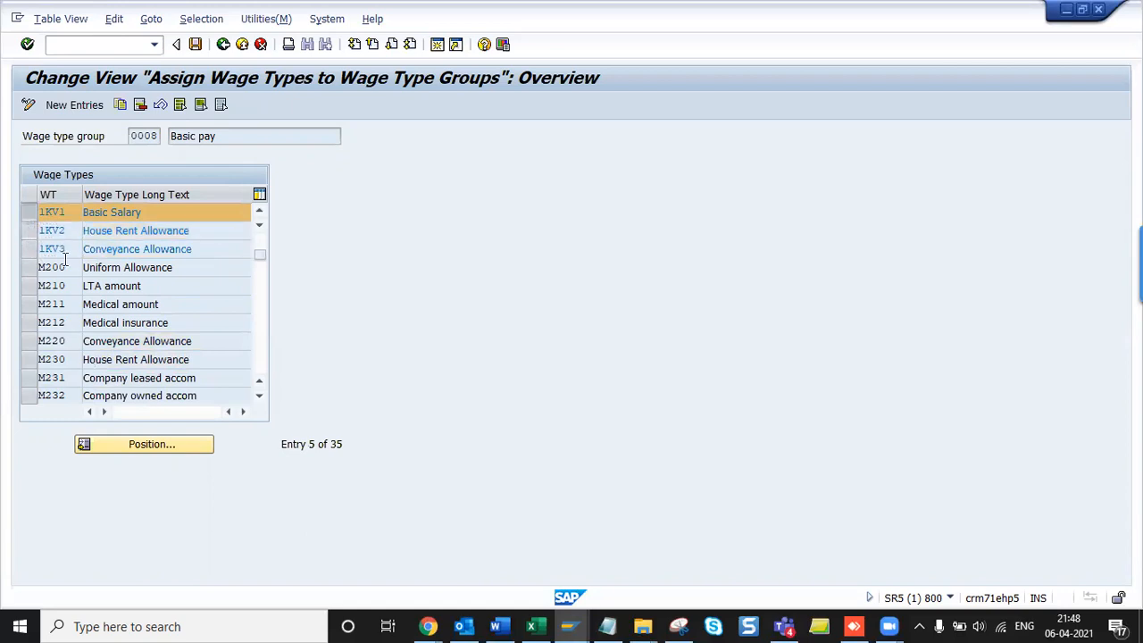
click(30, 231)
click(29, 230)
click(29, 211)
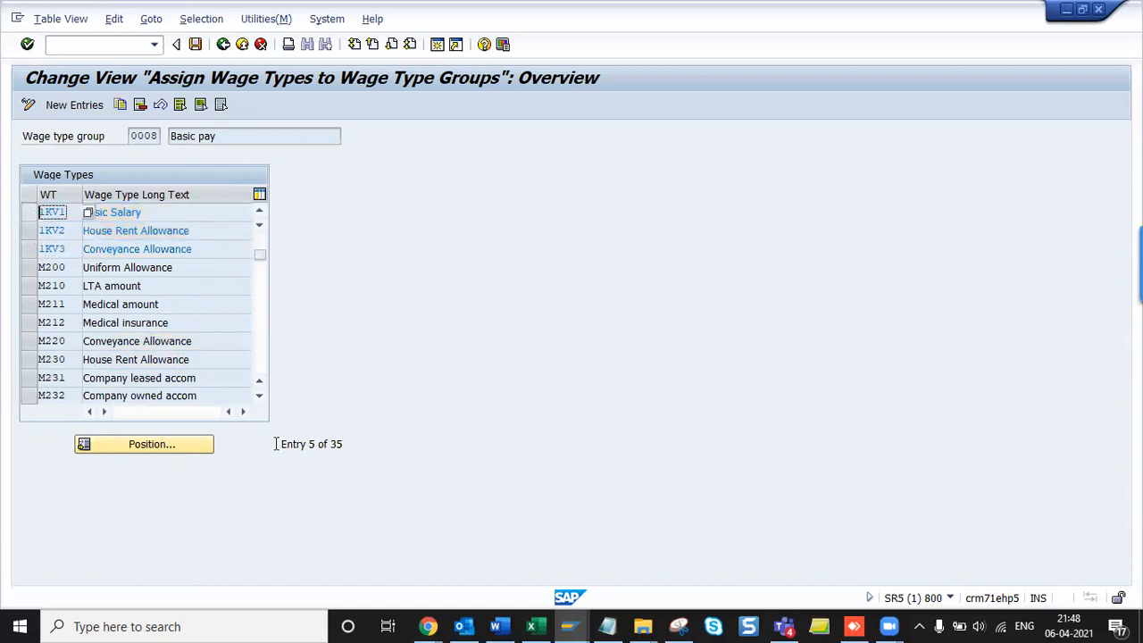
click(187, 361)
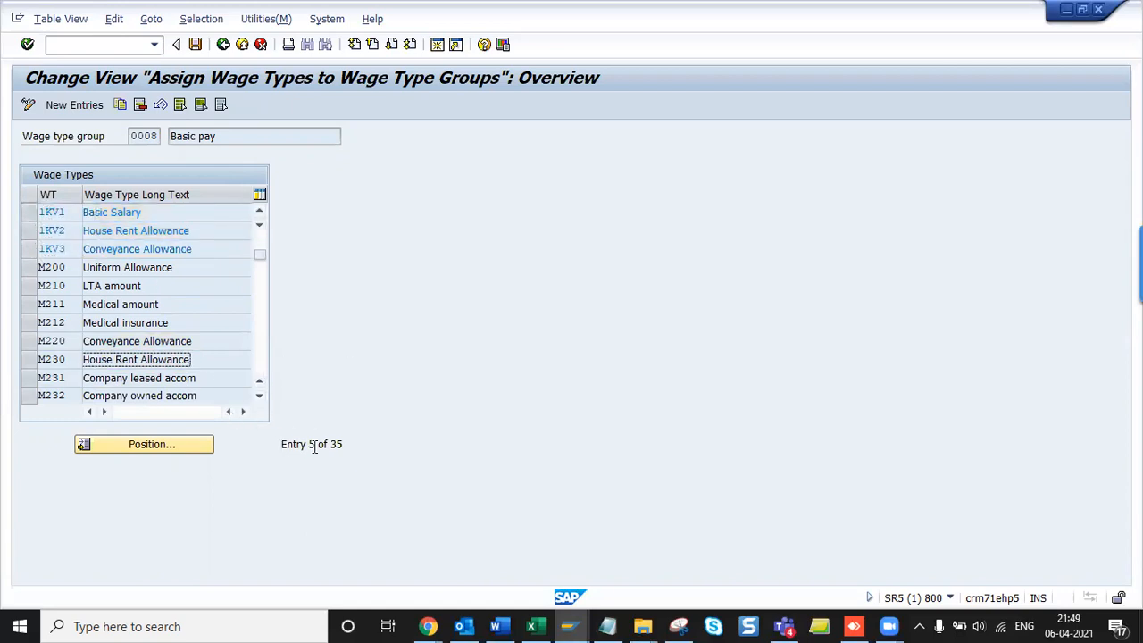
key(alt+Tab)
key(alt+Tab)
key(alt+shift+Tab)
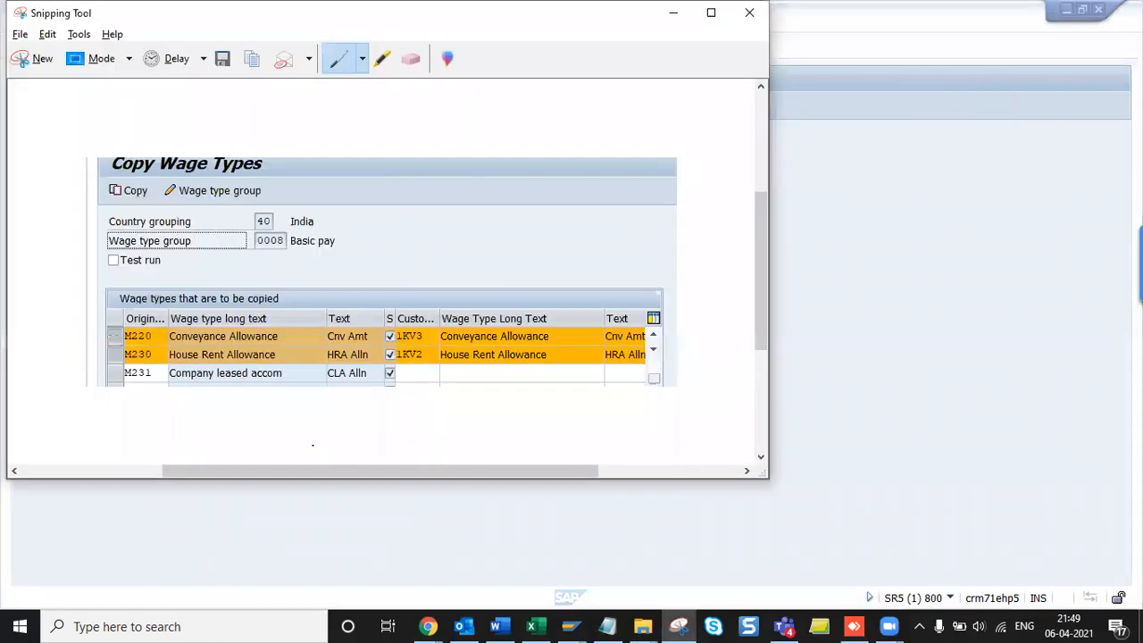
- Capture the Basic pay 1KV1–1KV3 table and paste it into the Payroll India document
click(39, 56)
drag(20, 67, 605, 255)
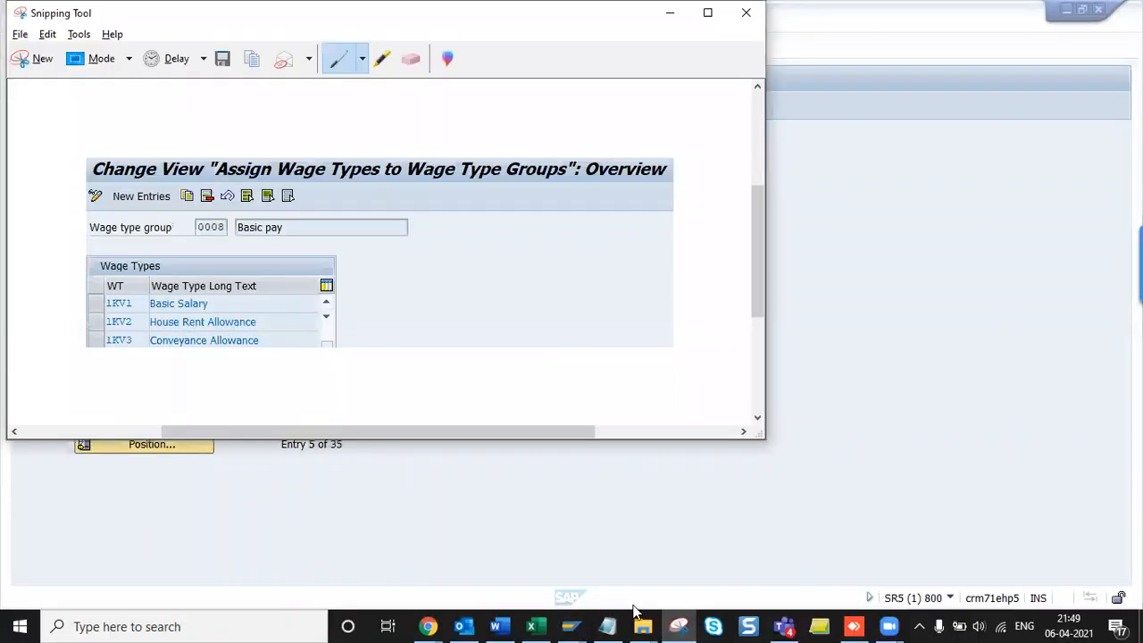
click(498, 626)
key(ctrl+v)
key(alt+Tab)
key(alt+Tab)
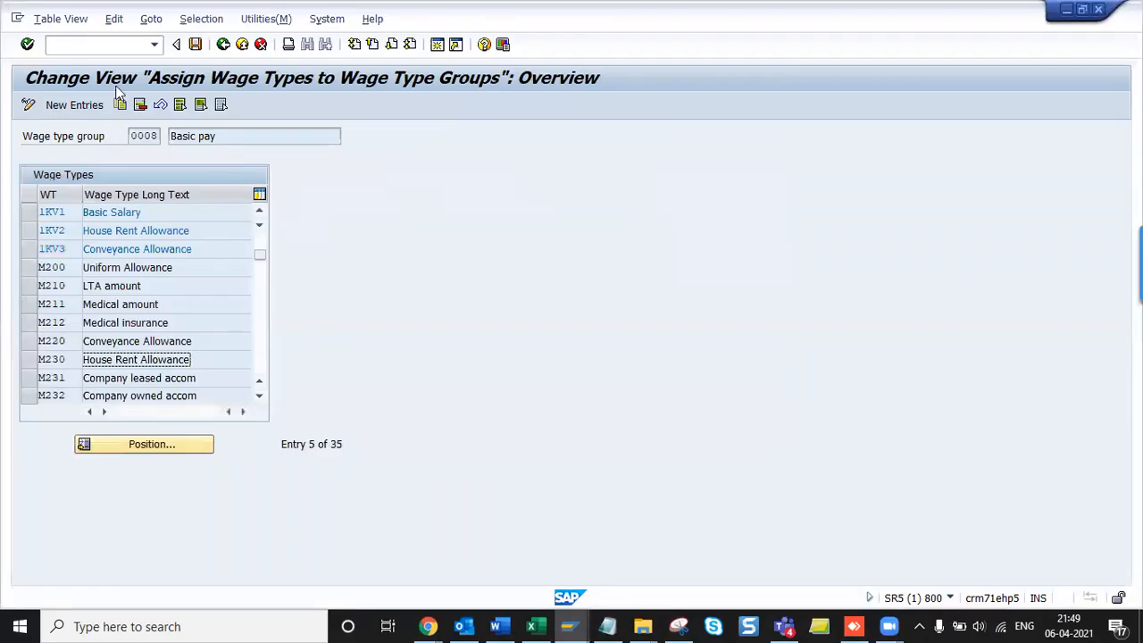
- In /OSM30, open view V_512W_D for maintenance under country grouping 40
click(108, 46)
text(/OSM30)
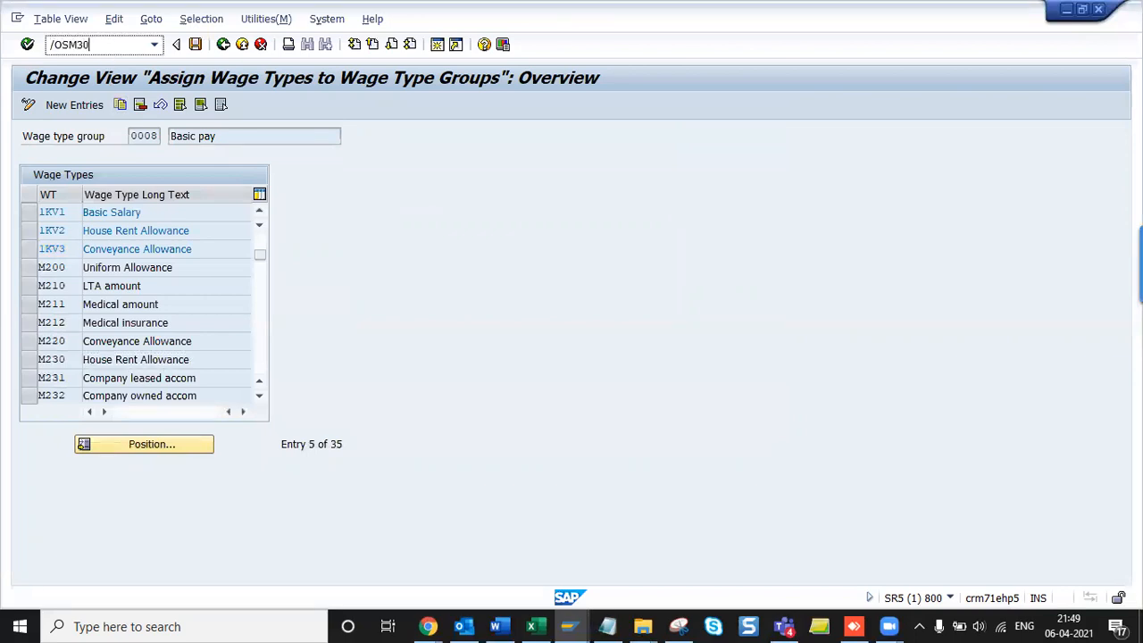
key(Return)
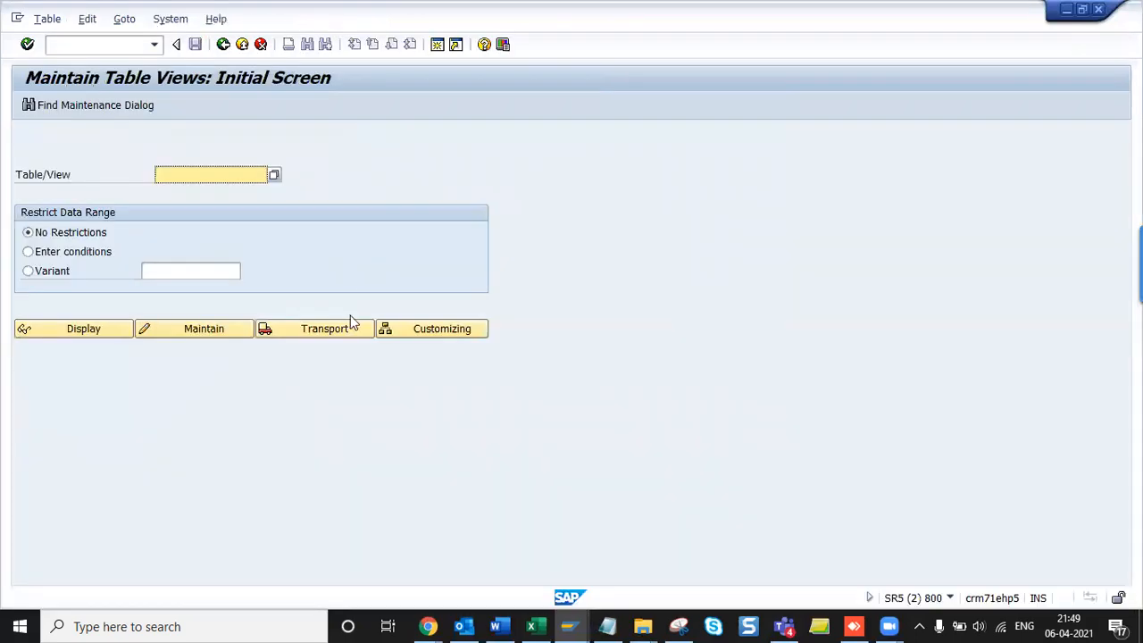
text(V_)
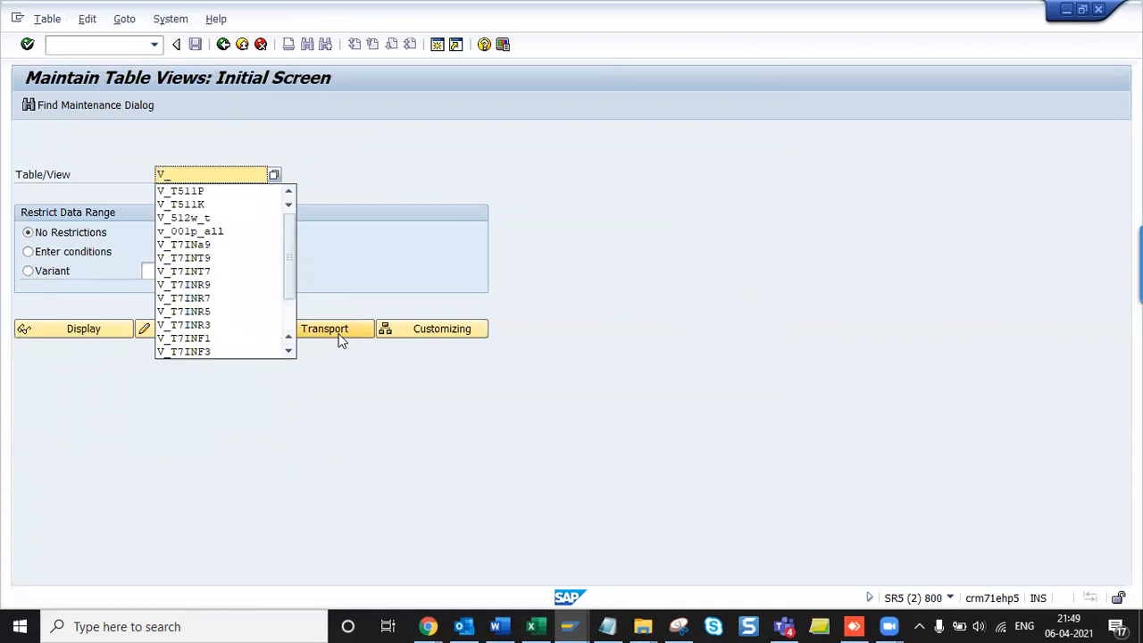
key(Down)
key(Down)
key(Down)
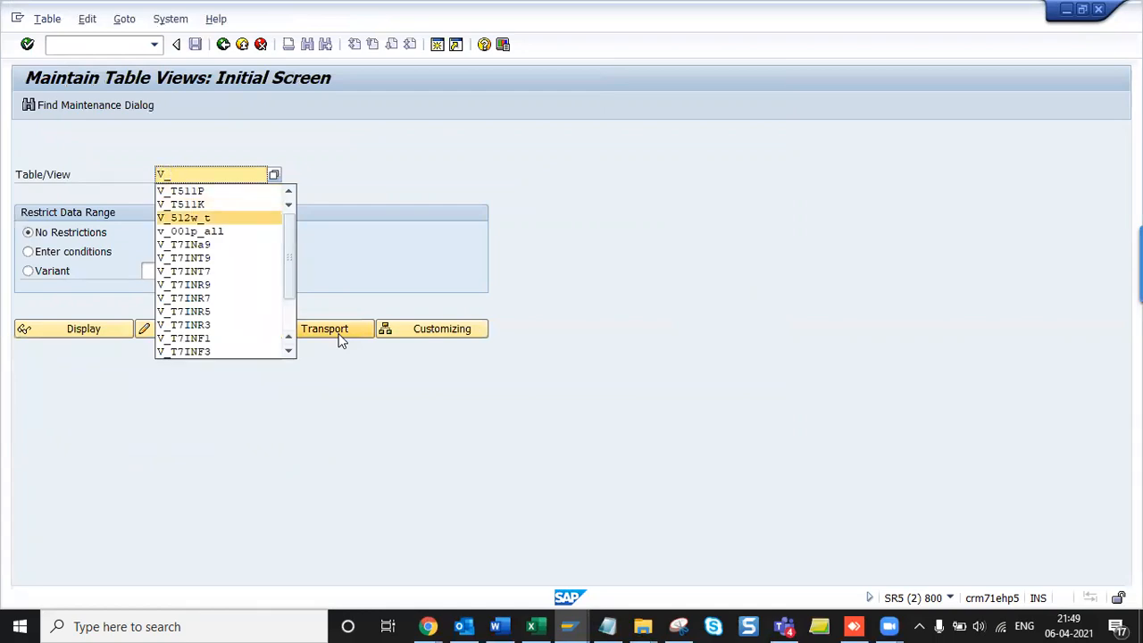
key(Return)
key(BackSpace)
text(D)
key(Return)
click(163, 330)
key(Return)
key(Return)
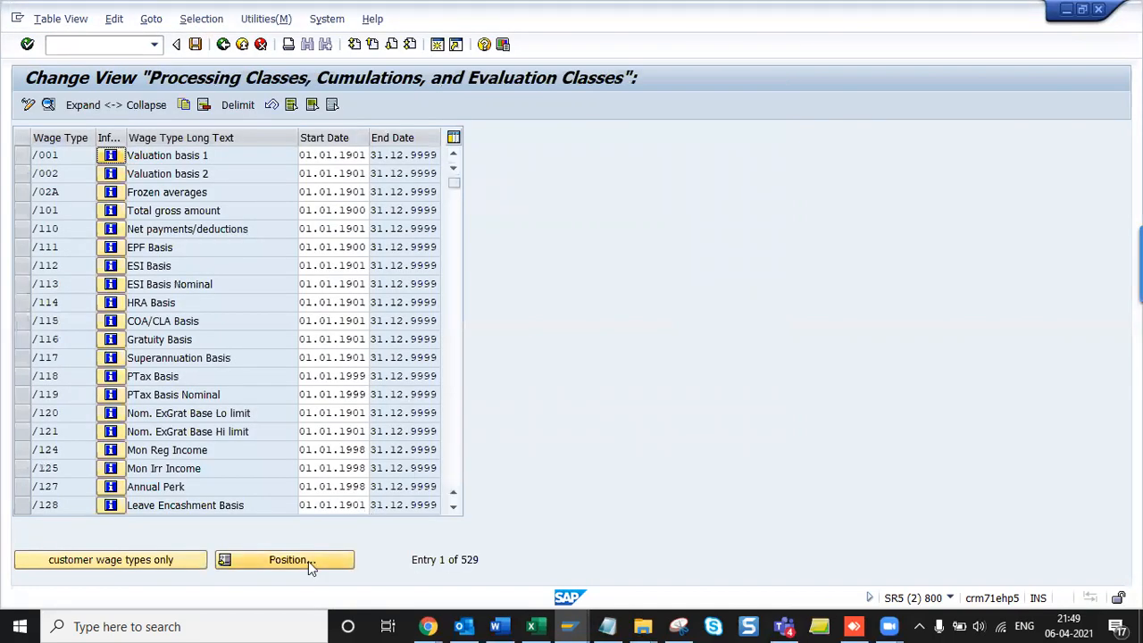
- Position the list on wage type /TPA, check its documentation, then open its details
click(308, 560)
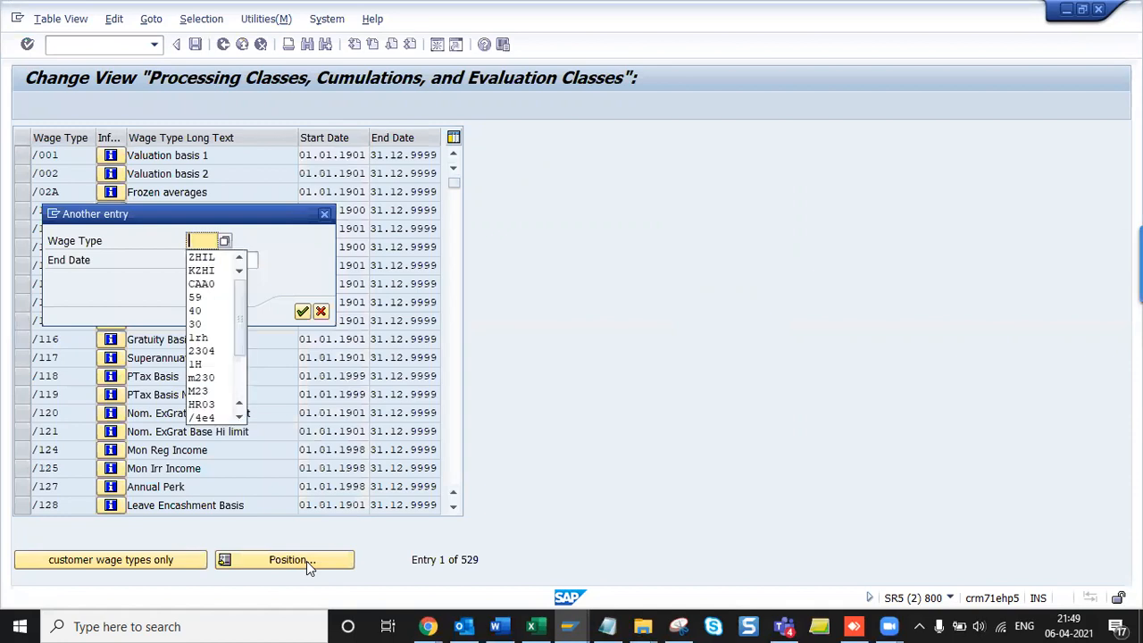
text(/CPA)
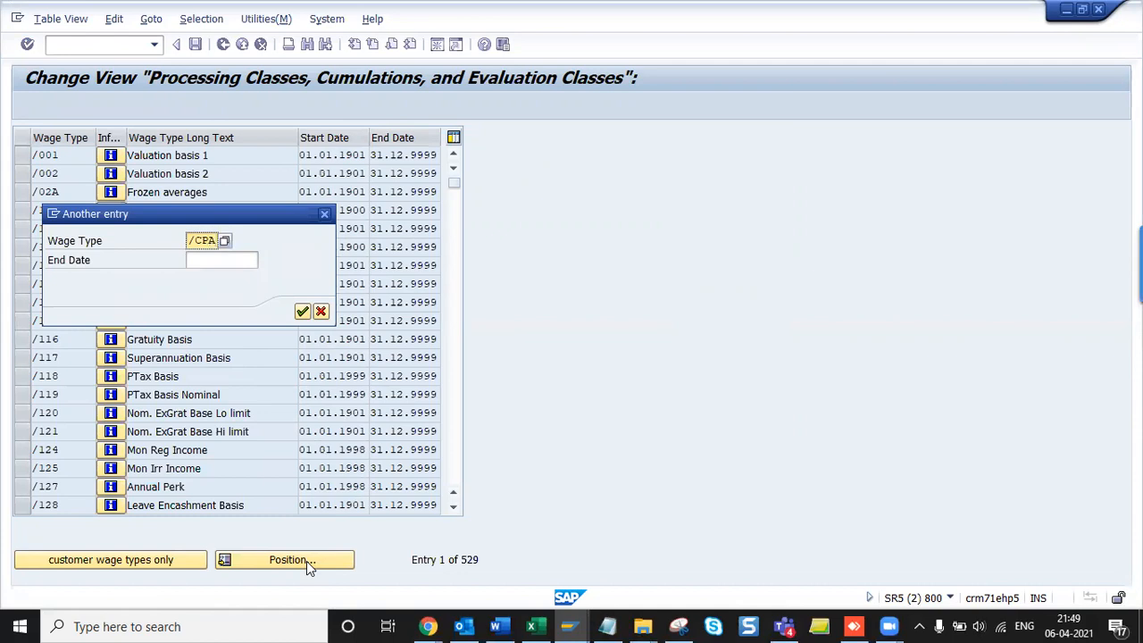
key(BackSpace)
key(BackSpace)
text(2PA)
key(BackSpace)
key(BackSpace)
key(BackSpace)
text(1PA)
key(Return)
click(109, 154)
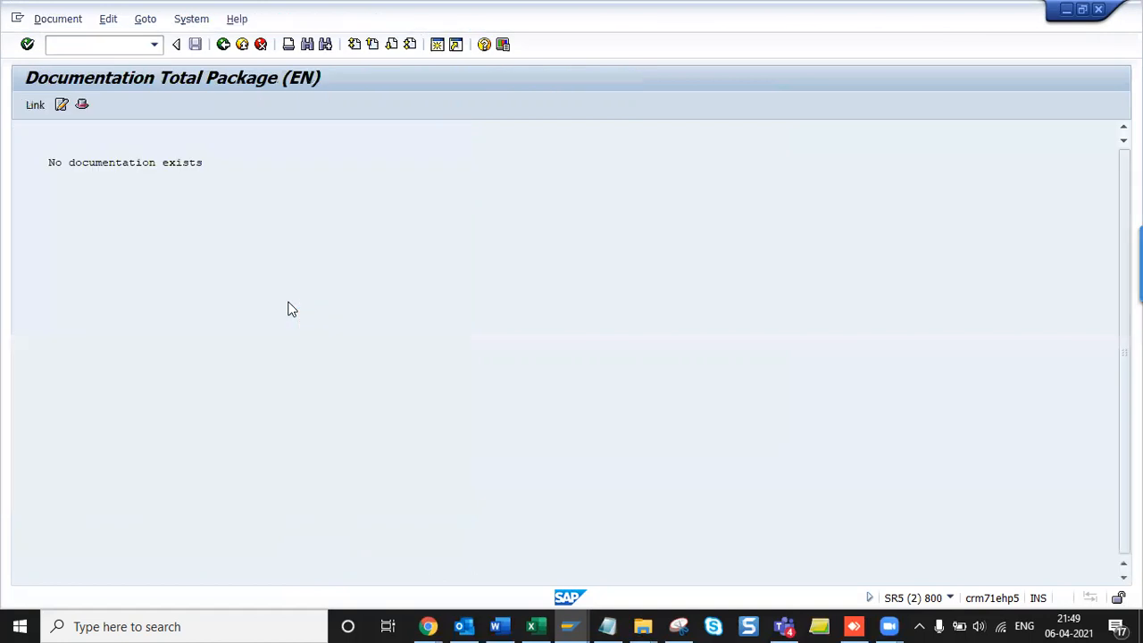
click(223, 44)
double_click(165, 155)
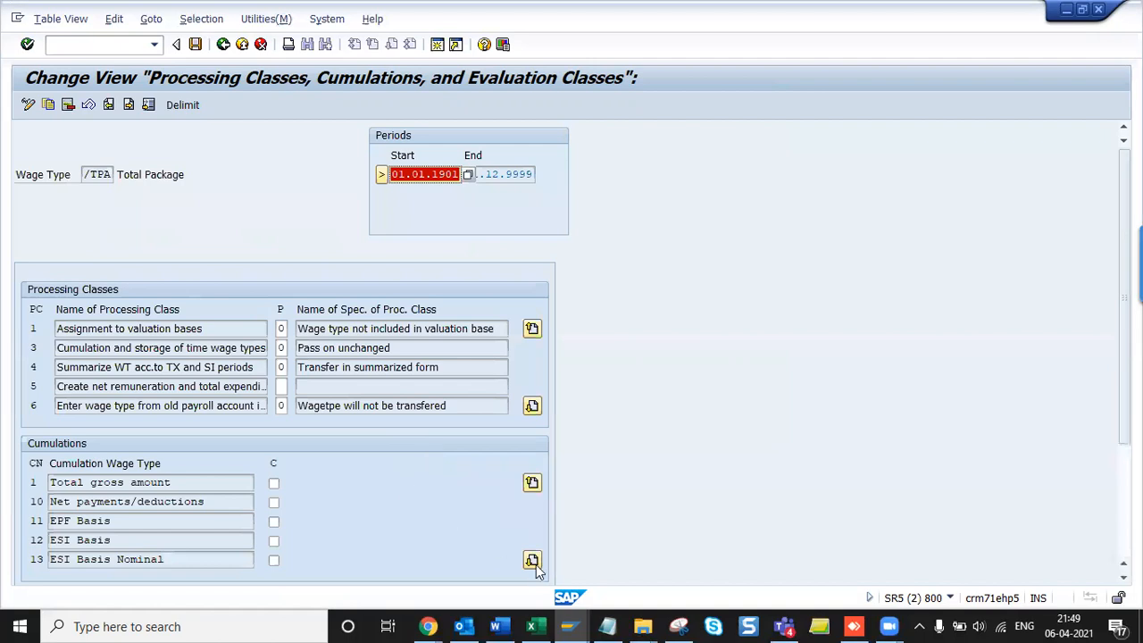
- Page down and back up through the /TPA Total Package cumulations table
click(532, 561)
click(532, 561)
click(532, 561)
click(532, 561)
click(533, 561)
click(532, 561)
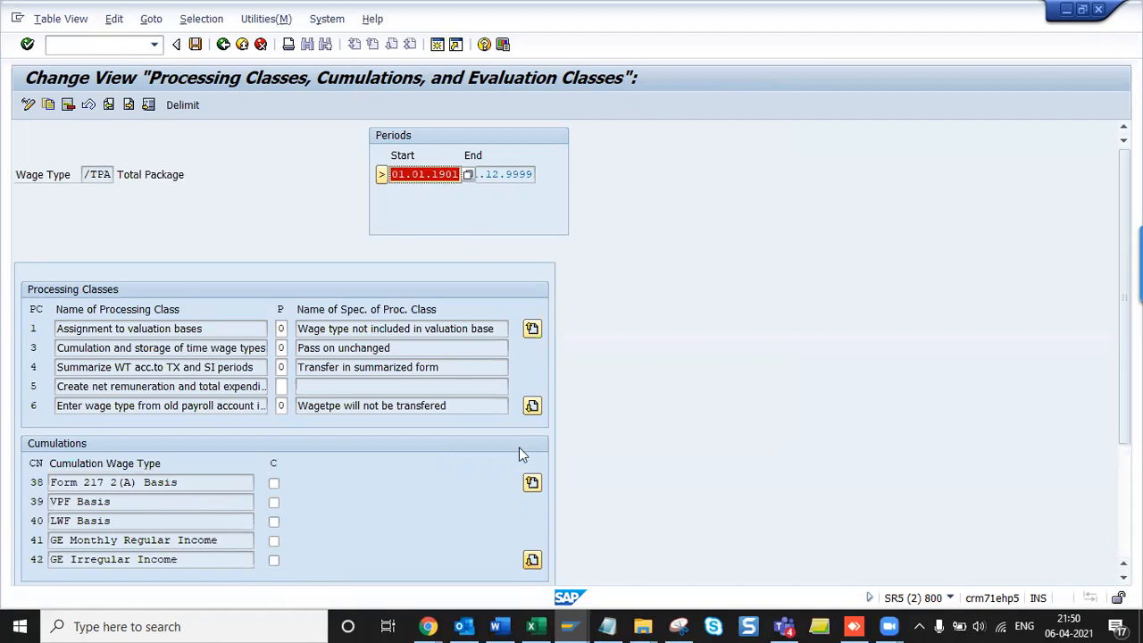
click(532, 482)
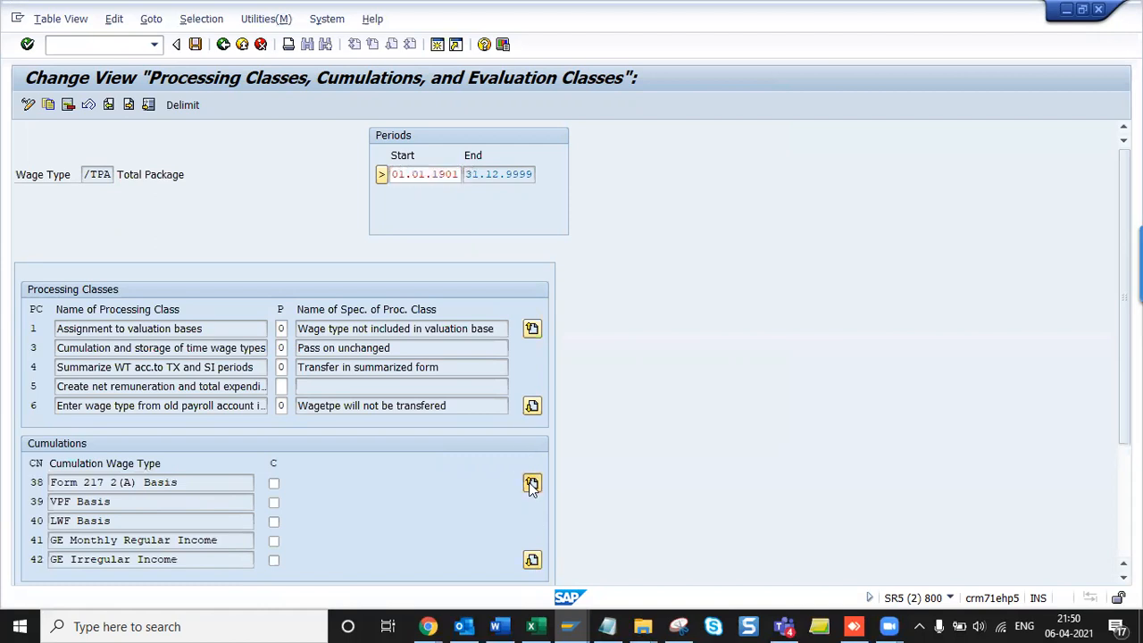
- Return to the wage type list and leave the group 0008 assignment view without saving
click(224, 45)
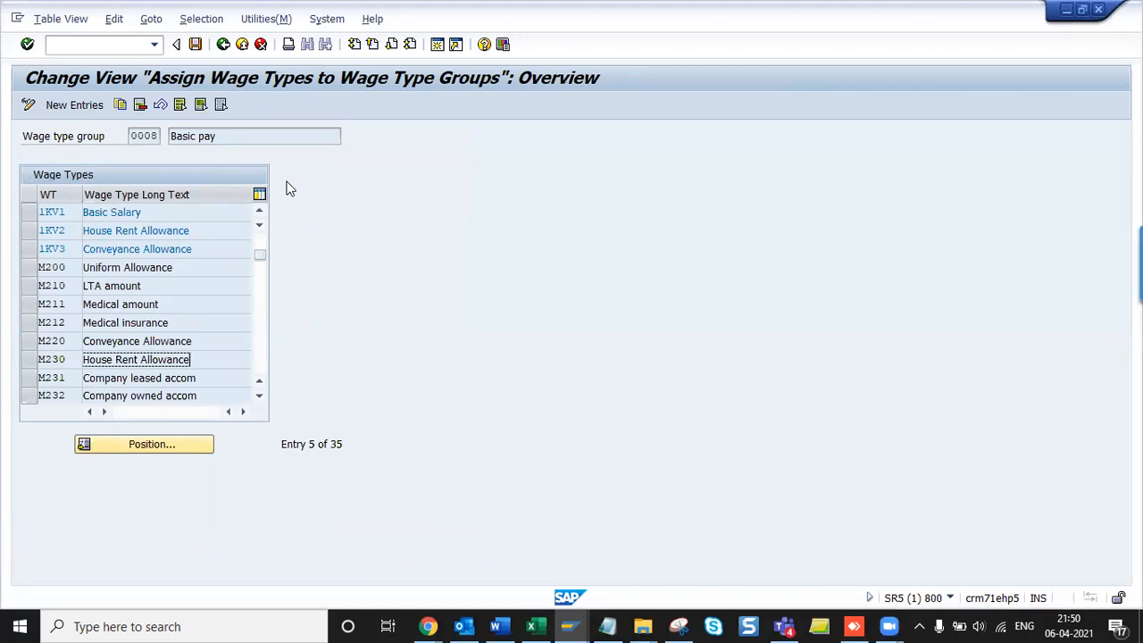
click(261, 44)
click(259, 318)
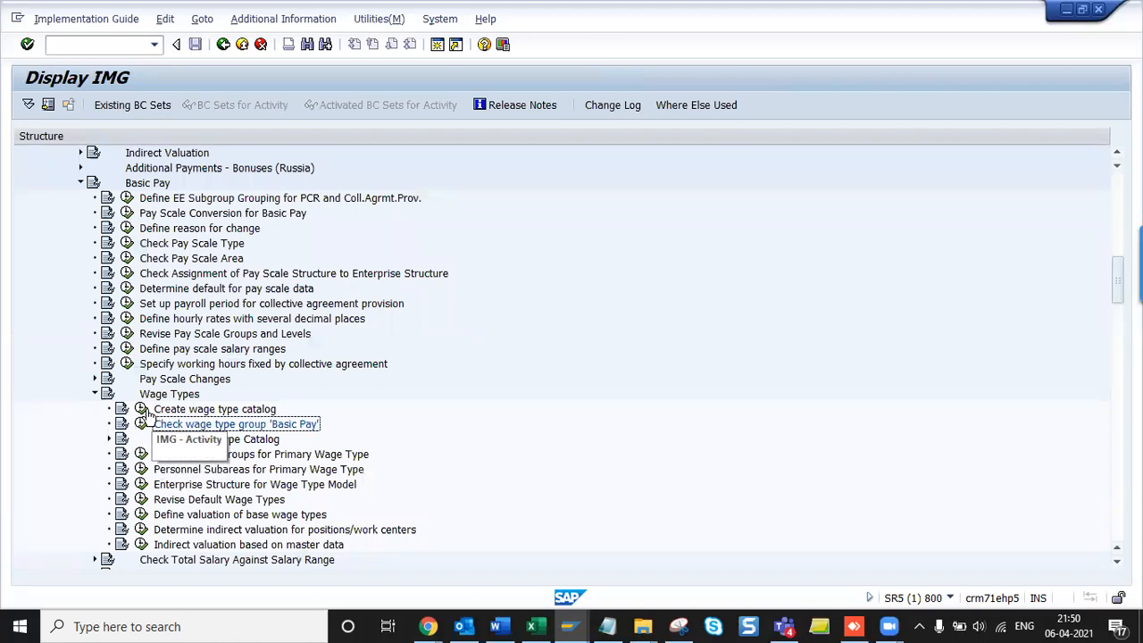
- Expand Check Wage Type Catalog and copy it with the Check wage type text activity name into Word
scroll(195, 350, down, 1)
click(189, 367)
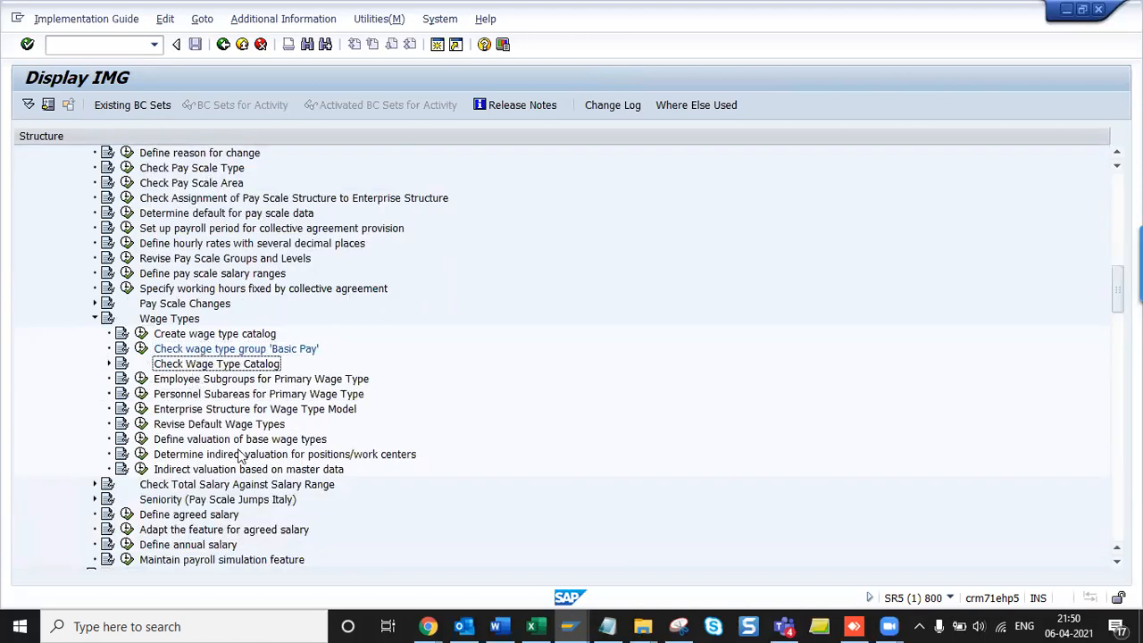
key(Right)
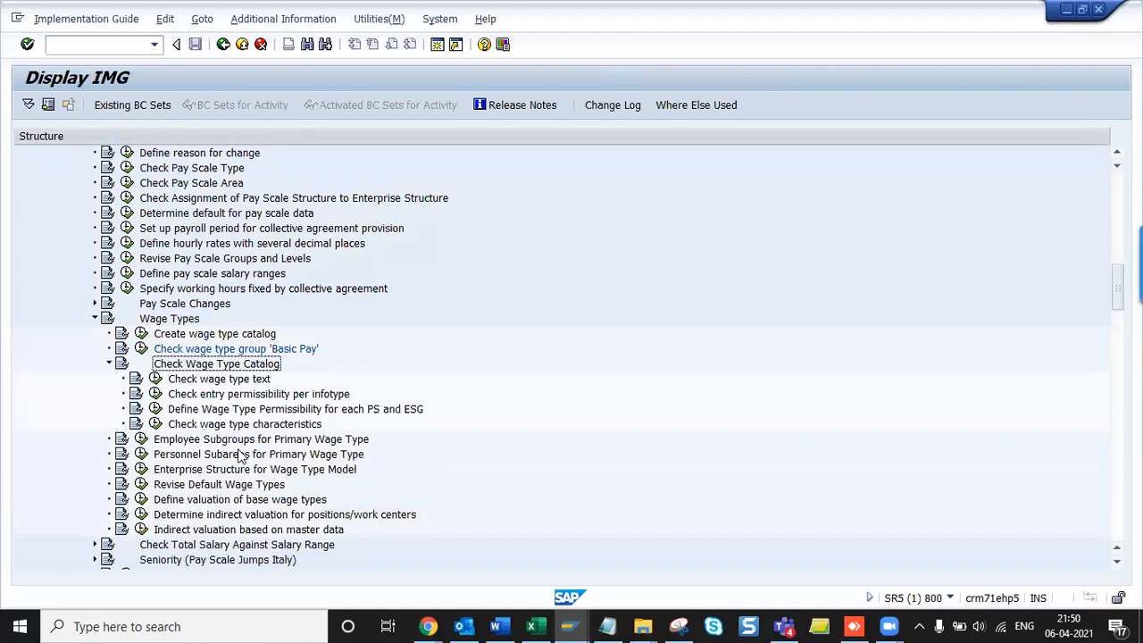
key(shift+Down)
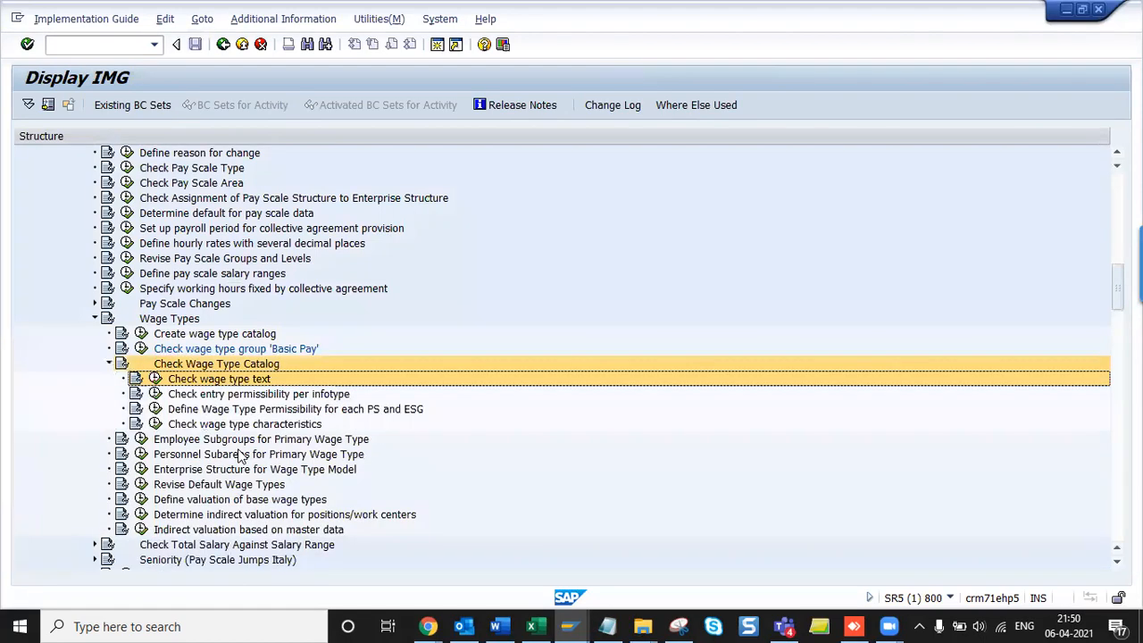
key(alt+Tab)
key(alt+Tab)
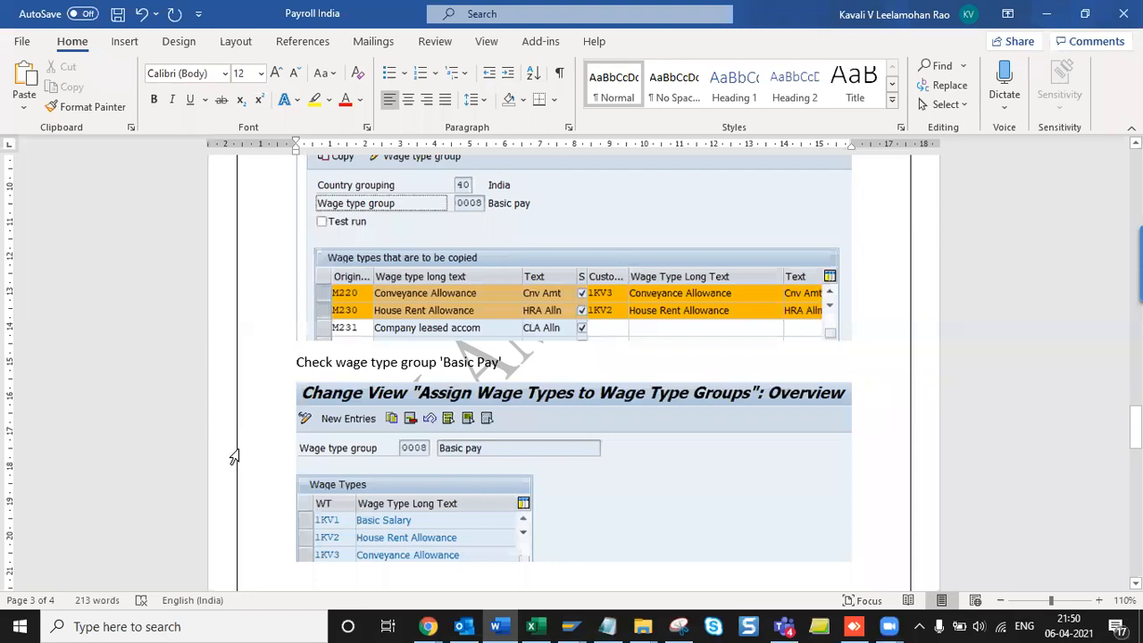
- Add the line 'Check Wage Type Catalog - Check wage type text' under the Basic Pay capture and save
text(Check Wage Type Catalog Check wage type text)
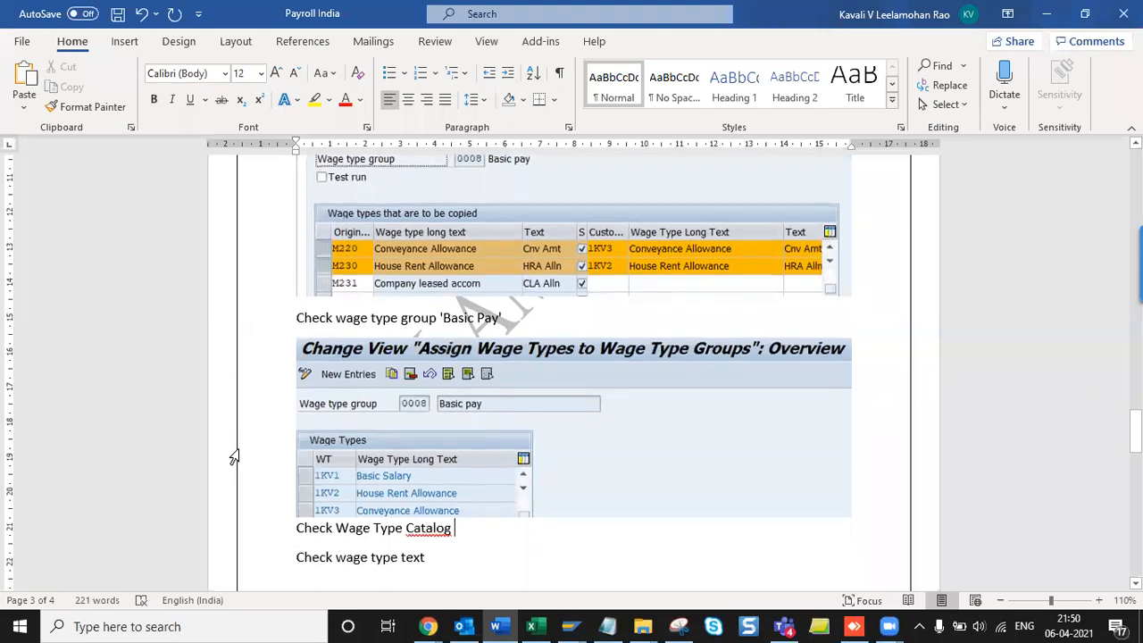
text(-)
key(Delete)
key(Return)
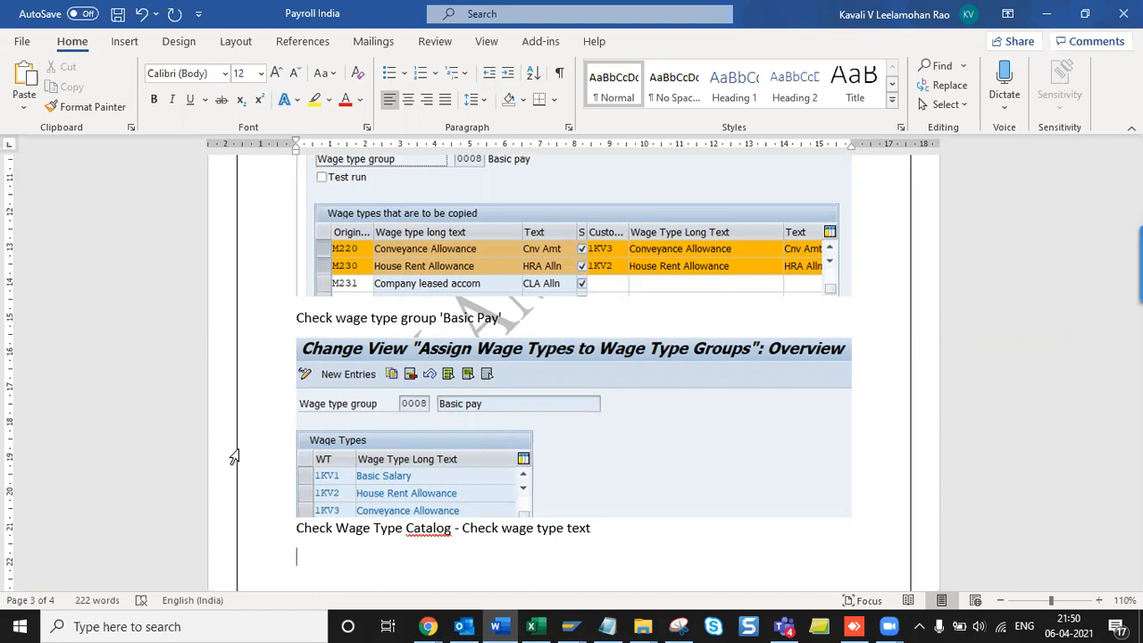
scroll(365, 441, down, 3)
key(ctrl+s)
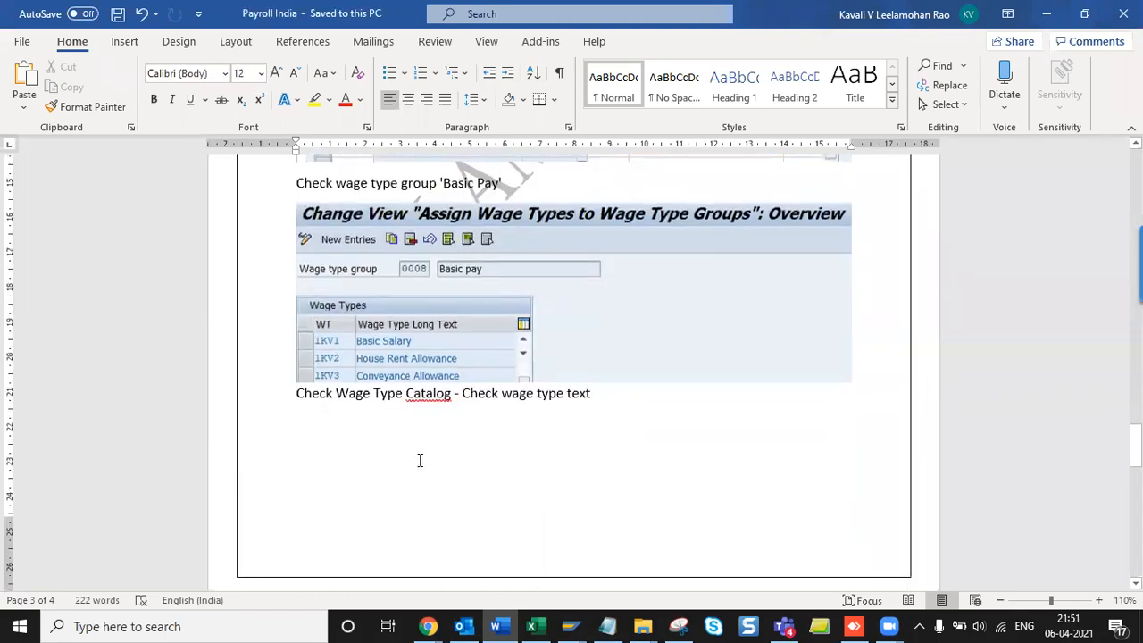
scroll(420, 460, down, 3)
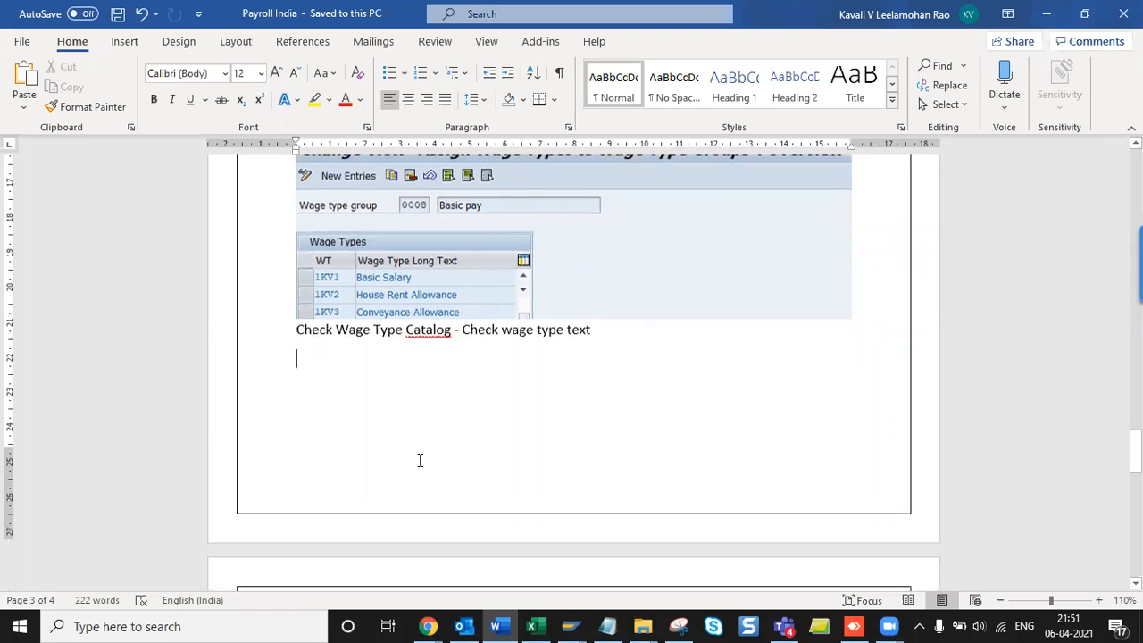
key(alt+Tab)
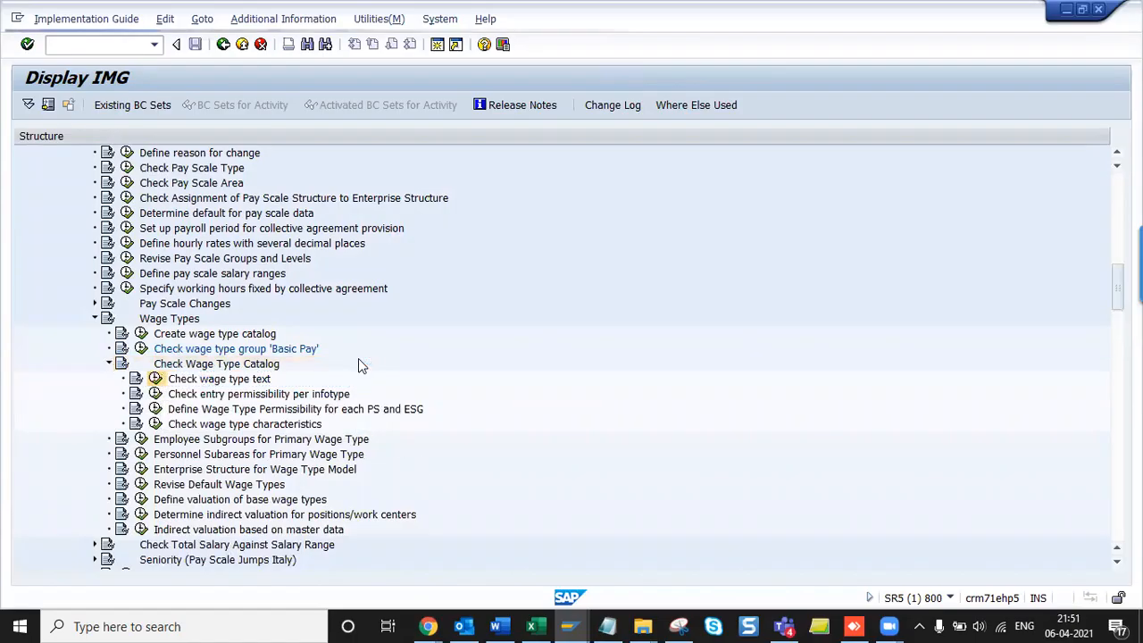
- Open the Check wage type text activity and bring up the Wage Type Texts session
click(278, 457)
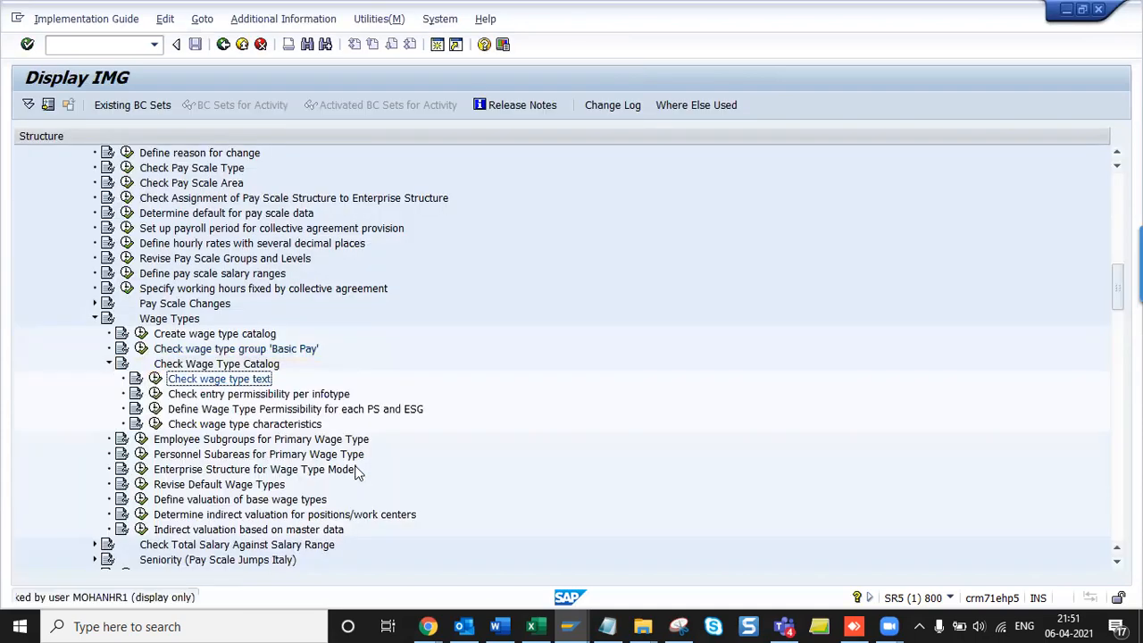
key(alt+Tab)
key(alt+t)
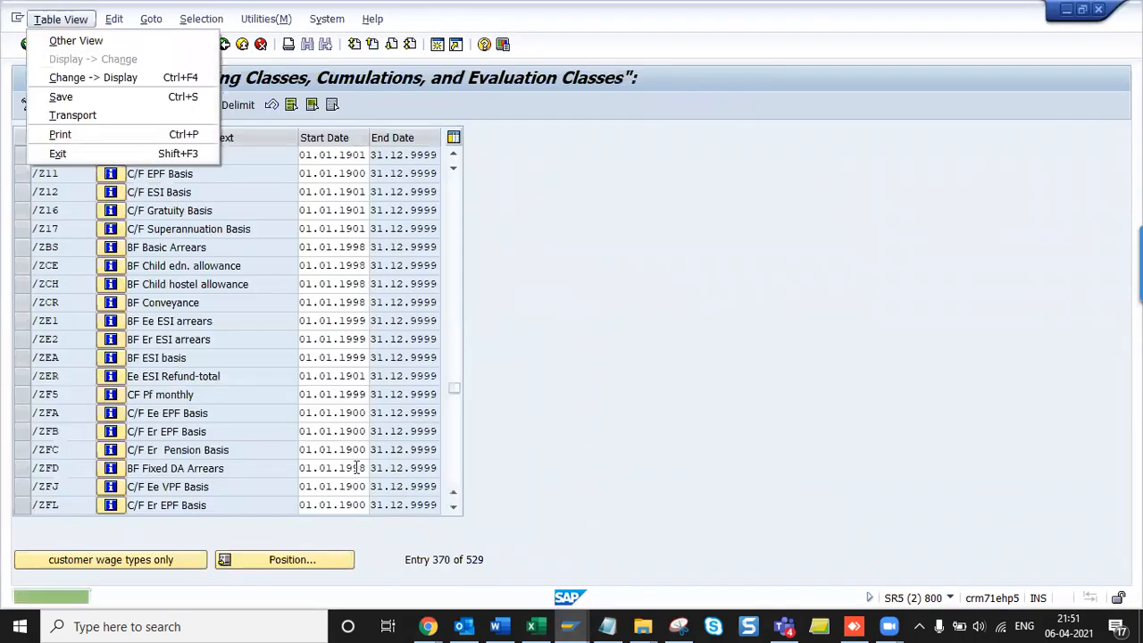
key(Escape)
key(alt+Tab)
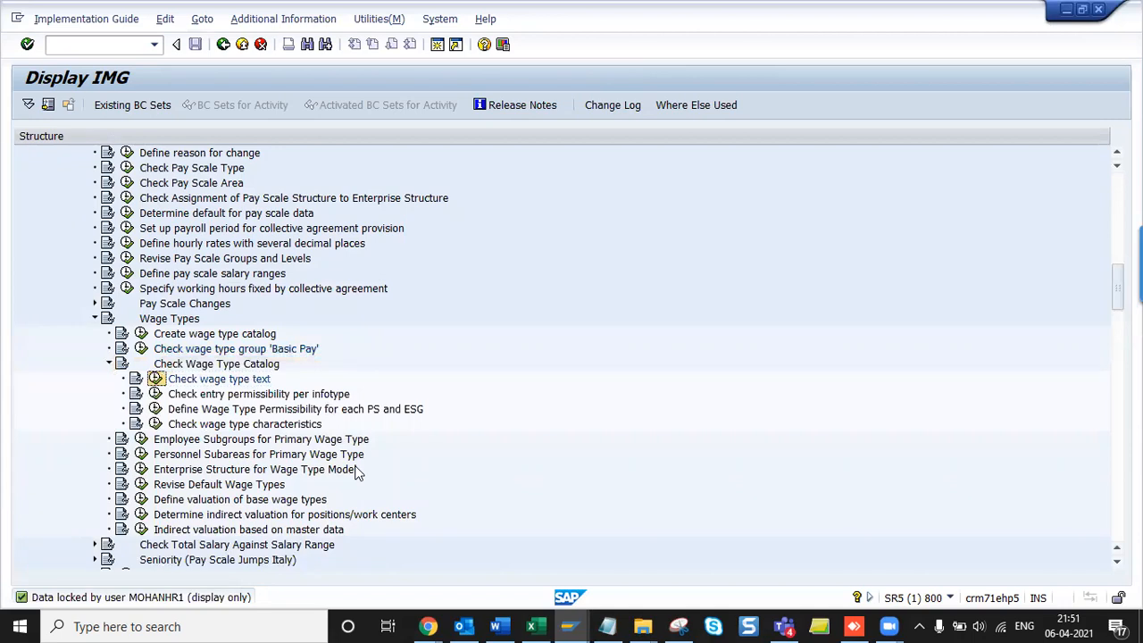
key(alt+Tab)
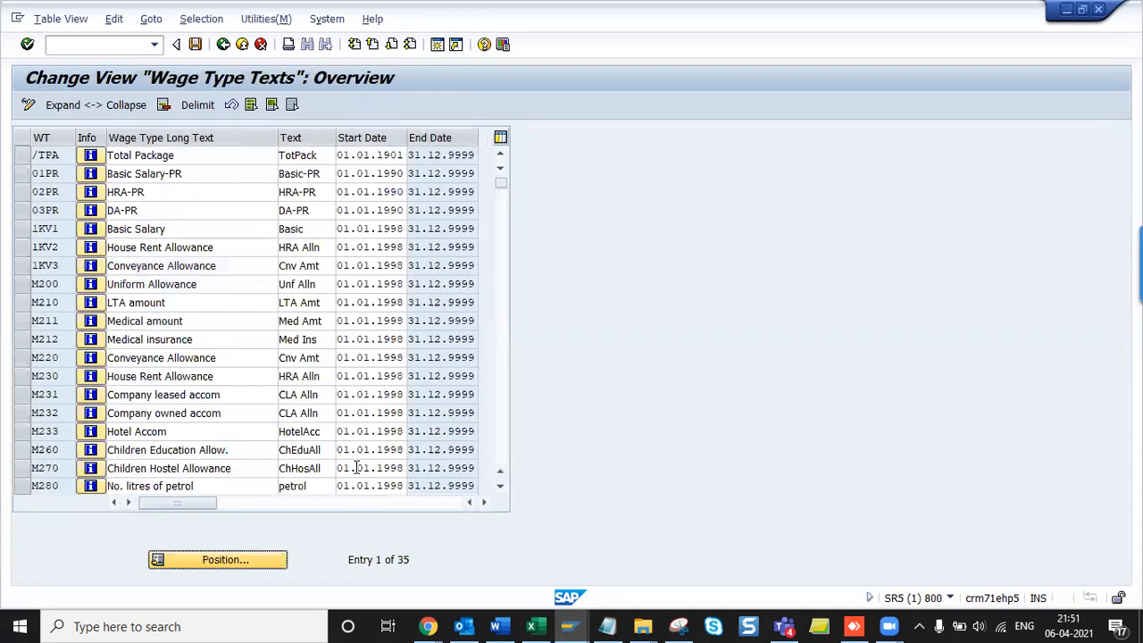
- Scroll the Wage Type Texts table so 1KV1–1KV3 lead, clear row highlights, and start a new snip
click(24, 228)
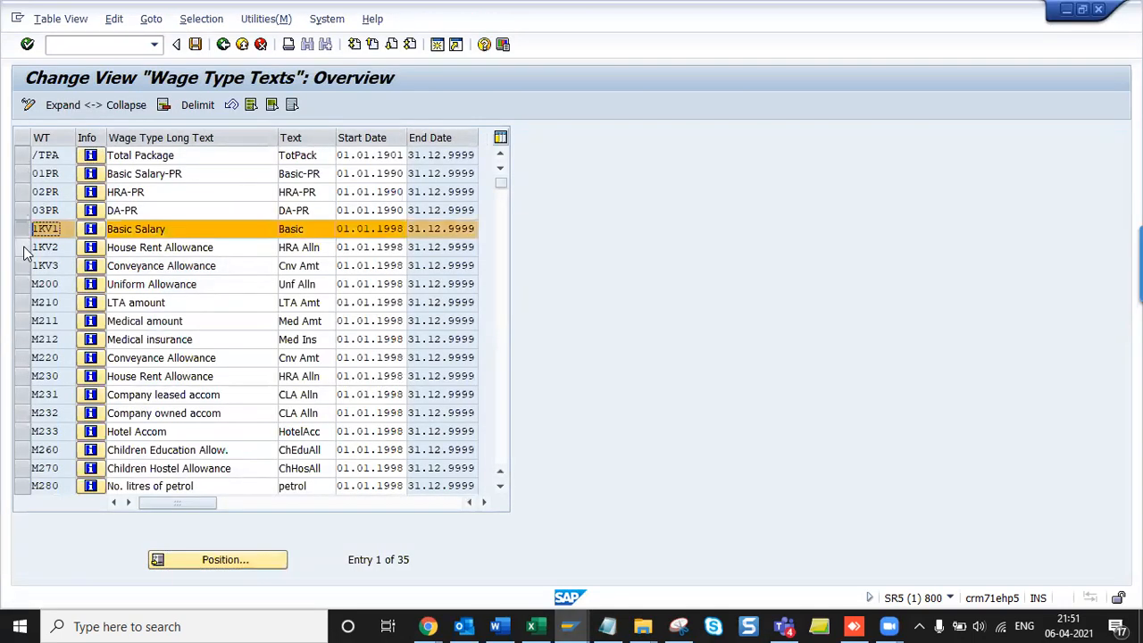
drag(24, 254, 25, 268)
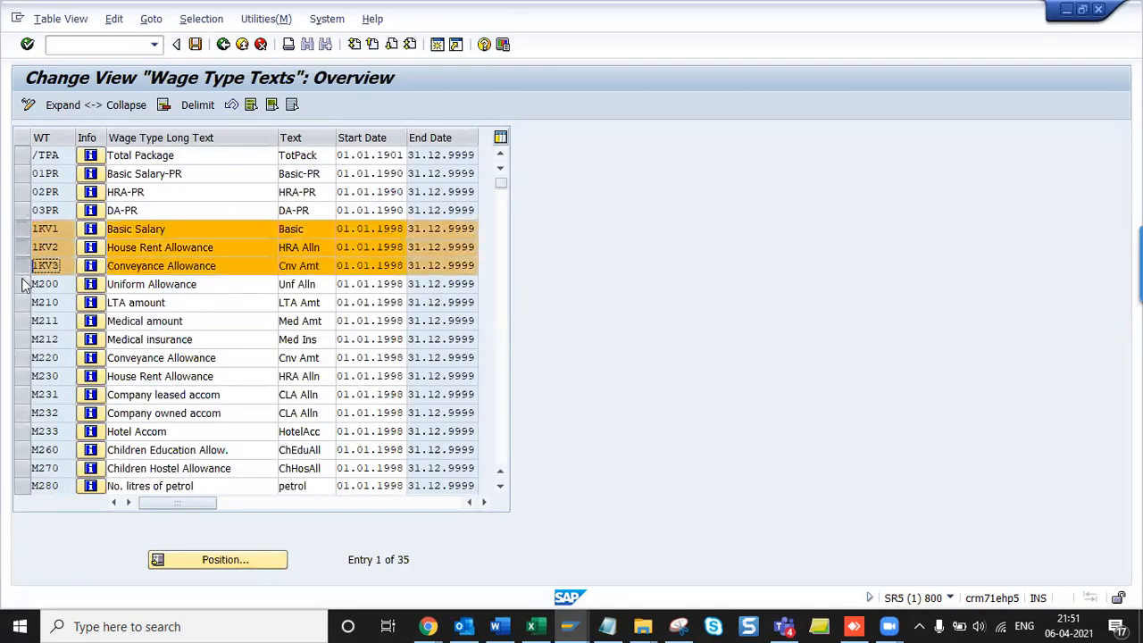
click(502, 487)
click(502, 487)
click(501, 487)
click(501, 487)
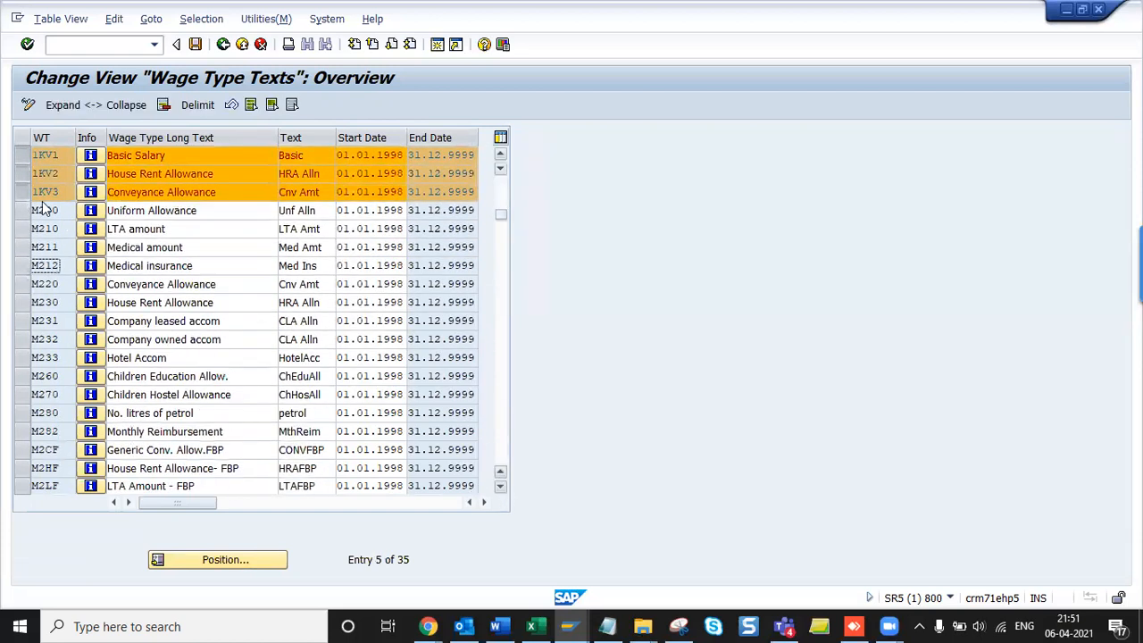
click(21, 192)
click(21, 156)
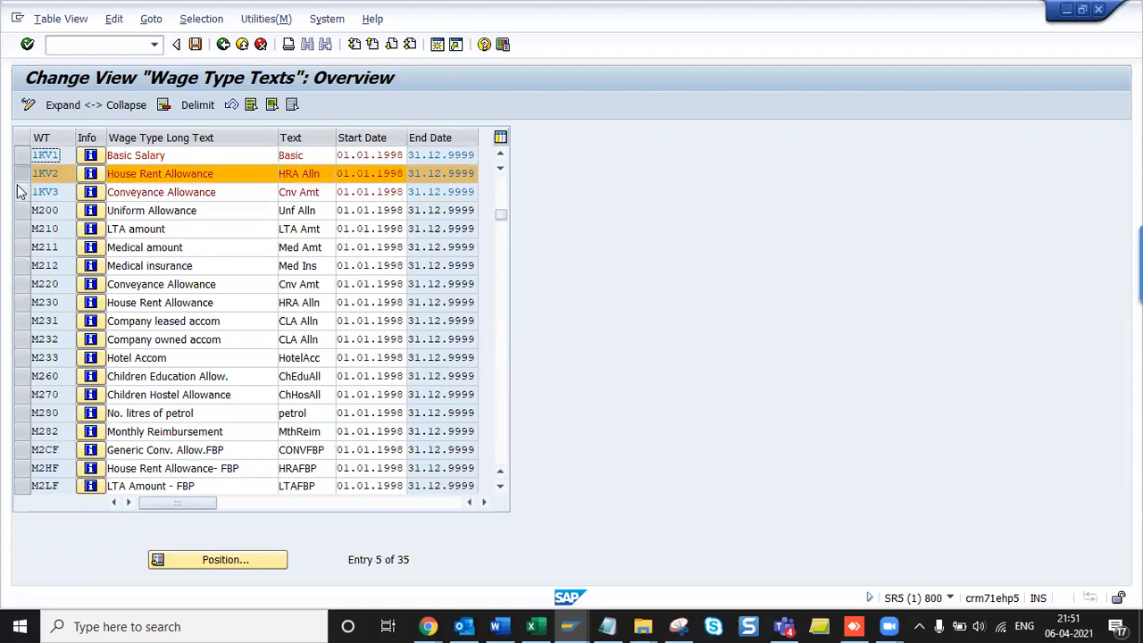
click(22, 192)
click(21, 192)
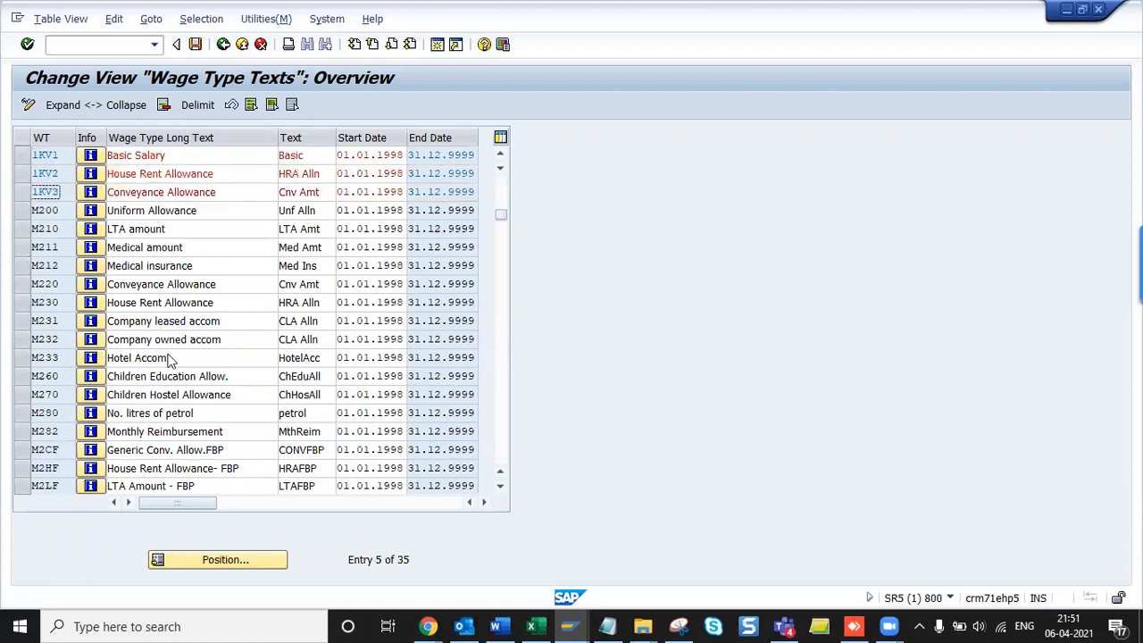
key(alt+Tab)
key(alt+Tab)
key(ctrl+n)
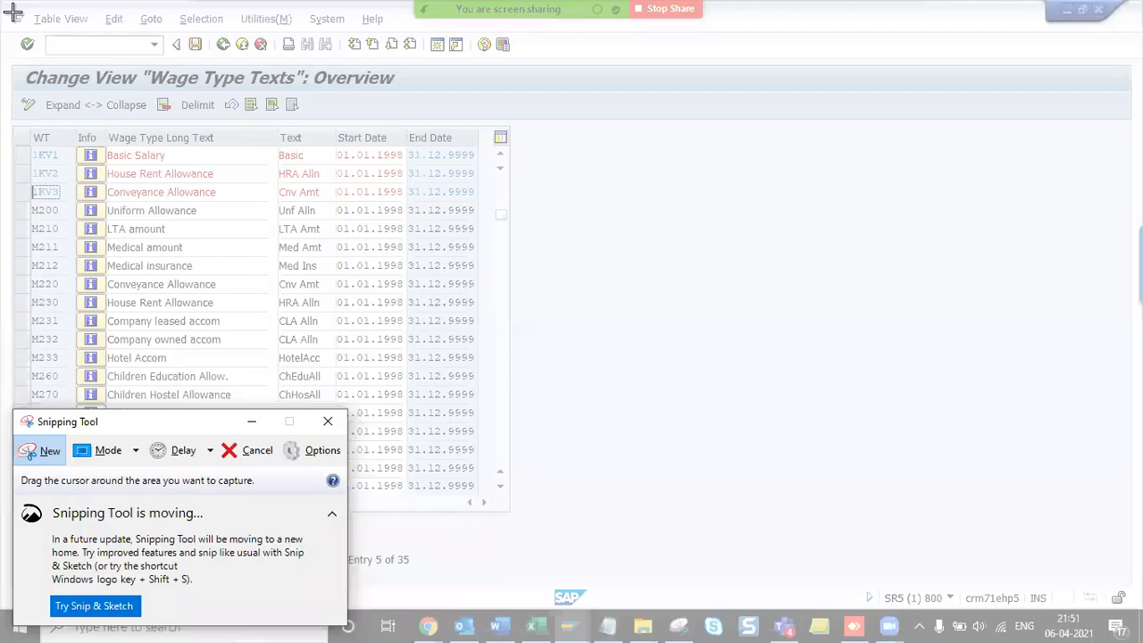
- Capture the Wage Type Texts table with rows 1KV1–1KV3 and paste it into Word
drag(3, 63, 524, 204)
key(alt+Tab)
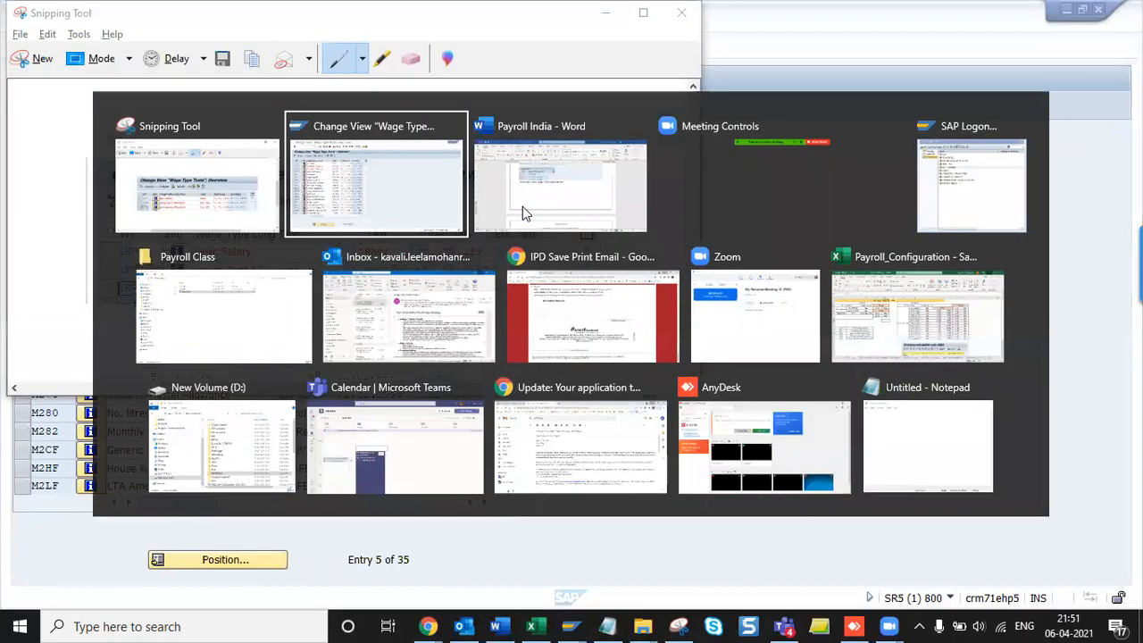
key(alt+Tab)
scroll(522, 206, down, 4)
- Close the Wage Type Texts table in SAP and select Check entry permissibility per infotype
key(alt+Tab)
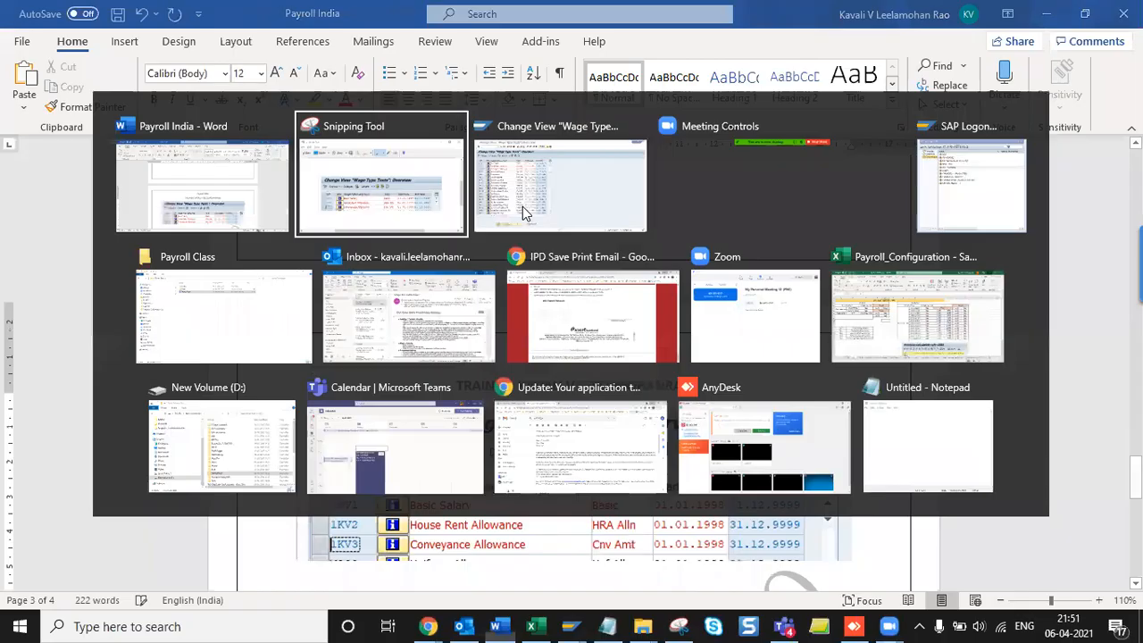
key(alt+Tab)
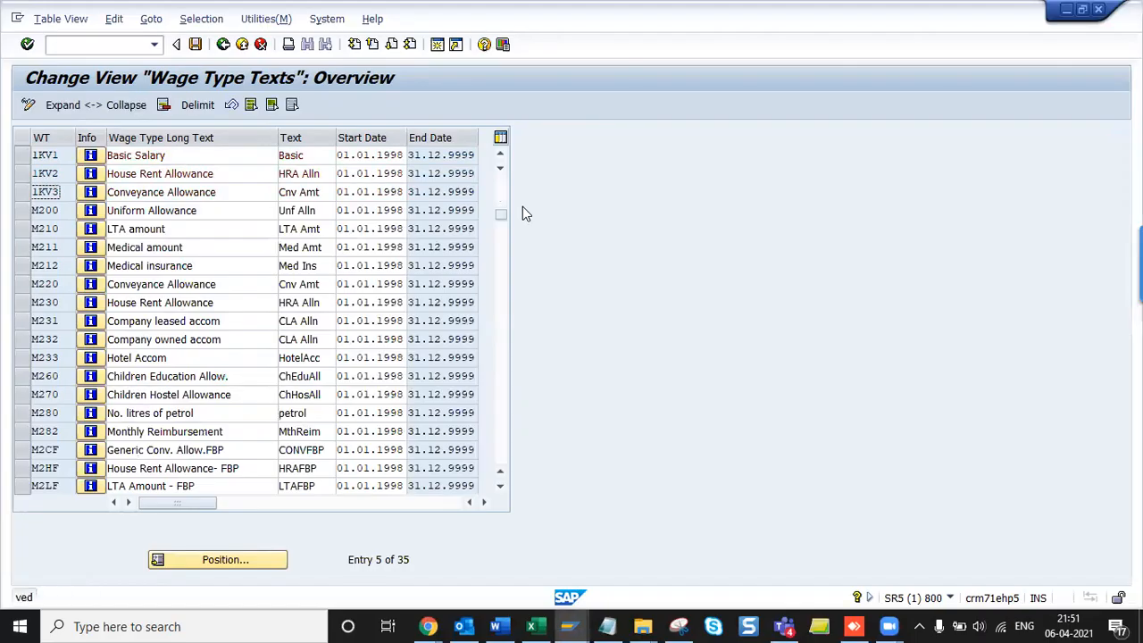
key(F3)
key(Down)
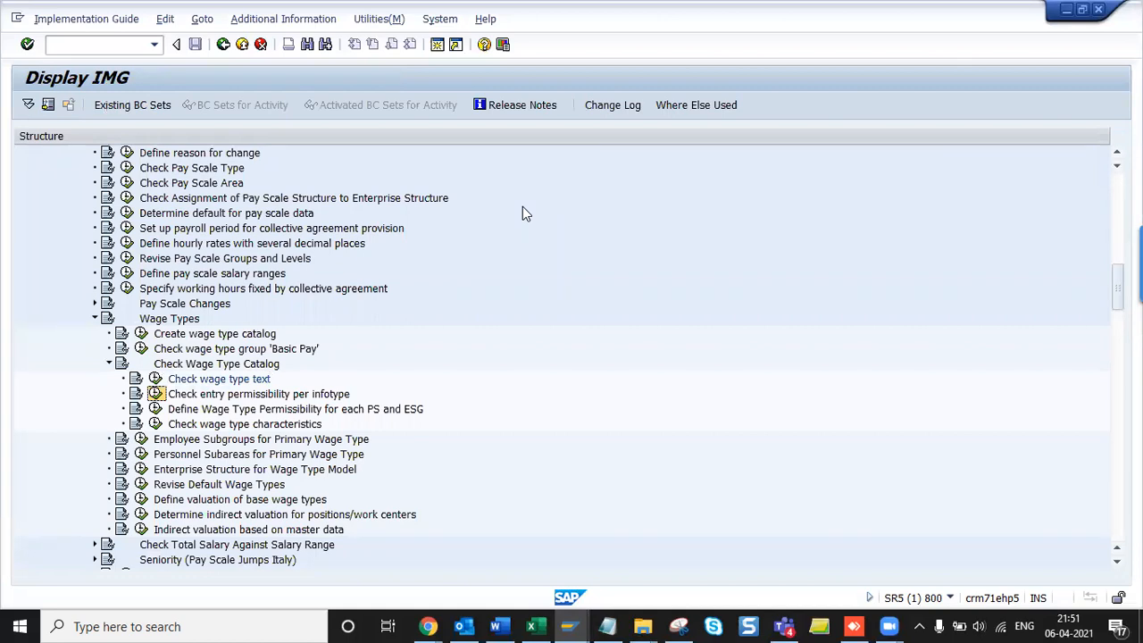
- Undo the duplicated screenshot paste in the Payroll India document
key(alt+Tab)
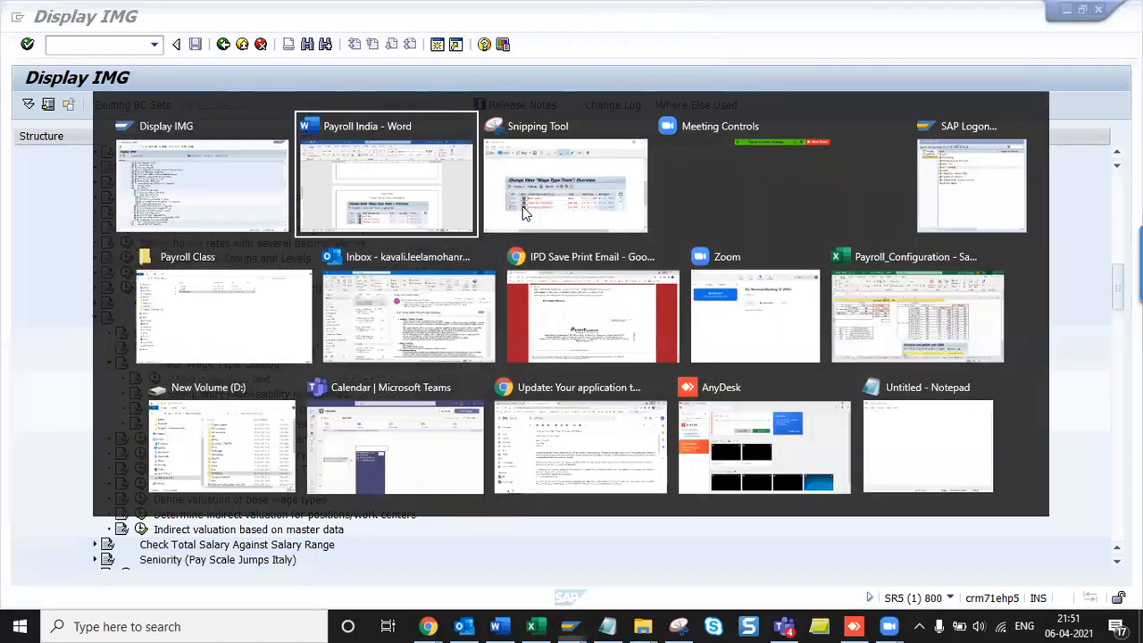
key(ctrl+z)
key(alt)
key(alt)
key(ctrl+z)
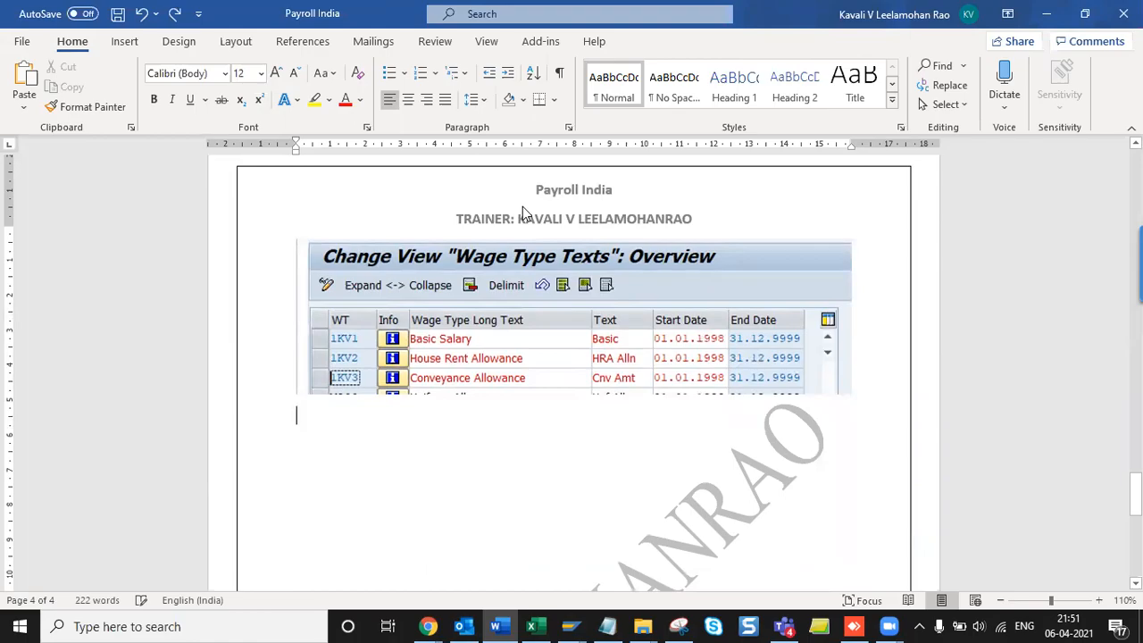
key(alt+Tab)
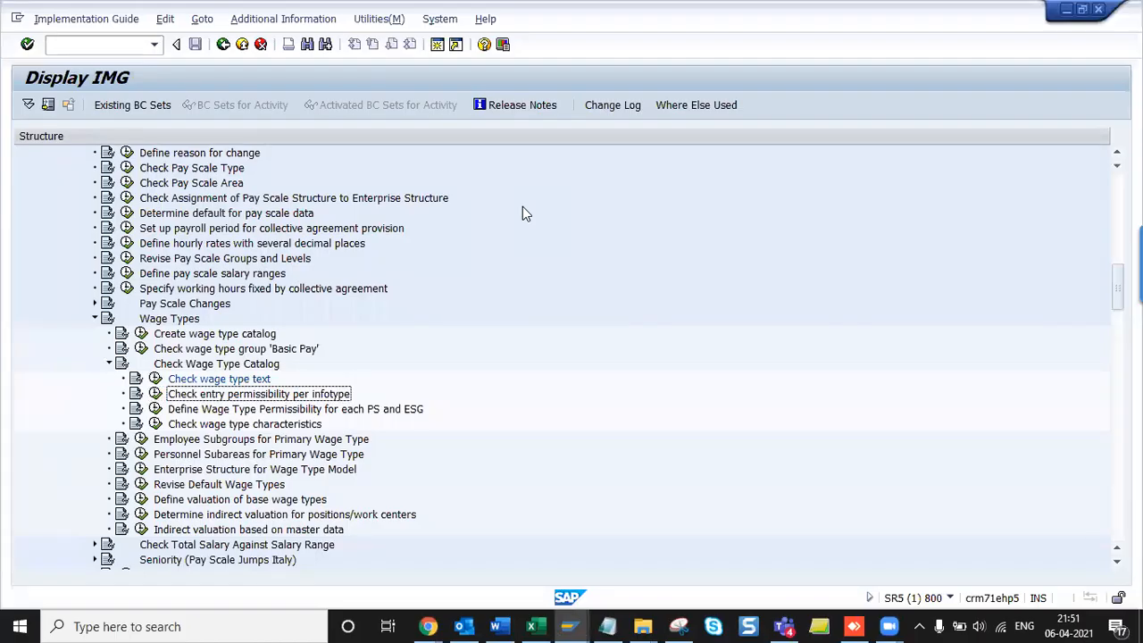
- Paste the Check entry permissibility per infotype heading into Word and run that activity
key(alt+Tab)
text(Check entry permissibility per infotype)
key(alt+Tab)
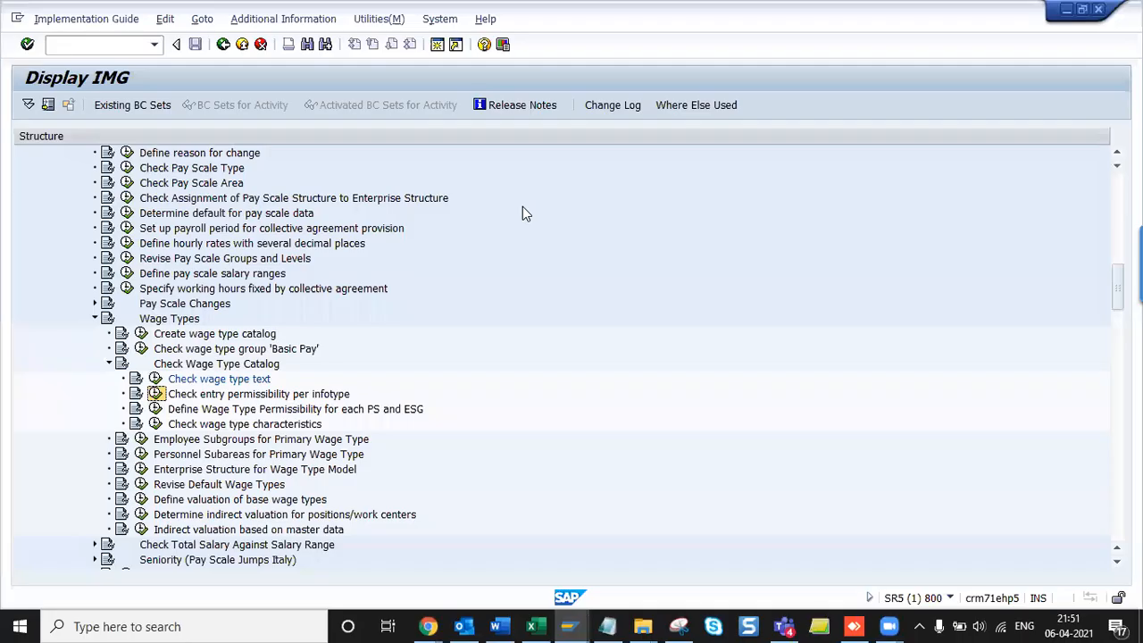
key(Return)
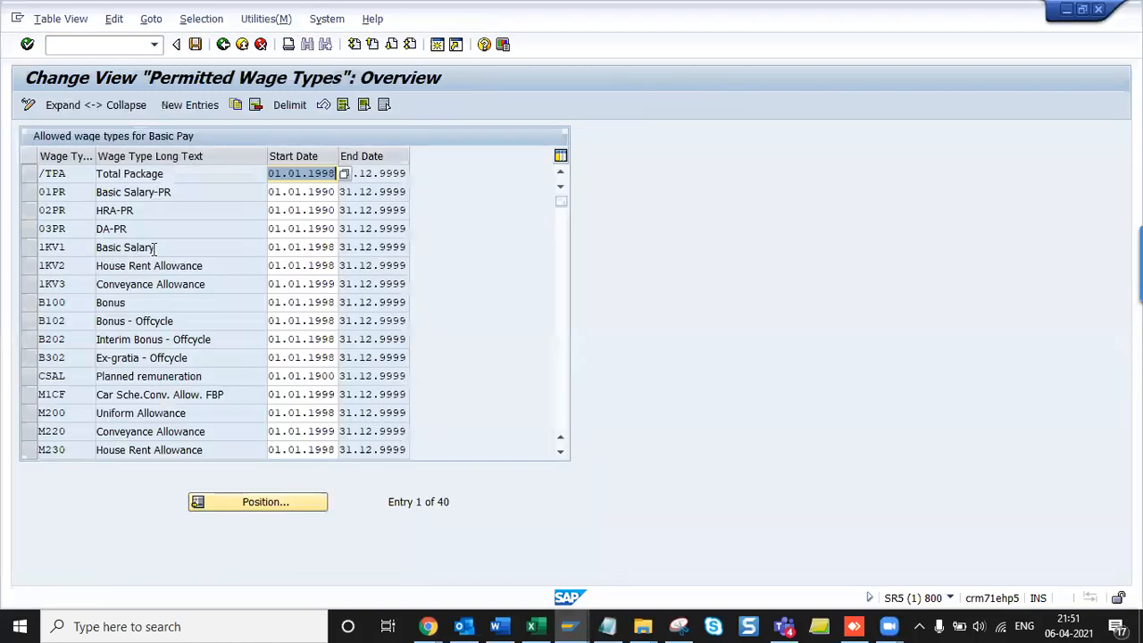
double_click(270, 397)
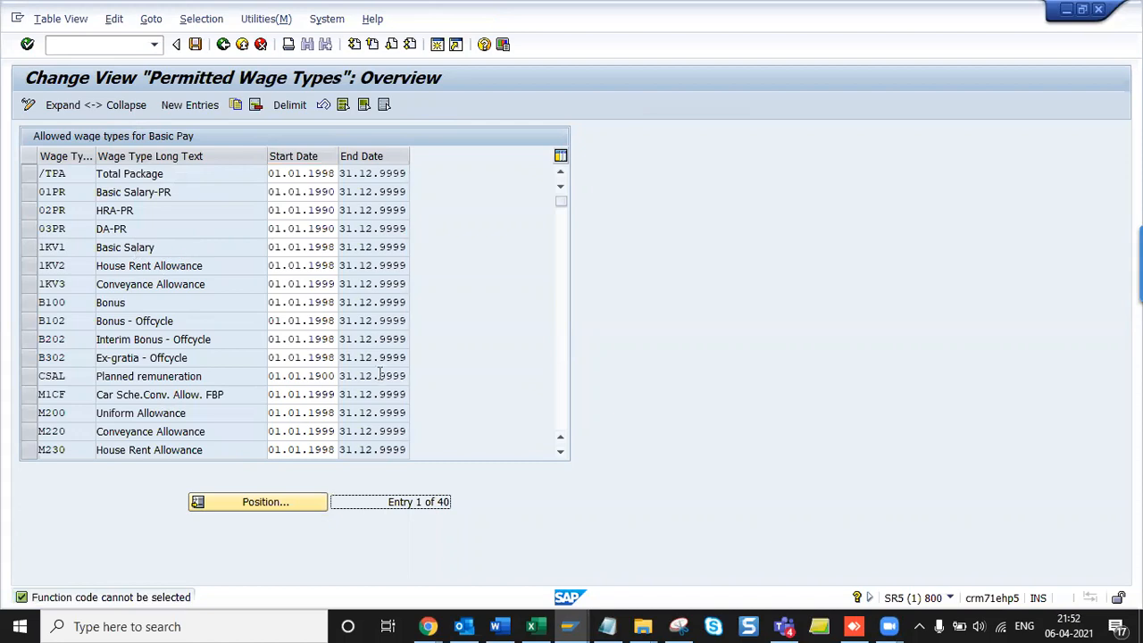
- Scroll 1KV1 to the top, snip the permitted wage types table and paste it into Word
click(561, 453)
click(561, 452)
click(561, 452)
click(561, 453)
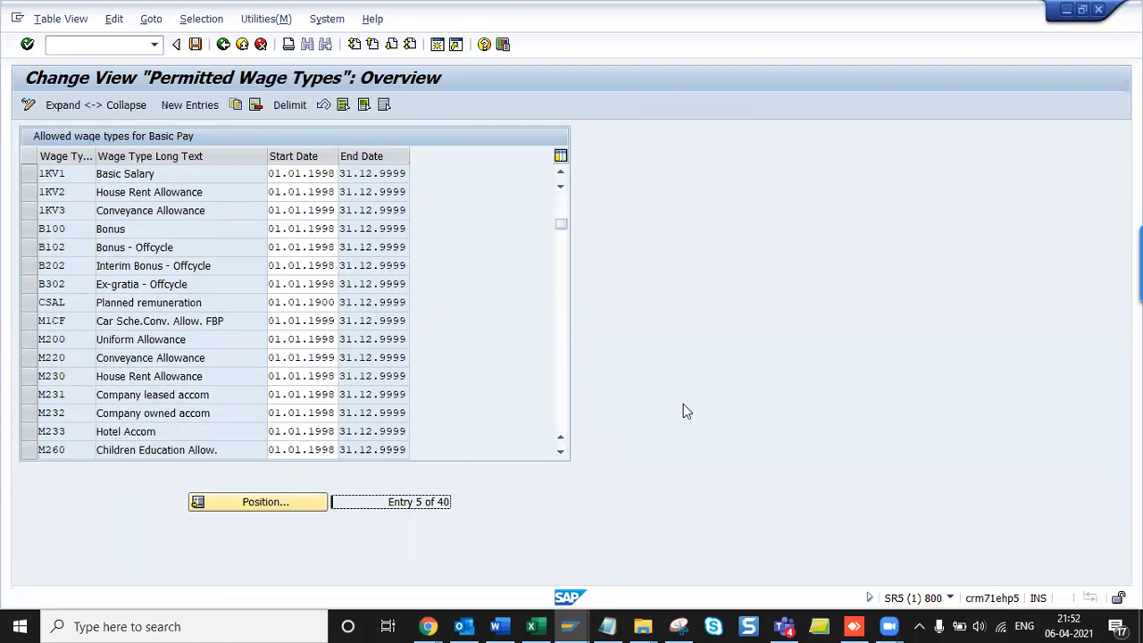
key(alt+Tab)
key(alt+Tab)
key(ctrl+n)
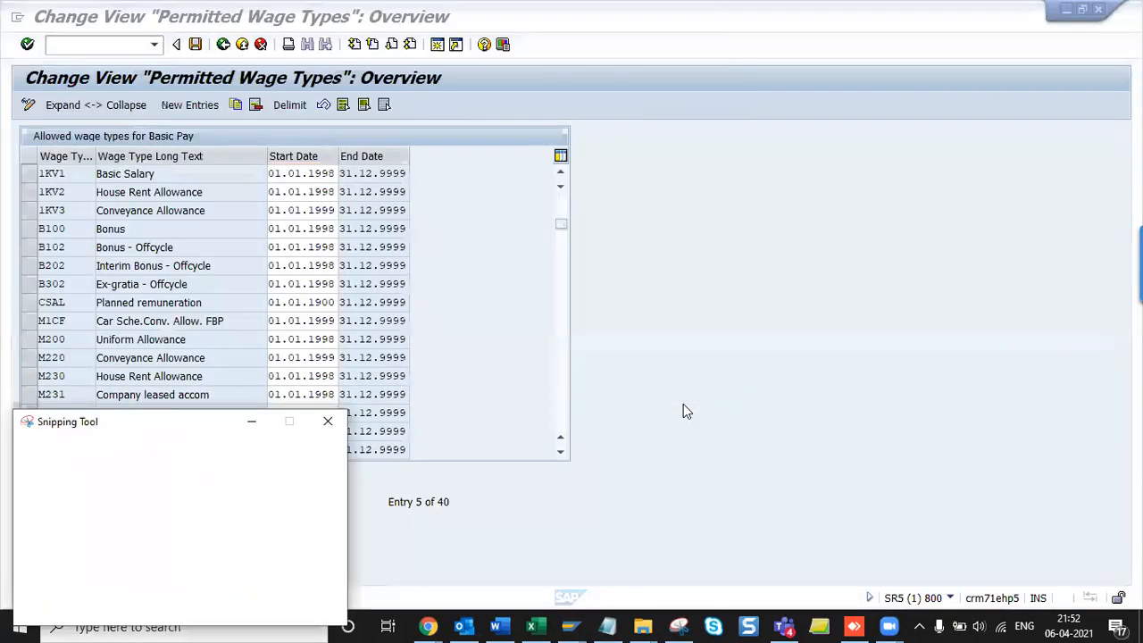
drag(4, 63, 580, 225)
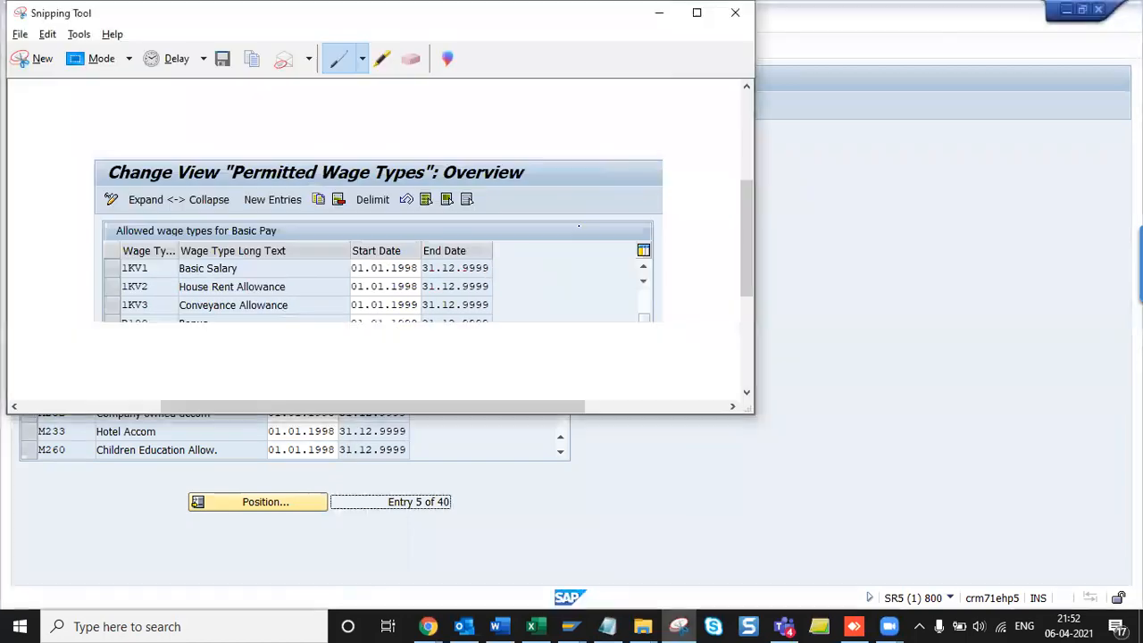
key(alt+Tab)
key(ctrl+v)
- Display the printable Permitted Wage Types list showing view V_T512Z via Table View > Print
key(alt+Tab)
key(alt+Tab)
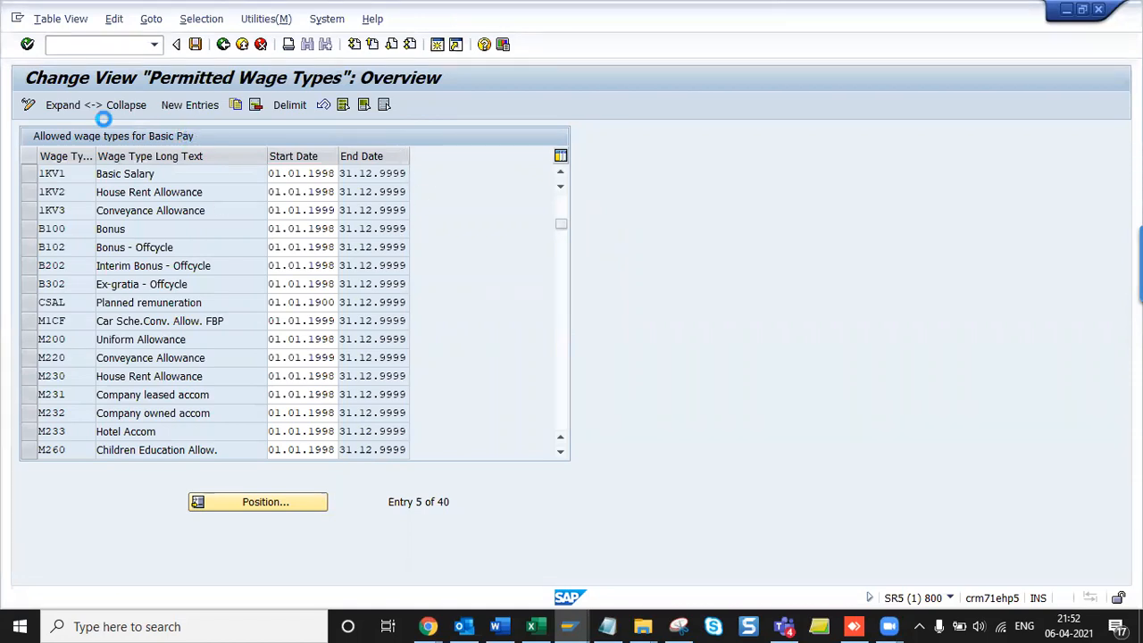
key(Escape)
click(46, 19)
click(103, 134)
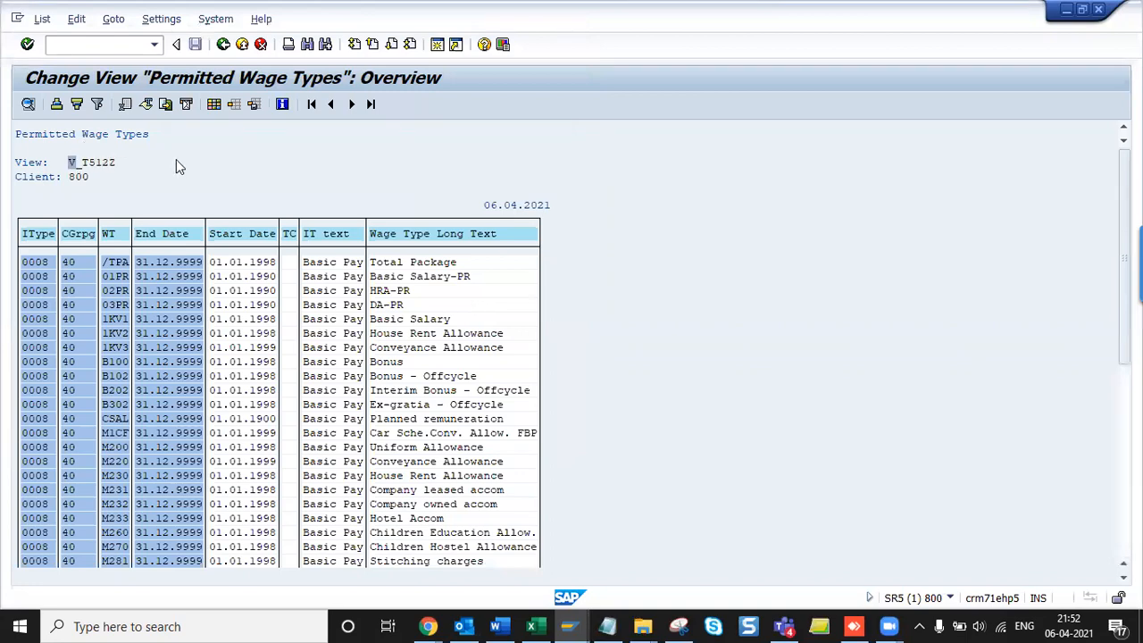
- Append ' - V_T512Z' to the check entry permissibility heading and save the document
key(alt+Tab)
click(553, 390)
text(-)
key(Return)
text(V_T512Z)
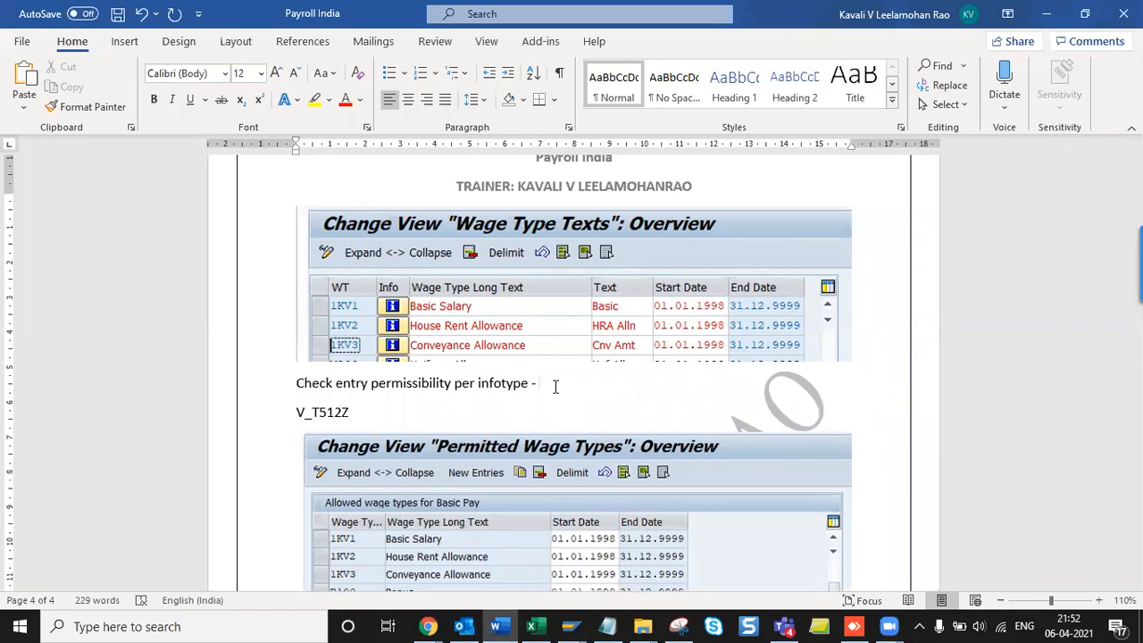
key(Delete)
scroll(555, 385, down, 1)
key(ctrl+s)
key(alt+Tab)
- Close the Permitted Wage Types list and return to the Display IMG tree
key(Tab)
key(alt+shift+Tab)
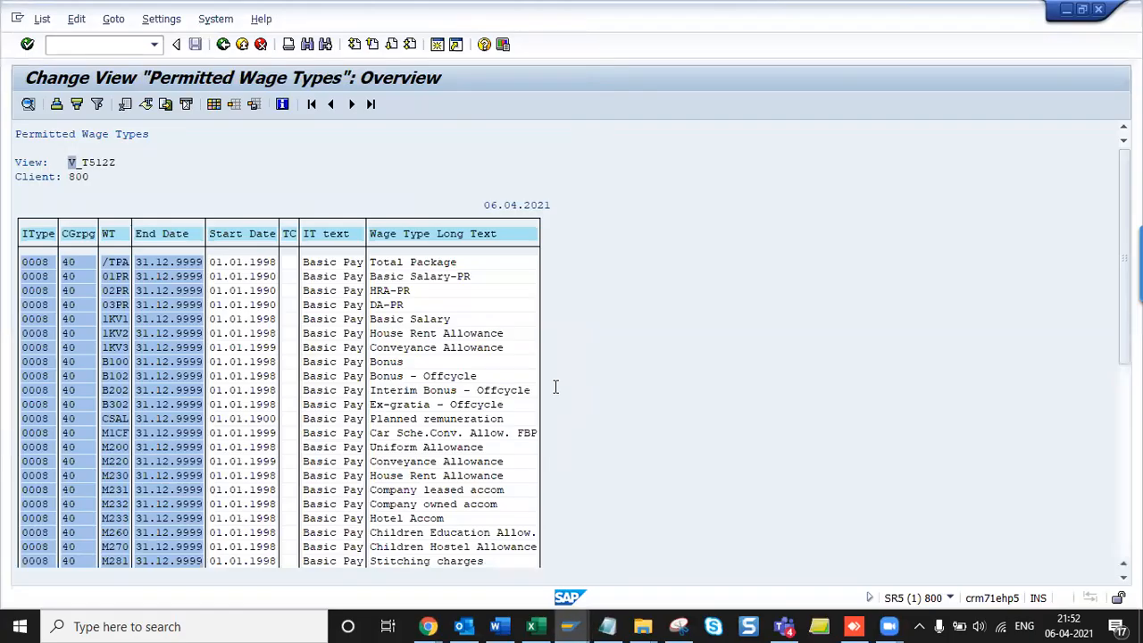
key(alt+Tab)
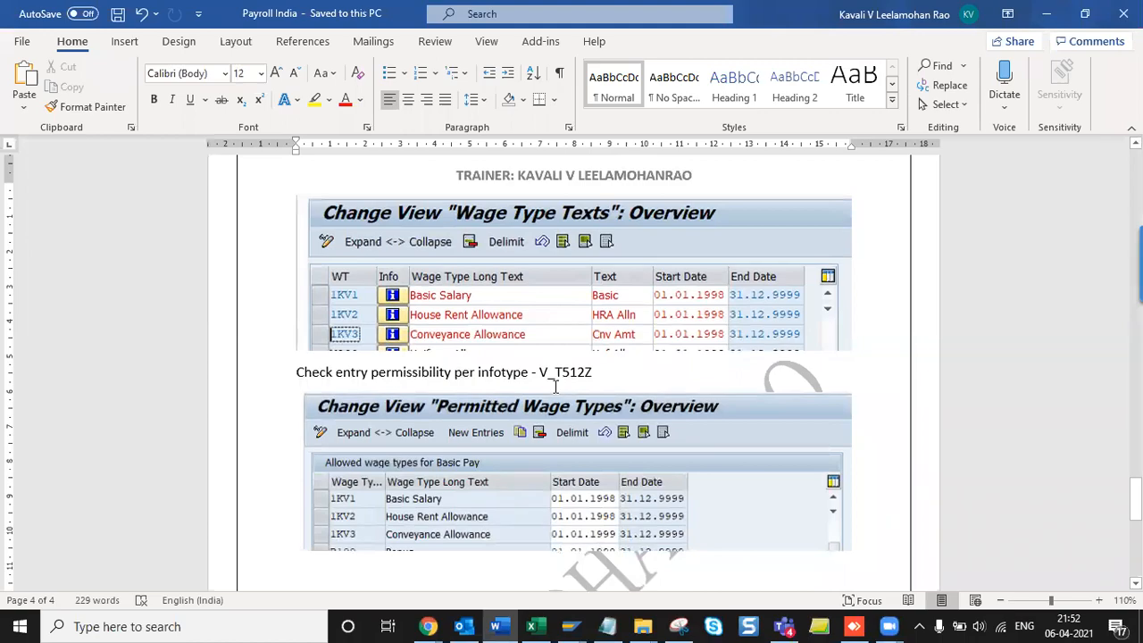
key(alt+Tab)
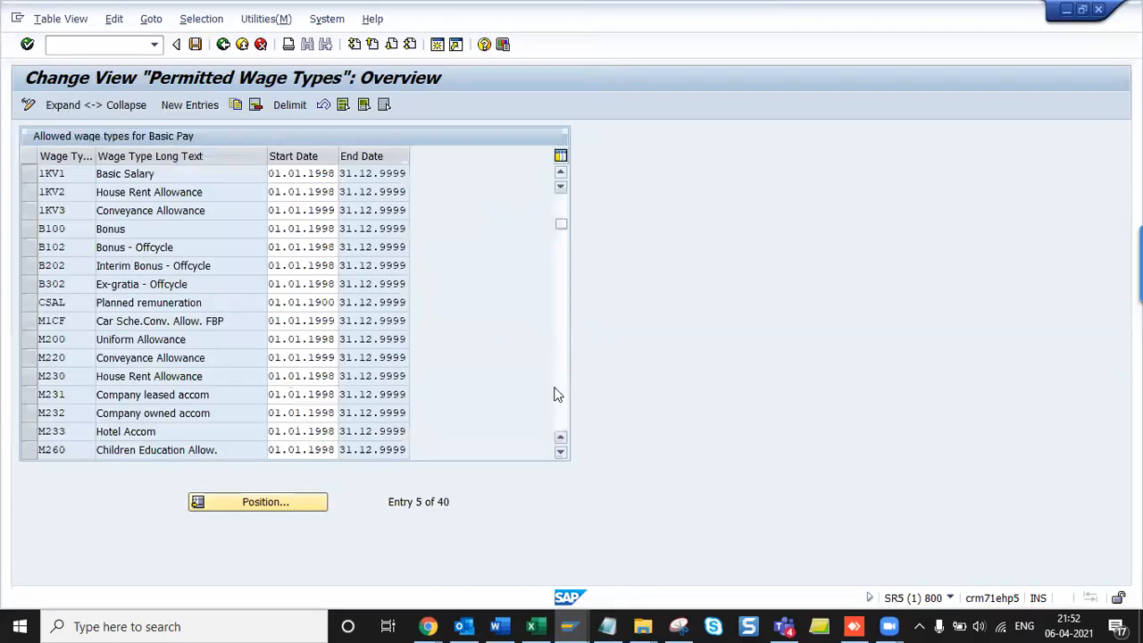
key(F3)
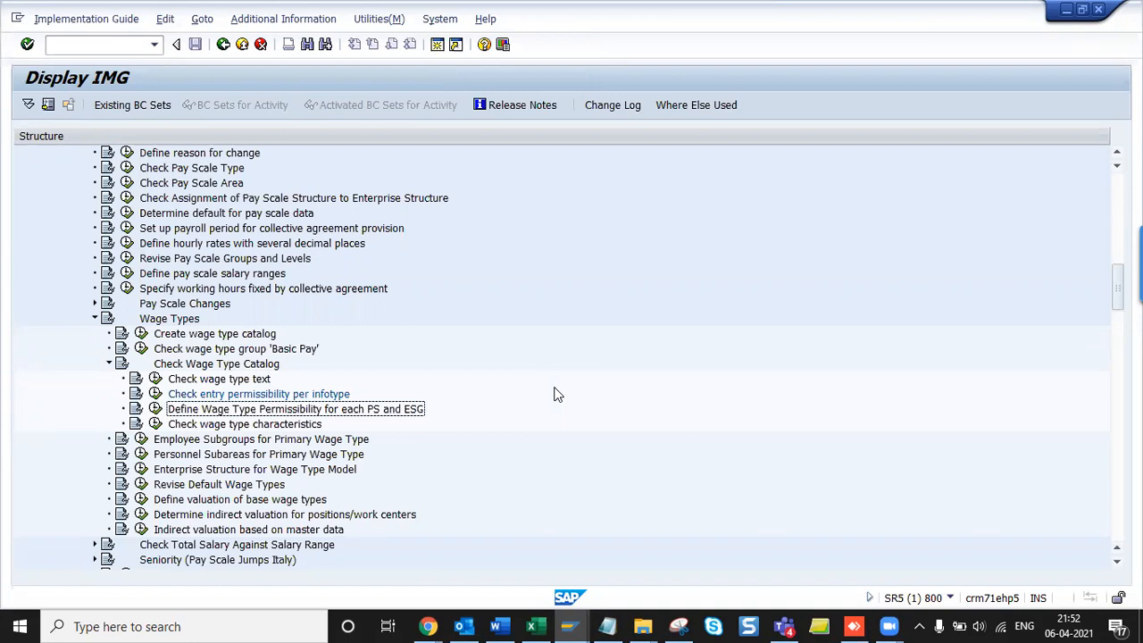
key(alt+Tab)
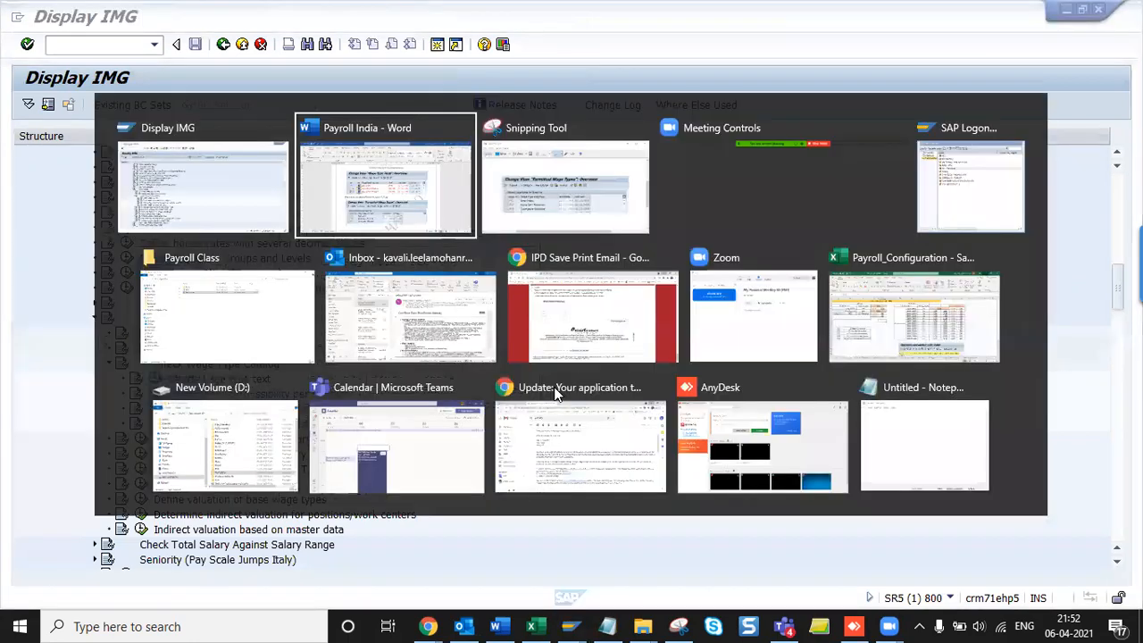
- Add the Define Wage Type Permissibility heading in Word and execute that activity in SAP
text(Define Wage Type Permissibility for each PS and ESG)
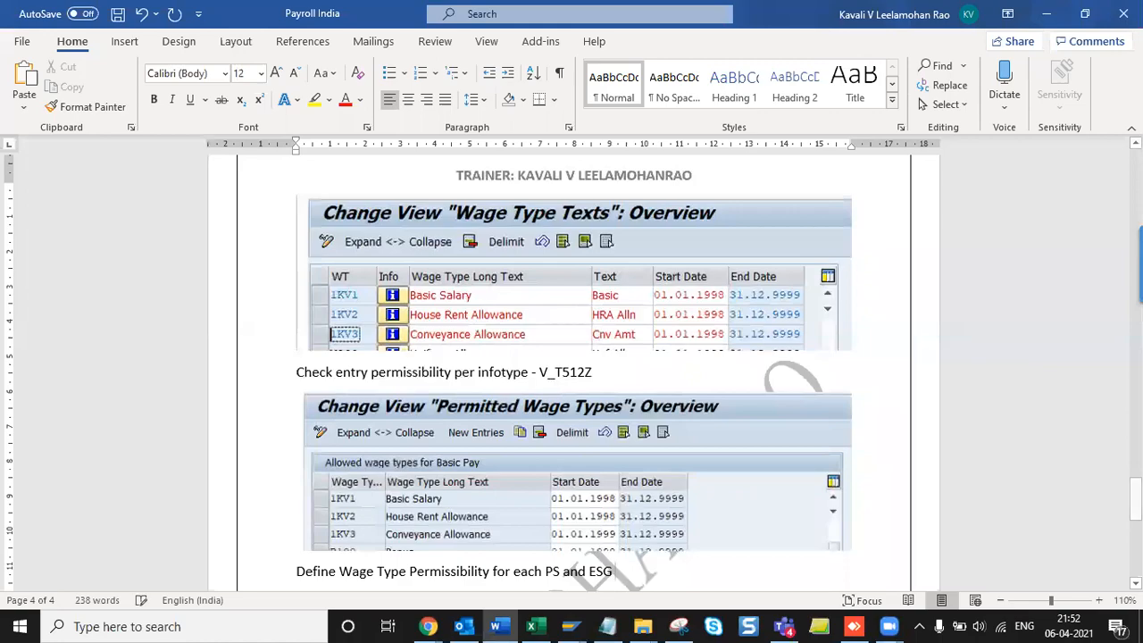
key(alt+Tab)
key(F2)
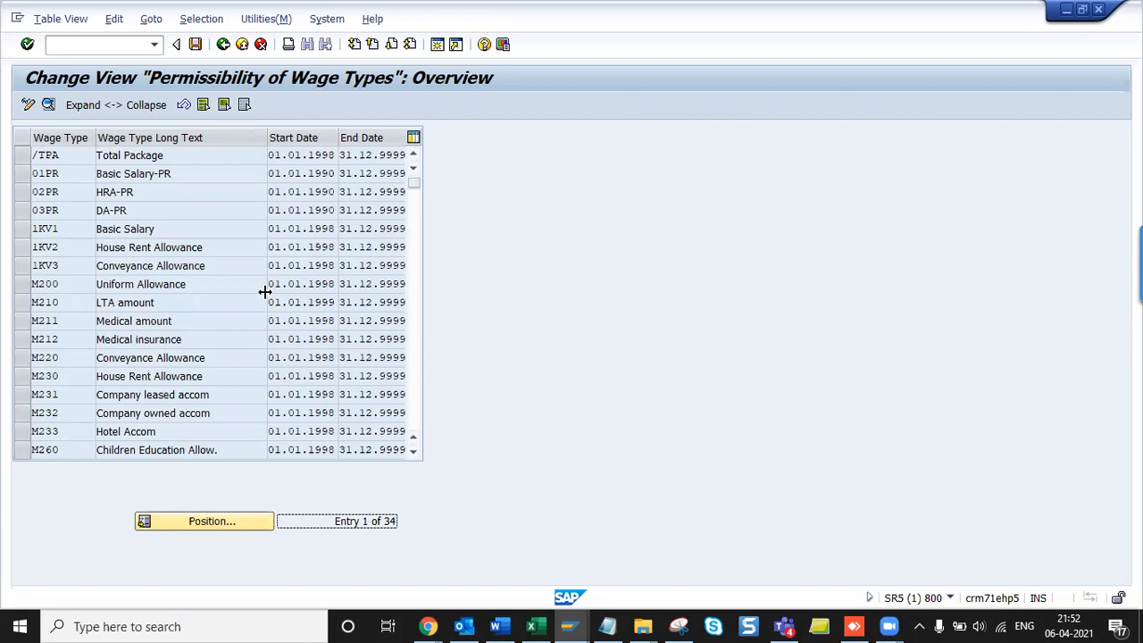
- Print the permissibility table as a list and select the view name V_511_B
click(221, 288)
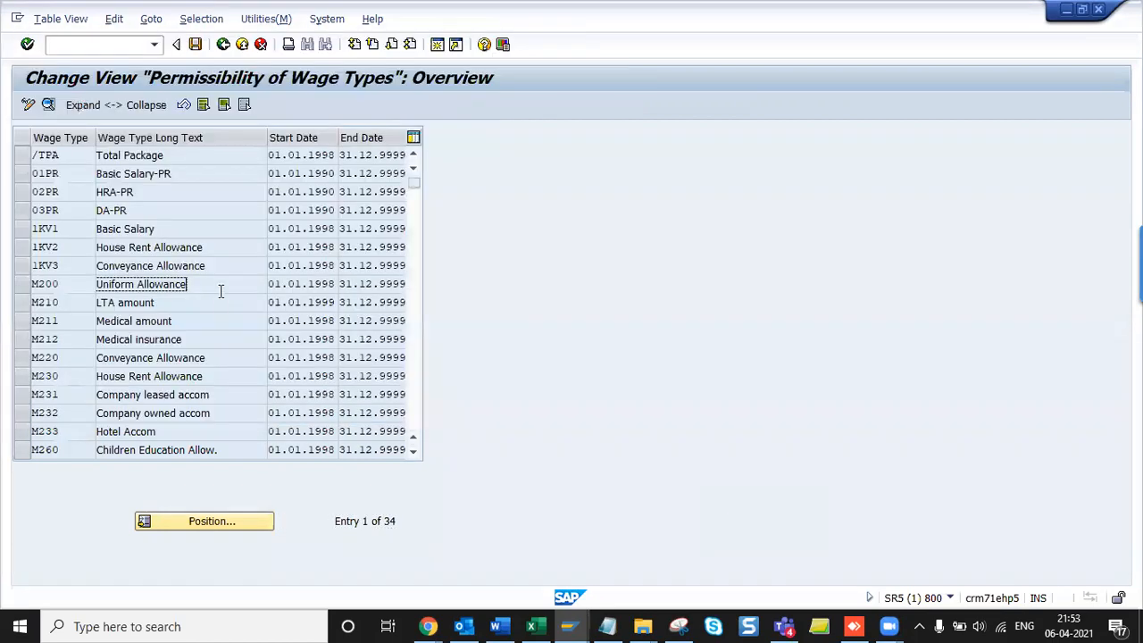
key(alt+t)
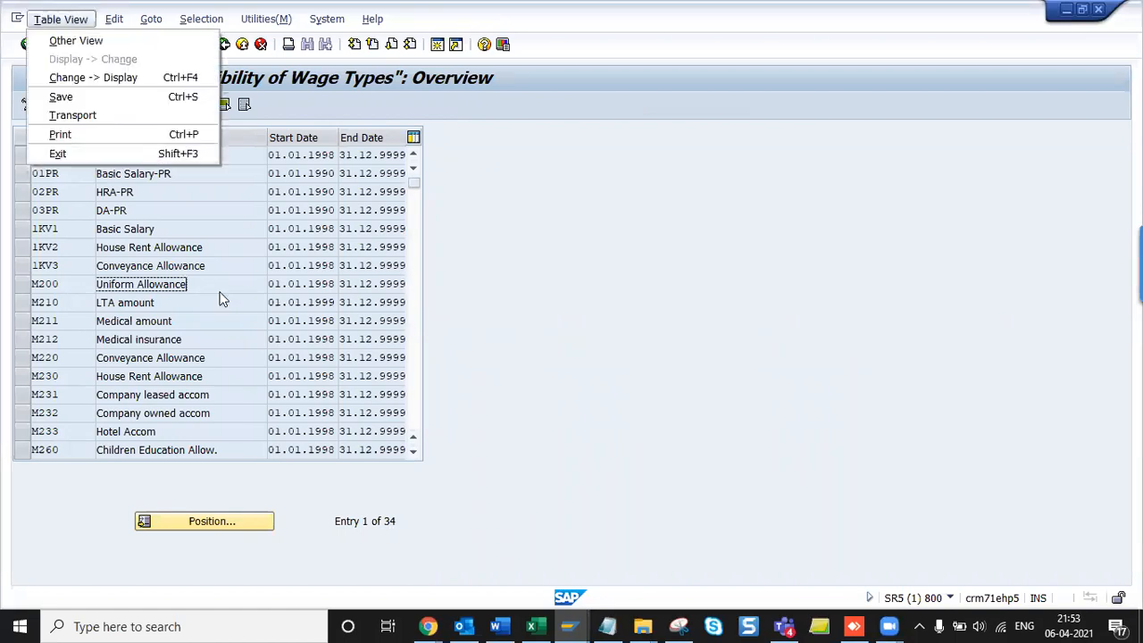
key(ctrl+p)
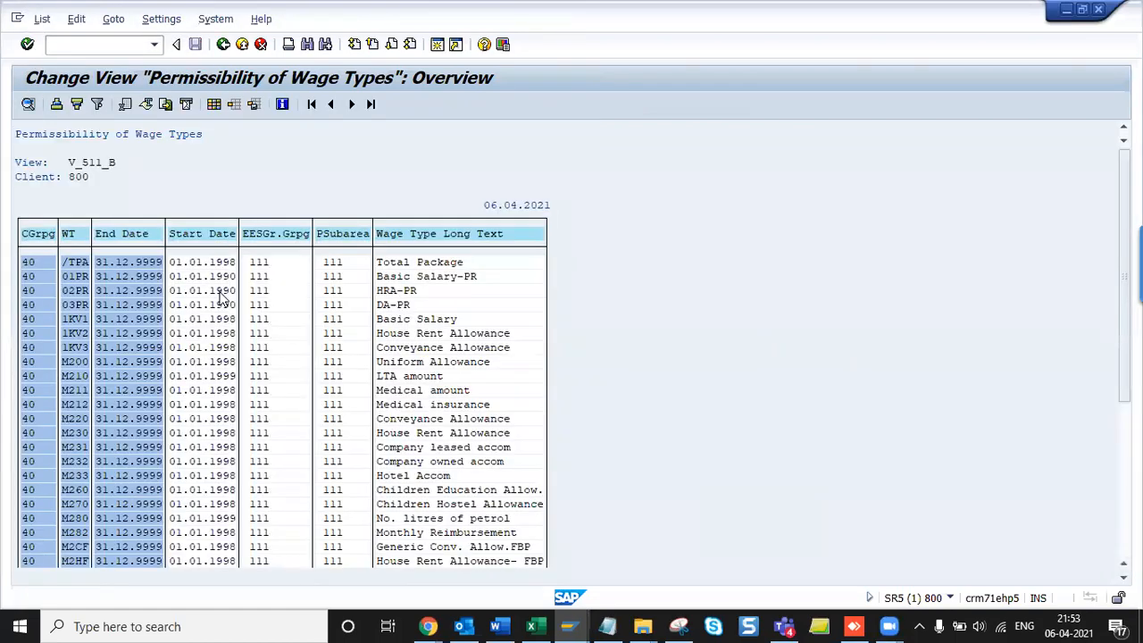
drag(69, 164, 147, 166)
key(ctrl+c)
click(147, 166)
- Paste V_511_B after the PS and ESG heading in Word and start a new paragraph
key(alt+Tab)
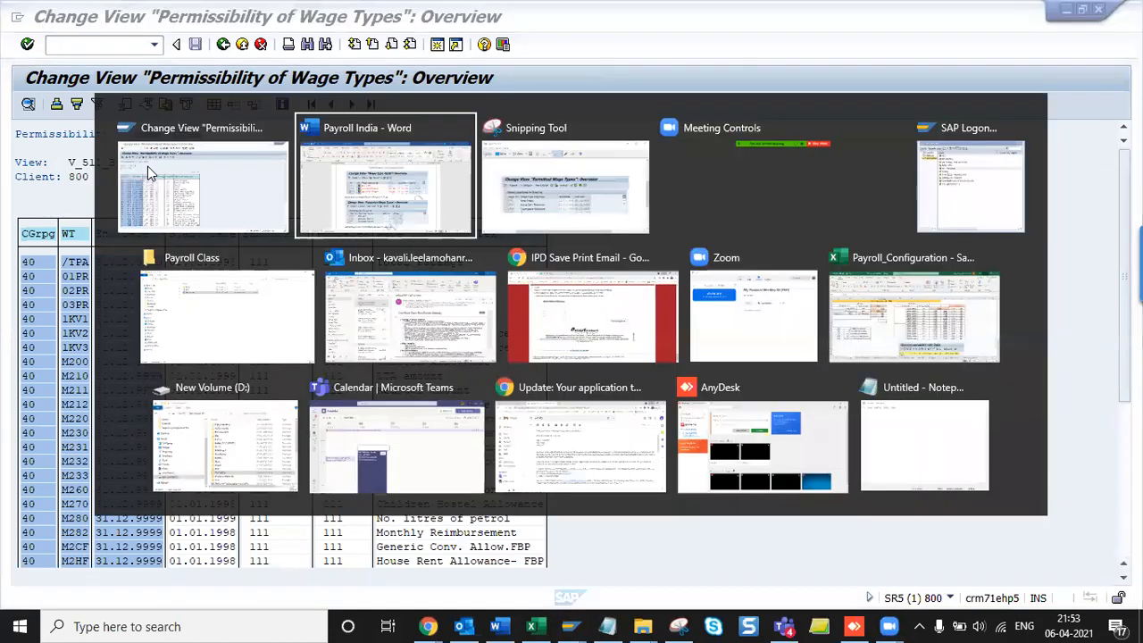
scroll(148, 166, down, 3)
key(ctrl+v)
key(Return)
- Open 1KV1 Basic Salary and enter 1 in all grouping and subarea boxes
key(alt+Tab)
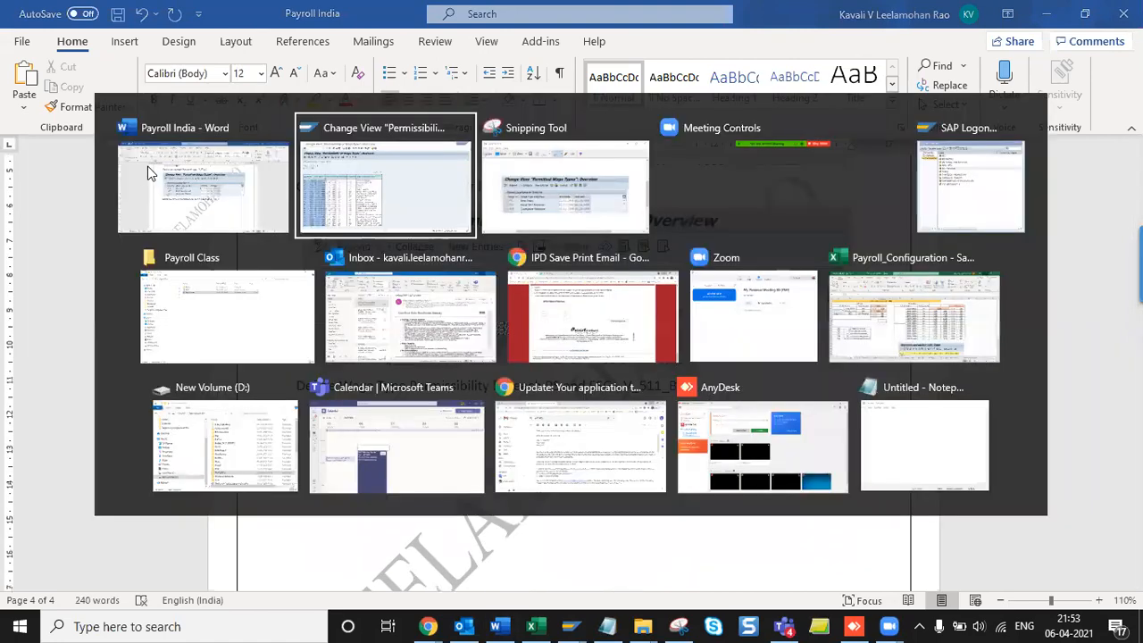
double_click(108, 229)
text(111111)
text(111111)
text(1111111)
text(1)
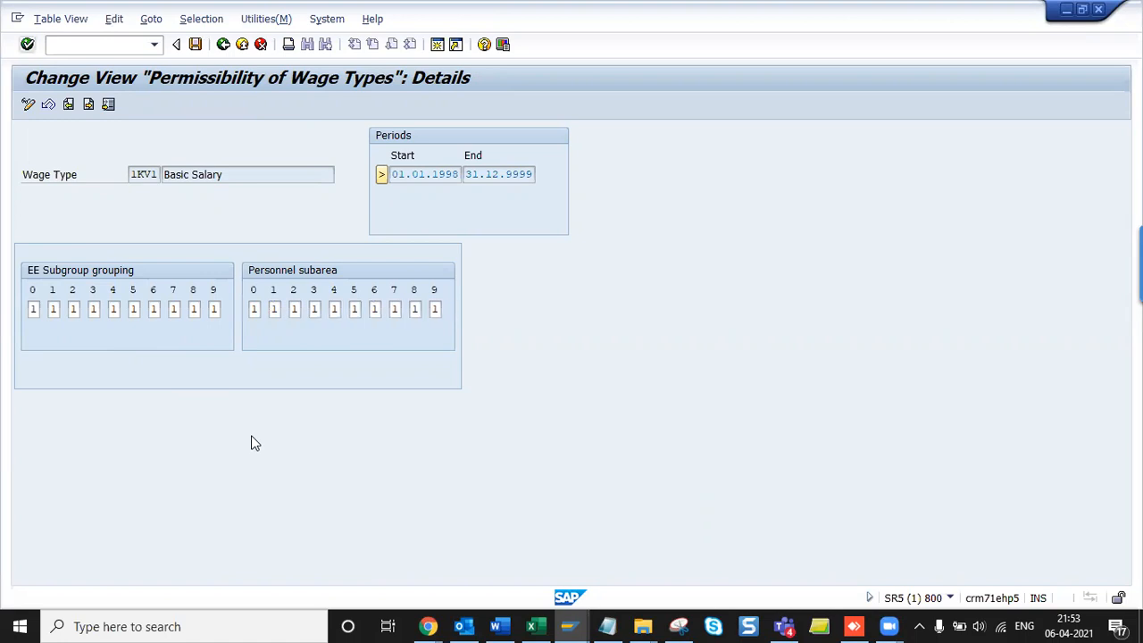
- Enter 1 in all grouping and subarea boxes for 1KV2 and 1KV3, then save to a customizing request
click(88, 105)
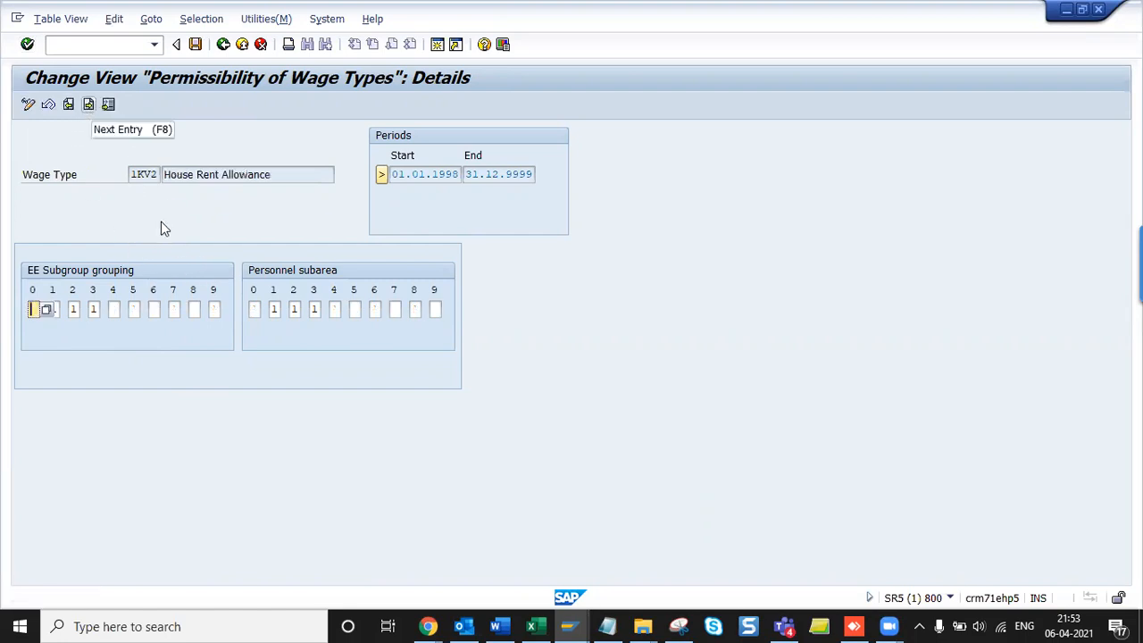
text(1111)
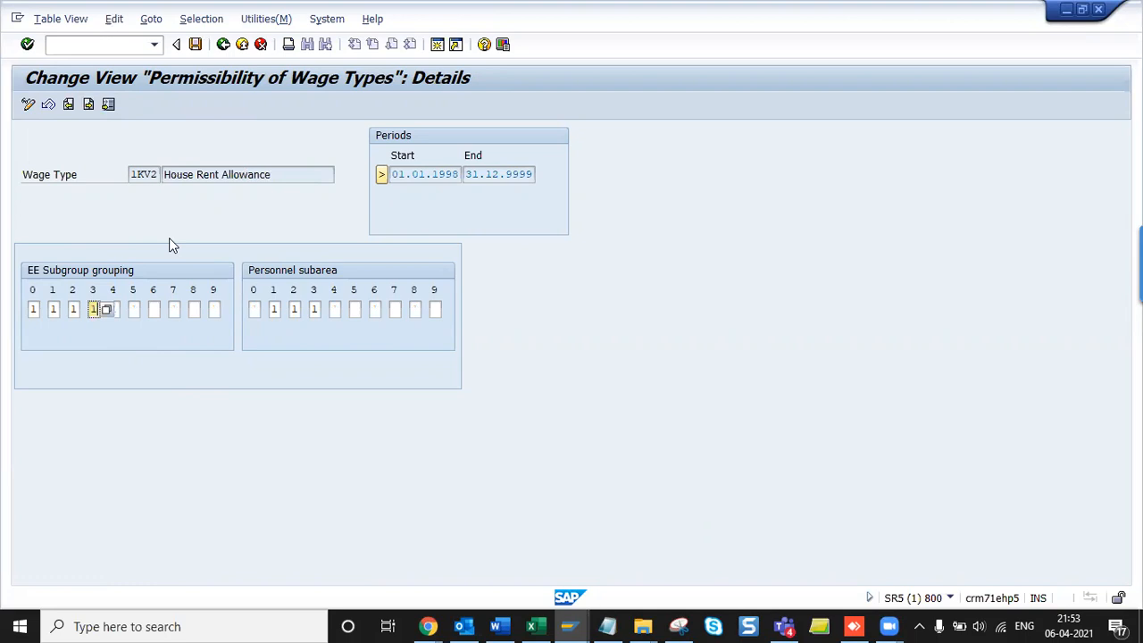
text(111111111)
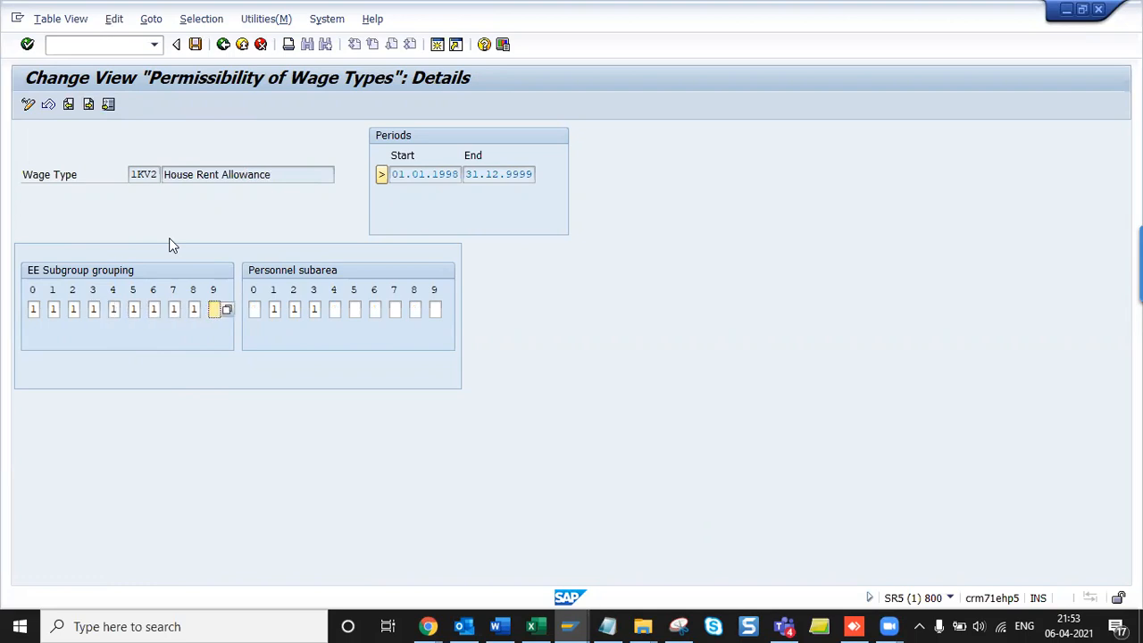
text(11111)
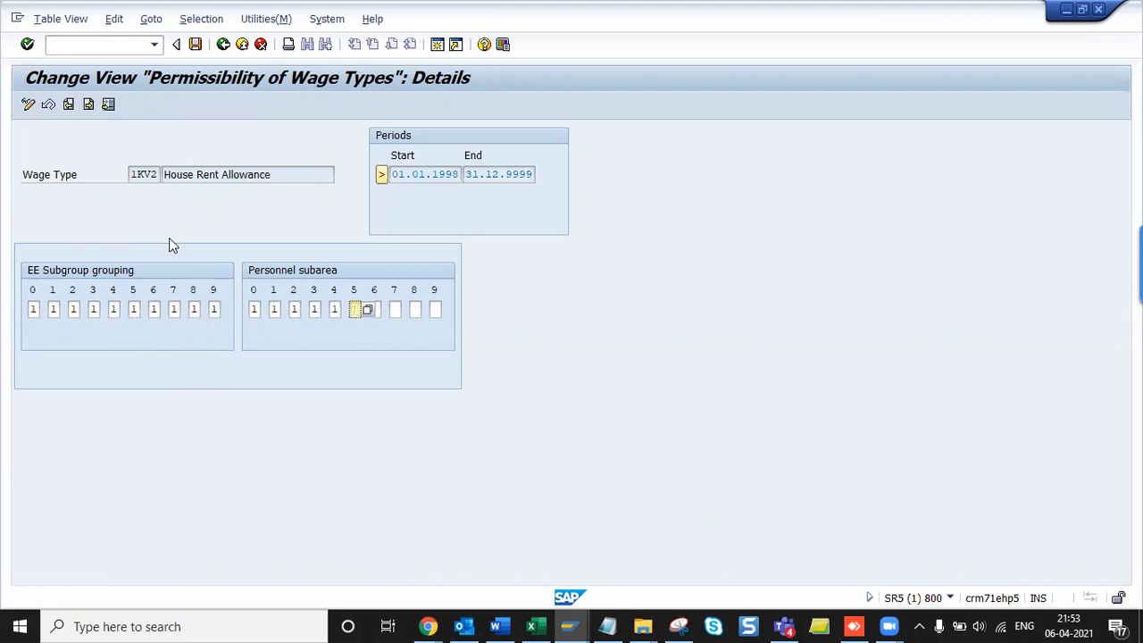
text(11)
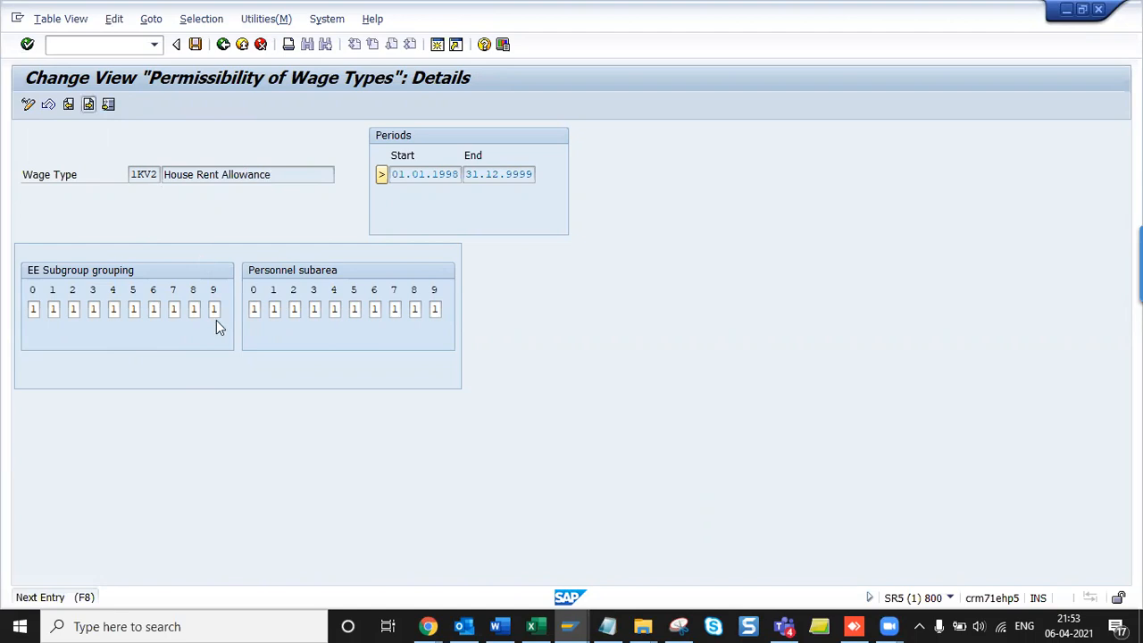
key(F8)
text(11111111111)
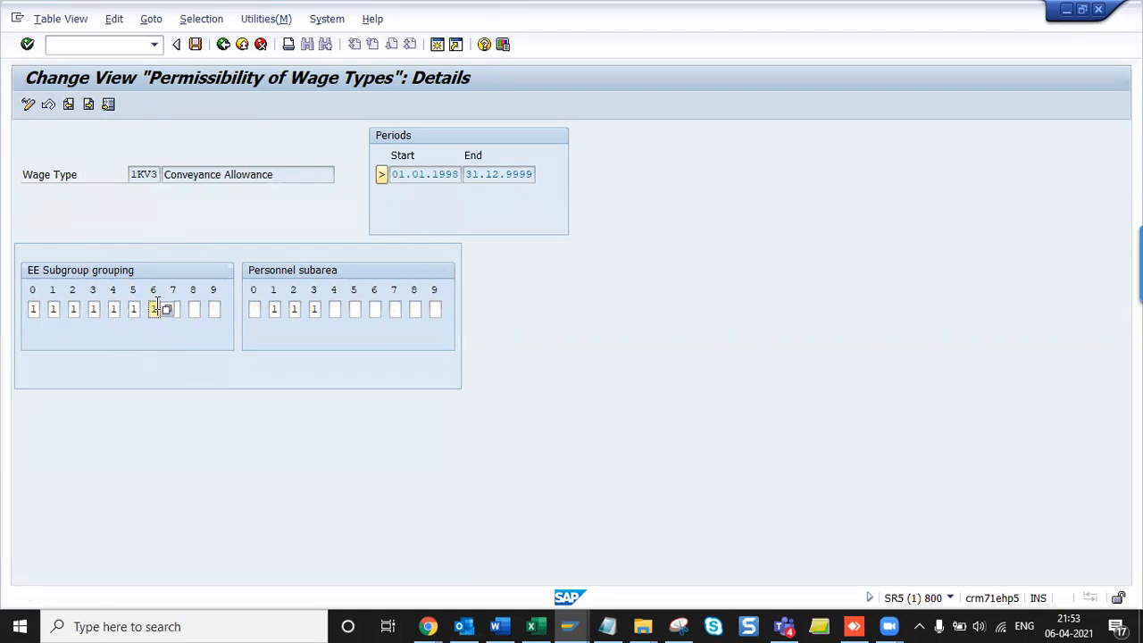
text(111111)
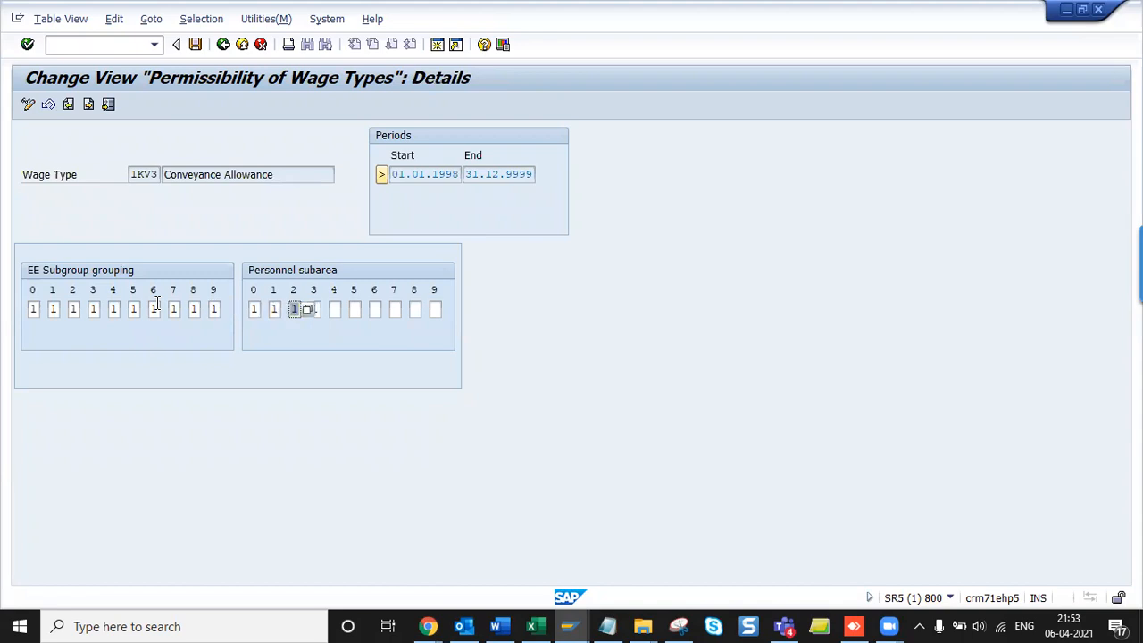
text(111)
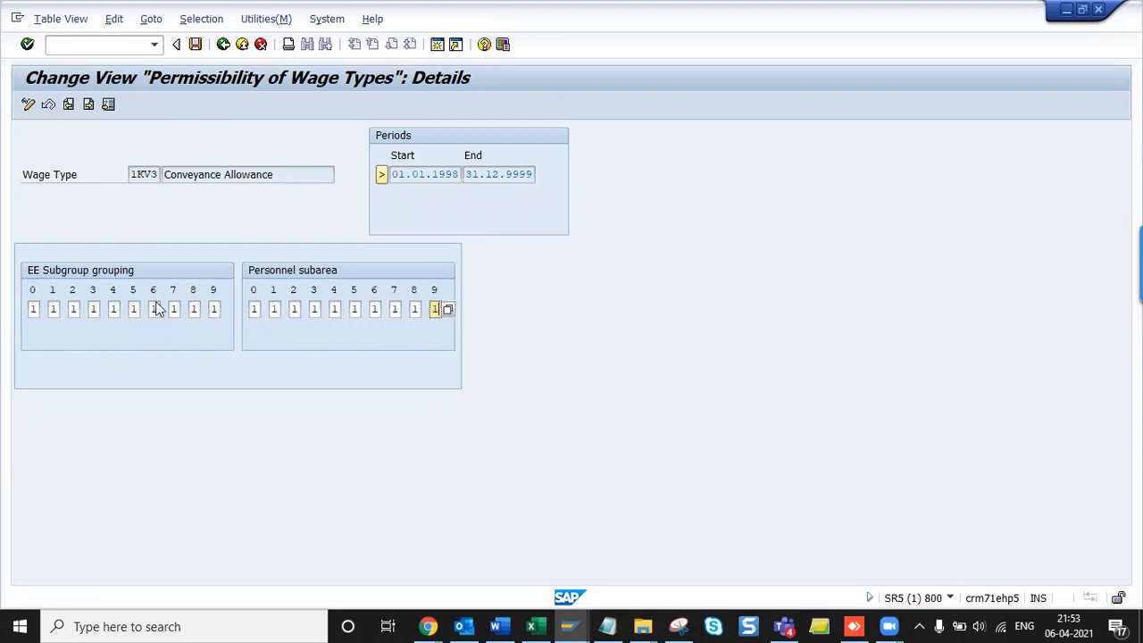
key(ctrl+s)
key(Return)
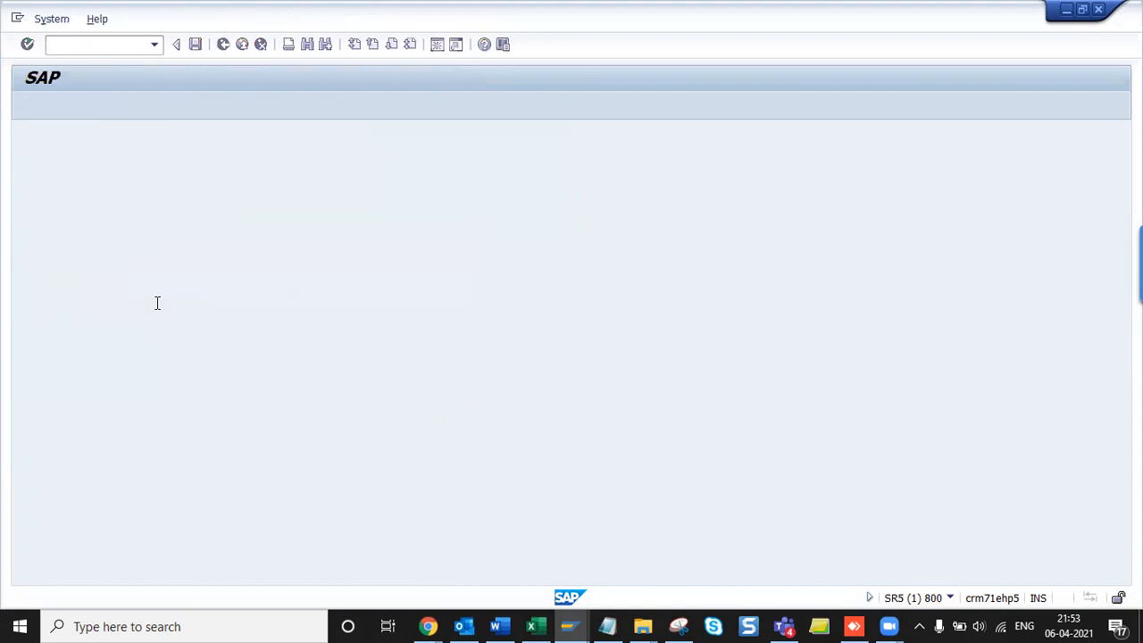
- Capture the 1KV1 permissibility details into Word and return to the wage type overview
click(68, 103)
click(68, 104)
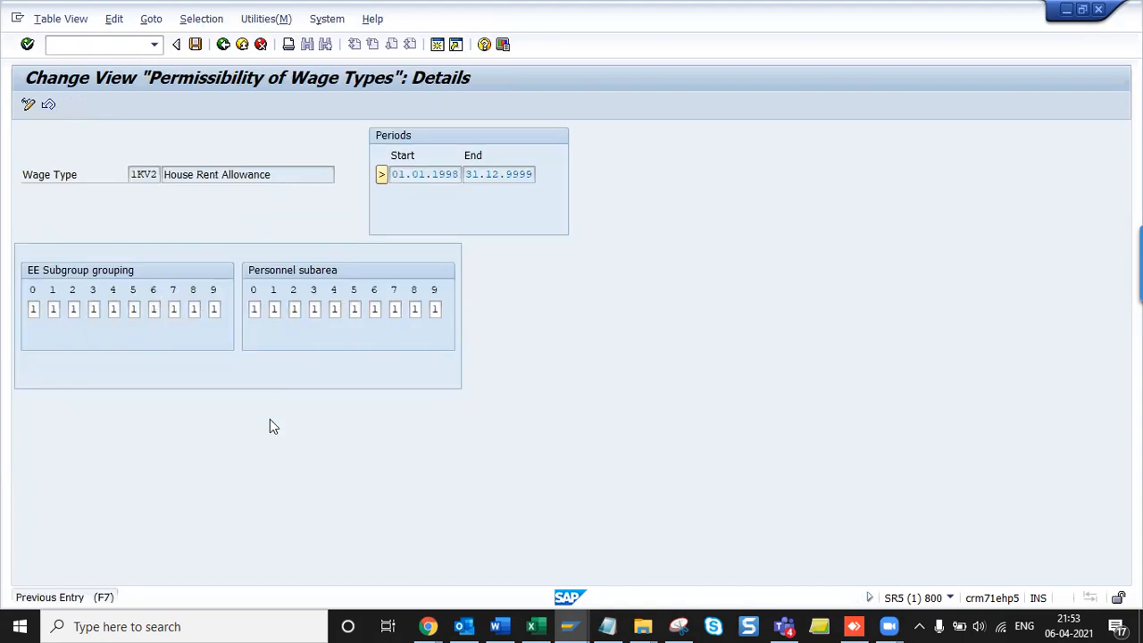
click(295, 171)
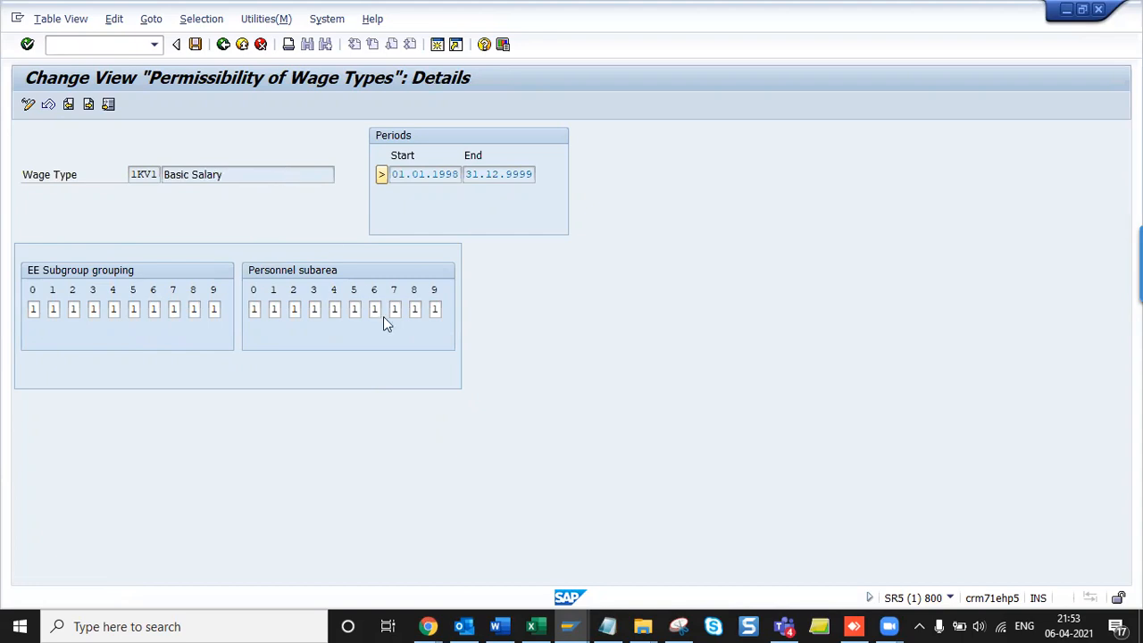
key(alt+Tab)
key(alt+Tab)
key(alt+Tab)
key(ctrl+n)
drag(1, 58, 561, 331)
key(alt+Tab)
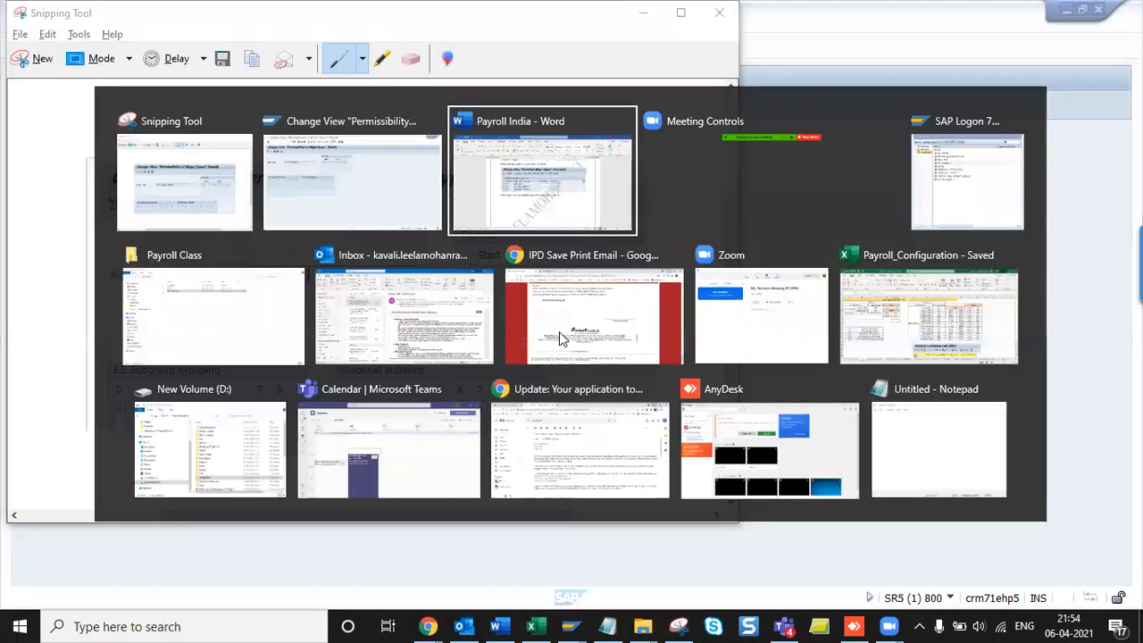
key(ctrl+v)
scroll(559, 331, down, 1)
key(alt+Tab)
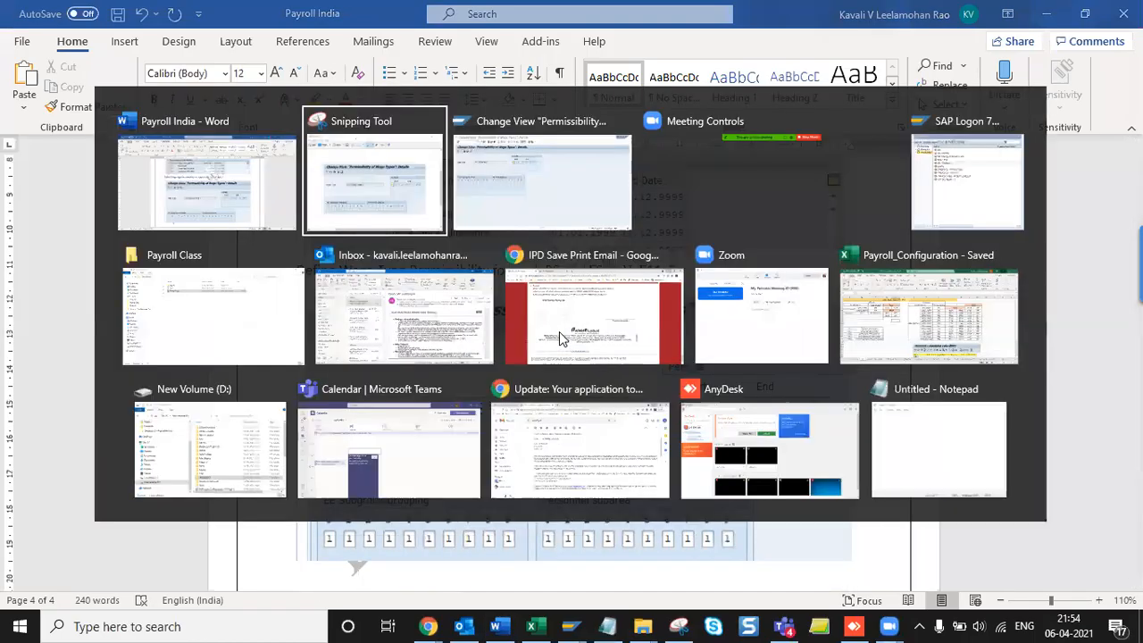
key(alt+Tab)
key(F3)
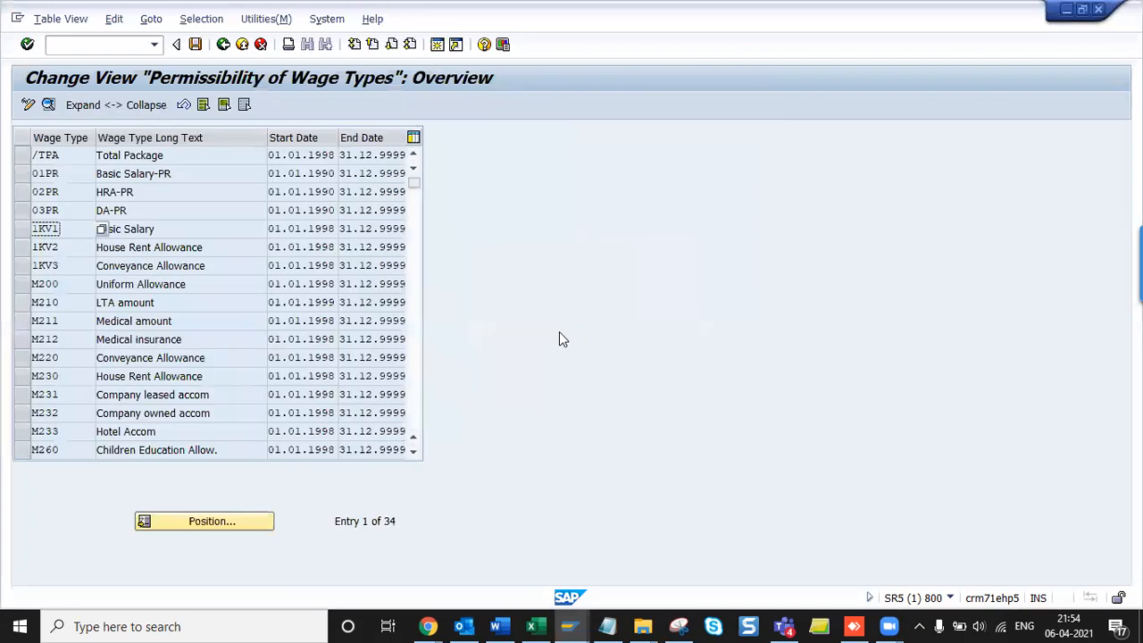
- Add the heading 'Check wage type characteristics' with a new line below it in Payroll India
key(F3)
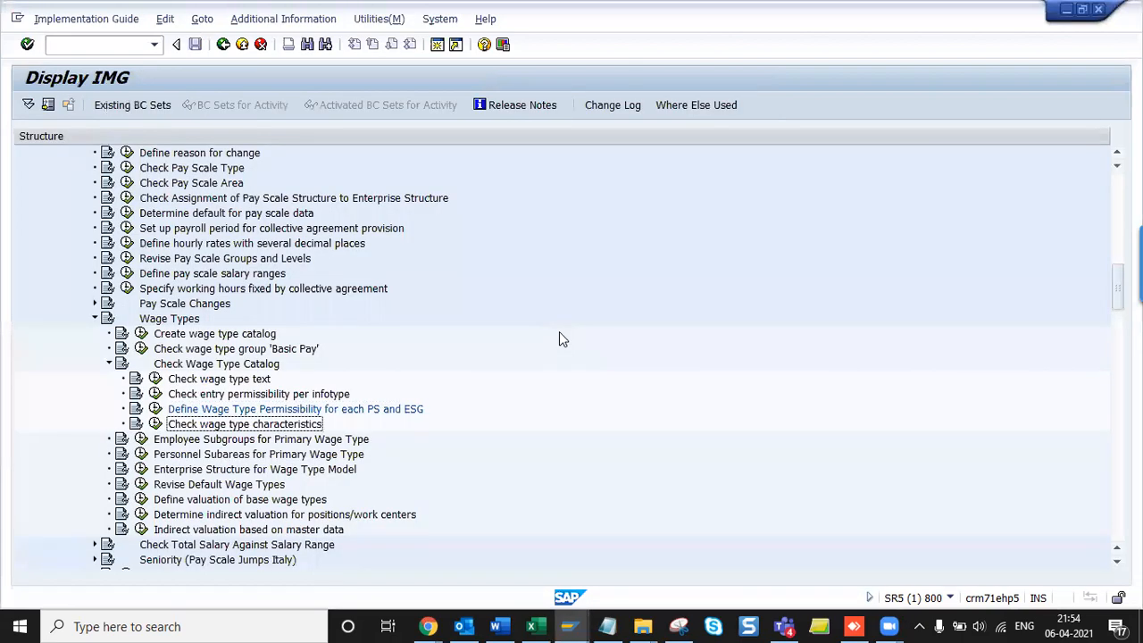
key(alt+Tab)
text(Check wage type characteristics)
key(Return)
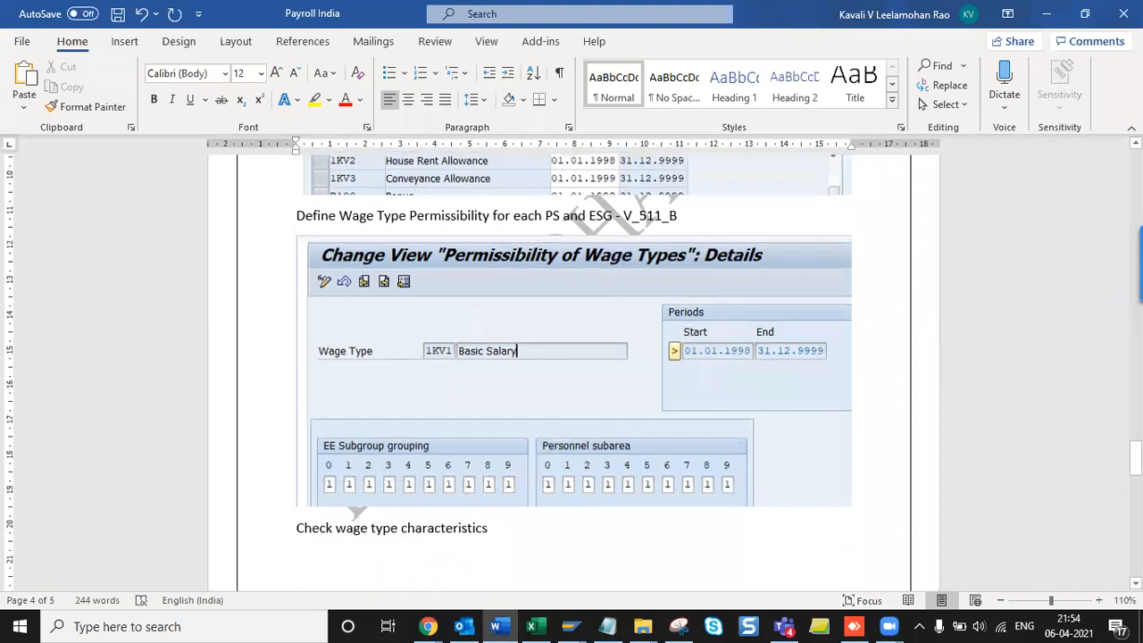
scroll(571, 375, down, 5)
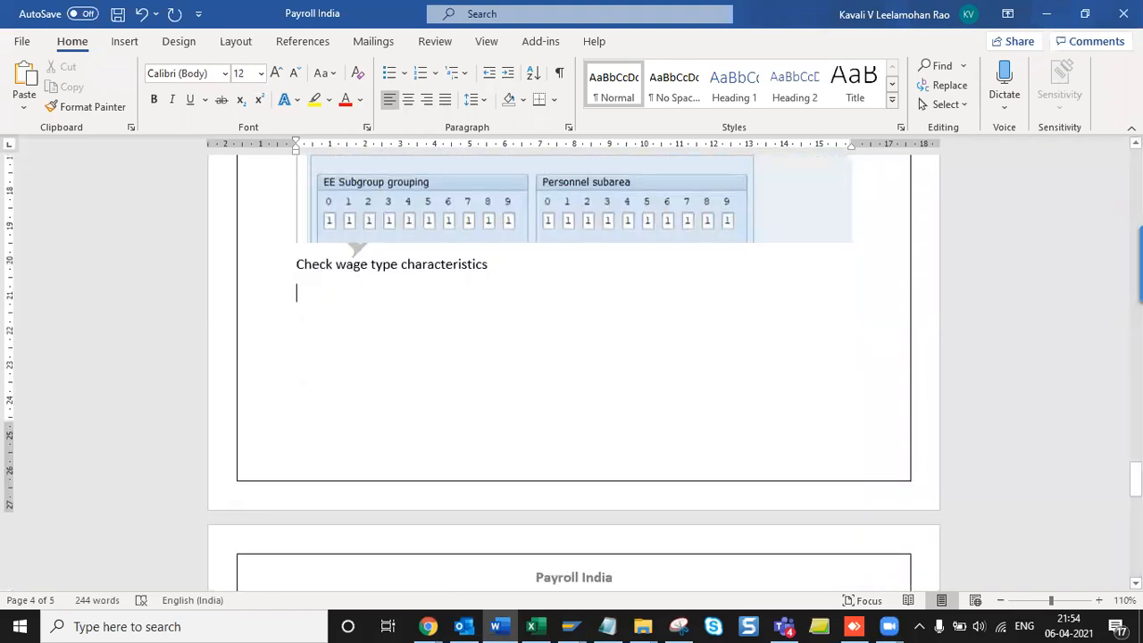
key(alt+Tab)
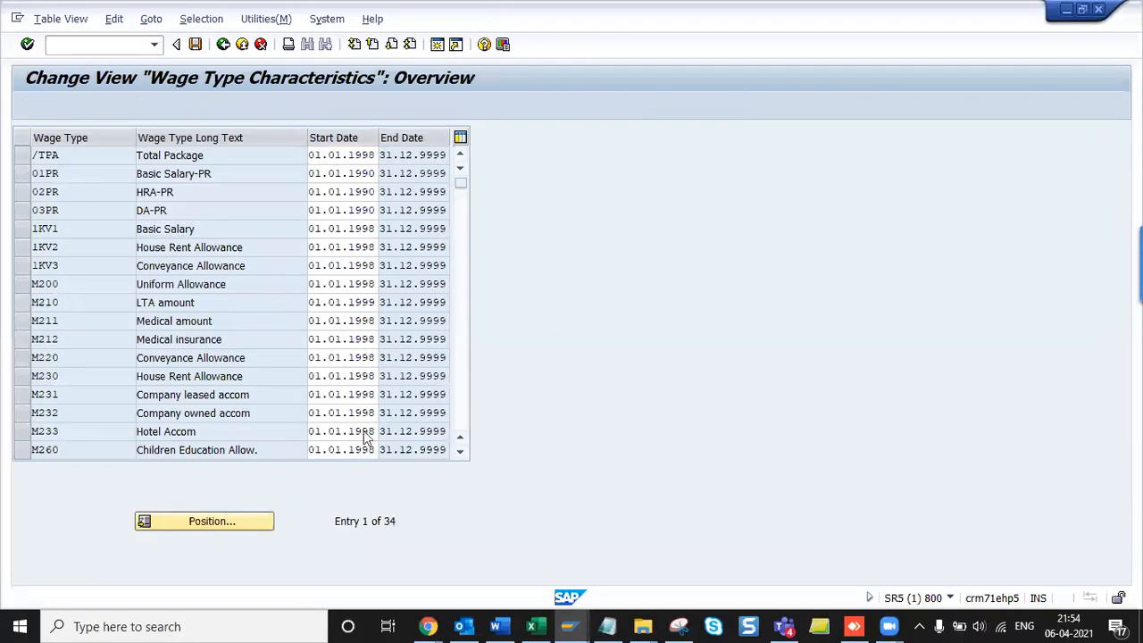
- Open 1KV1 Basic Salary's details and review the help for its module variant
click(459, 388)
click(462, 405)
key(F1)
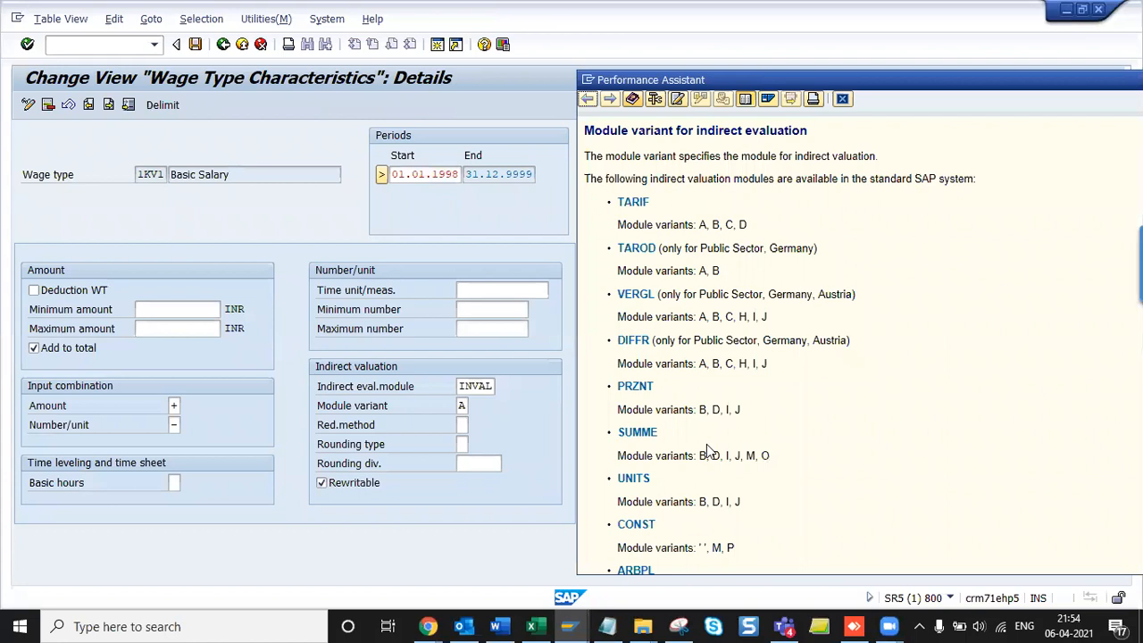
scroll(706, 444, down, 8)
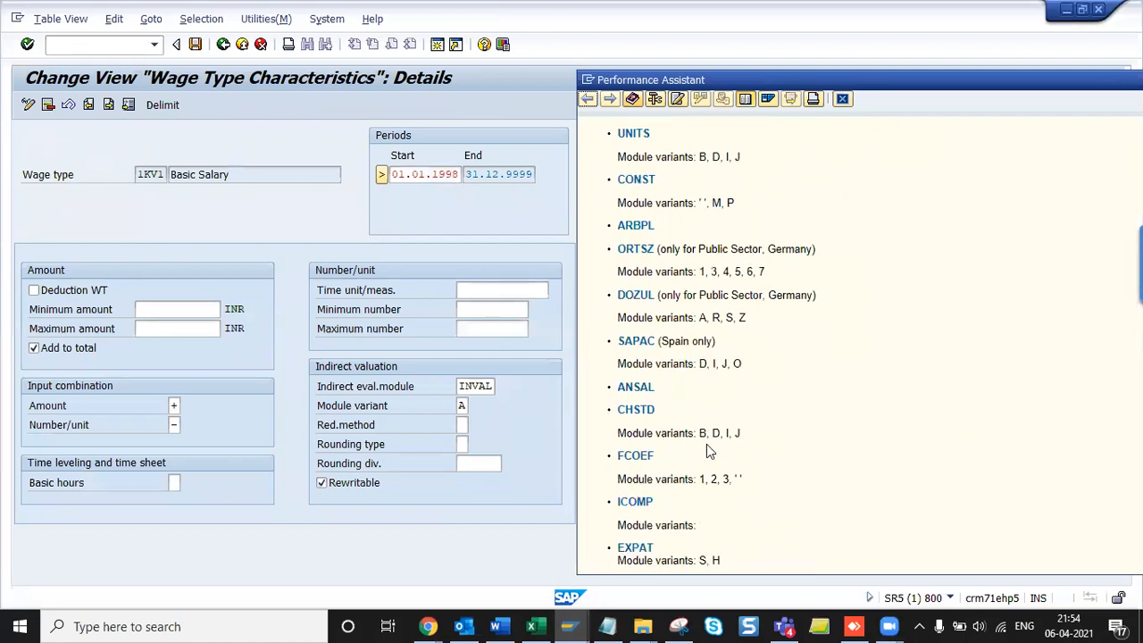
scroll(706, 444, up, 8)
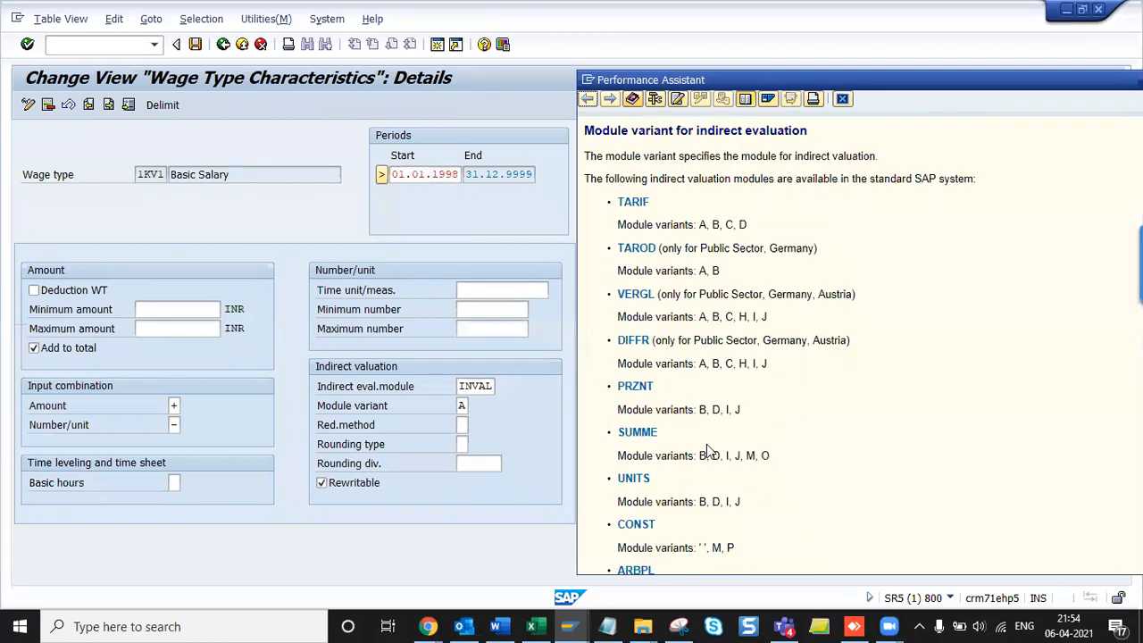
key(Escape)
- Show the INVAL indirect evaluation module help for India, maximized to full screen
click(461, 386)
key(F1)
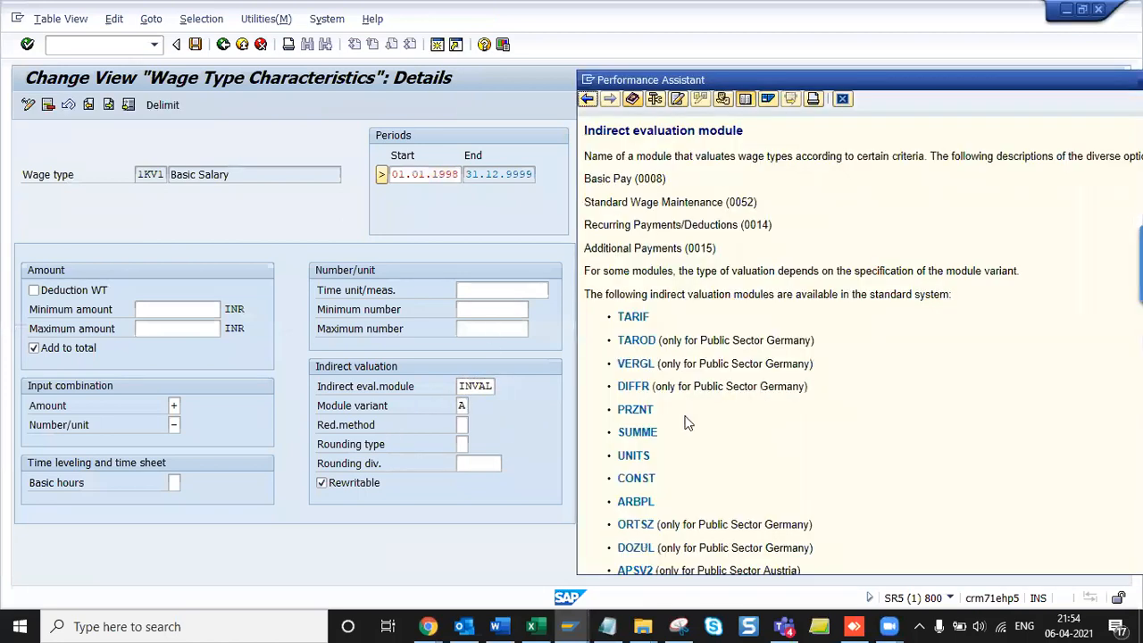
scroll(699, 402, down, 6)
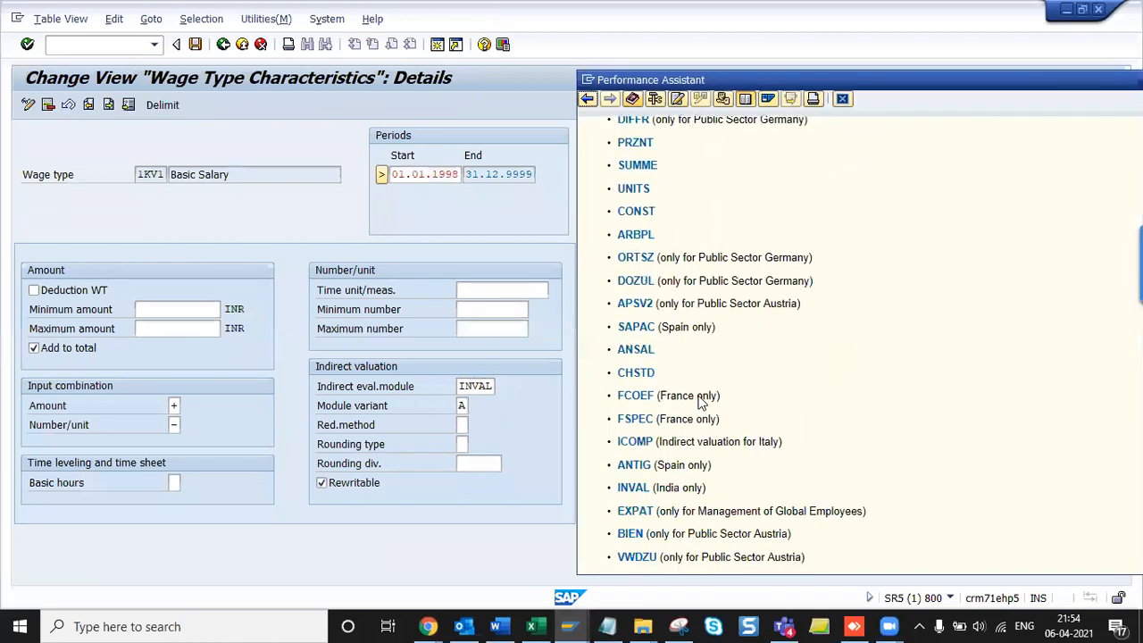
click(634, 488)
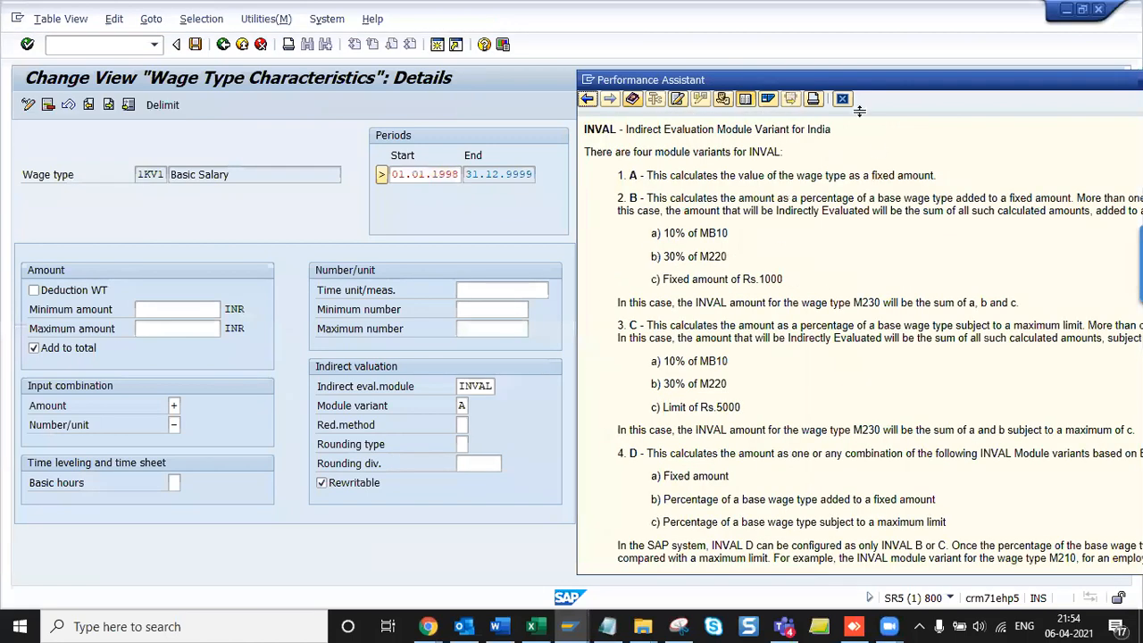
double_click(831, 82)
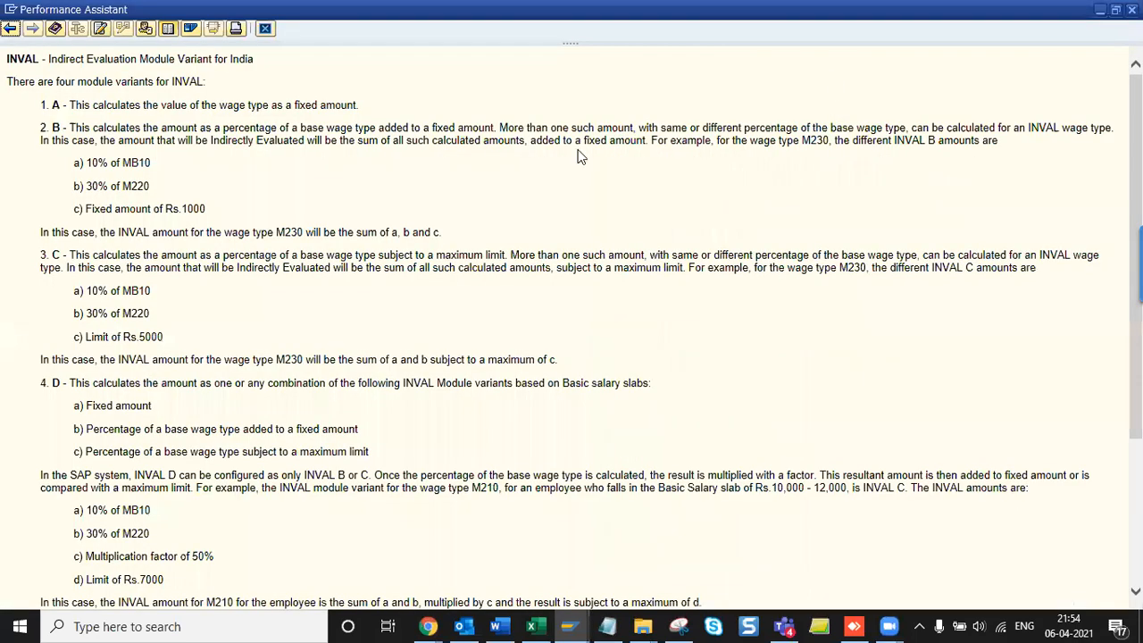
- Read through the INVAL explanations of variants A, B, C and D
scroll(467, 399, down, 3)
scroll(464, 401, up, 3)
drag(66, 104, 388, 112)
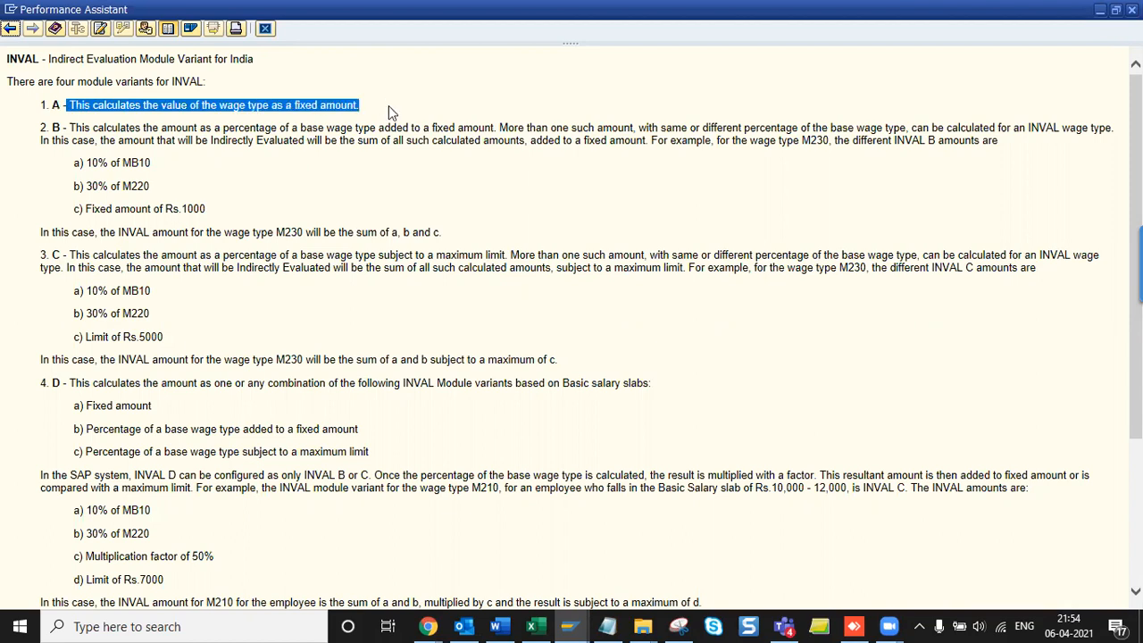
drag(70, 128, 207, 213)
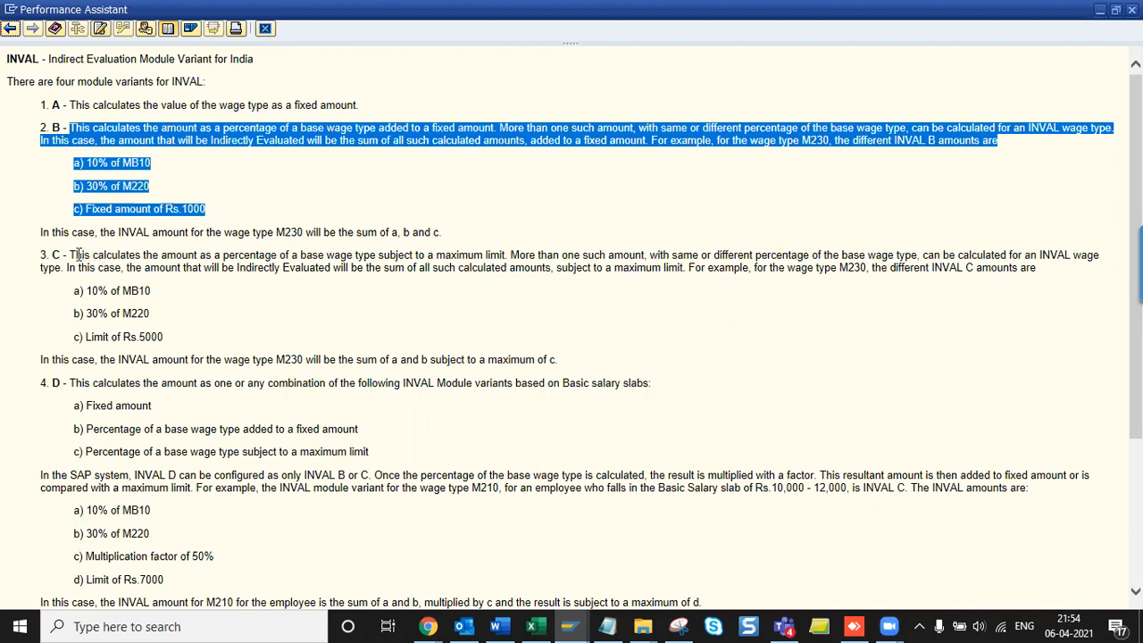
drag(69, 255, 222, 344)
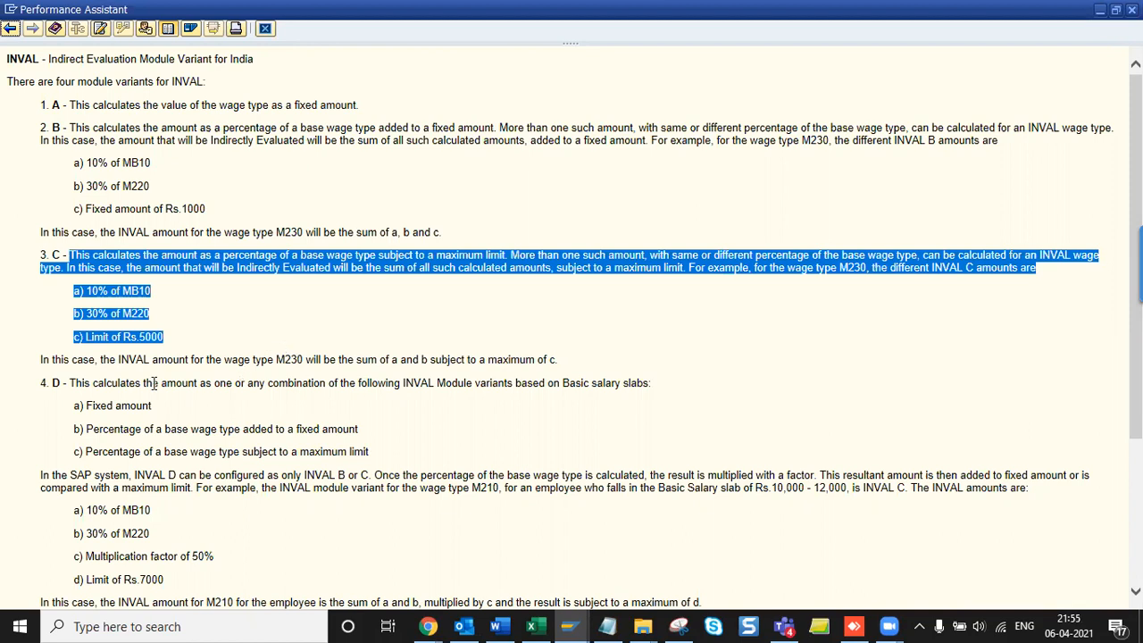
click(161, 411)
drag(70, 382, 219, 429)
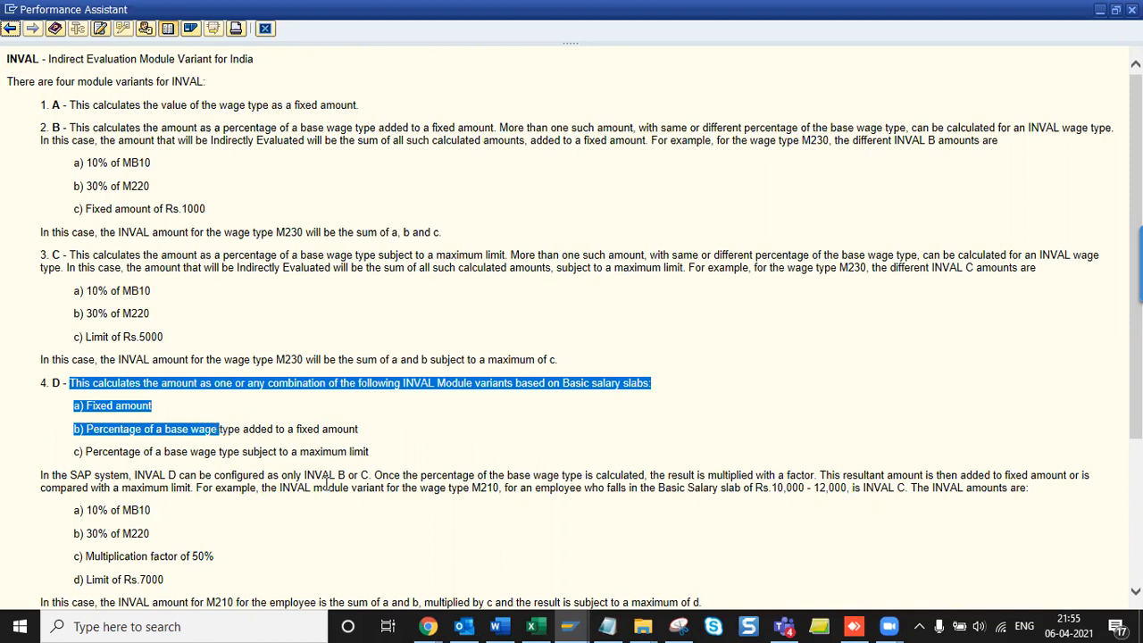
click(322, 381)
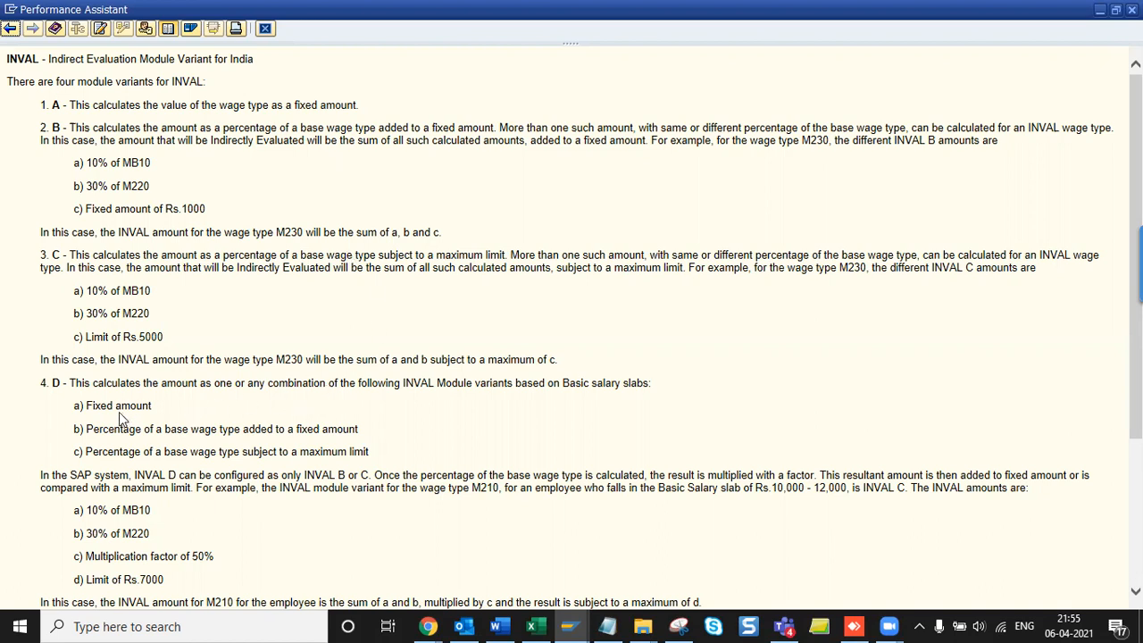
- Select the INVAL help text from its title through variant D for pasting into Word
drag(86, 405, 161, 389)
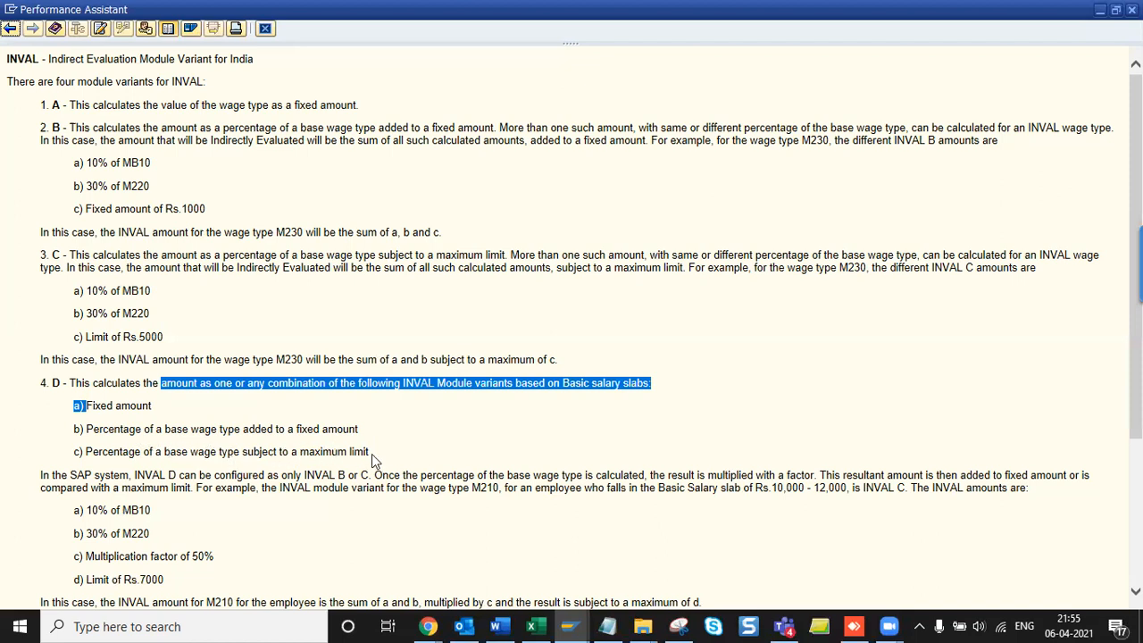
drag(376, 457, 3, 48)
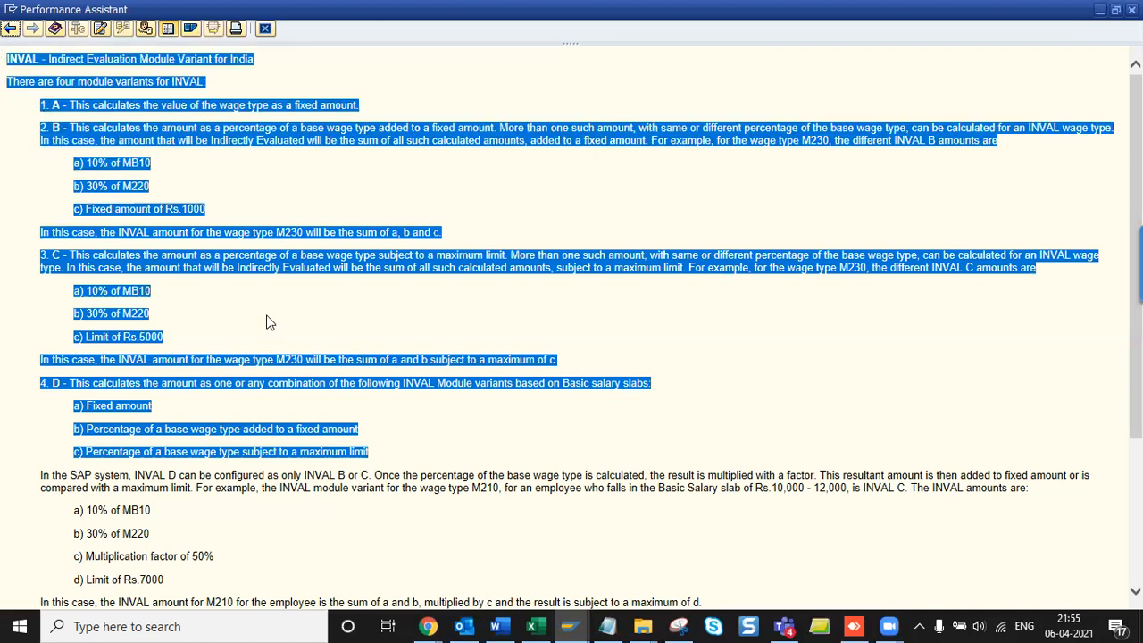
key(alt+Tab)
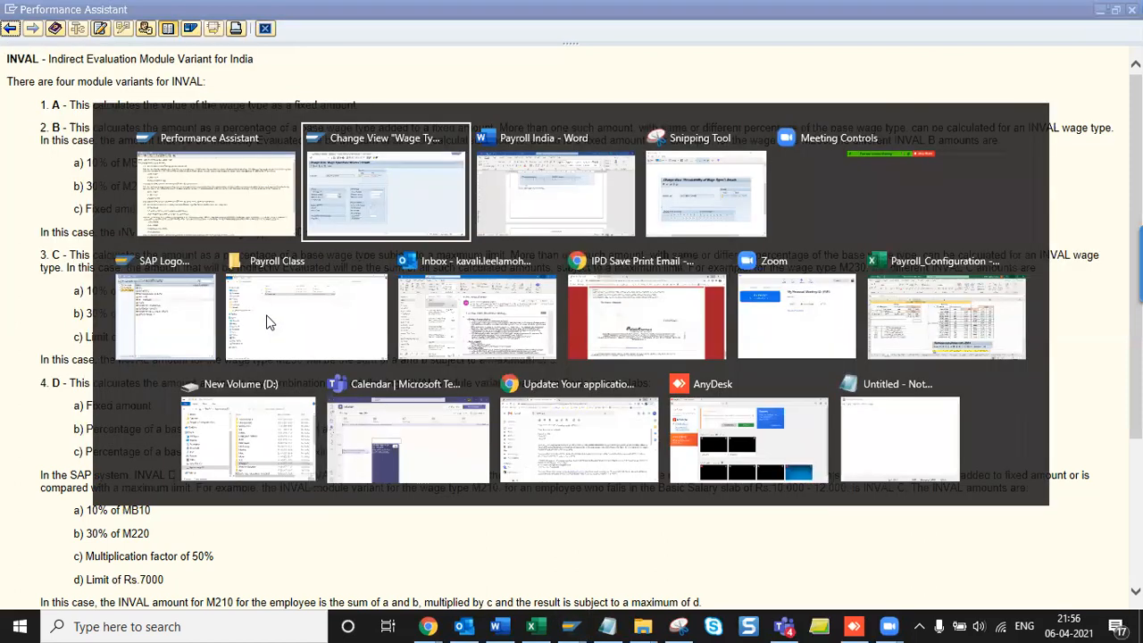
key(alt+Tab)
key(alt+Tab)
- Paste the INVAL variant A–D explanations into Payroll India and check the pasted text
scroll(383, 413, down, 3)
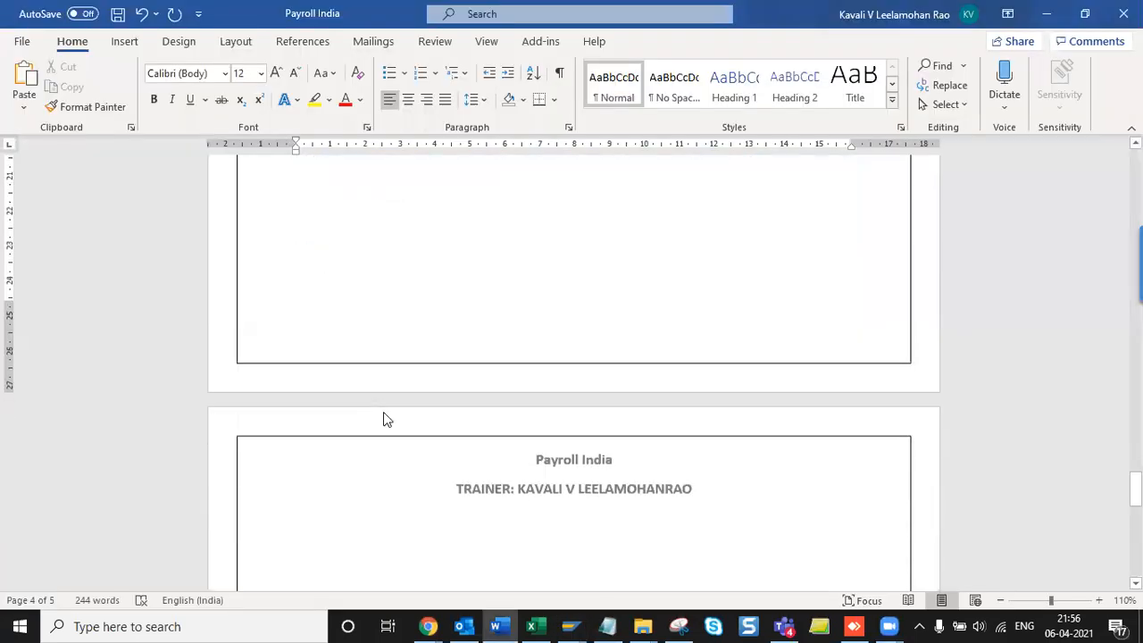
key(ctrl+v)
scroll(469, 420, up, 6)
scroll(468, 424, down, 2)
scroll(467, 420, down, 6)
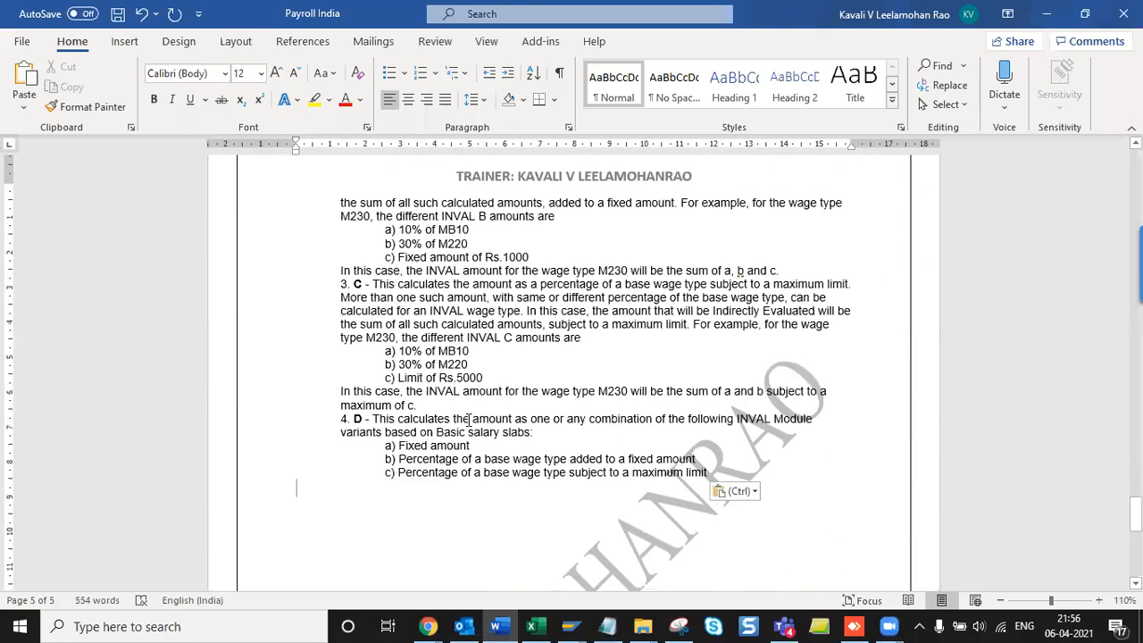
key(alt+Tab)
key(alt+Tab)
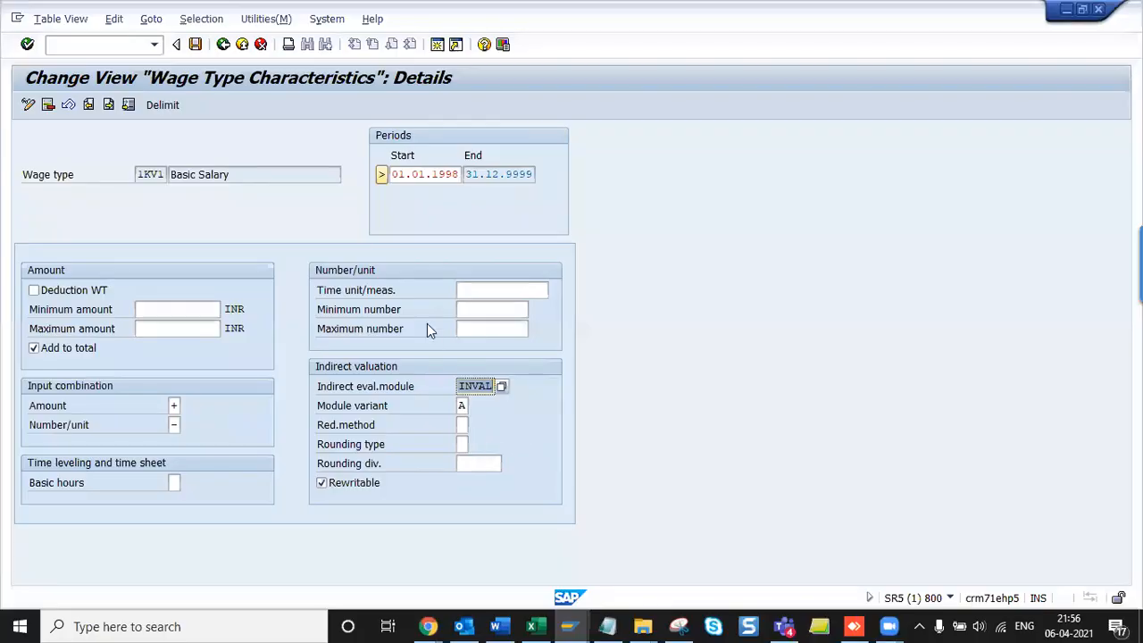
- Review 1KV2 (INVAL variant B) and 1KV3 (variant A), save, and go back to the overview
key(Tab)
key(Tab)
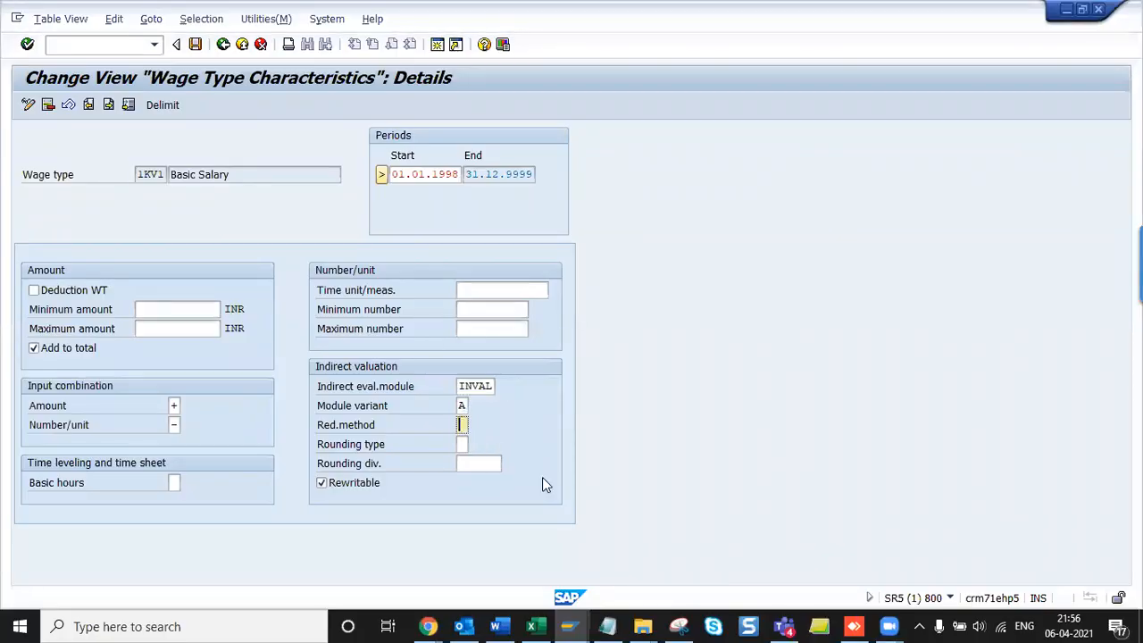
click(108, 104)
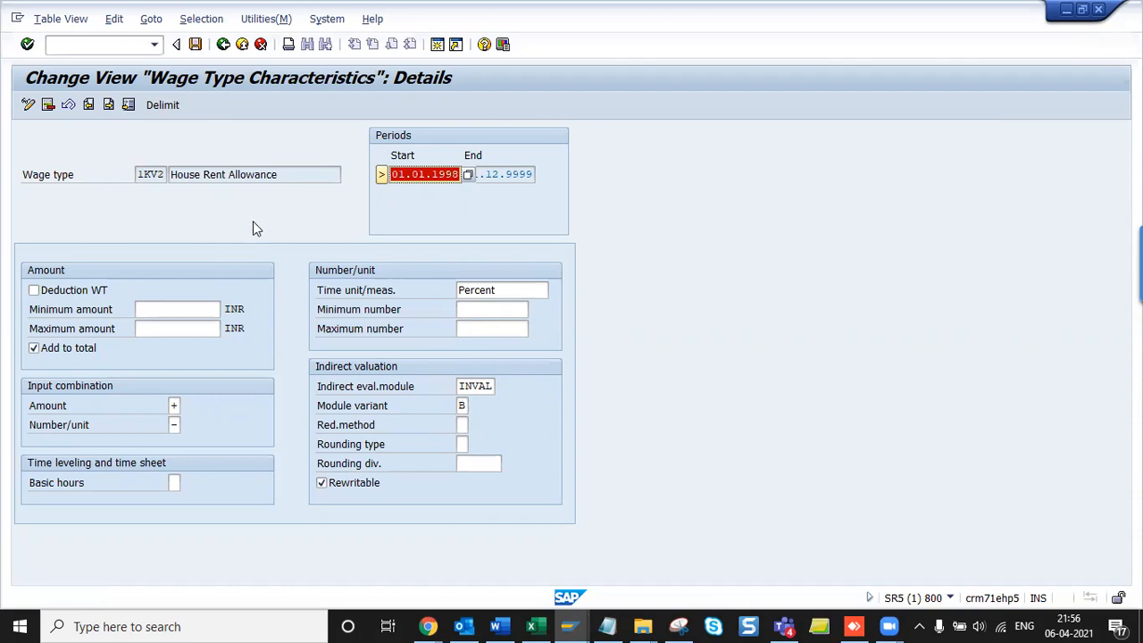
click(108, 104)
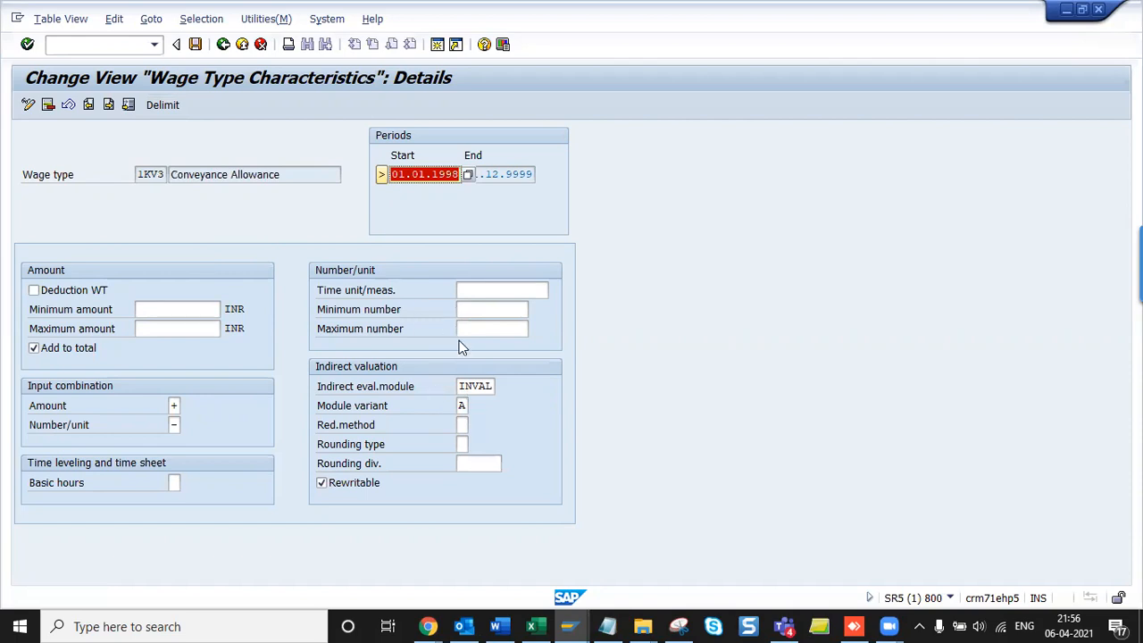
click(485, 388)
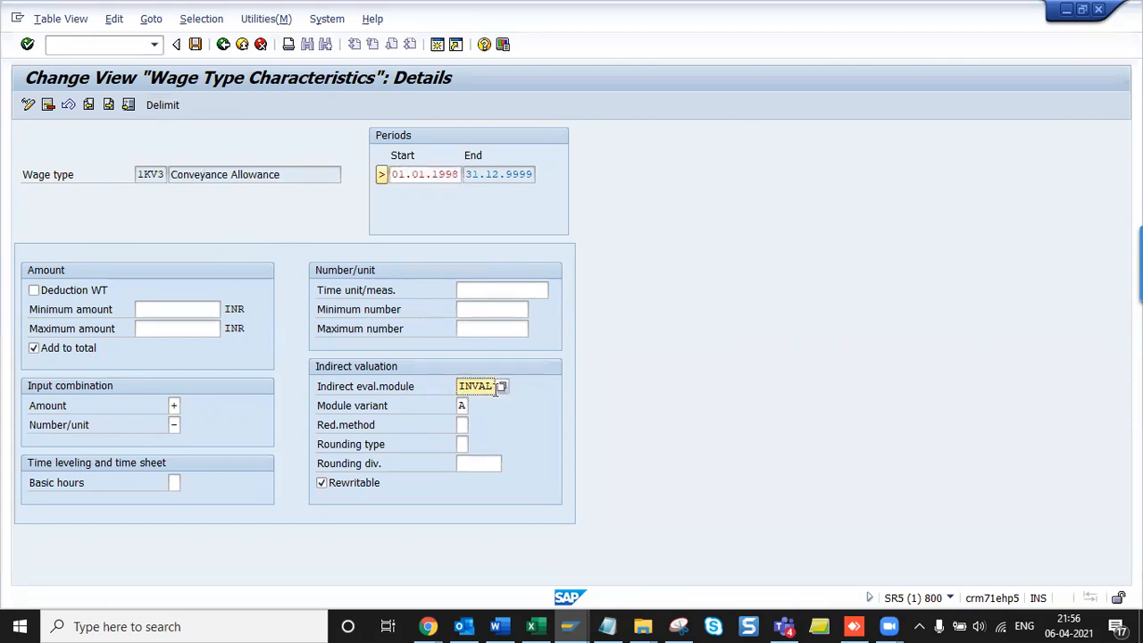
click(195, 43)
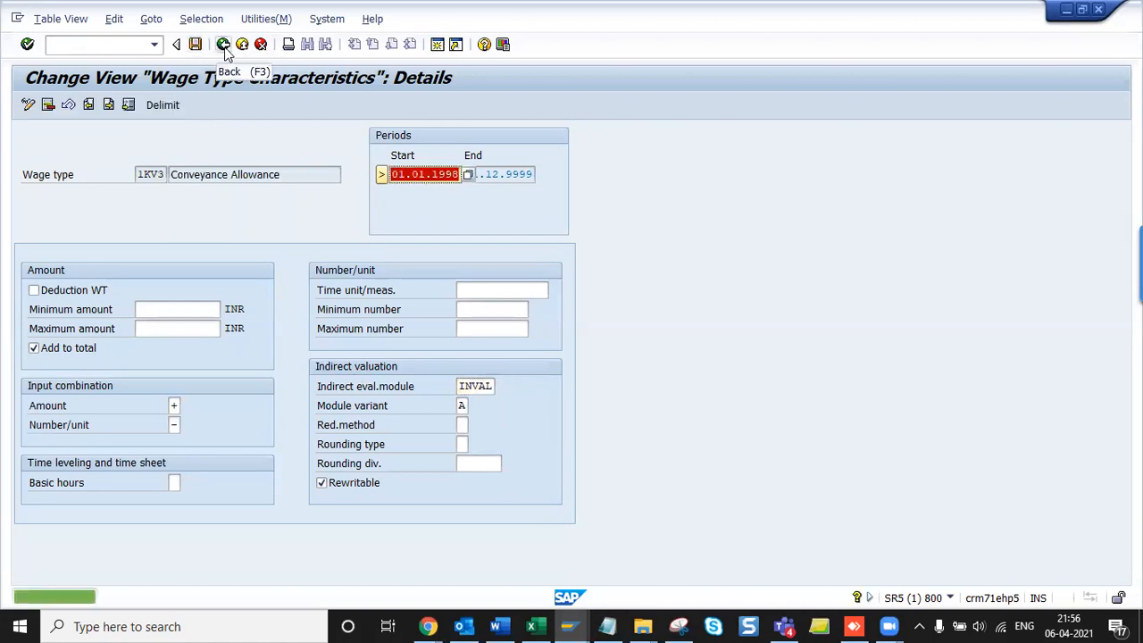
click(223, 48)
click(225, 50)
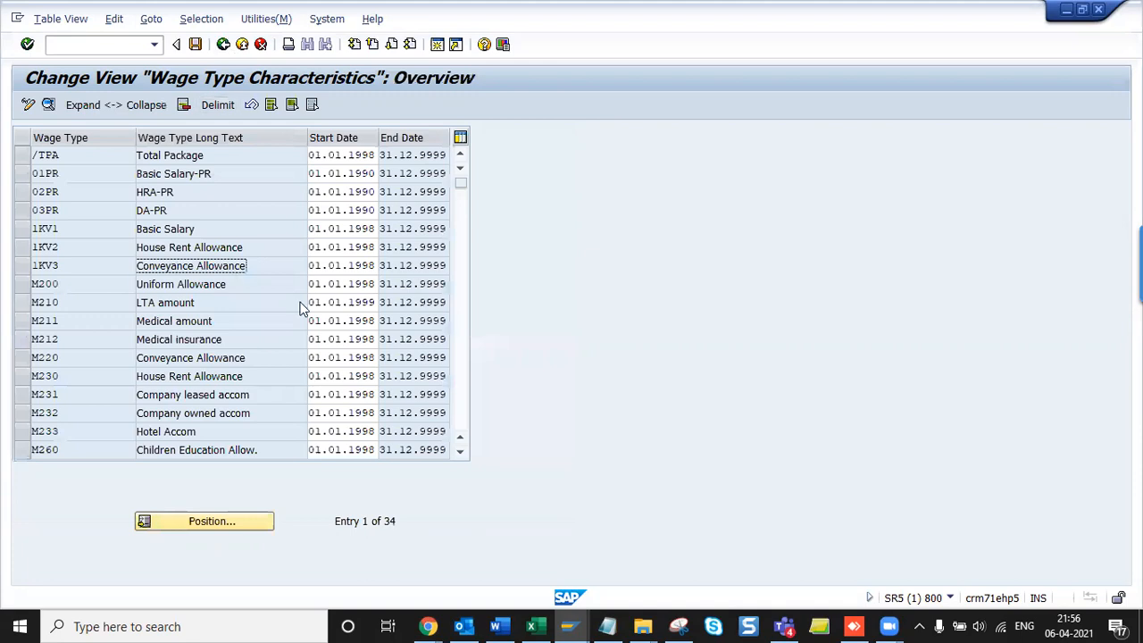
- Add the heading 'Employee Subgroups for Primary Wage Type:' with a blank line above it in Payroll India
key(Left)
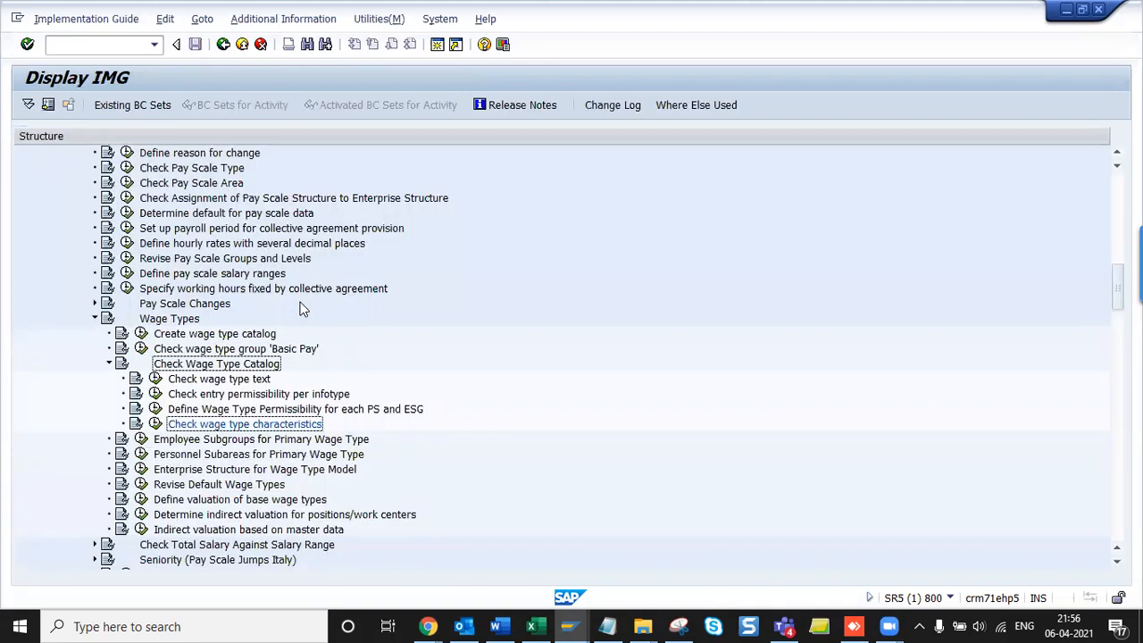
key(Left)
key(Down)
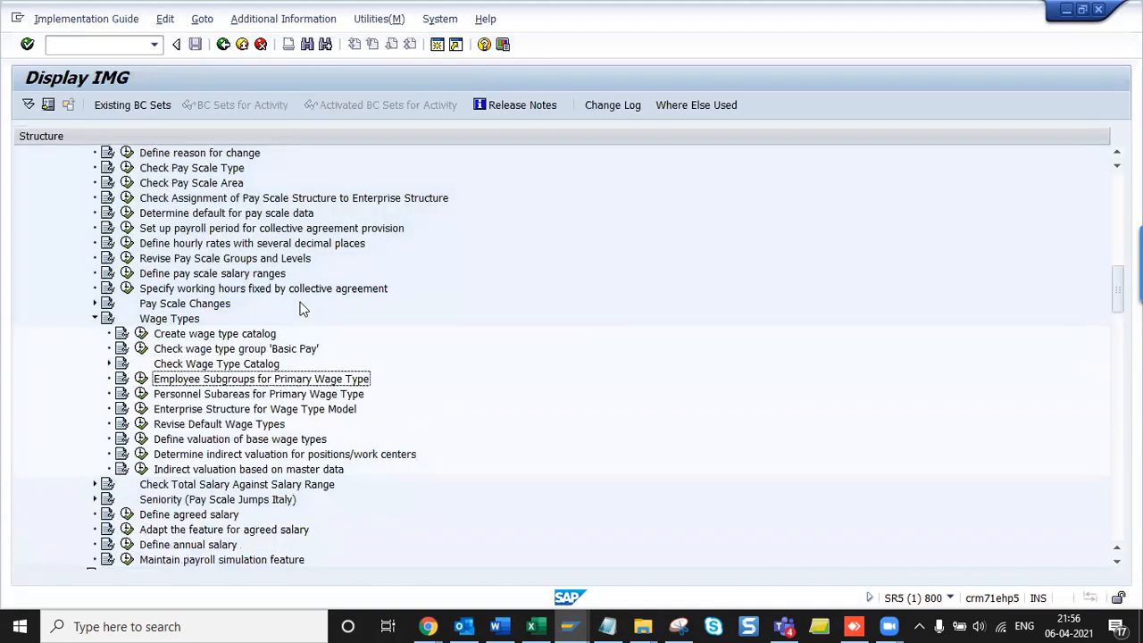
key(alt+Tab)
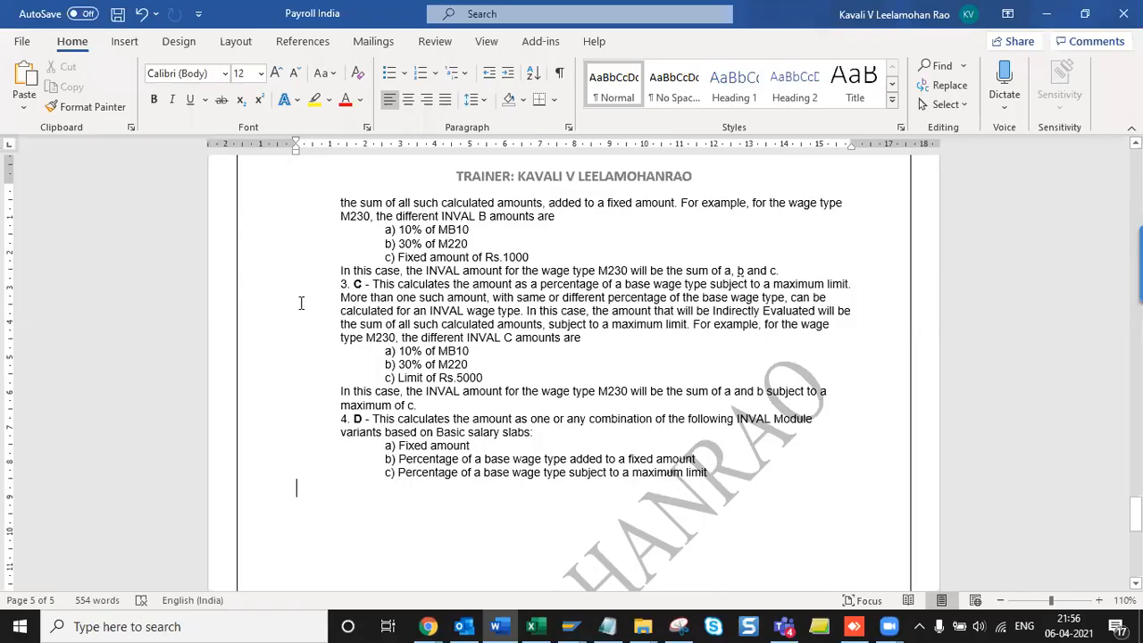
text(Employee Subgroups for Primary Wage Type)
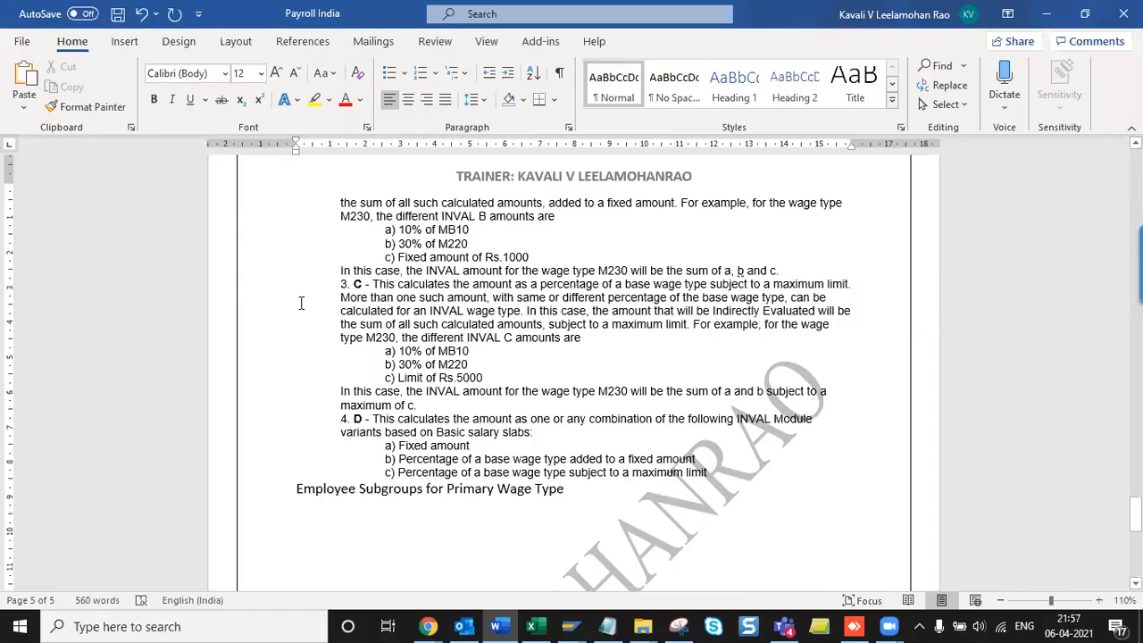
key(Home)
key(Return)
key(End)
text(:)
key(Return)
- Open the table for country grouping 40 and give Class I ES grouping 1
key(alt+Tab)
key(Left)
key(Return)
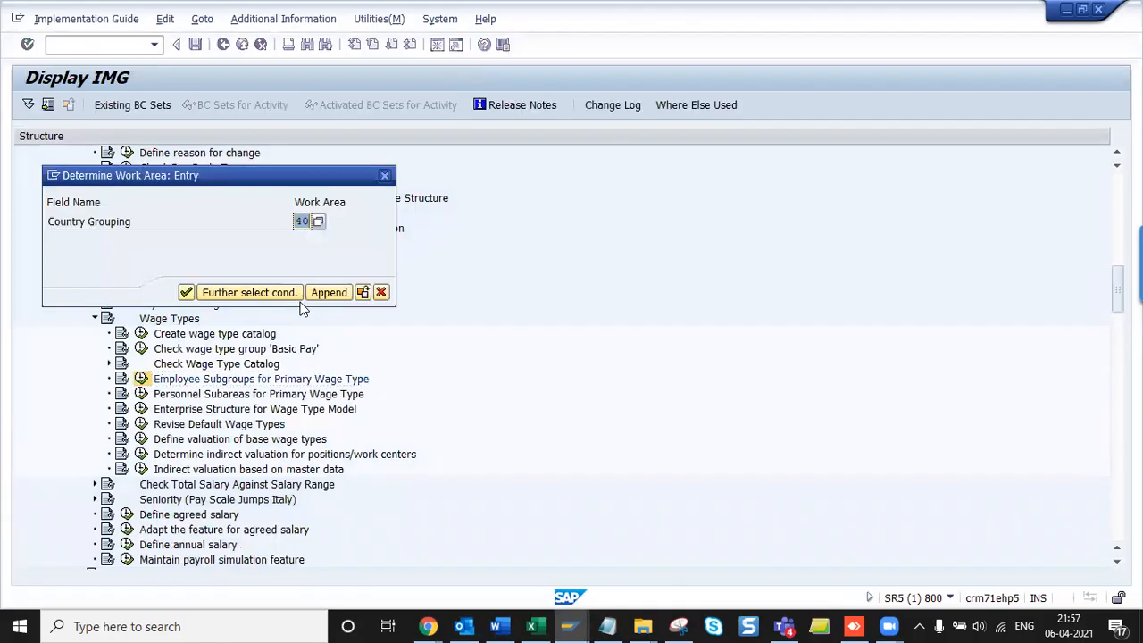
key(Return)
text(1)
click(486, 409)
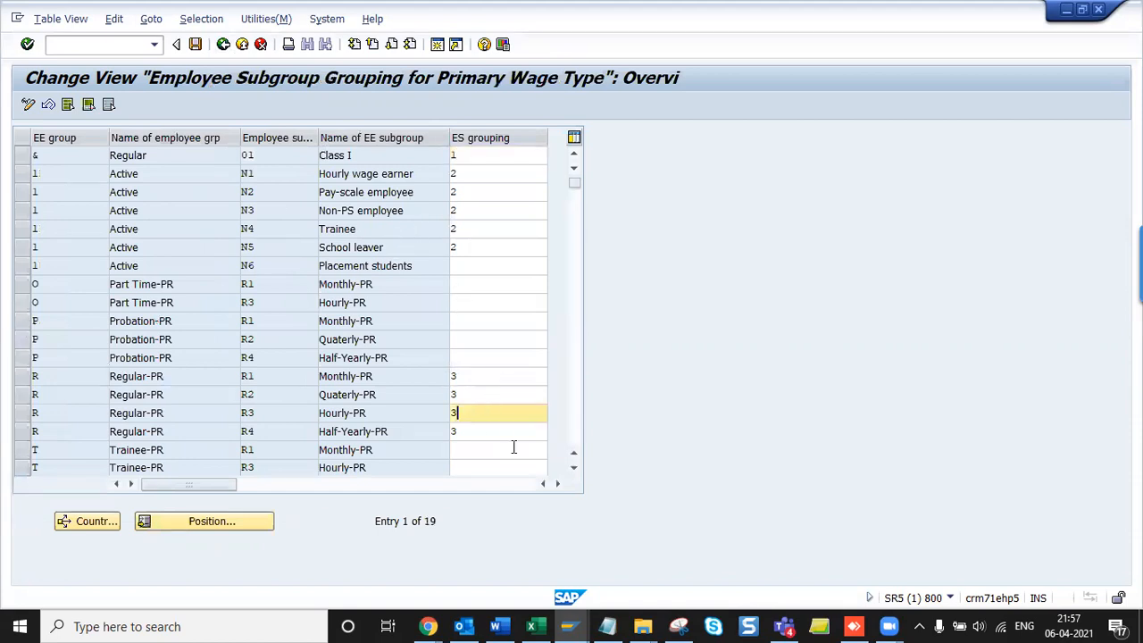
- Snip the table title and column headers, paste the image into Payroll India, and save
key(alt+Tab)
key(Tab)
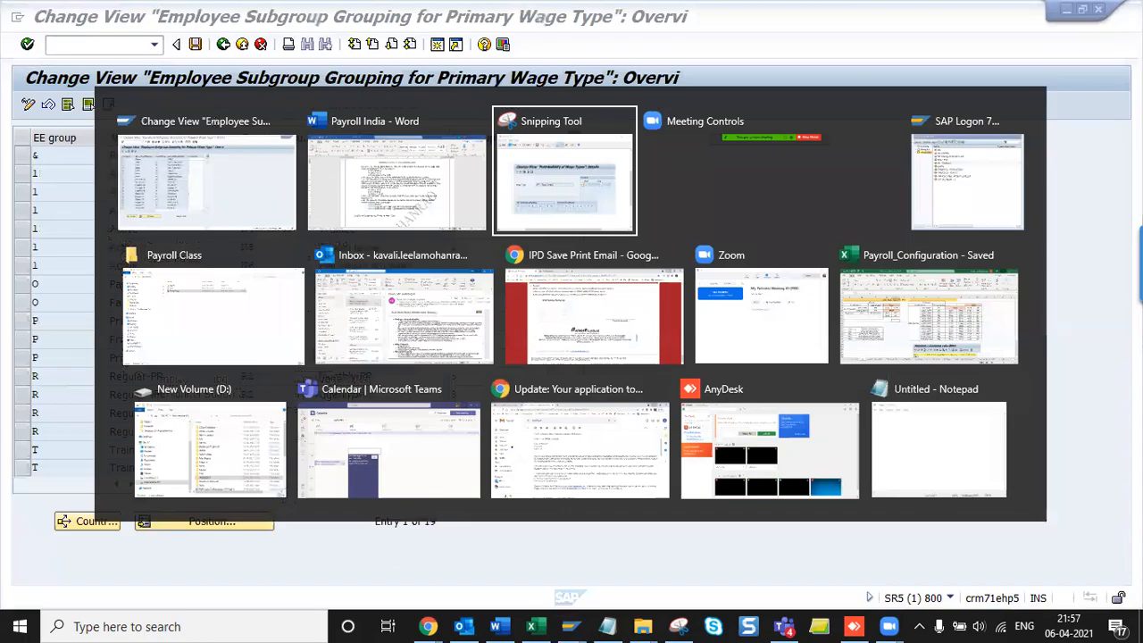
key(ctrl+n)
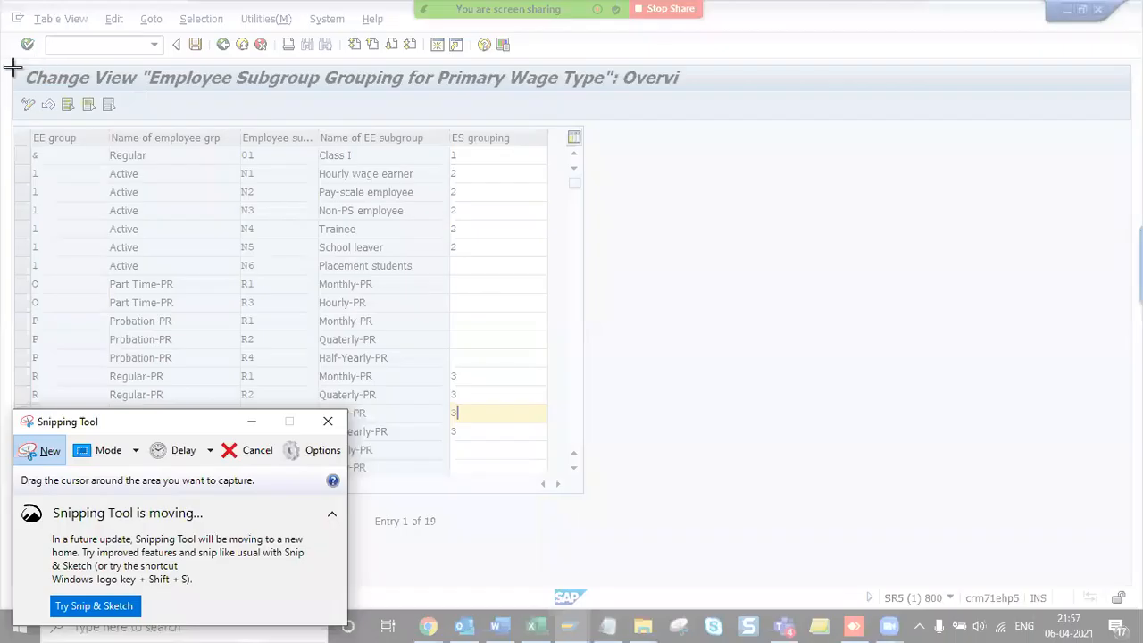
drag(1, 60, 690, 163)
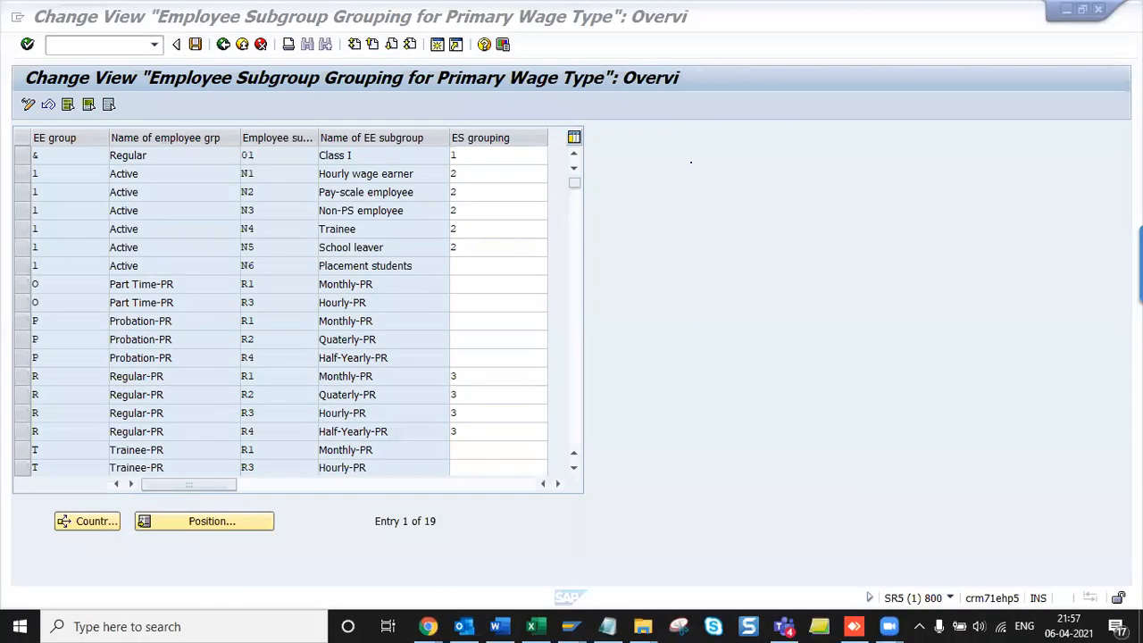
key(alt+Tab)
key(alt+Tab)
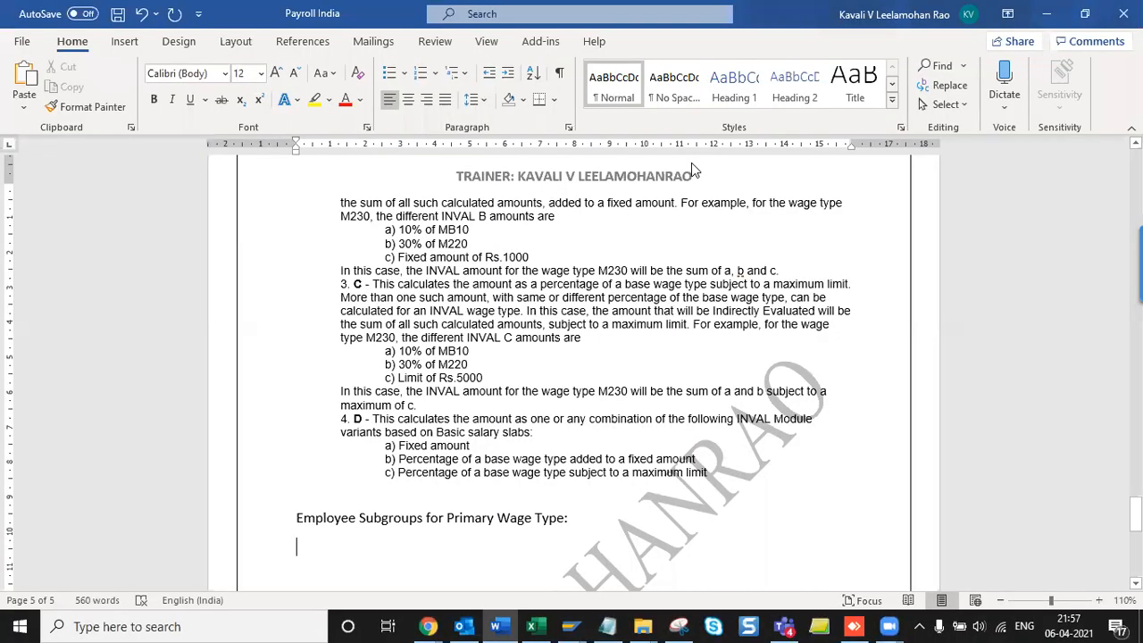
key(ctrl+v)
key(ctrl+s)
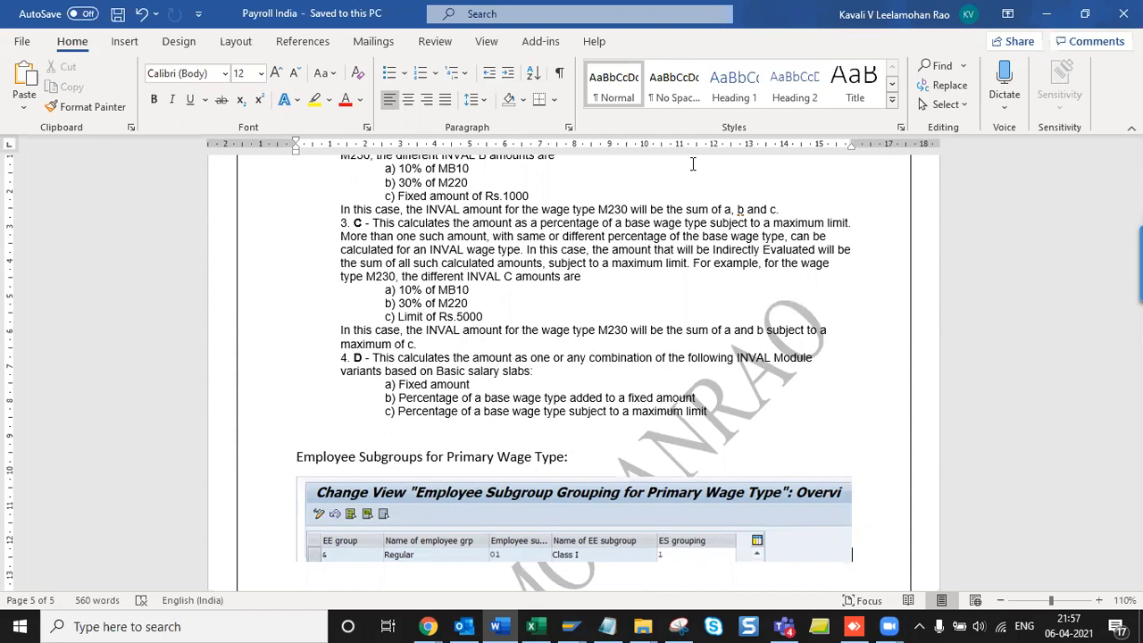
key(alt+Tab)
key(alt+Tab)
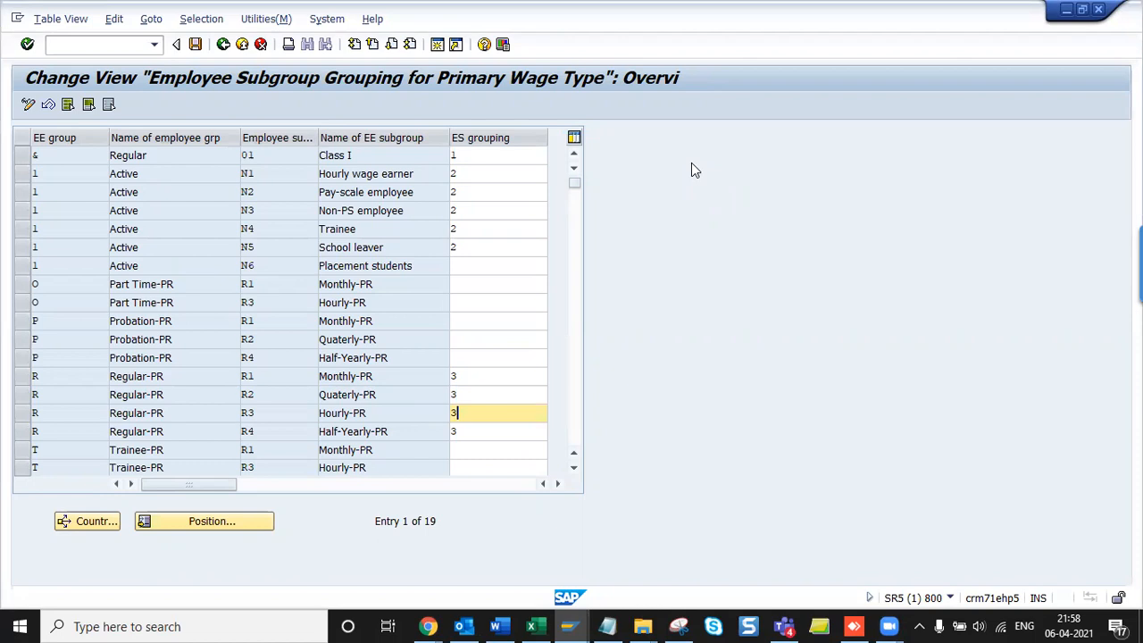
- Save the ES groupings and add a 'Personnel Subareas for Primary Wage Type' heading in Word
key(ctrl+s)
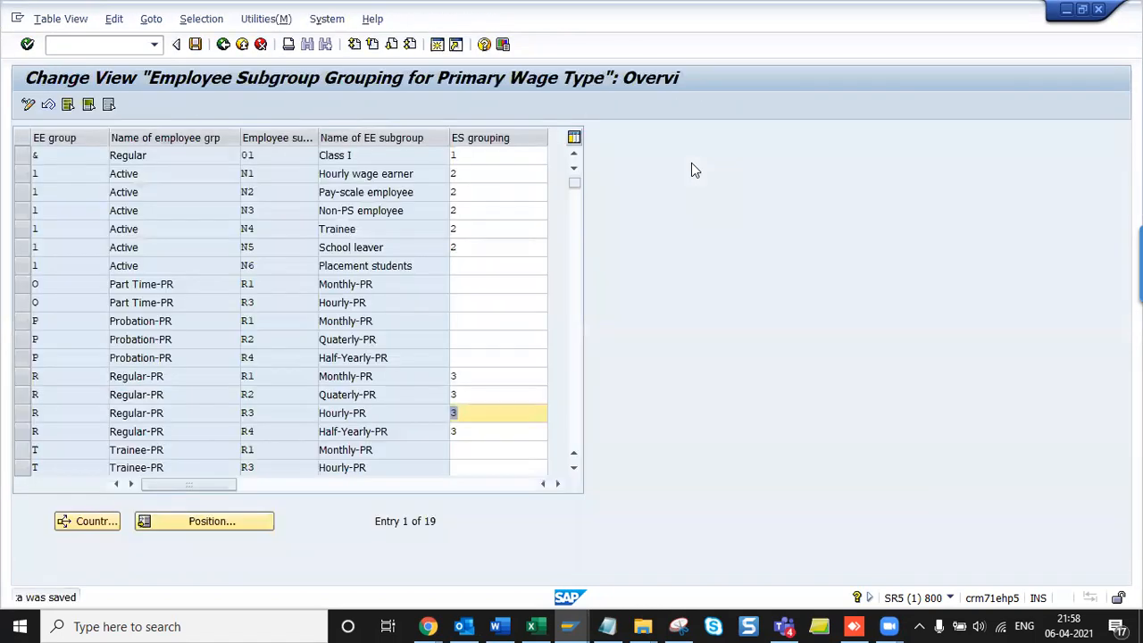
key(F3)
key(Down)
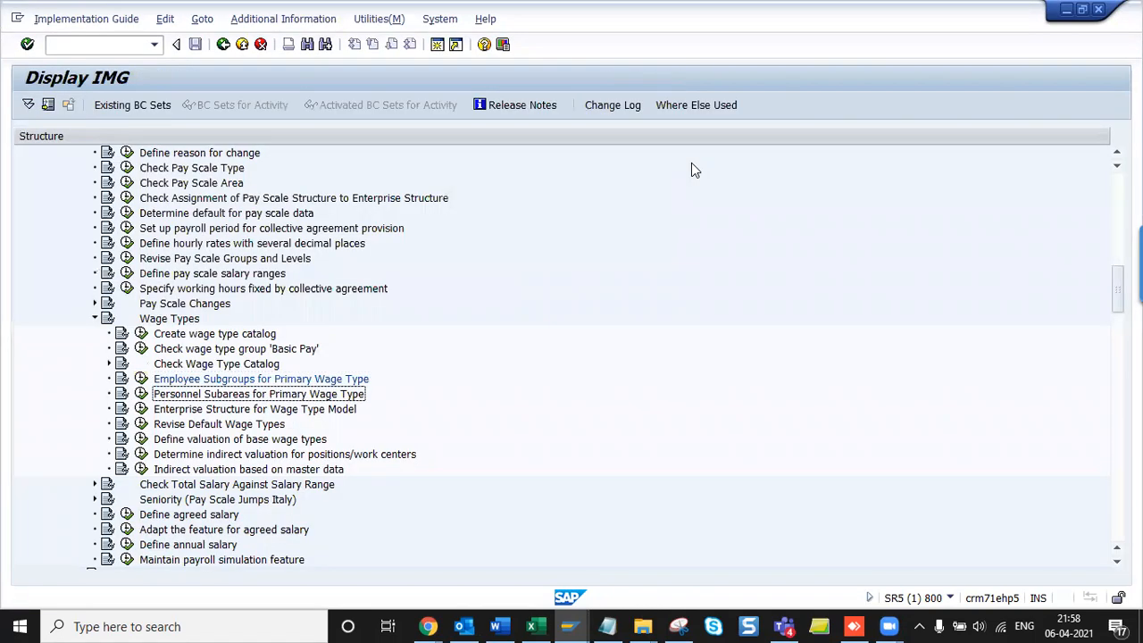
key(alt+Tab)
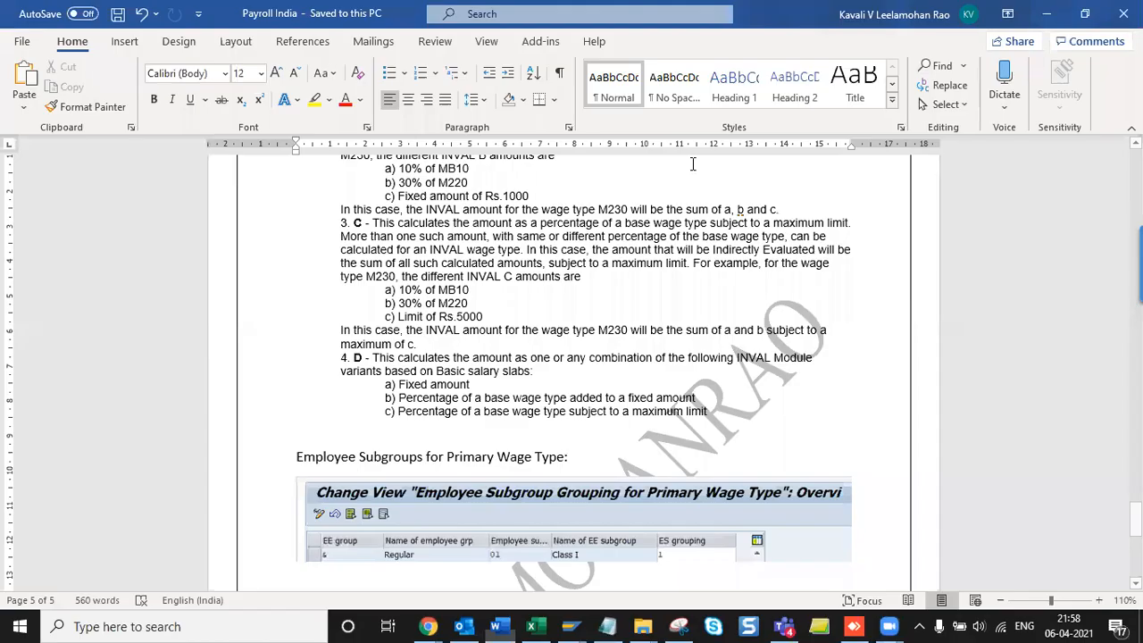
text(Personnel Subareas for Primary Wage Type)
key(Return)
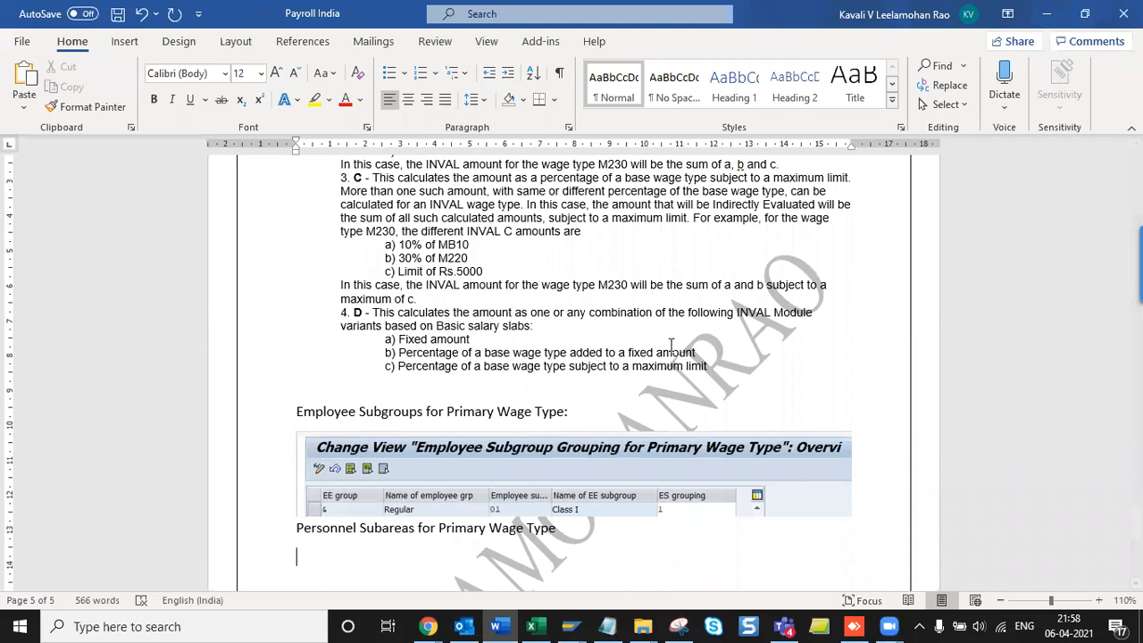
- Enter PS Grouping 1 for the three personnel area 0001 subareas
key(alt+Tab)
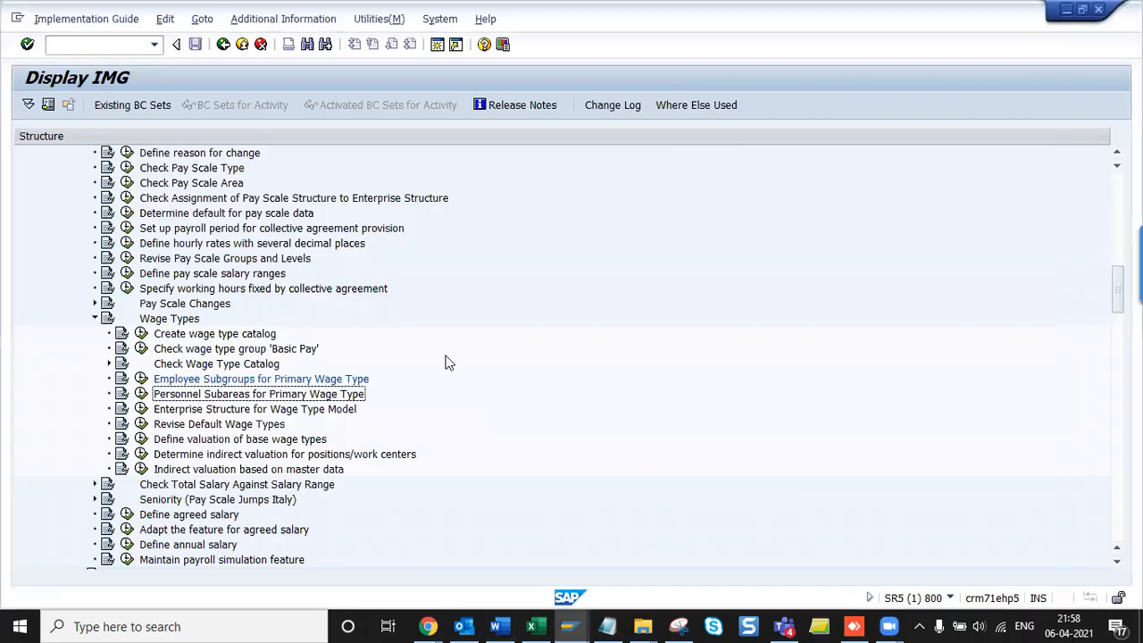
key(F2)
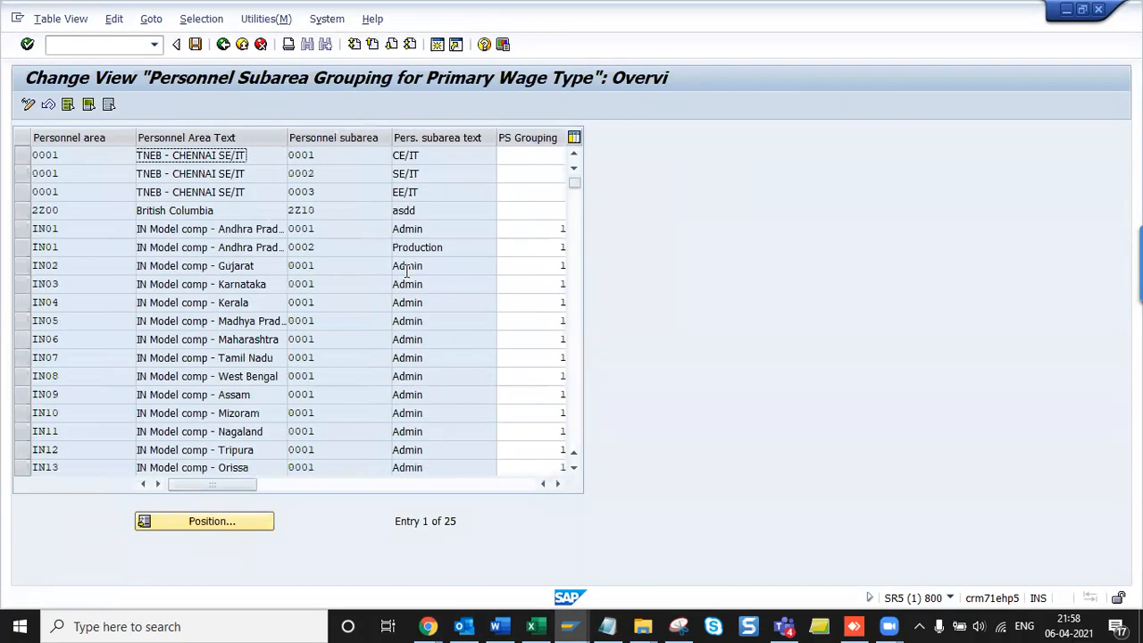
key(Tab)
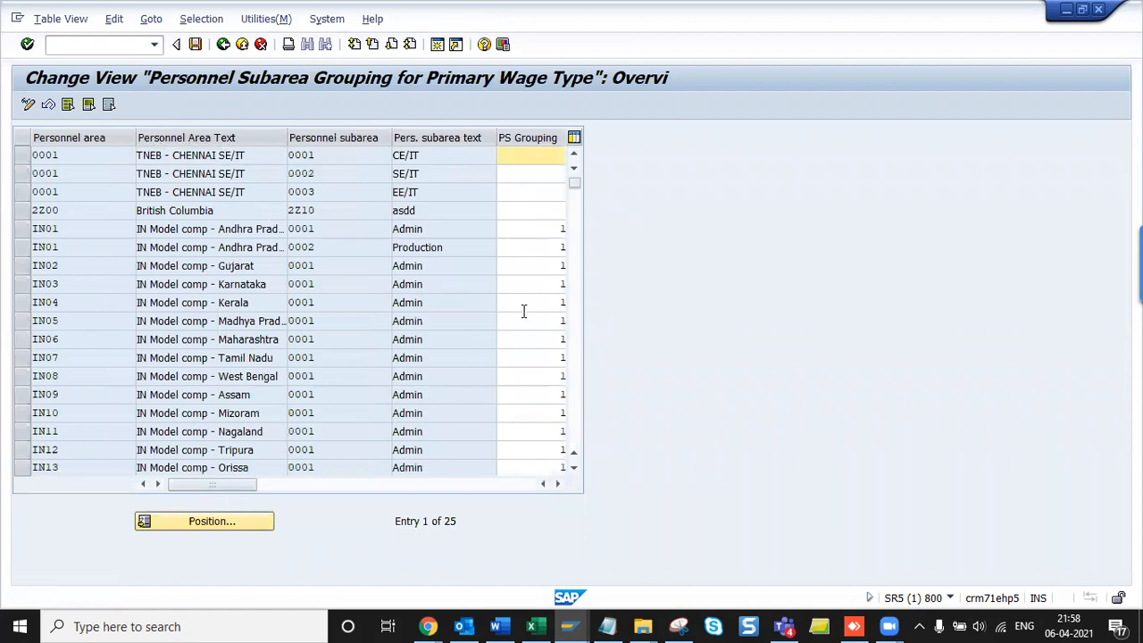
key(Tab)
text(1)
key(Tab)
text(1)
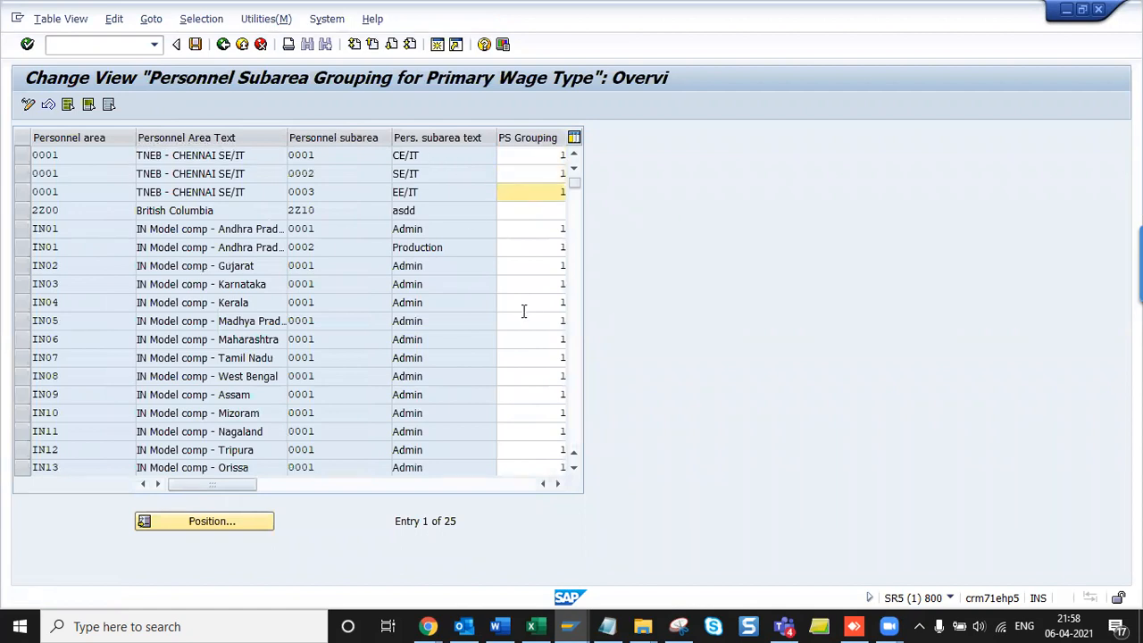
click(540, 268)
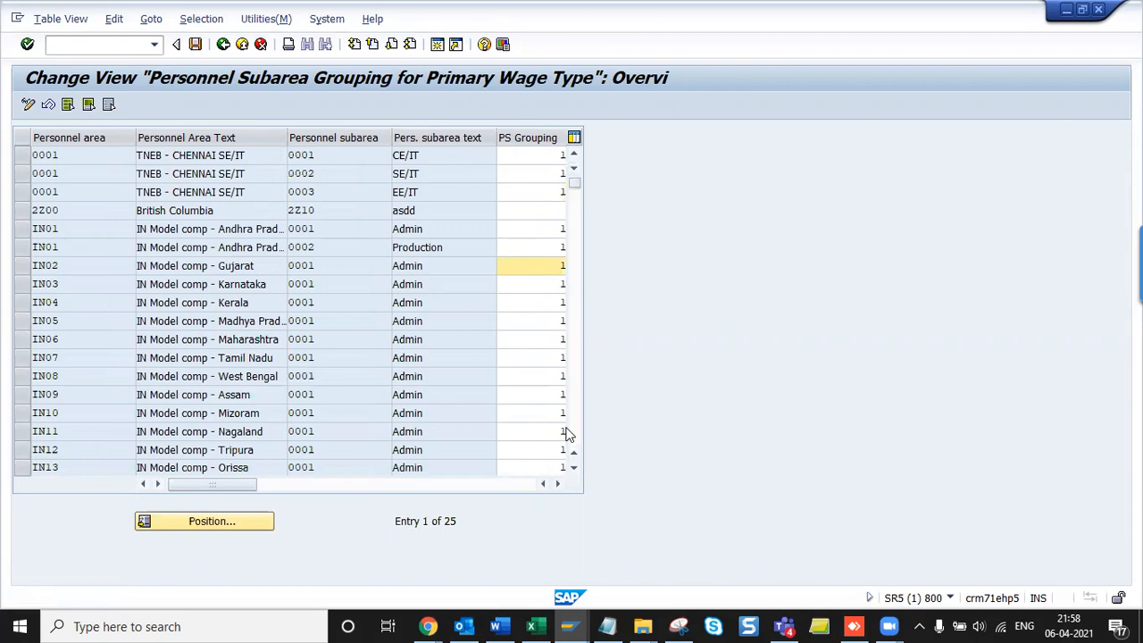
- Snip the table title and first three rows, paste under the heading, and save Payroll India
key(alt+Tab)
click(40, 57)
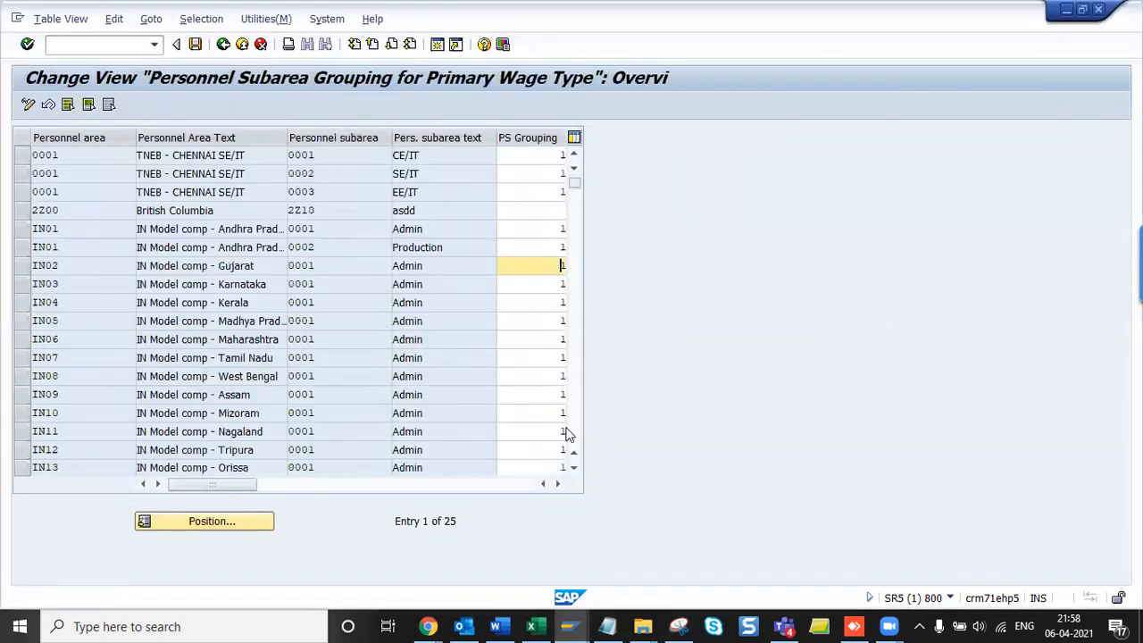
drag(12, 59, 677, 202)
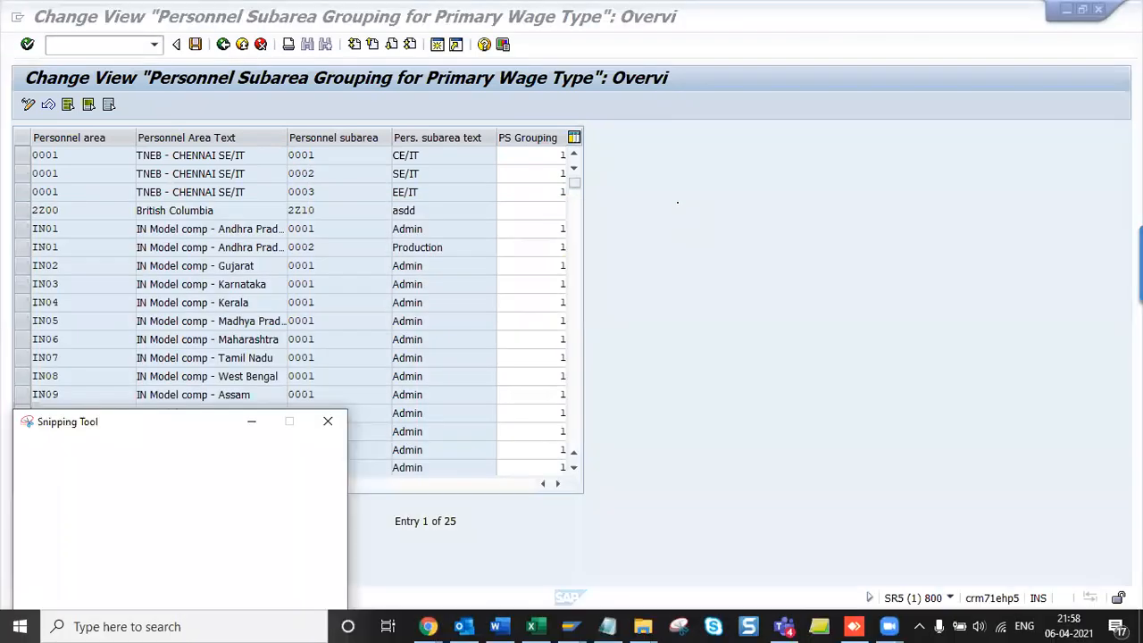
key(alt+Tab)
key(alt+Tab)
key(ctrl+v)
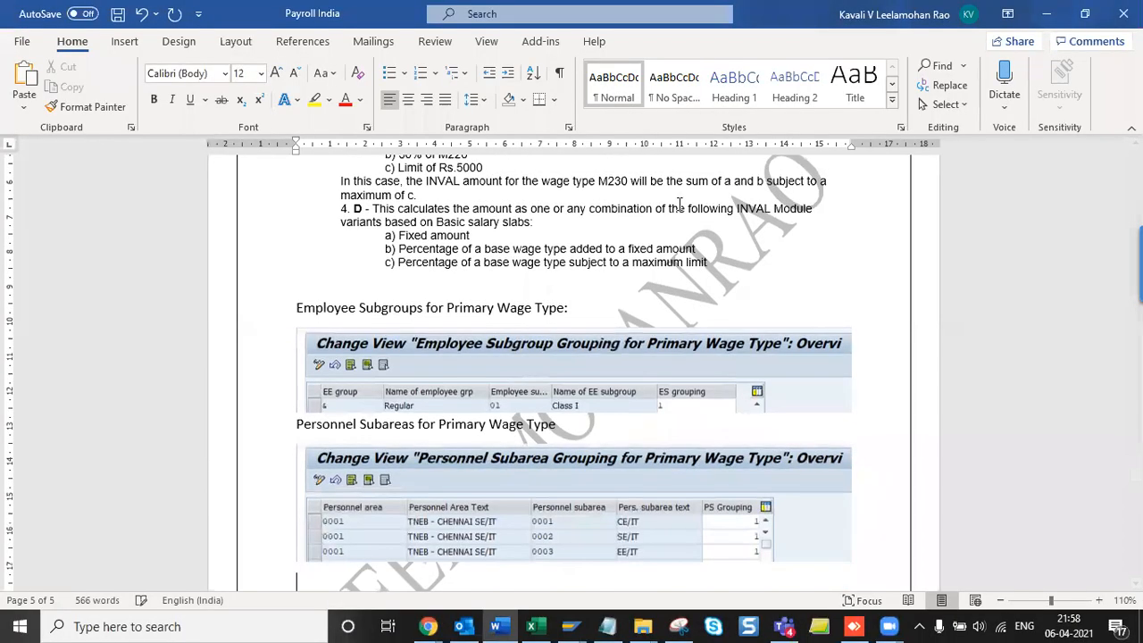
key(ctrl+s)
key(alt+Tab)
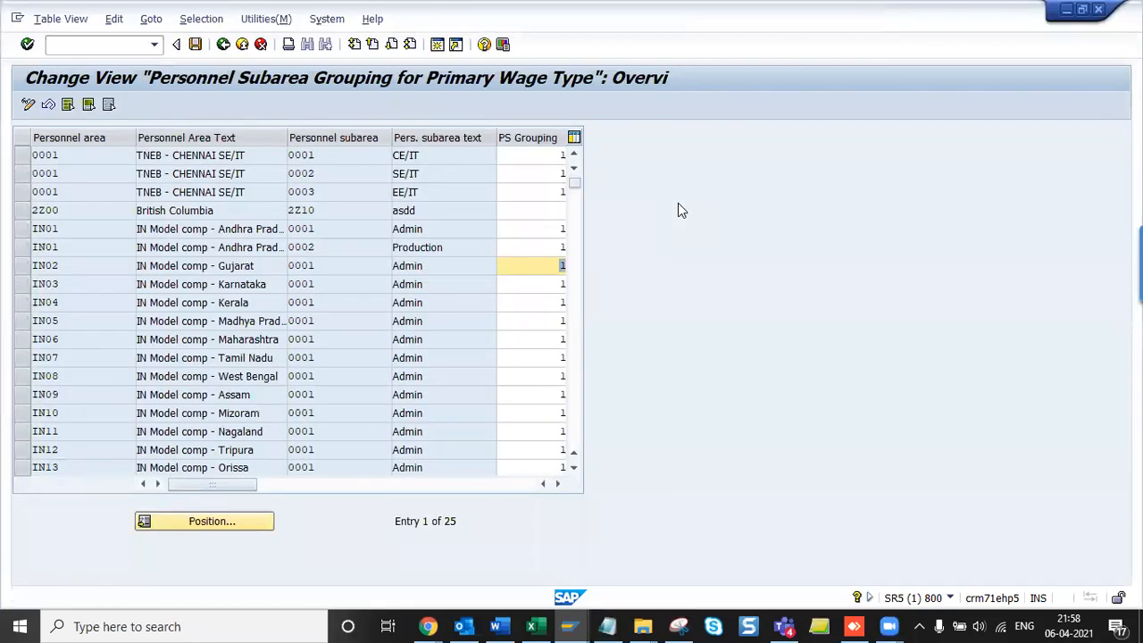
- Confirm the customizing request and select Enterprise Structure for Wage Type Model in the tree
key(F3)
key(Down)
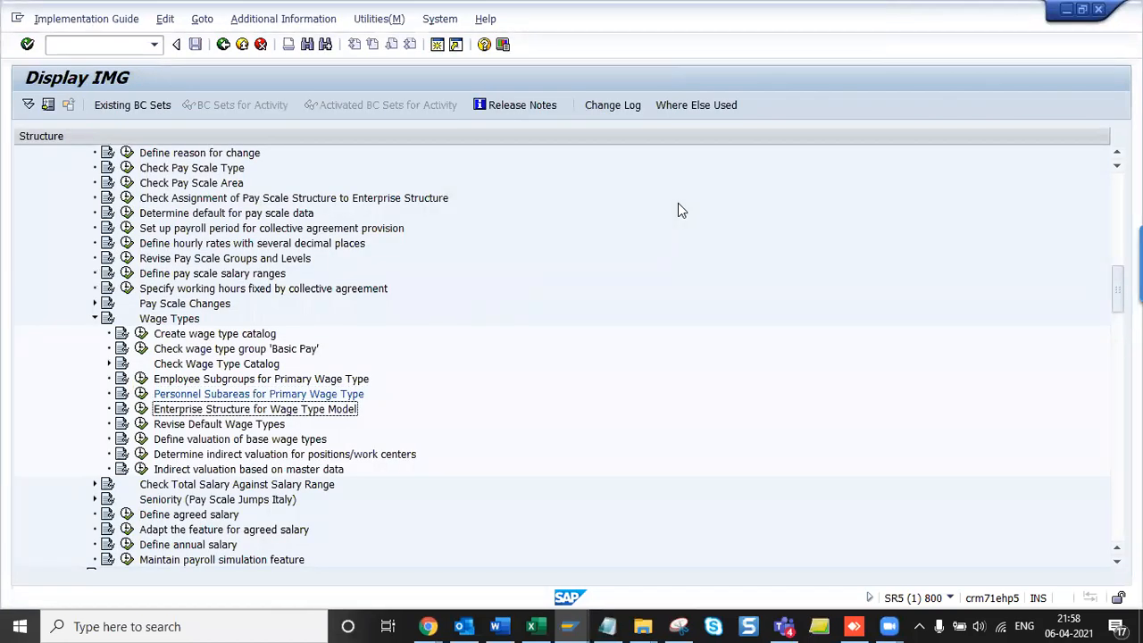
key(alt+Tab)
scroll(678, 202, down, 2)
key(alt+Tab)
- Run Enterprise Structure for Wage Type Model and display the LGMST Planned payment specification documentation
click(142, 409)
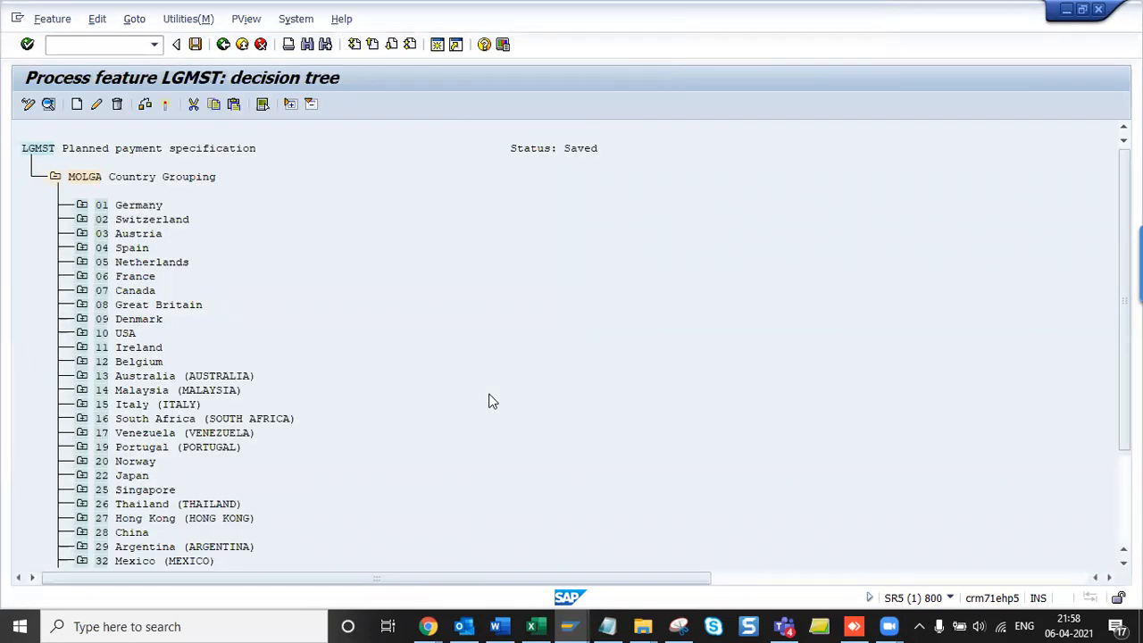
click(134, 25)
click(199, 96)
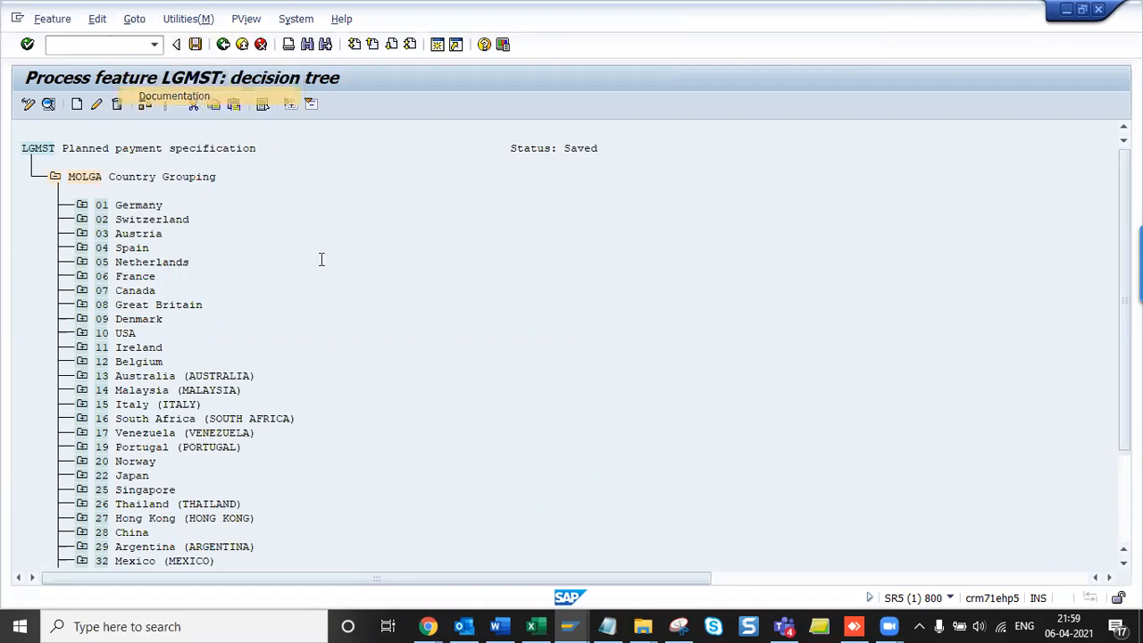
click(370, 419)
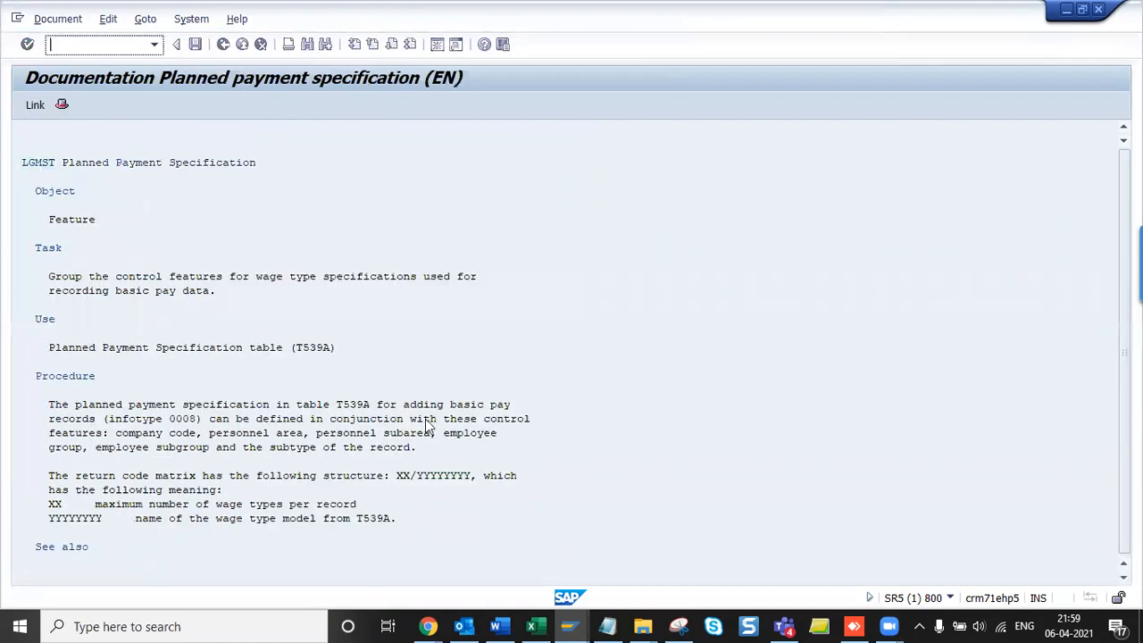
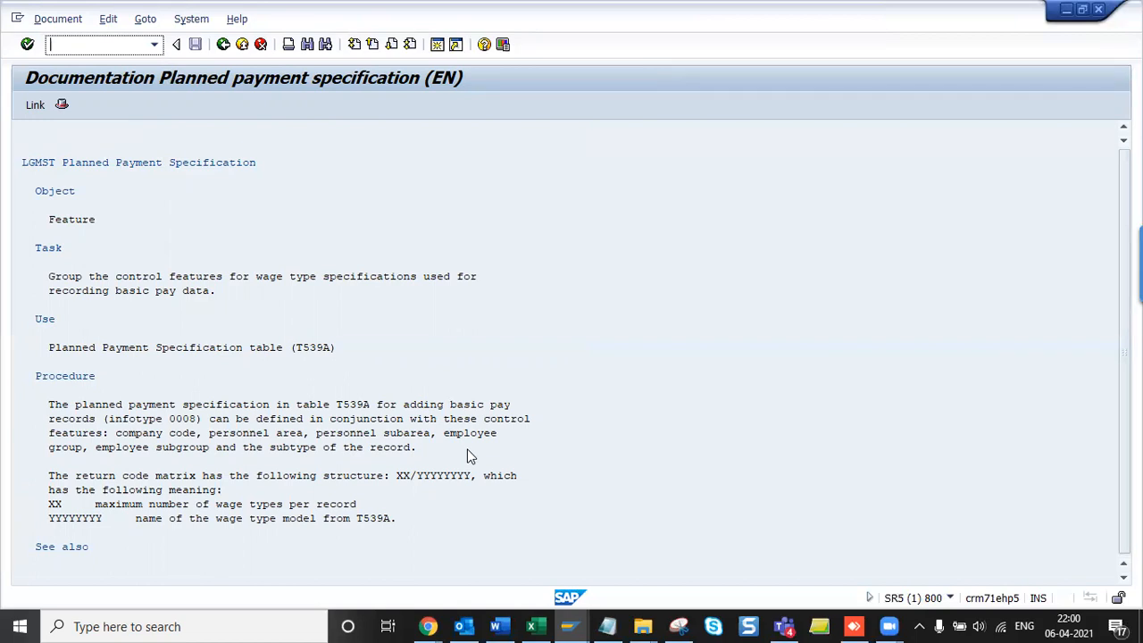
- Open feature LGMST in change mode and expand 40 India > PERSG Employee Group
key(F3)
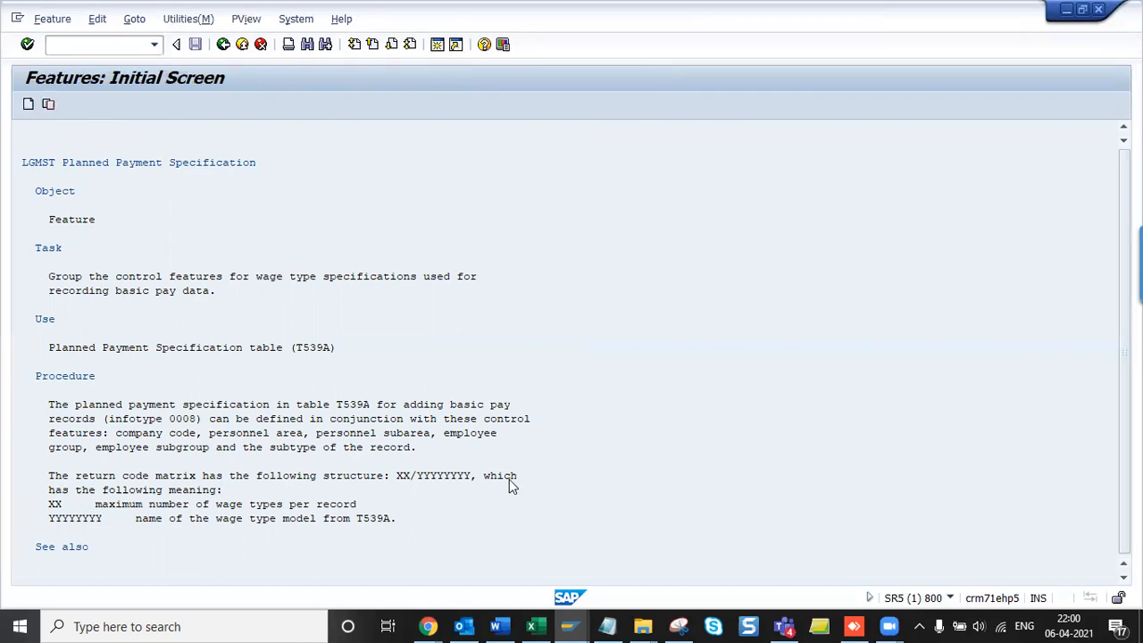
click(175, 310)
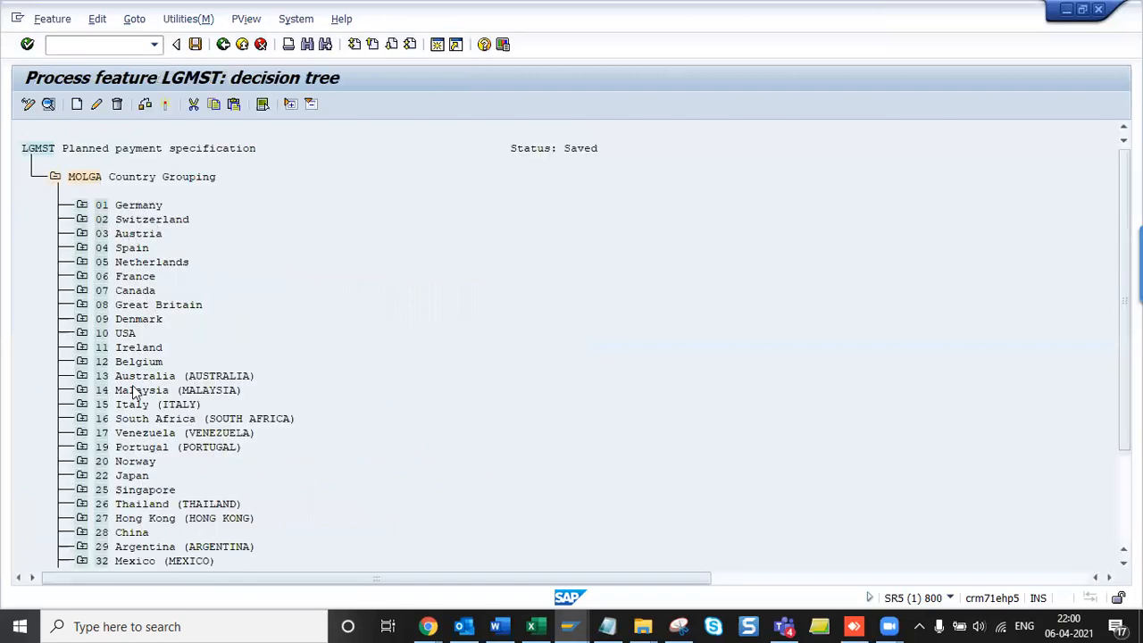
scroll(132, 385, down, 10)
click(83, 177)
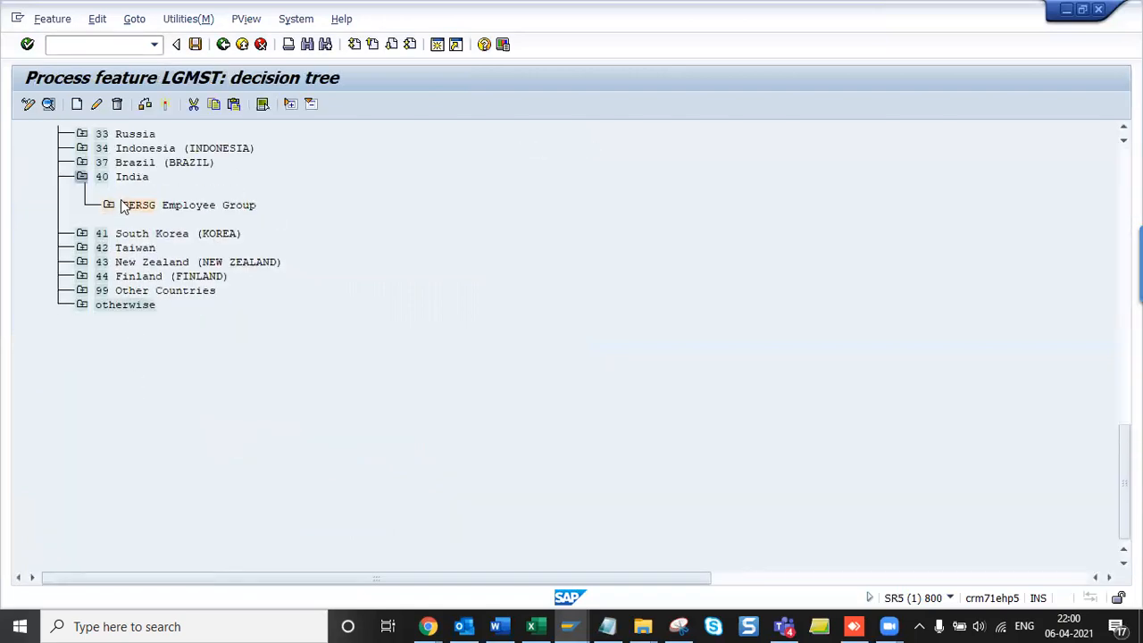
click(109, 204)
- Create a catch-all & value node under PERSG and start a child node beneath it
click(77, 103)
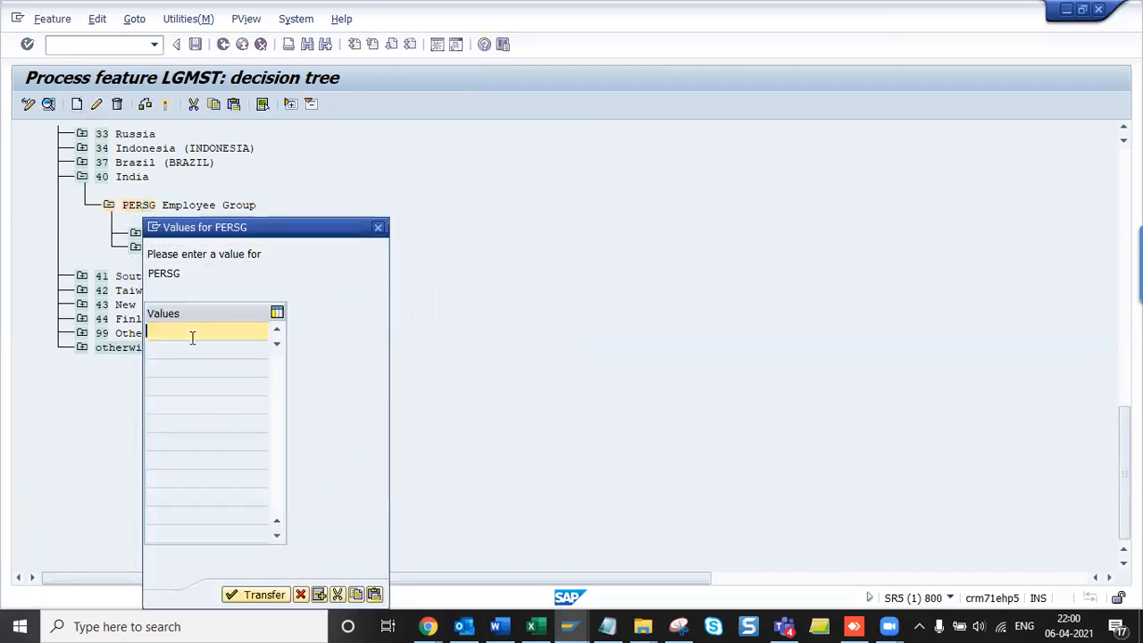
text(&)
key(Return)
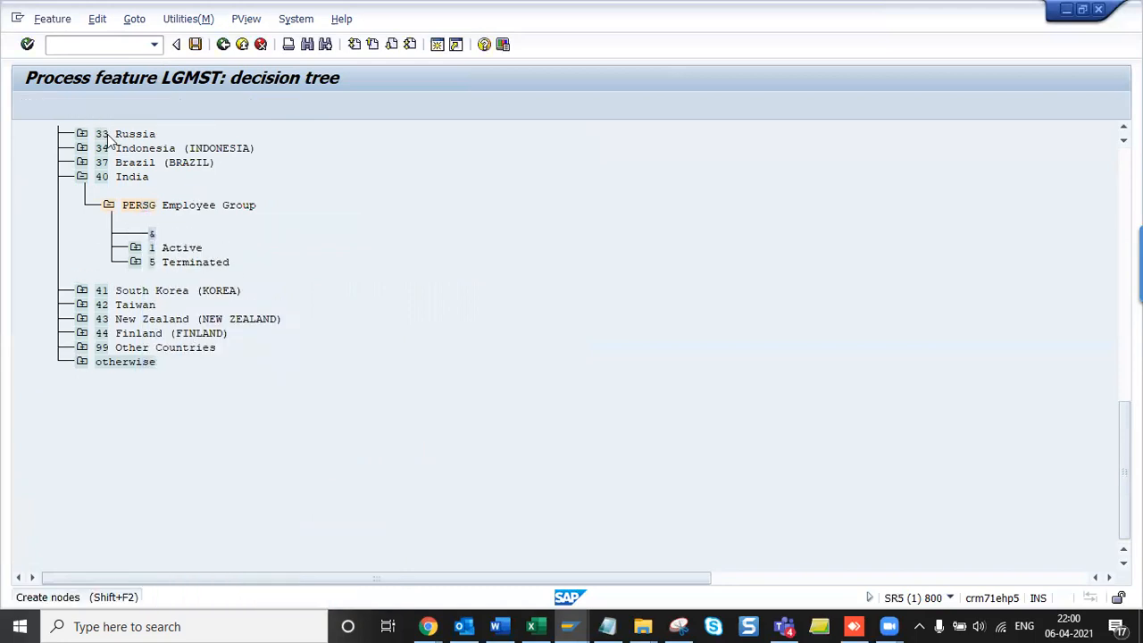
click(77, 103)
key(alt+Tab)
key(Tab)
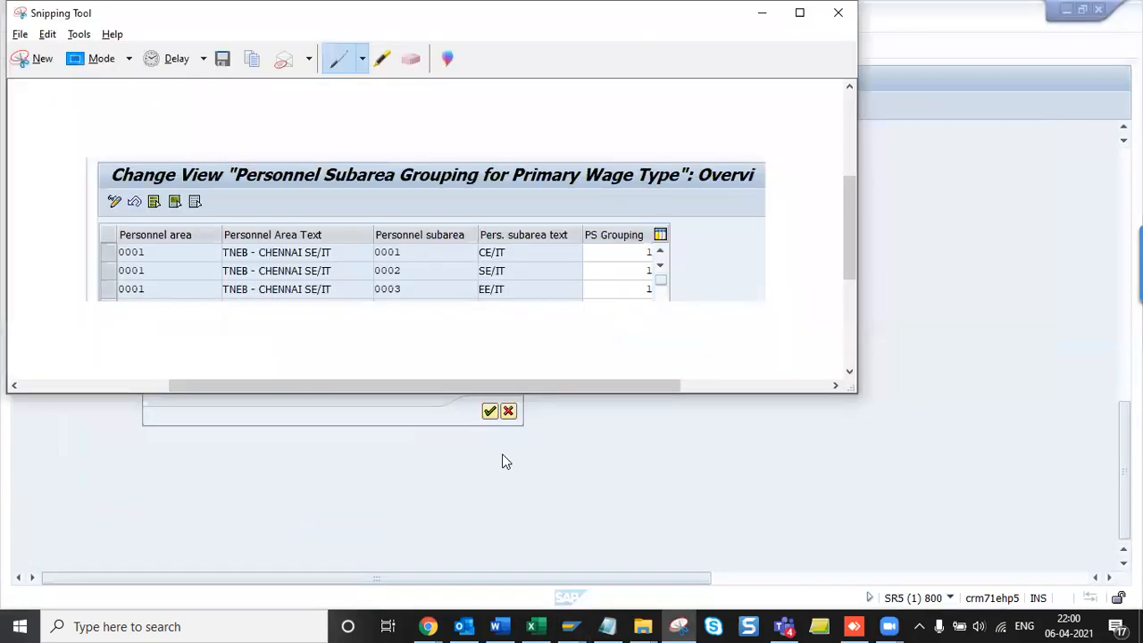
- Review the earlier Payroll India screenshots in Word, then go back to SAP's LGMST tree
key(alt+Tab)
key(Tab)
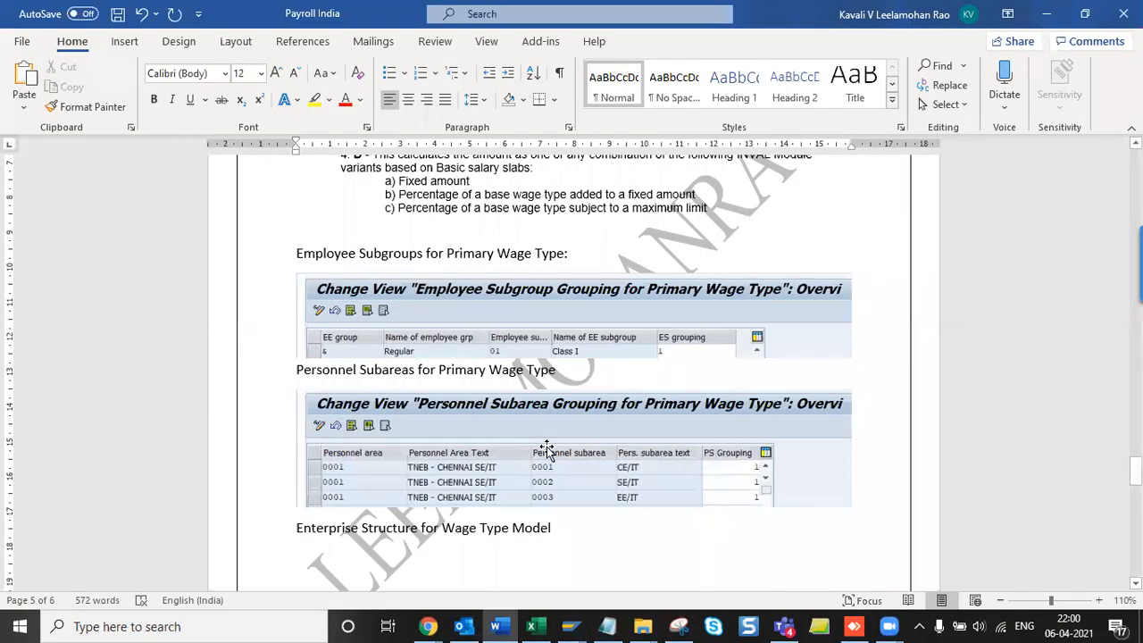
scroll(546, 446, up, 5)
scroll(546, 446, up, 10)
scroll(546, 446, down, 6)
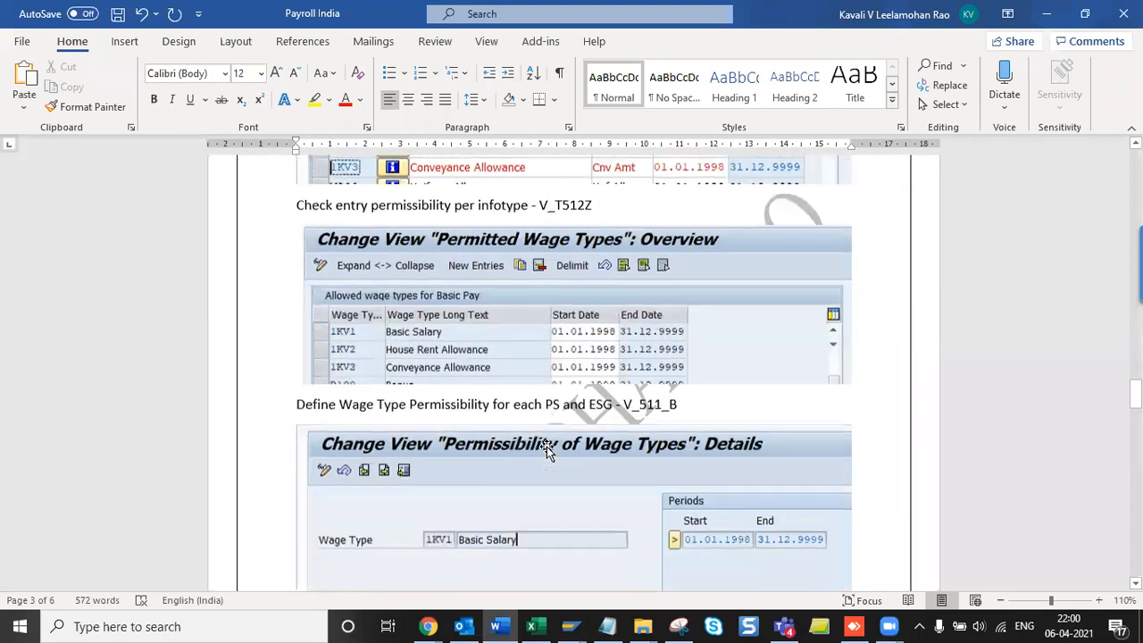
scroll(547, 448, down, 15)
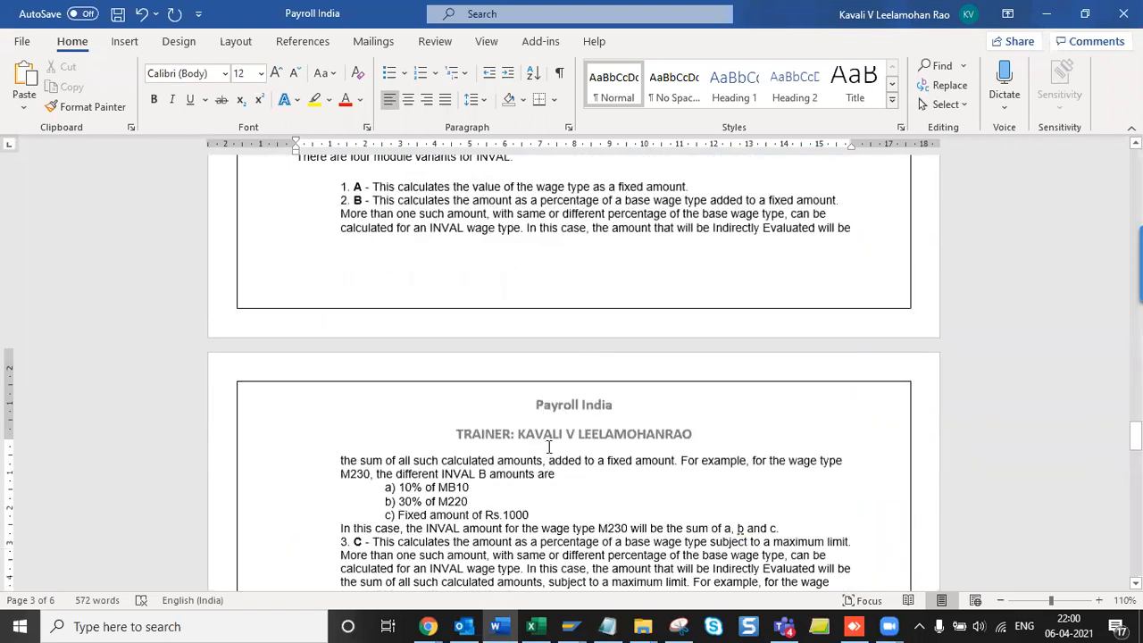
scroll(547, 449, up, 10)
scroll(547, 450, down, 5)
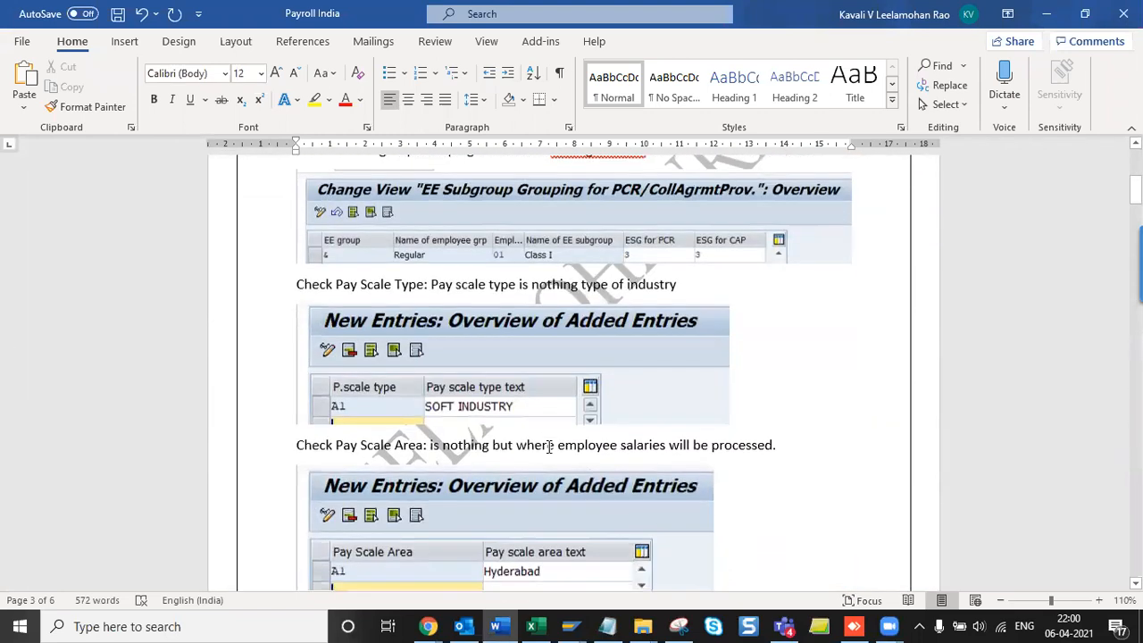
scroll(547, 446, down, 10)
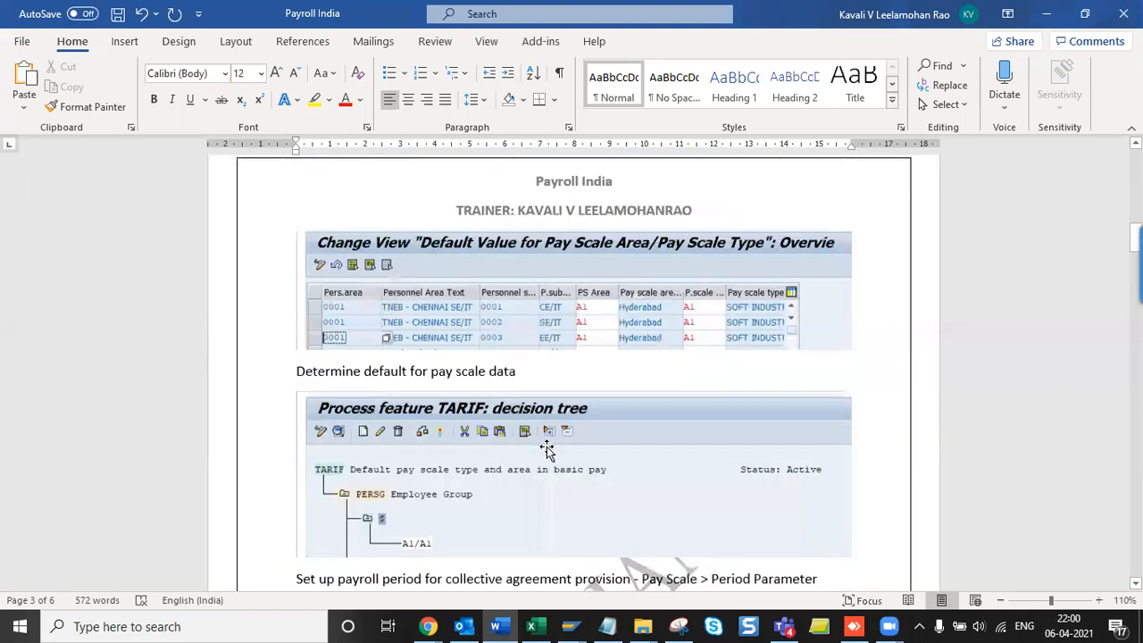
scroll(546, 449, down, 1)
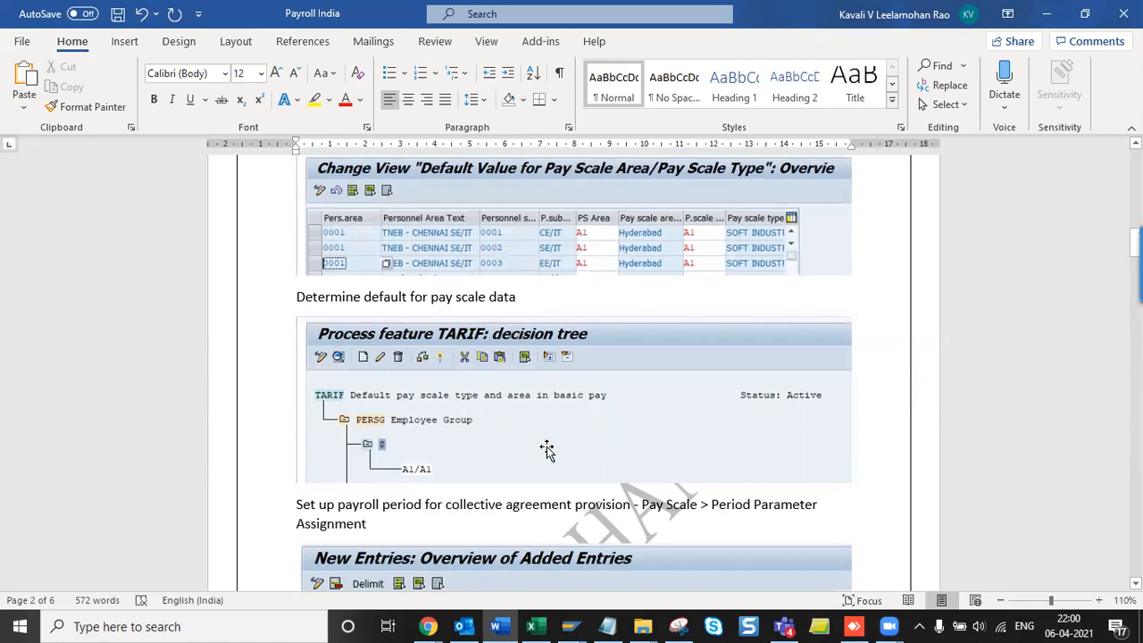
key(alt+Tab)
key(alt+Tab)
key(alt+Tab)
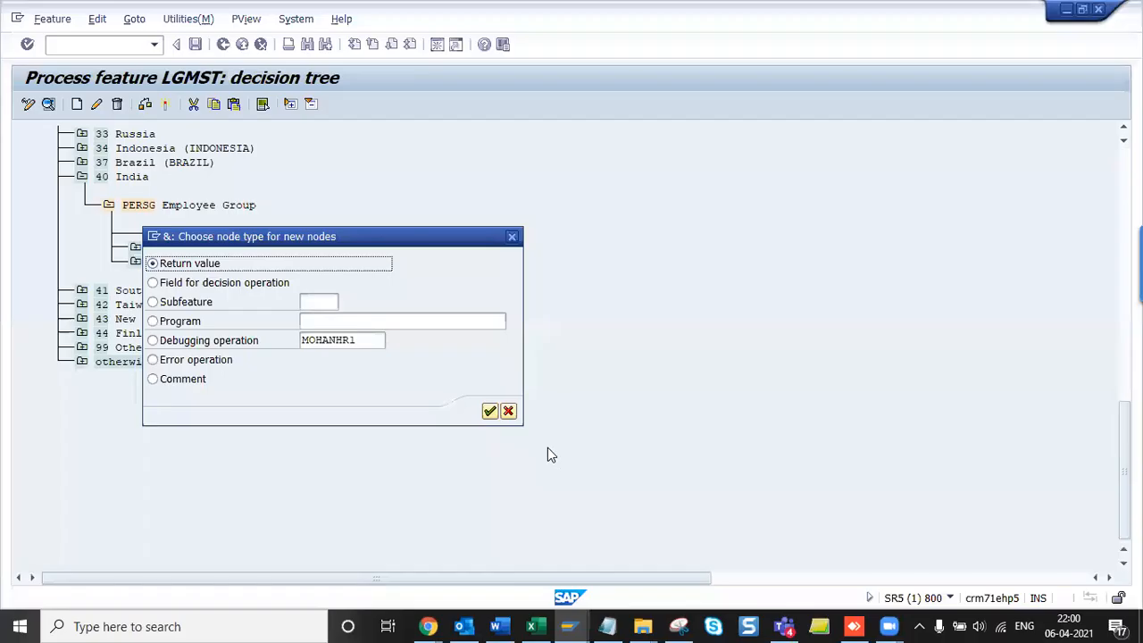
- Make the new node under & a return value of 20/KVLM
drag(329, 234, 620, 247)
key(alt+Tab)
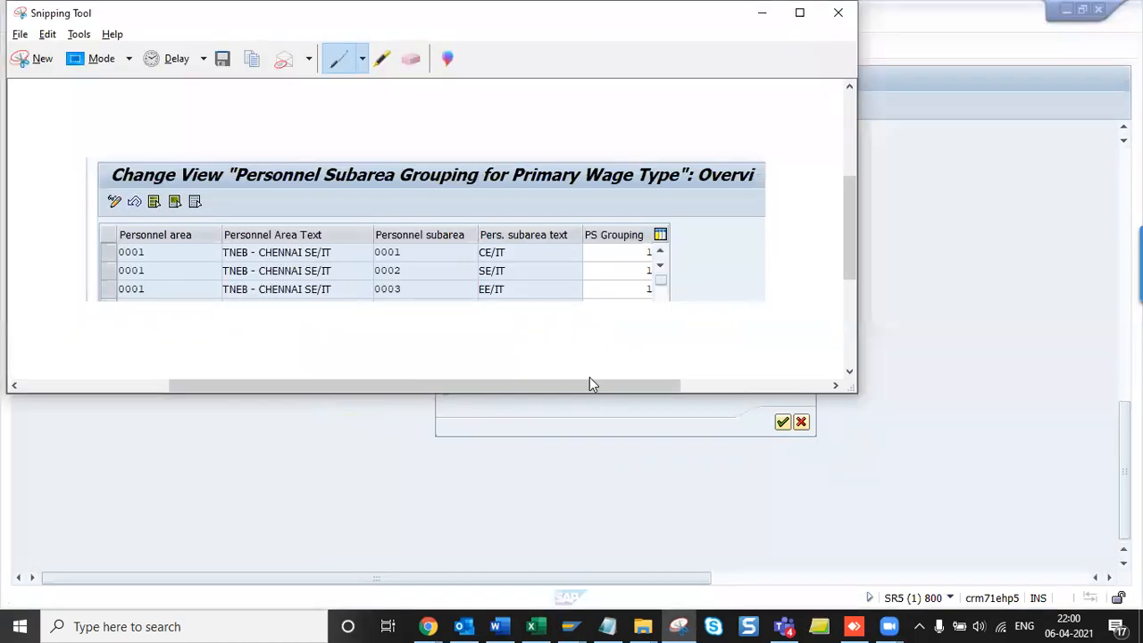
key(alt+Tab)
key(alt+Tab)
key(alt+Tab)
key(alt+Tab)
click(782, 422)
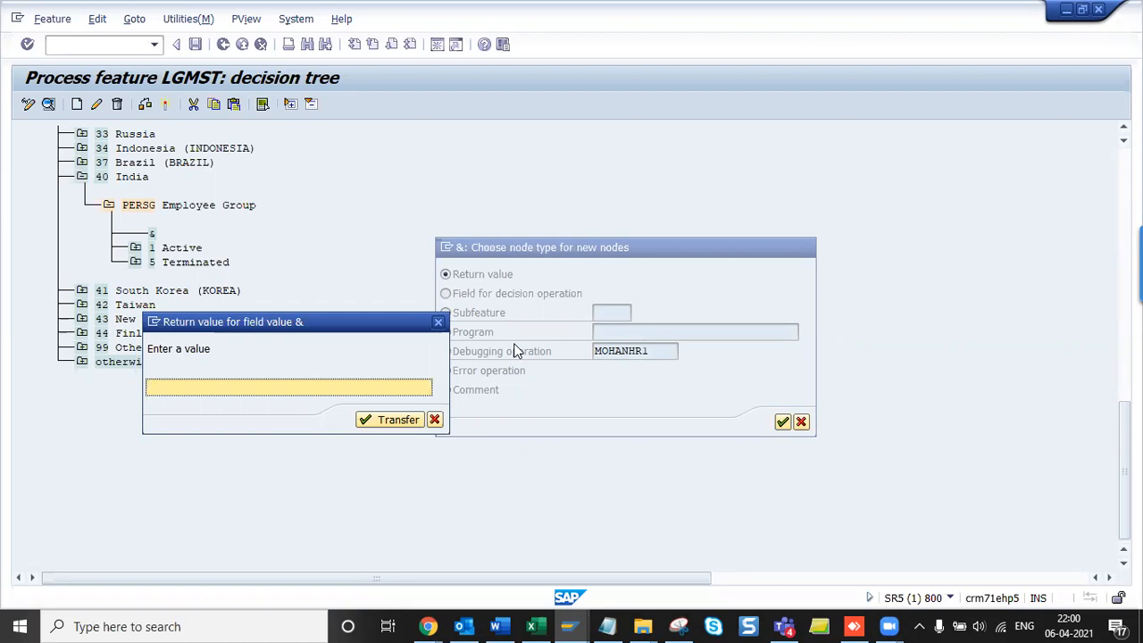
text(20)
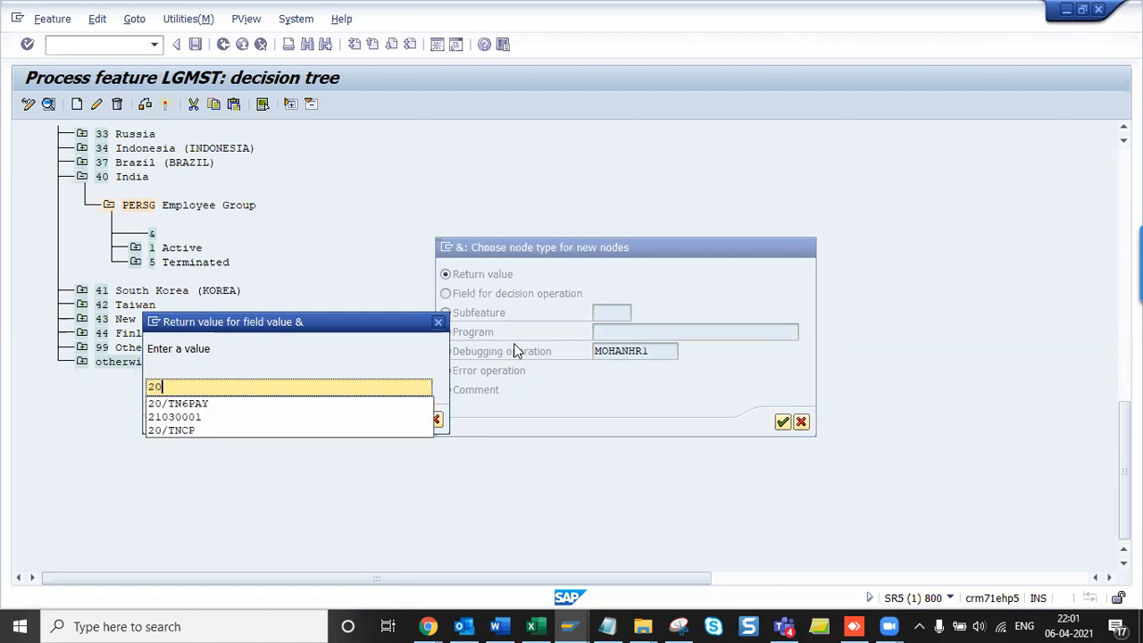
text(/KAV)
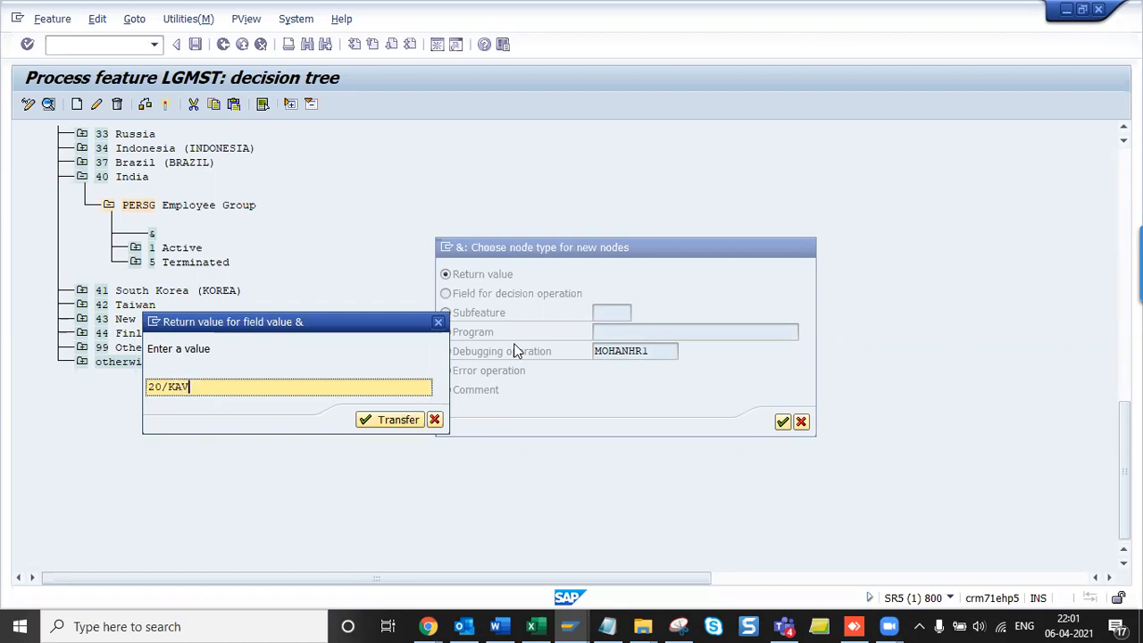
key(BackSpace)
key(BackSpace)
text(VLM)
click(393, 423)
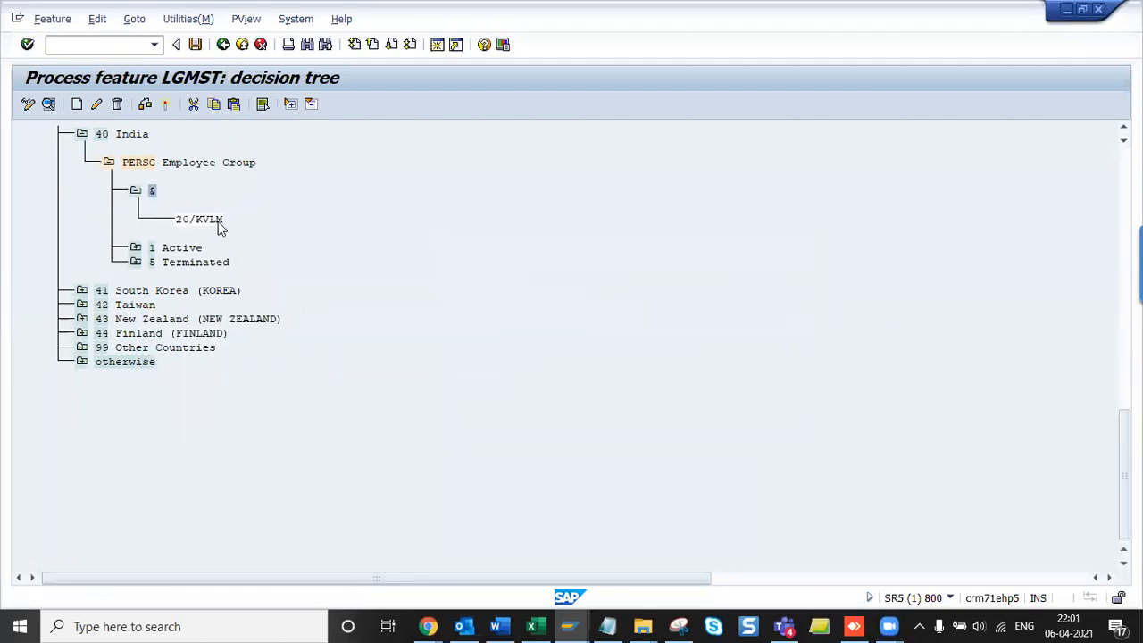
- Review the LGMST tree showing India's & Employee Group entry returning 20/KVLM
click(195, 227)
scroll(189, 226, up, 10)
scroll(198, 382, down, 1)
scroll(192, 392, up, 1)
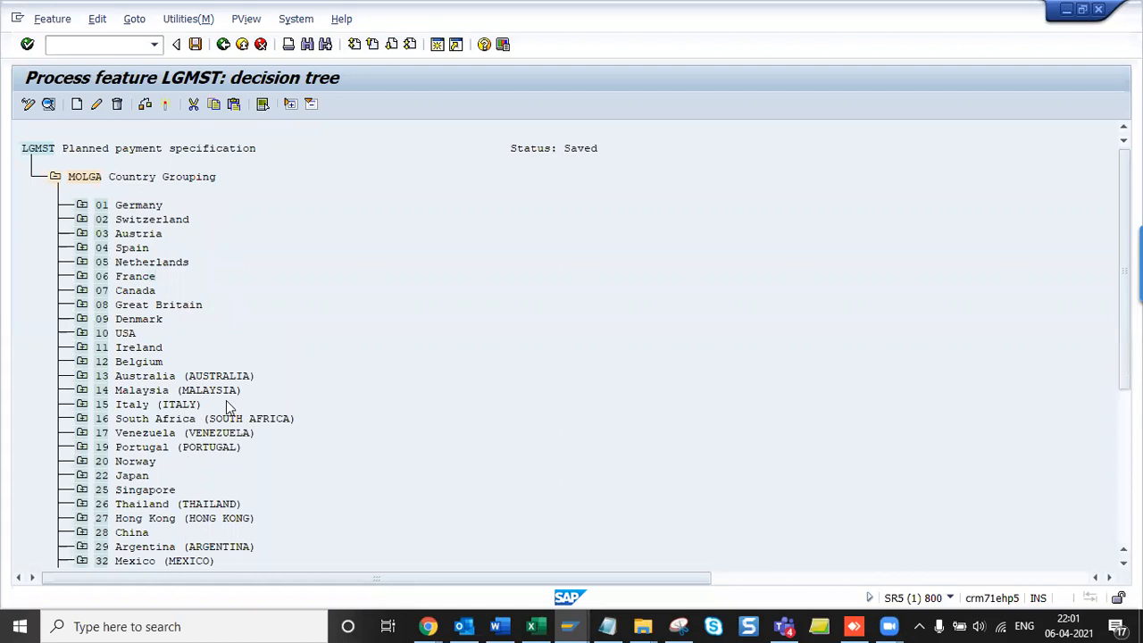
scroll(228, 408, down, 1)
scroll(227, 408, up, 1)
drag(25, 148, 258, 153)
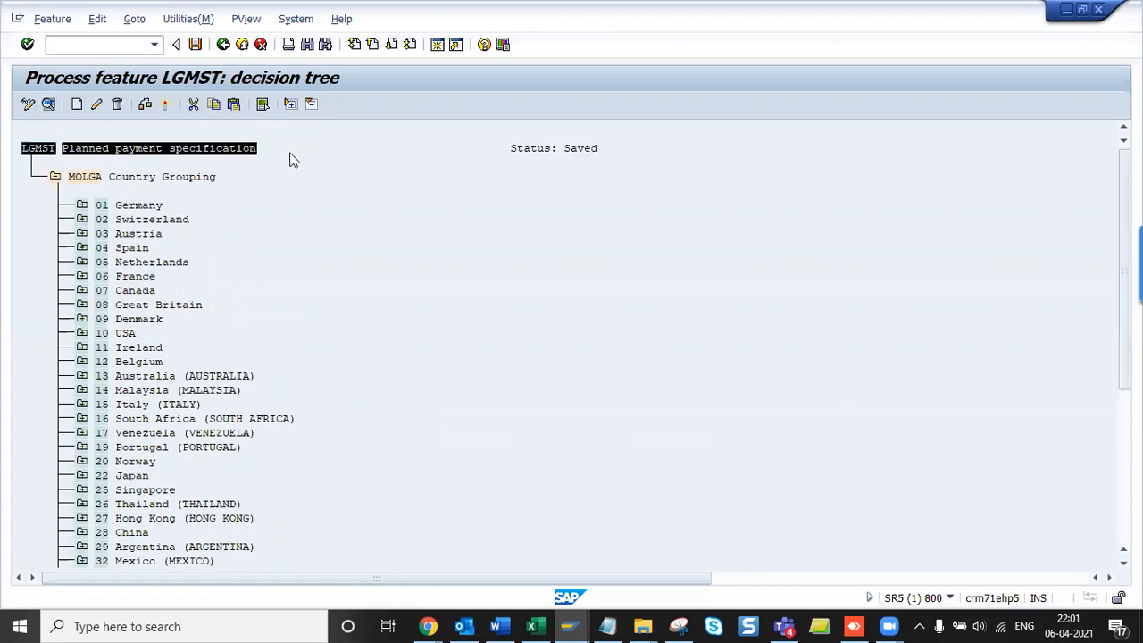
click(290, 158)
scroll(394, 338, down, 4)
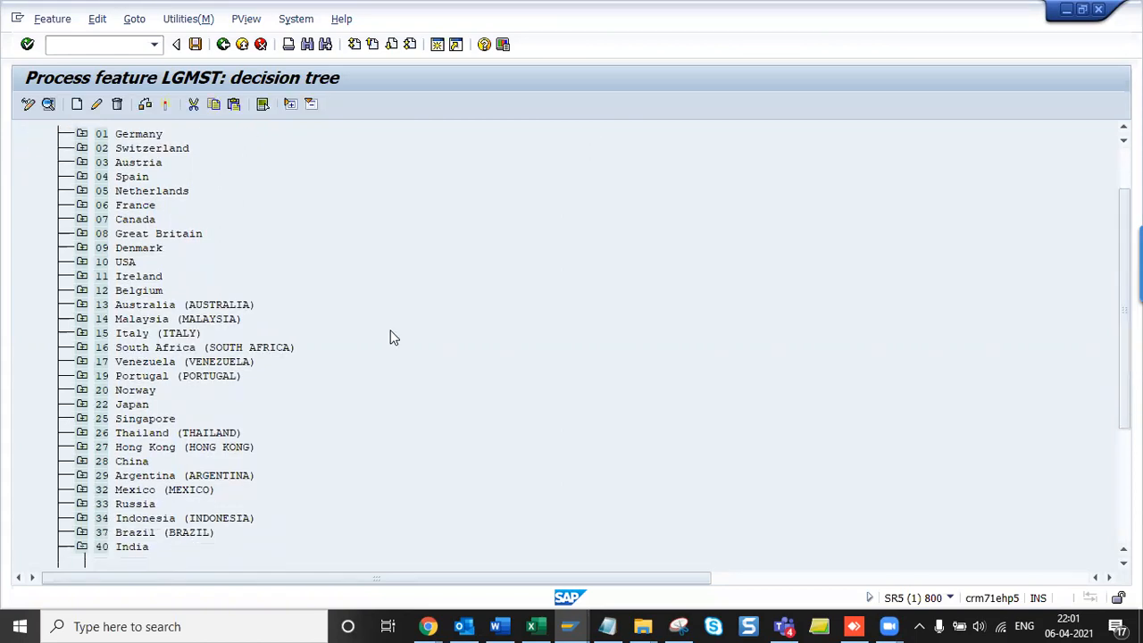
scroll(394, 337, down, 2)
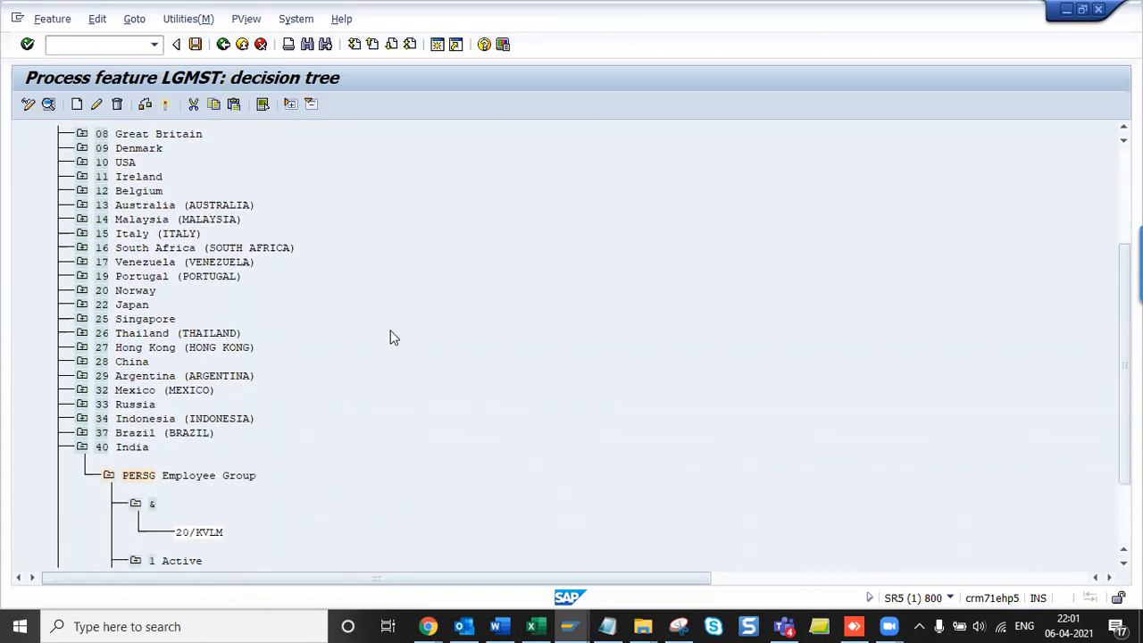
scroll(304, 521, down, 10)
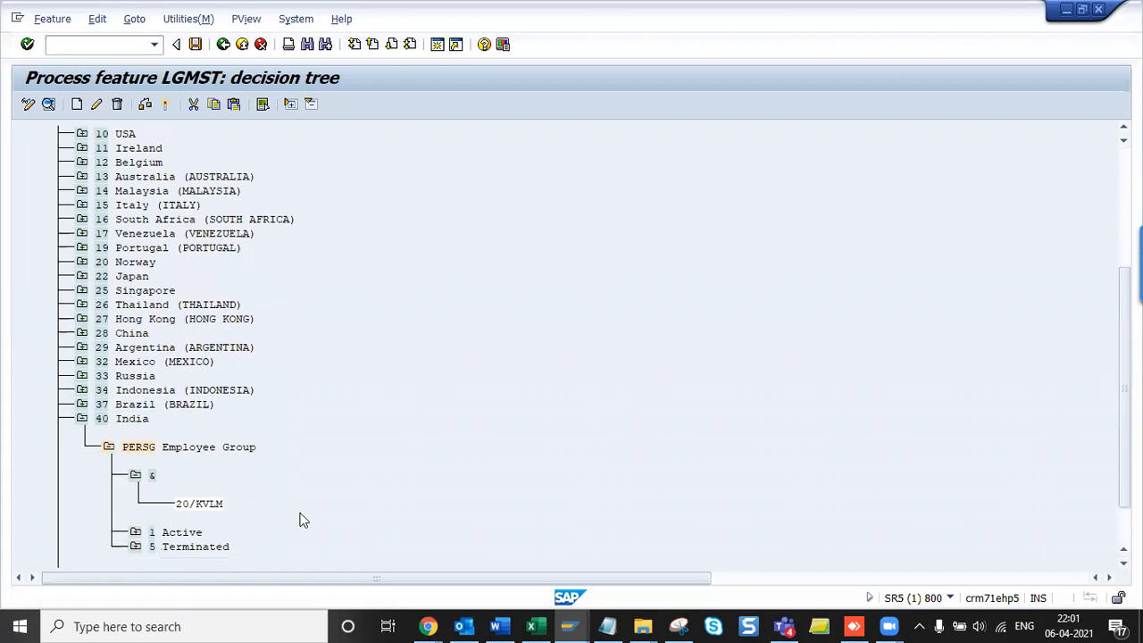
scroll(303, 402, up, 3)
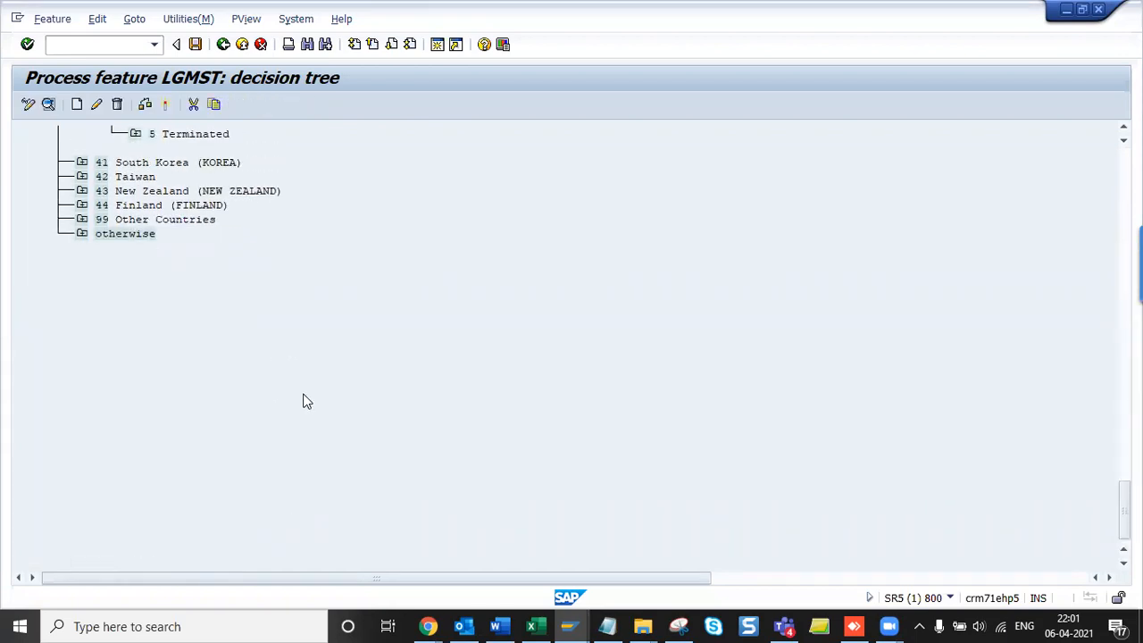
scroll(303, 402, up, 1)
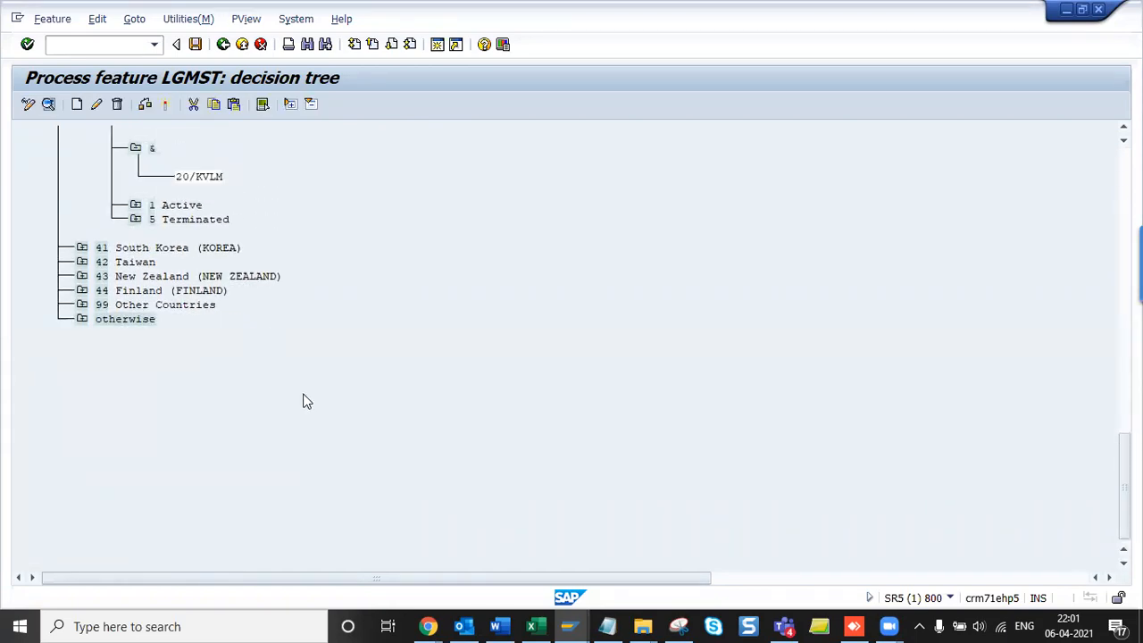
scroll(304, 401, up, 2)
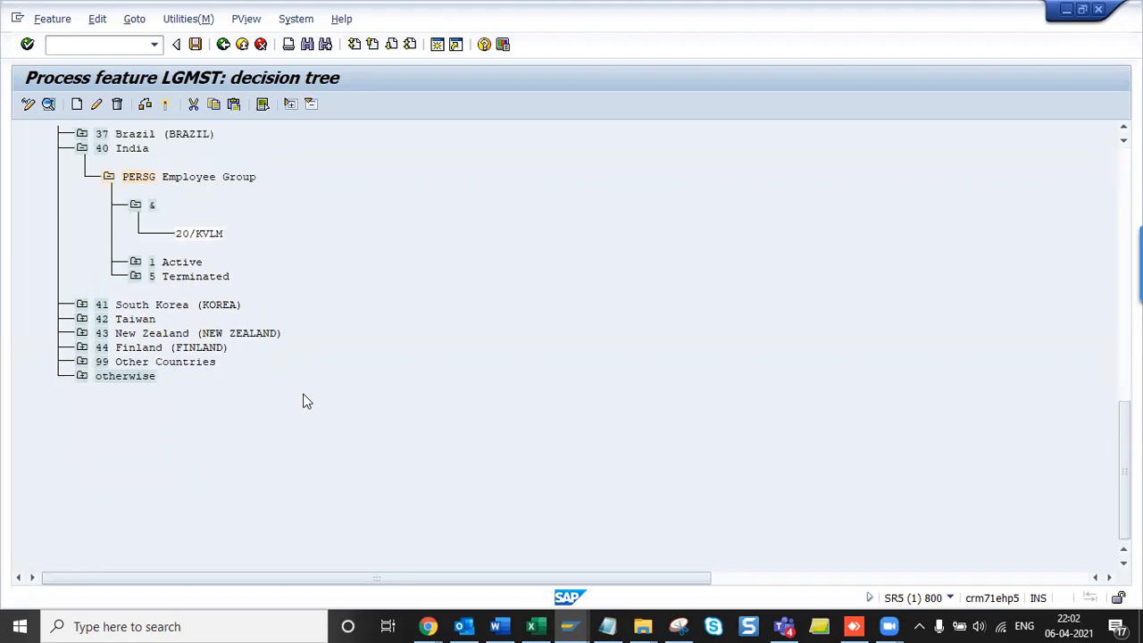
- Take a Snipping Tool capture of the LGMST decision tree area
key(alt+Tab)
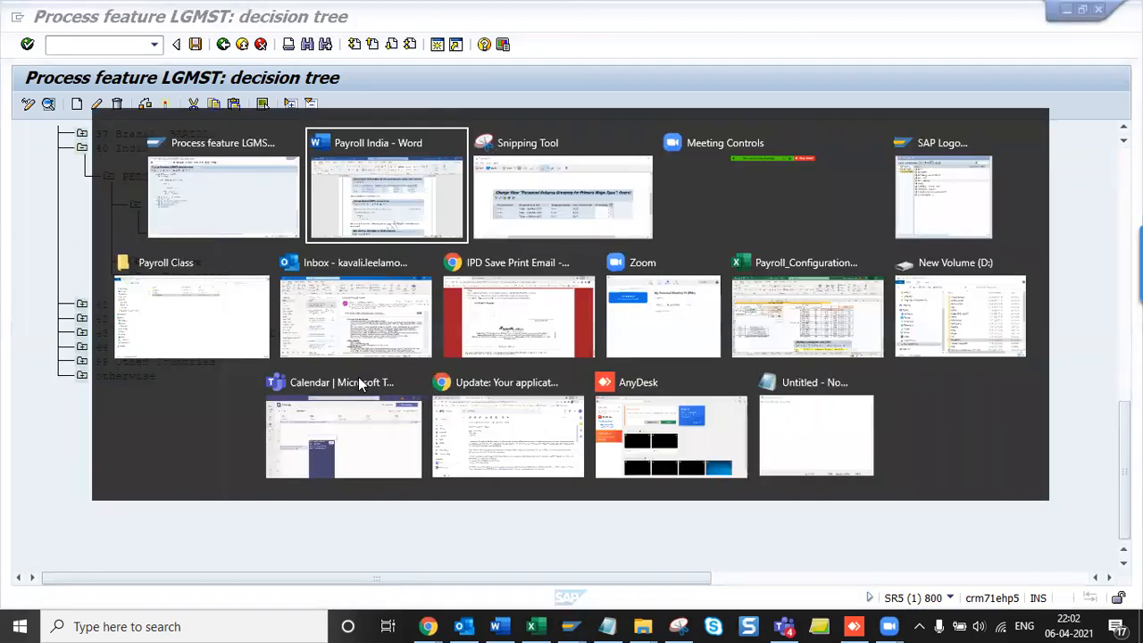
key(Tab)
key(ctrl+n)
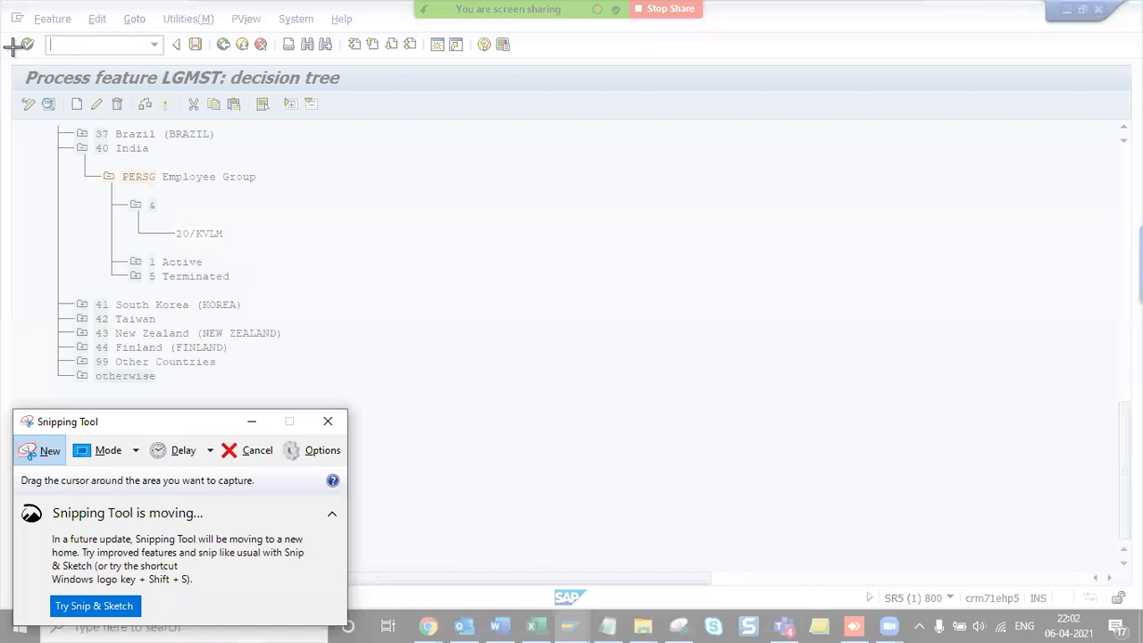
drag(3, 62, 356, 249)
- Paste the LGMST tree screenshot into Payroll India, save it, and return to SAP
key(alt+Tab)
key(Tab)
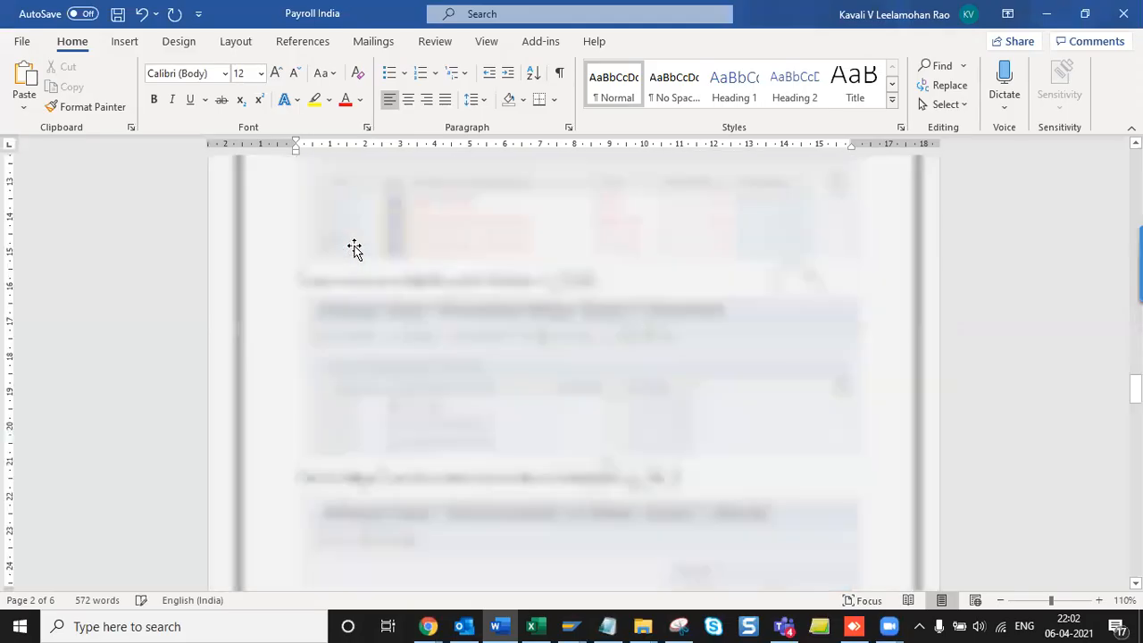
key(ctrl+v)
key(ctrl+s)
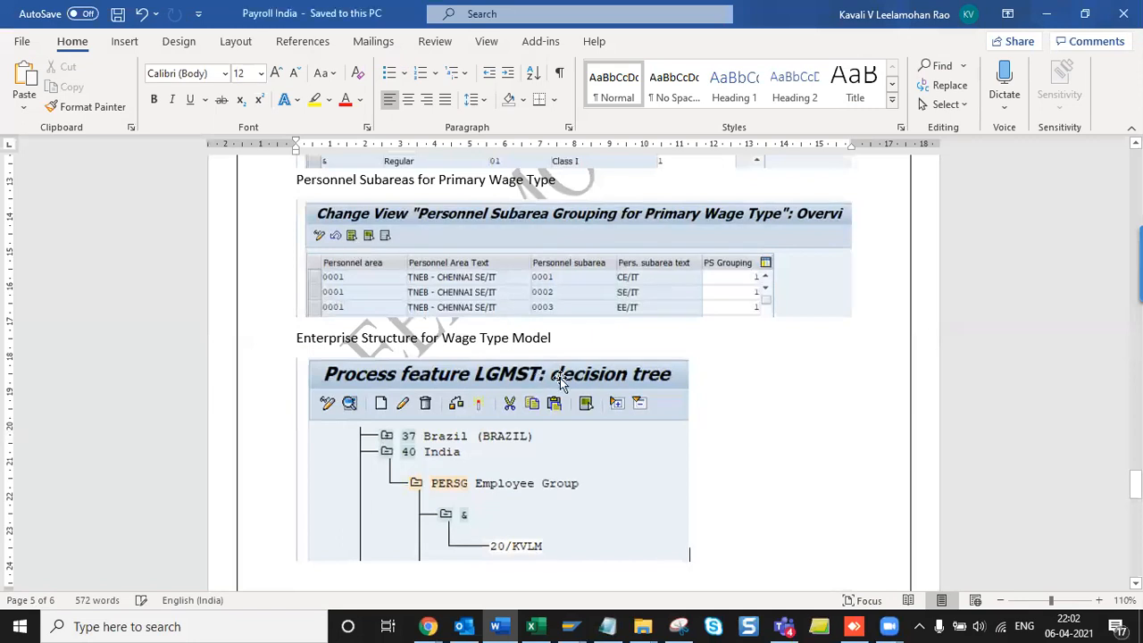
key(Return)
key(ctrl+s)
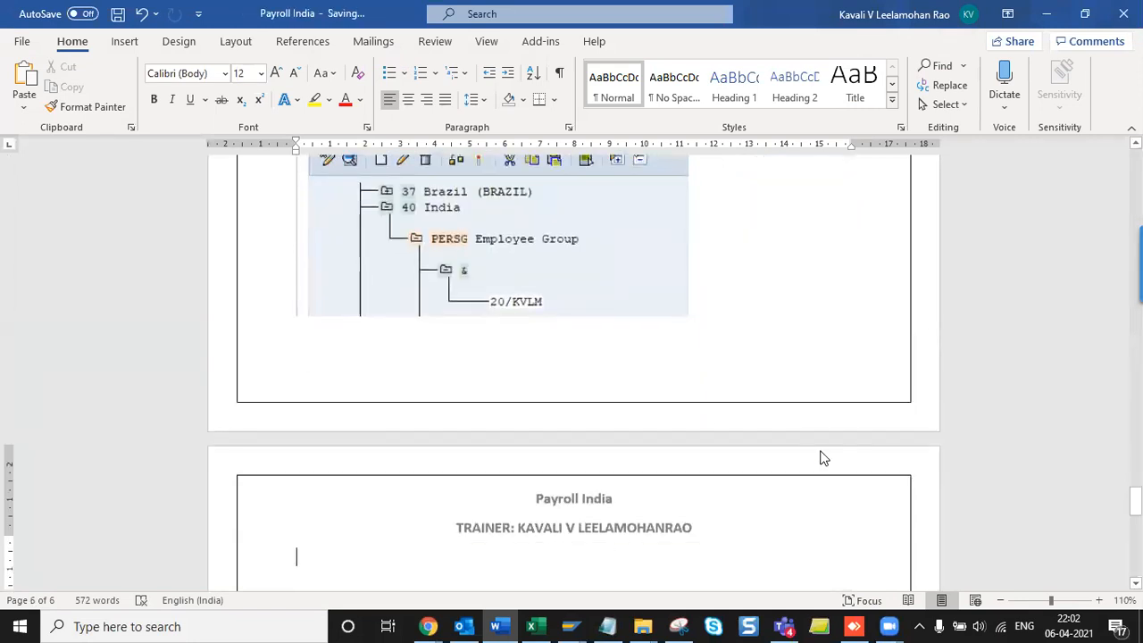
key(alt+Tab)
key(Tab)
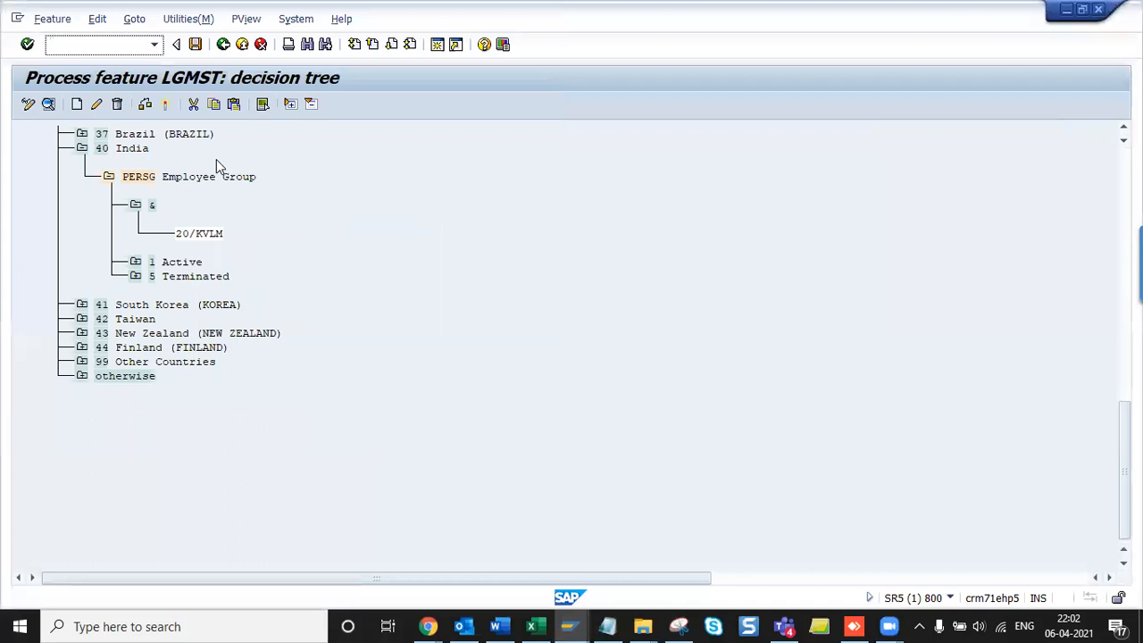
- Activate the LGMST decision tree, confirming the customizing request
click(162, 104)
click(308, 282)
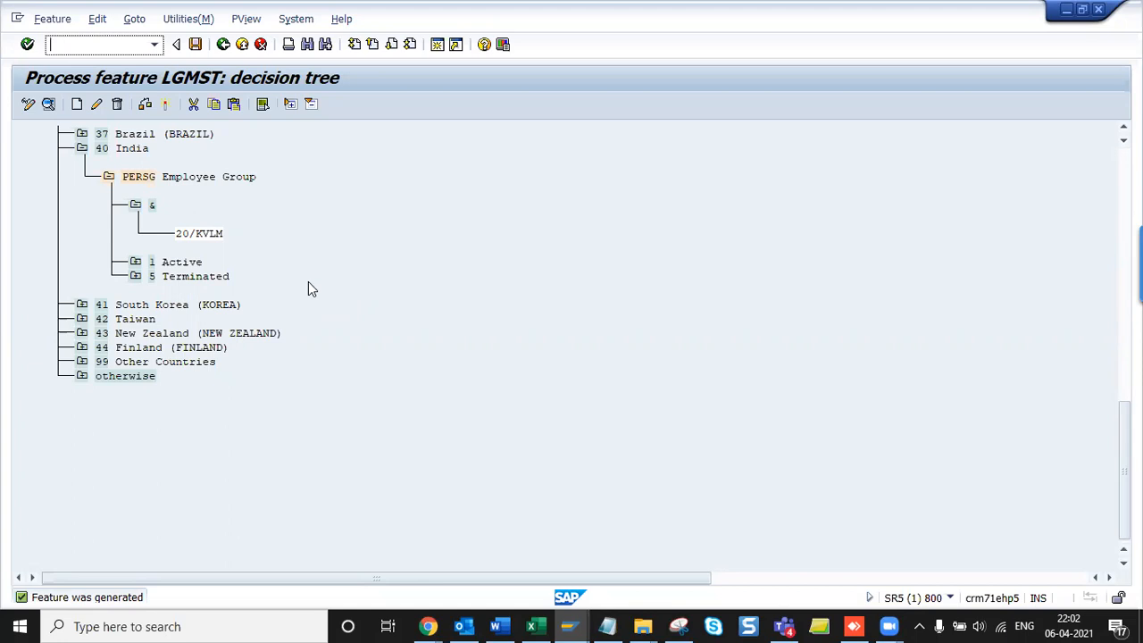
- Display the LGMST feature documentation through Goto > Documentation
click(138, 30)
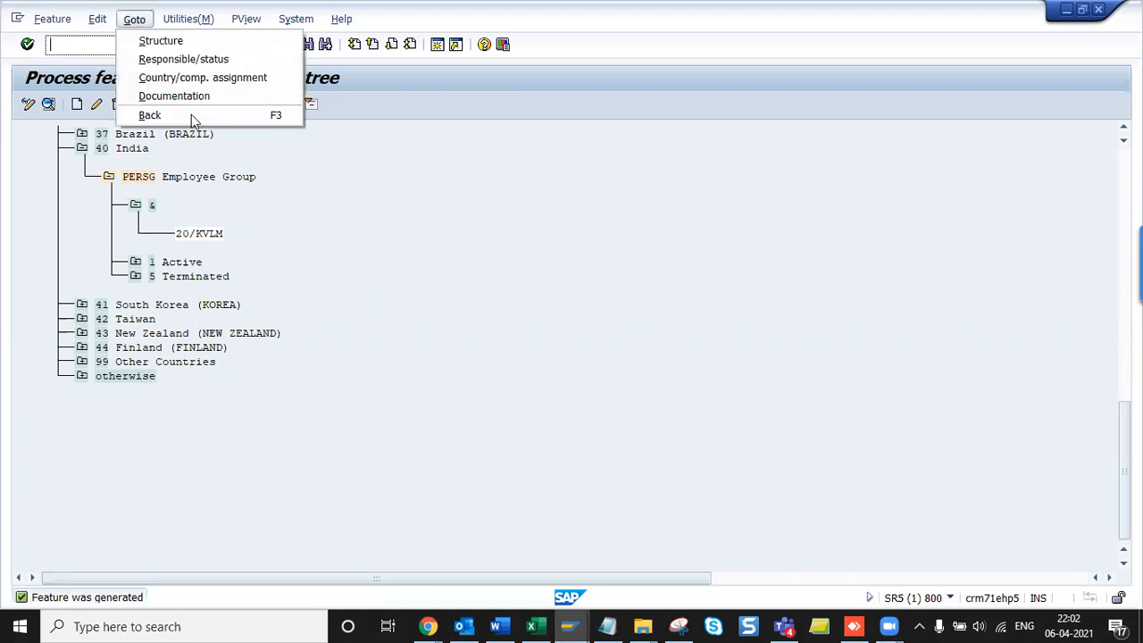
click(191, 96)
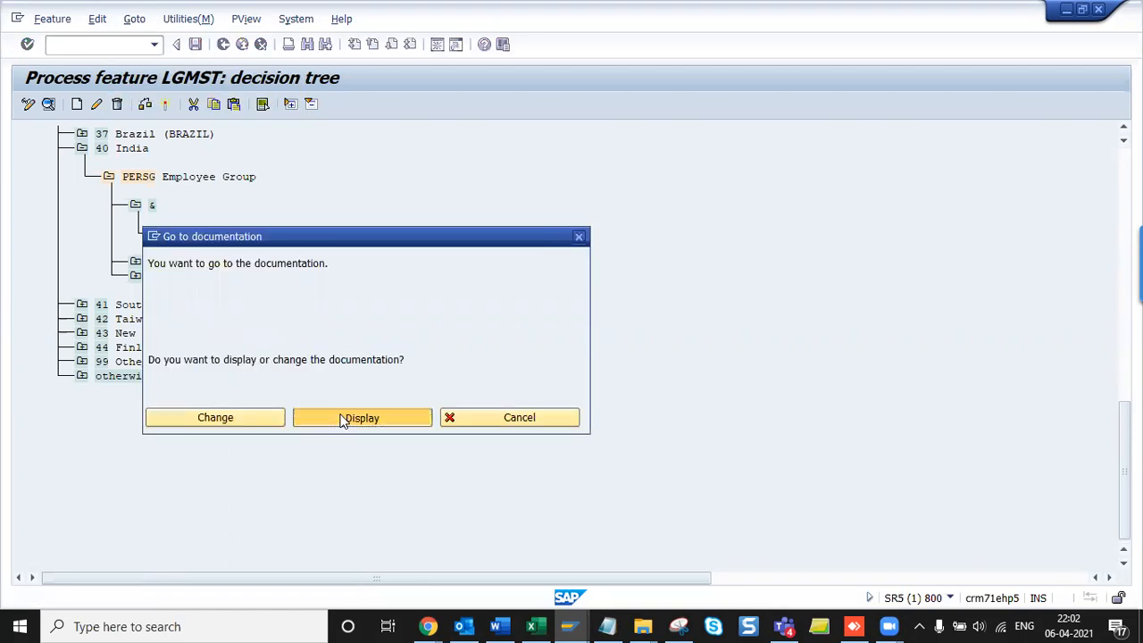
click(341, 420)
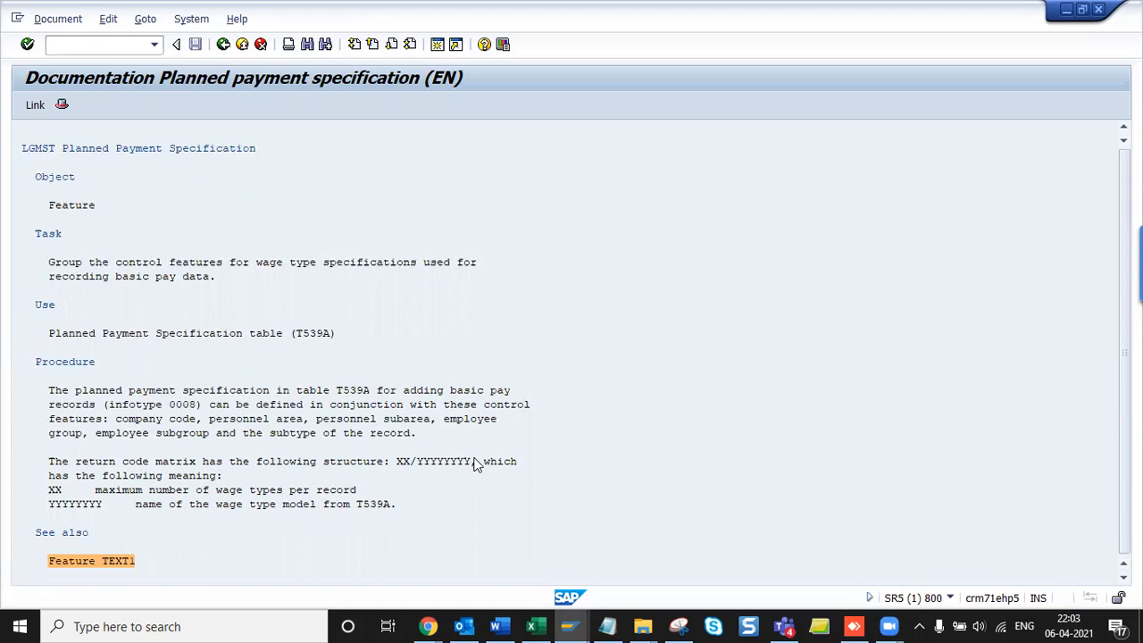
- Select and copy the return code matrix paragraph, then switch to Word
double_click(366, 504)
click(51, 465)
drag(53, 463, 449, 518)
click(56, 474)
drag(50, 463, 559, 505)
click(560, 505)
drag(51, 464, 581, 505)
key(ctrl+c)
click(581, 506)
key(alt+Tab)
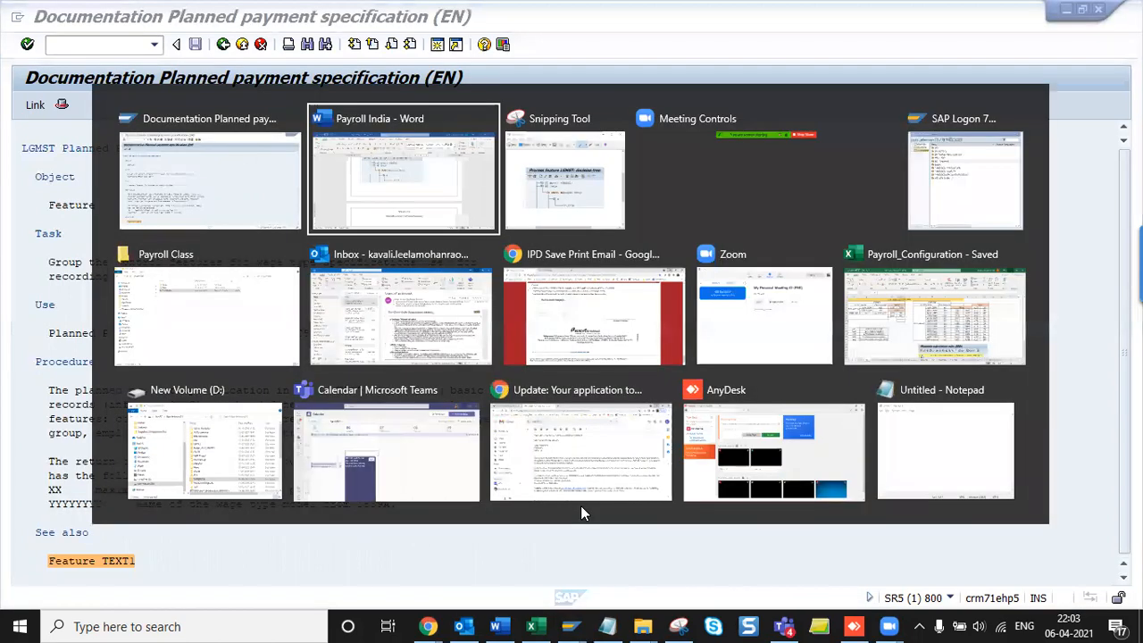
scroll(582, 505, down, 2)
- Place the return code explanation below the Enterprise Structure for Wage Type Model heading and save
key(ctrl+v)
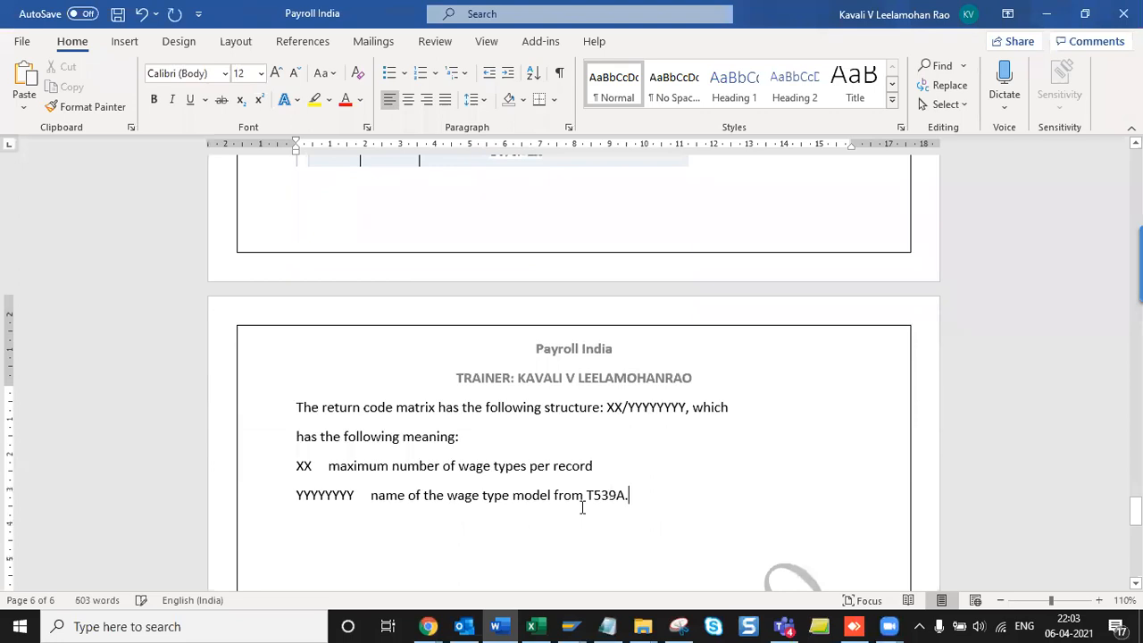
key(ctrl+s)
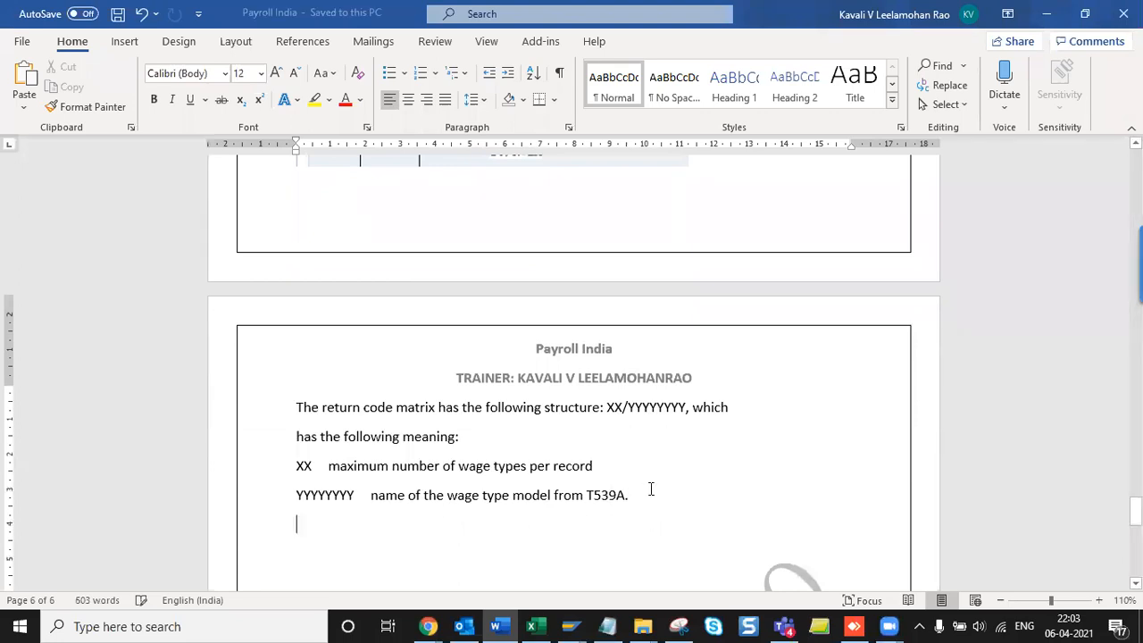
drag(651, 491, 281, 394)
key(ctrl+c)
key(Delete)
scroll(268, 409, up, 6)
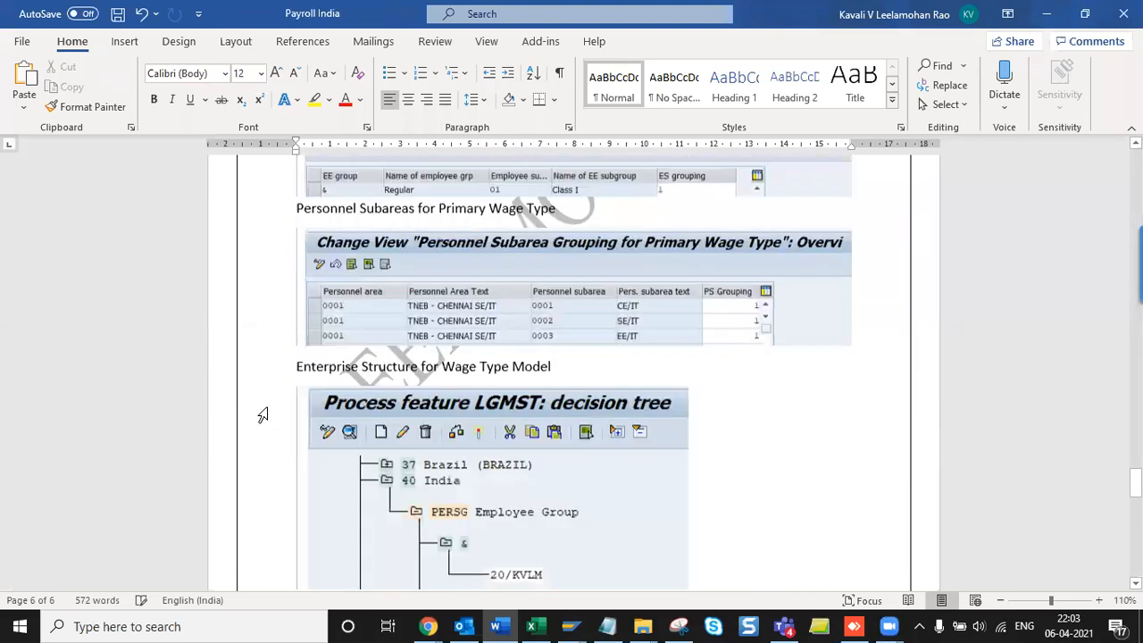
click(565, 404)
key(Return)
key(ctrl+v)
key(ctrl+s)
- Switch back to SAP and open the wage type model feature's decision tree
scroll(566, 408, down, 10)
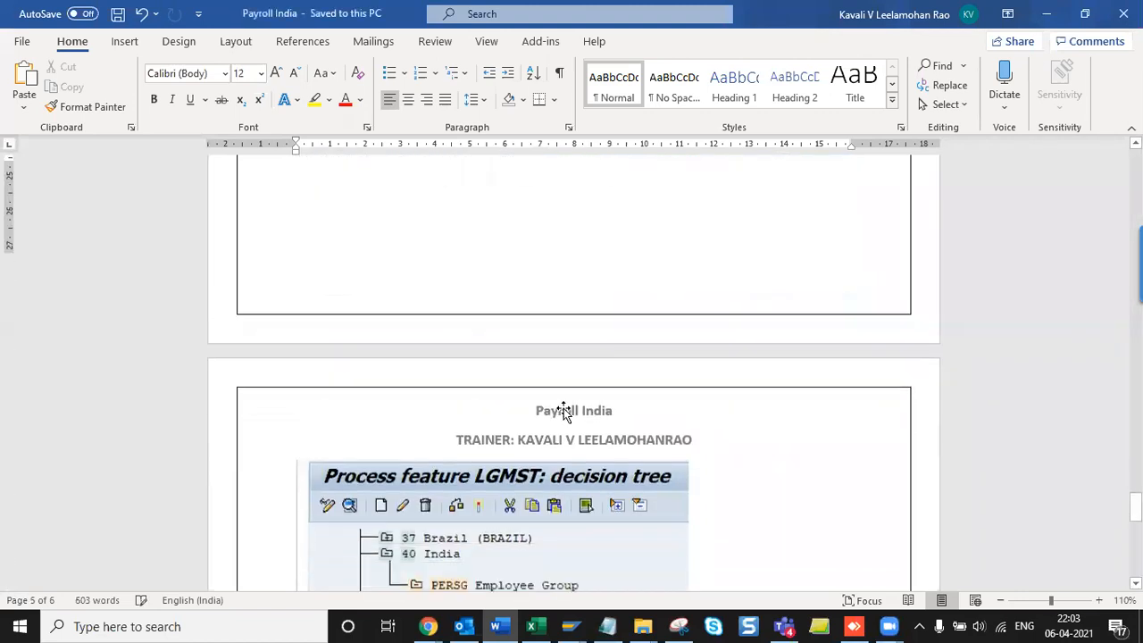
click(446, 348)
key(alt)
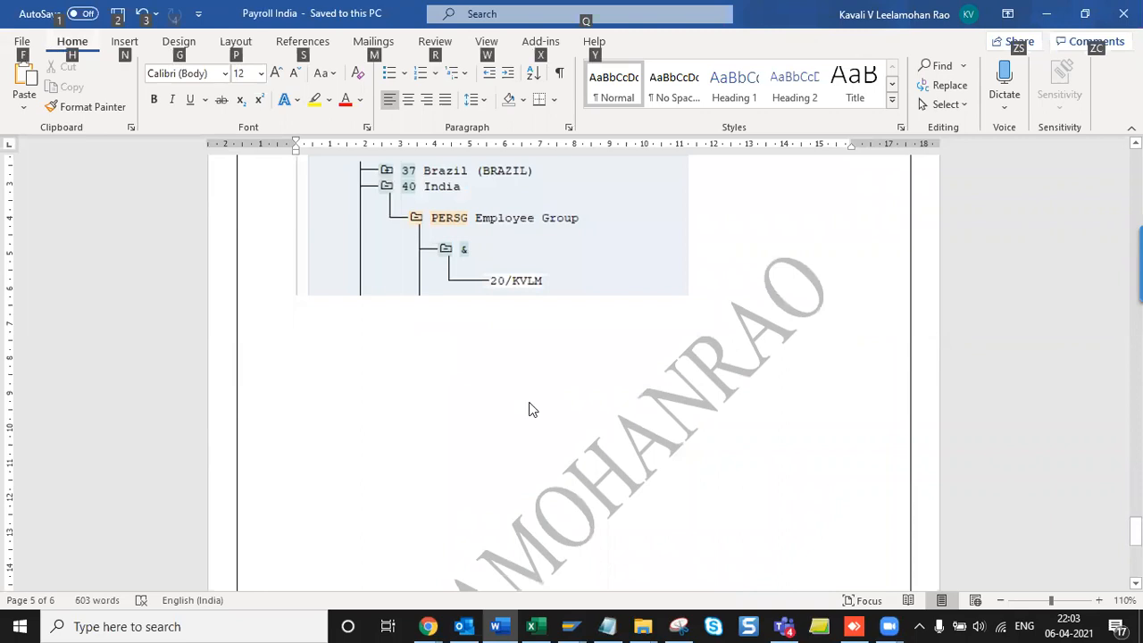
key(Escape)
key(alt+Tab)
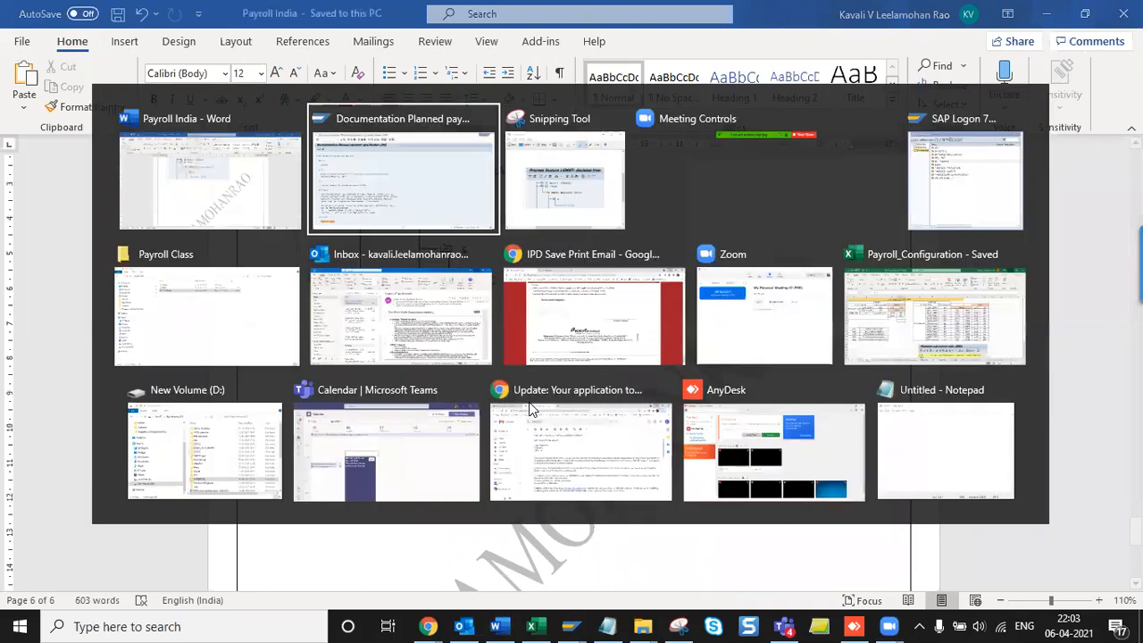
key(alt+Tab)
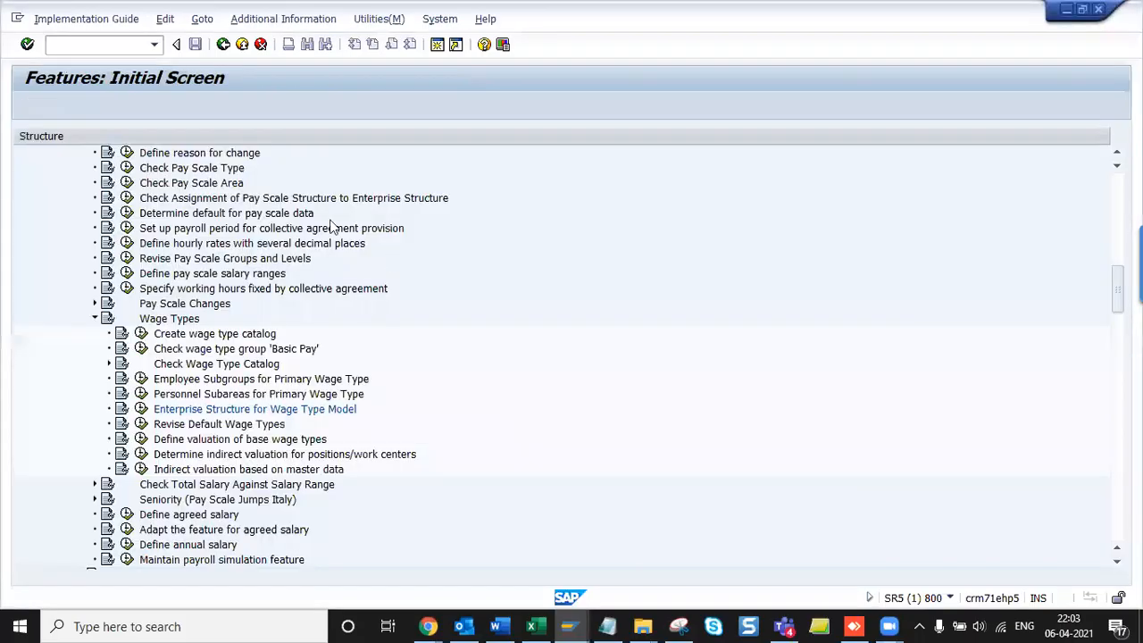
click(143, 409)
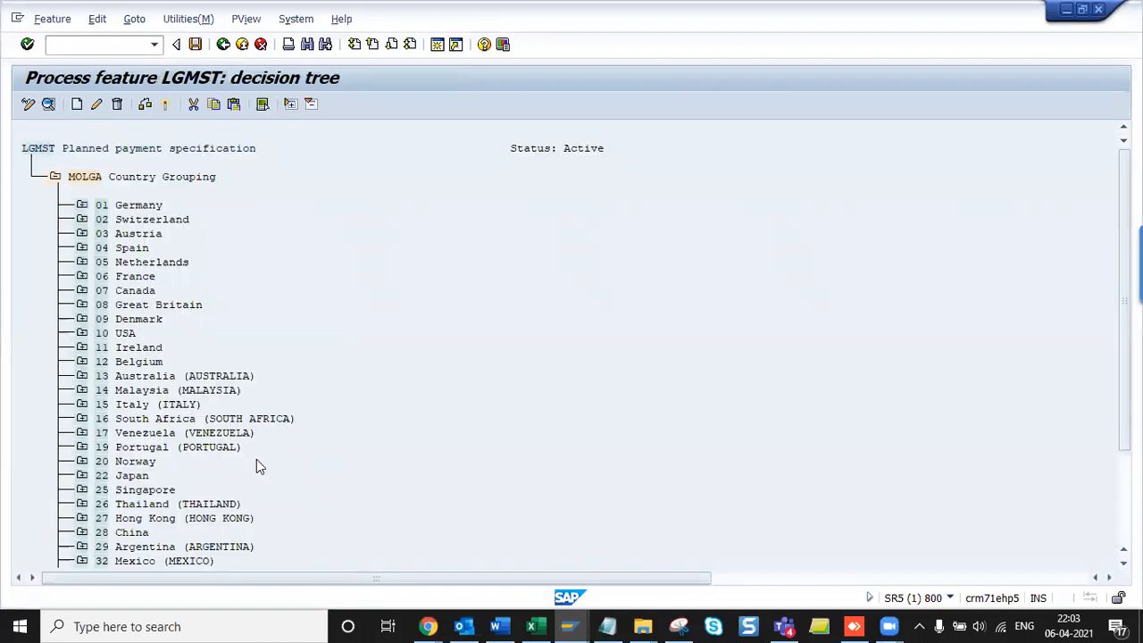
- View LGMST's documentation again, then return to Features and enter TA as the feature
key(F3)
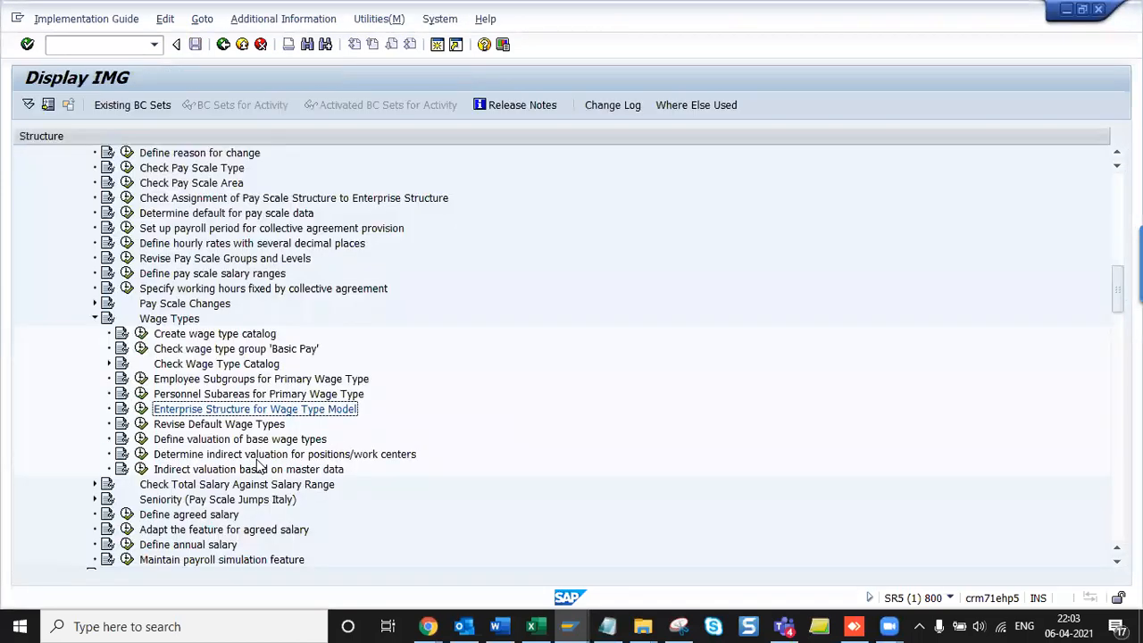
click(142, 411)
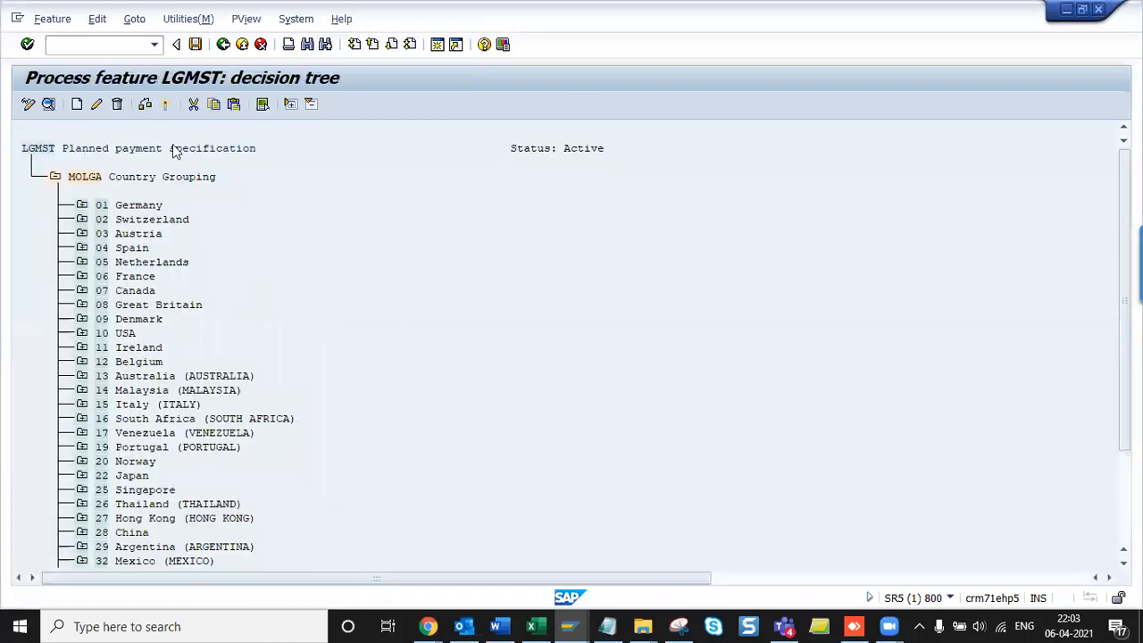
click(187, 19)
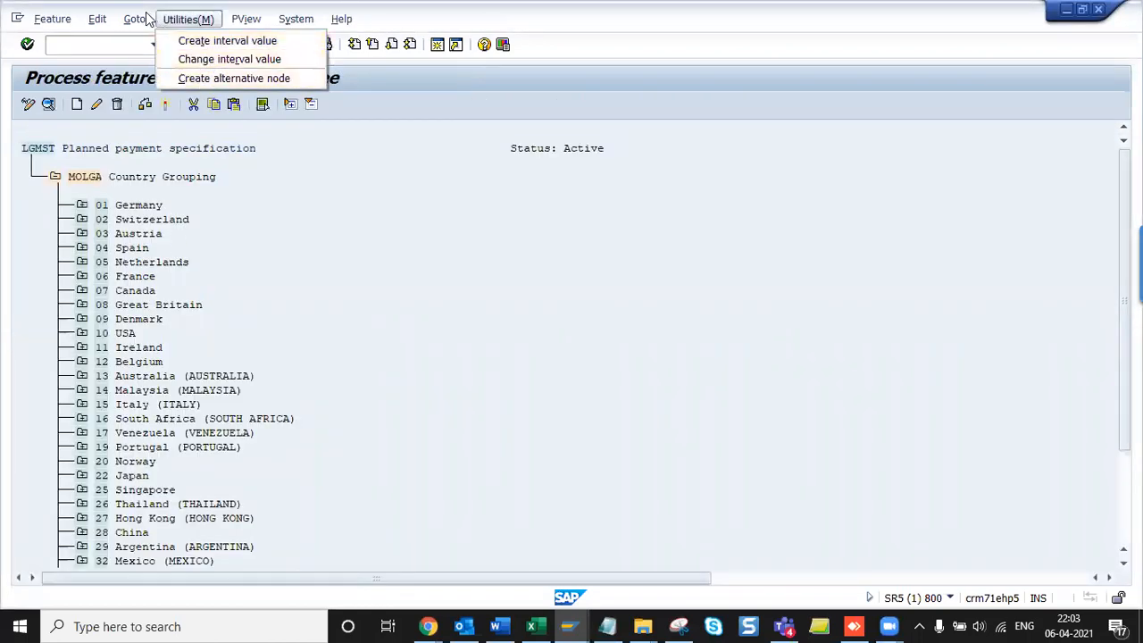
click(163, 93)
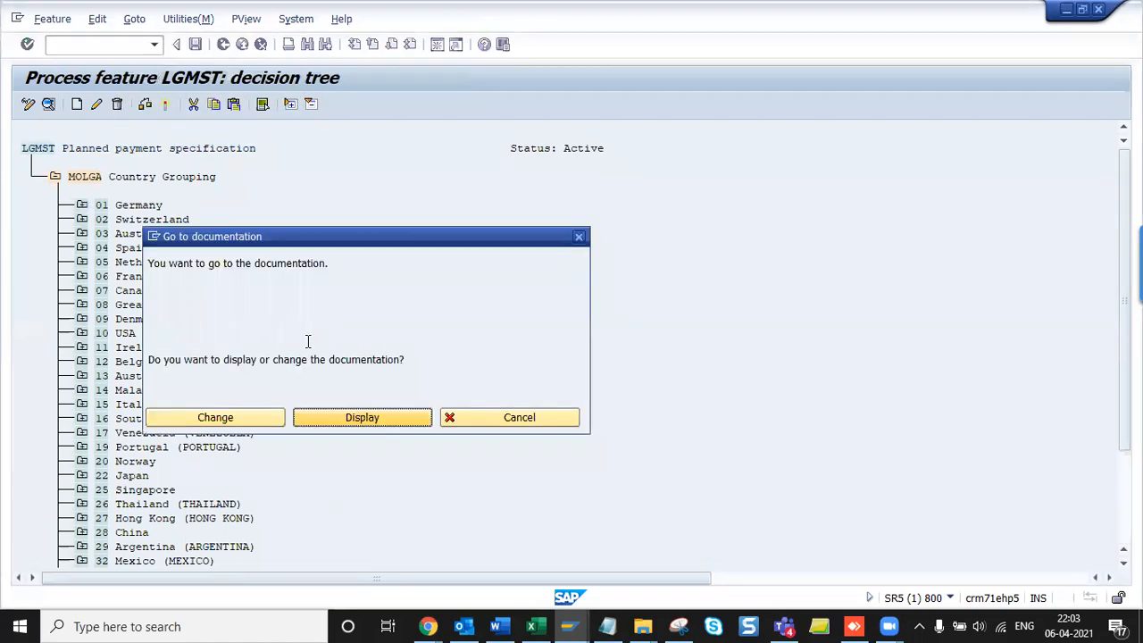
click(341, 420)
key(F3)
text(TARIF)
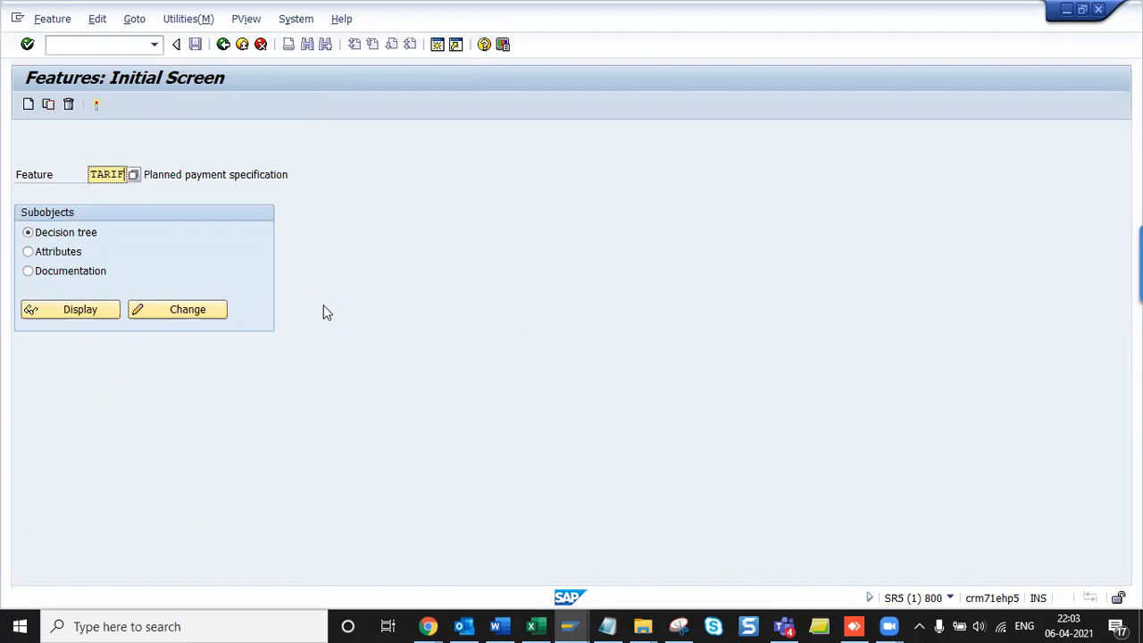
- Open feature TARIF for change and set its first employee group node from $ to &
key(Return)
click(191, 312)
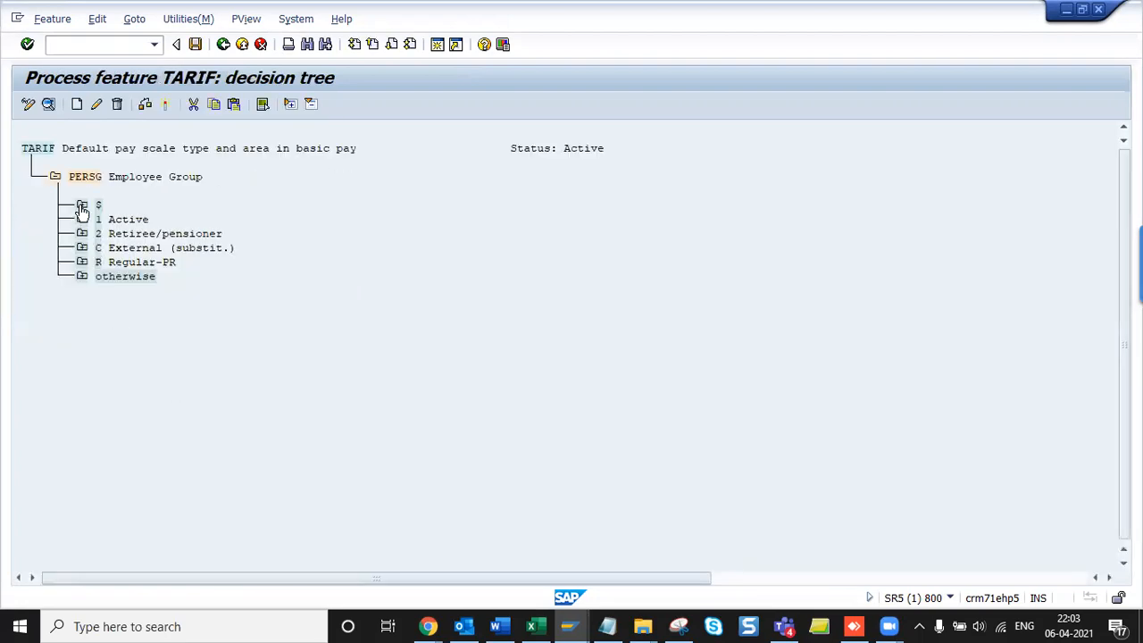
click(98, 106)
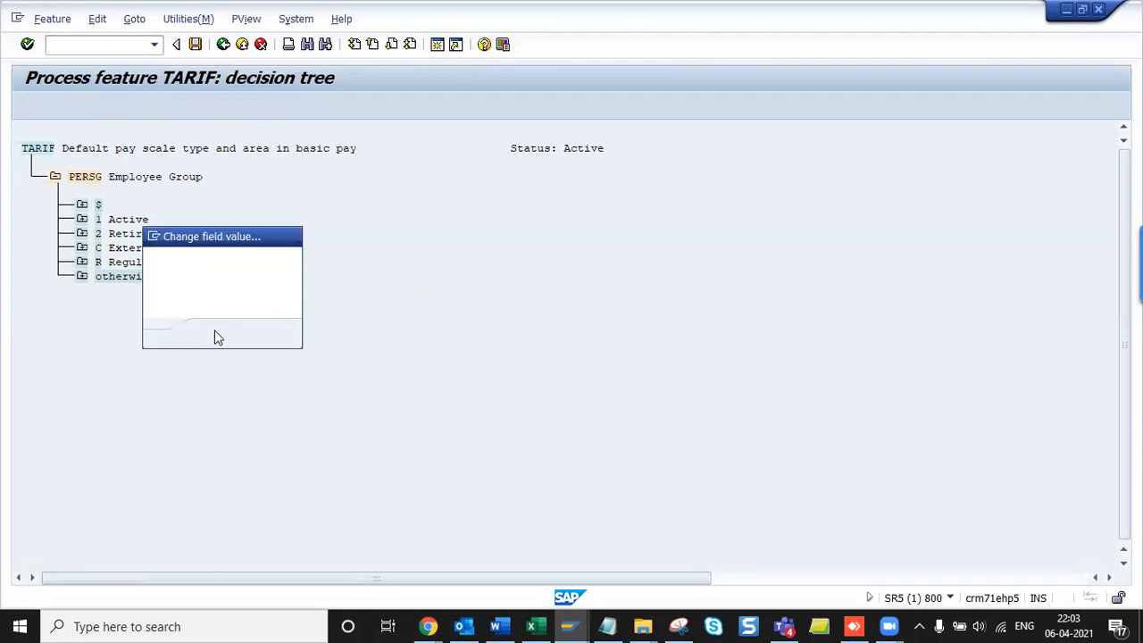
click(215, 331)
key(alt+Tab)
key(alt+Tab)
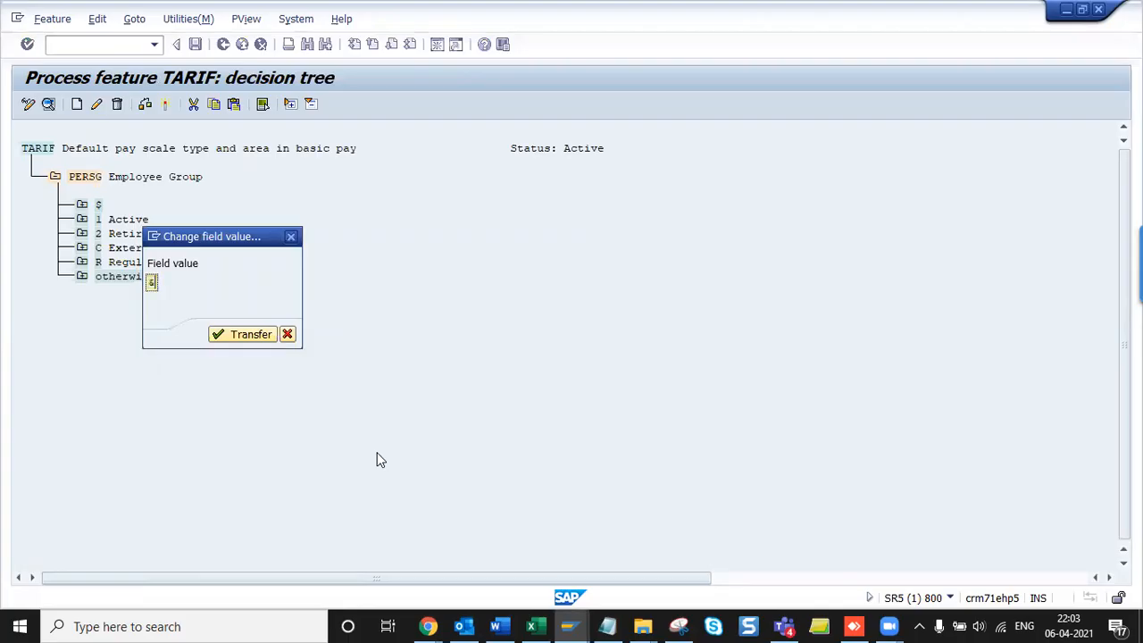
click(247, 340)
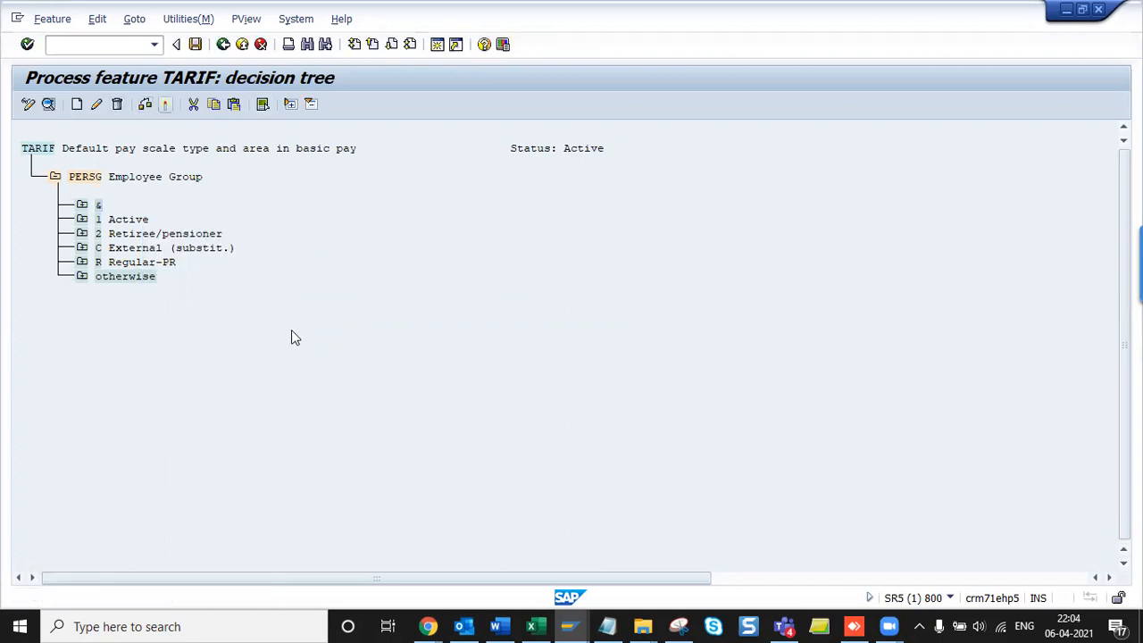
- Save TARIF under the customizing request and reopen the LGMST decision tree
key(ctrl+s)
click(308, 286)
click(223, 44)
click(141, 409)
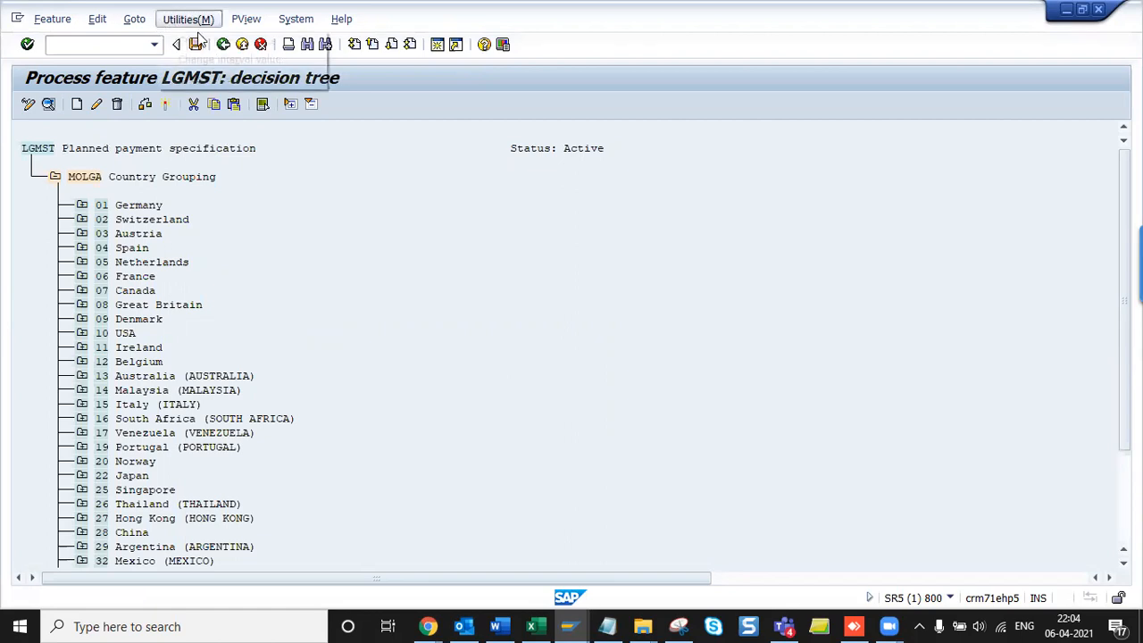
- View the feature documentation via Goto > Documentation and return to the Features screen
click(191, 20)
click(134, 19)
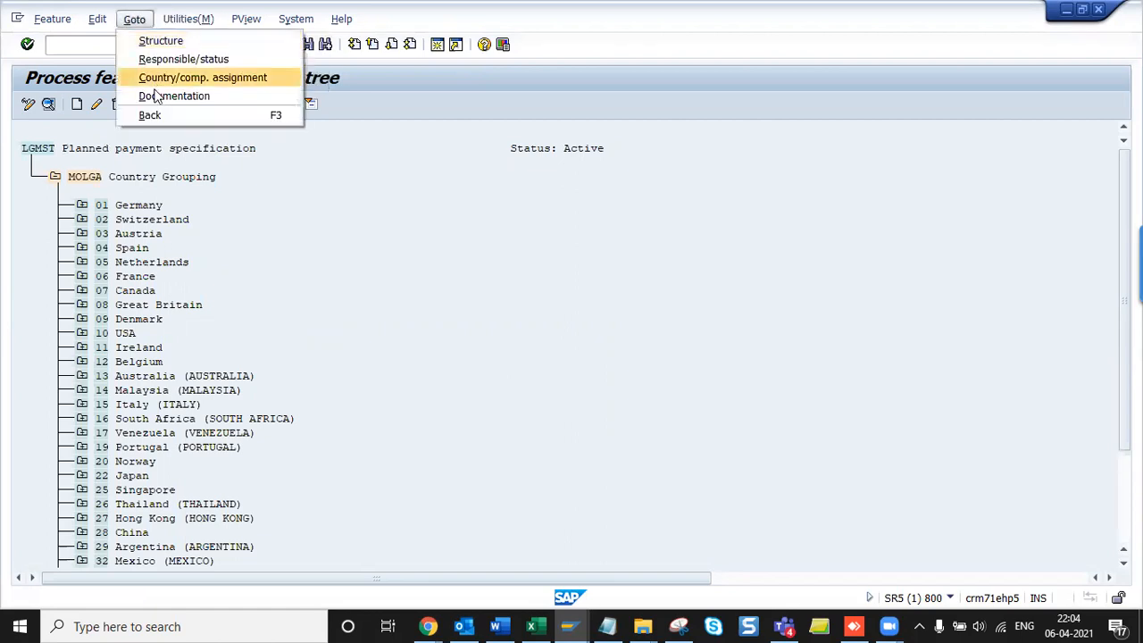
click(154, 97)
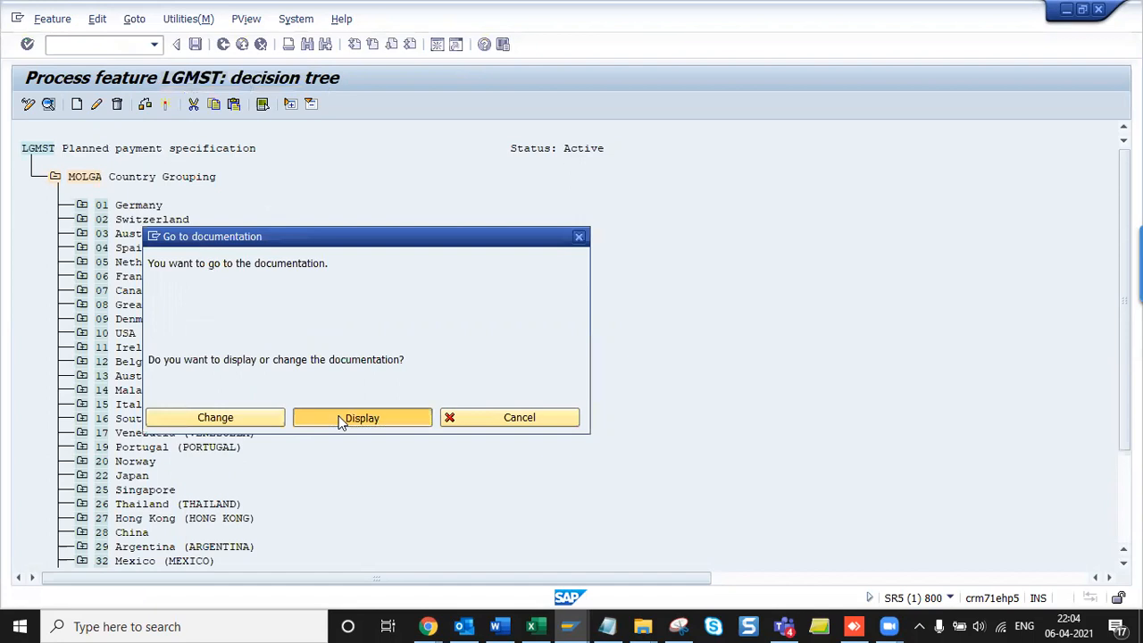
click(340, 421)
key(F3)
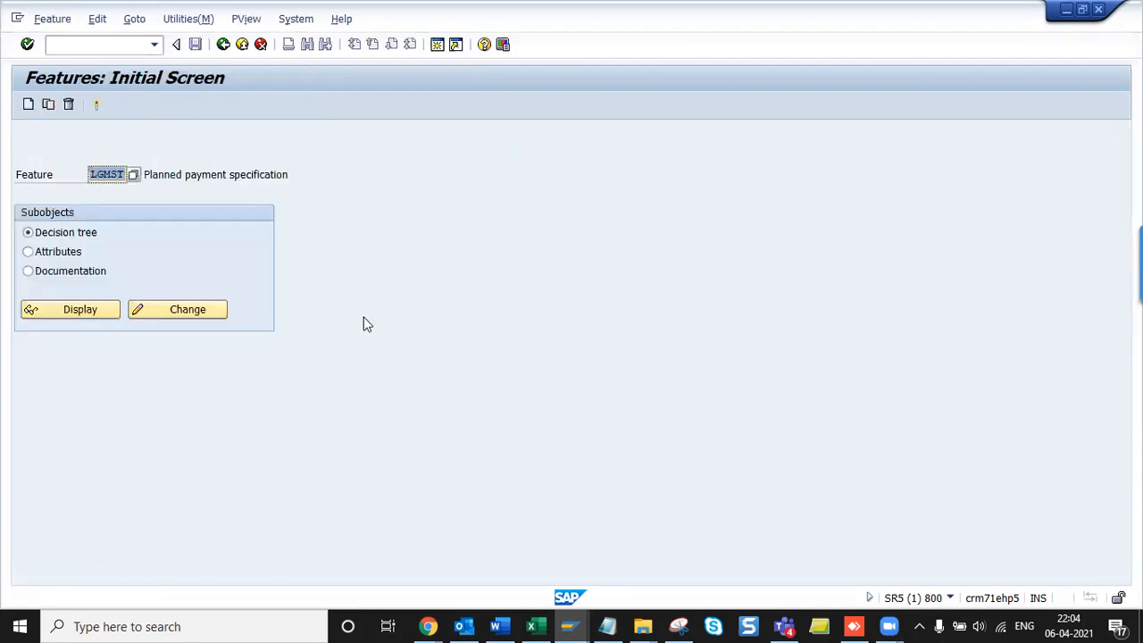
- Enter feature TARIF, open its decision tree for change, then go back to the IMG tree
key(Delete)
text(TARIF)
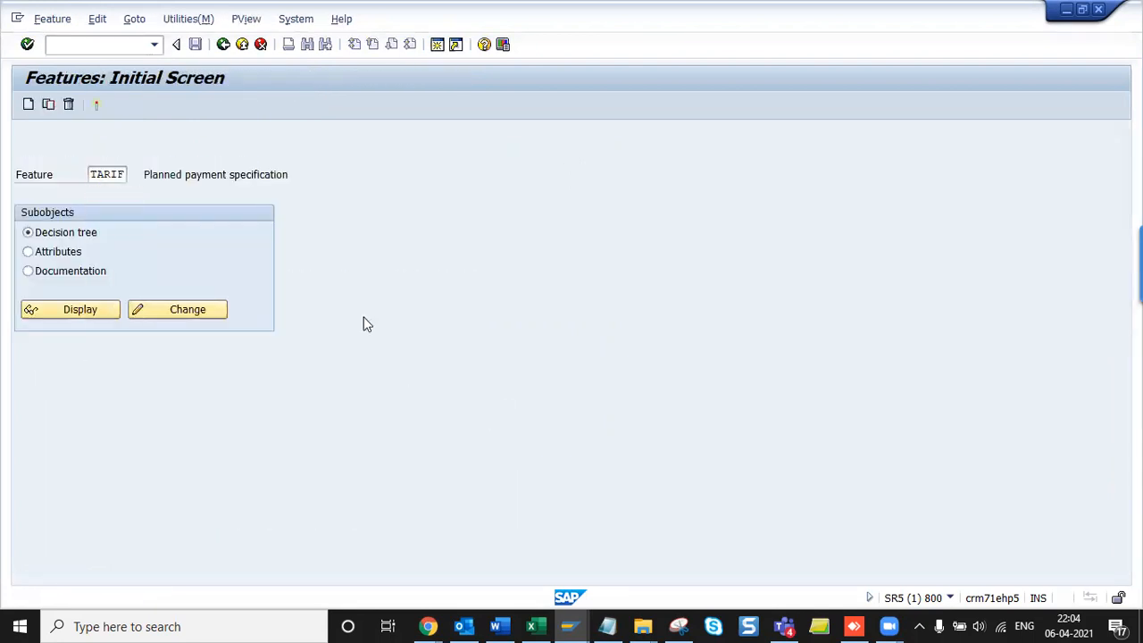
key(Return)
click(225, 320)
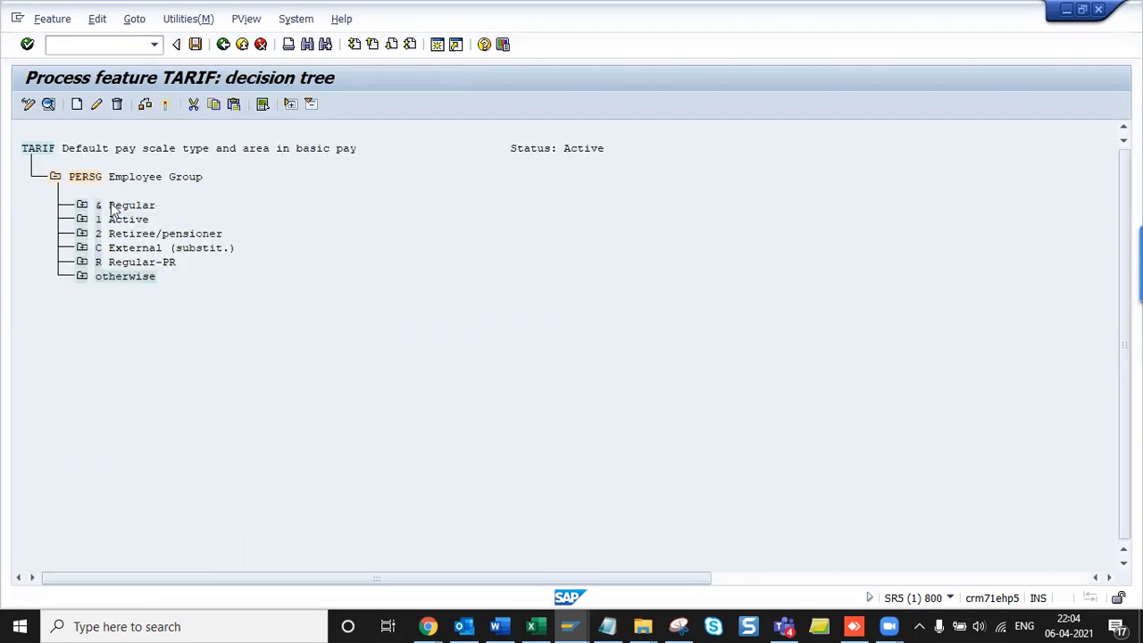
click(223, 47)
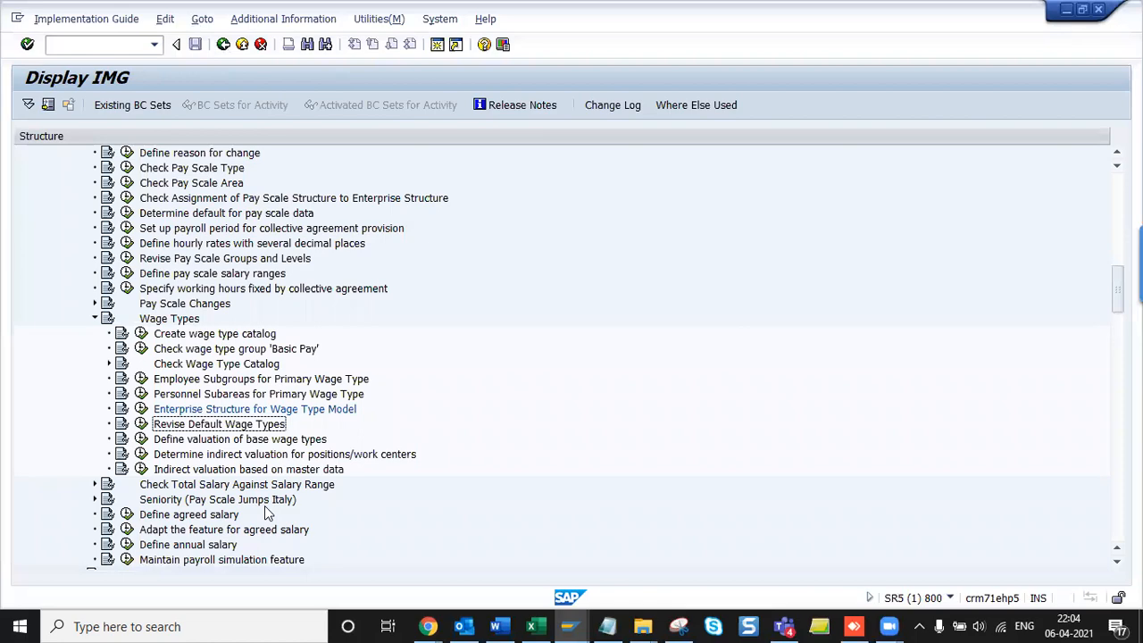
- Add the Revise Default Wage Types heading to the Word notes and run that activity
key(alt+Tab)
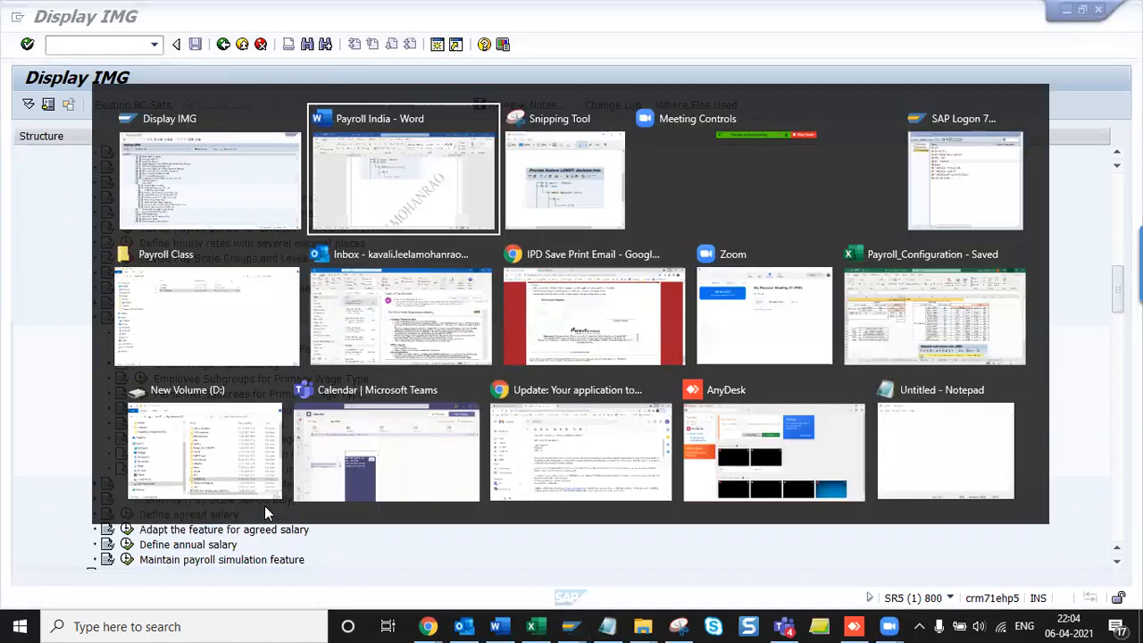
text(Revise Default Wage Types)
key(Return)
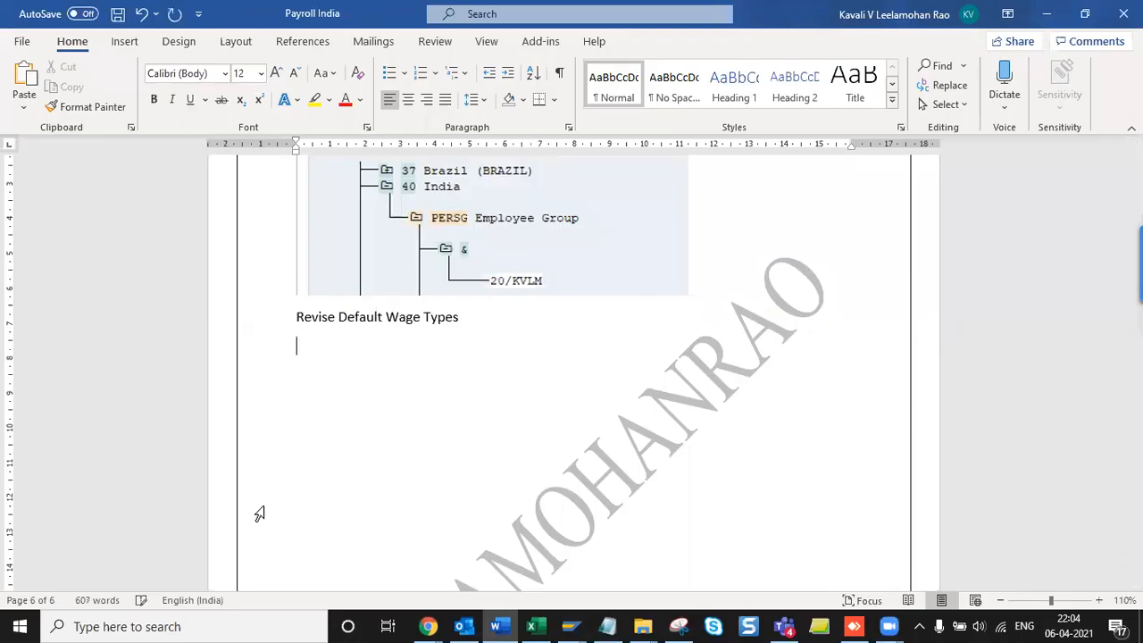
key(alt+Tab)
key(Return)
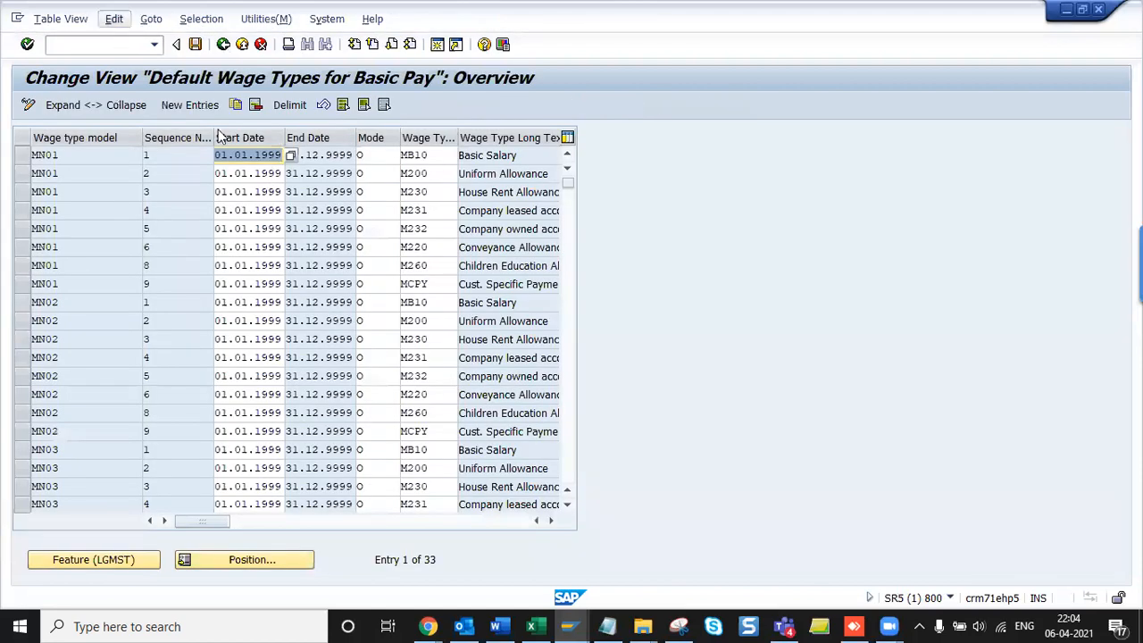
- Print the wage types table as a list and copy its view name V_T539A
key(alt+Tab)
scroll(587, 458, up, 10)
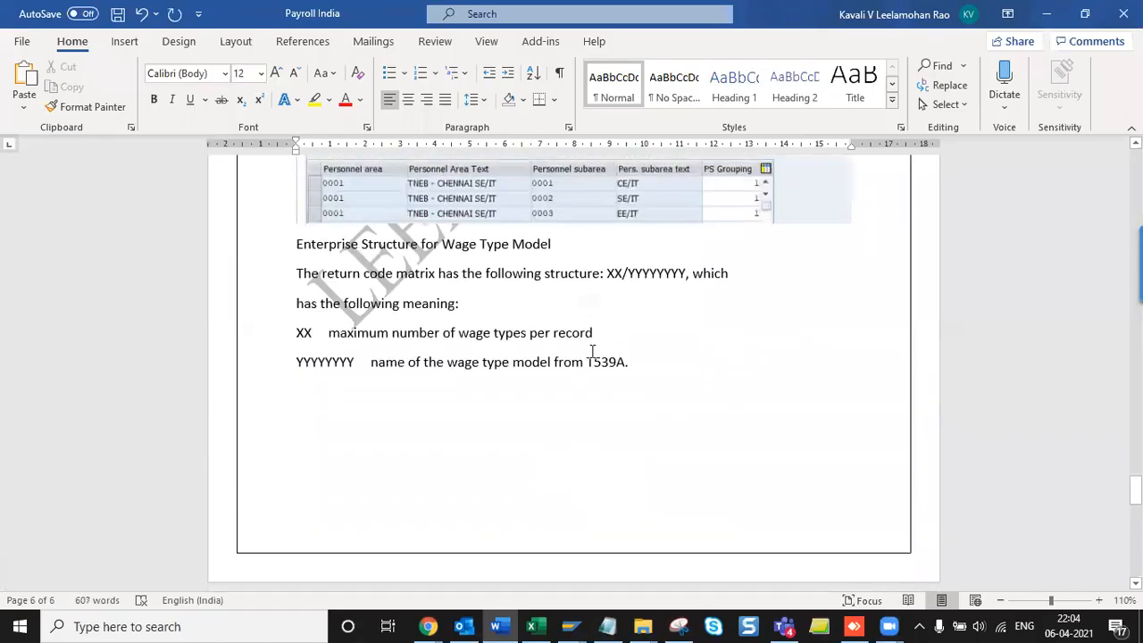
key(alt+Tab)
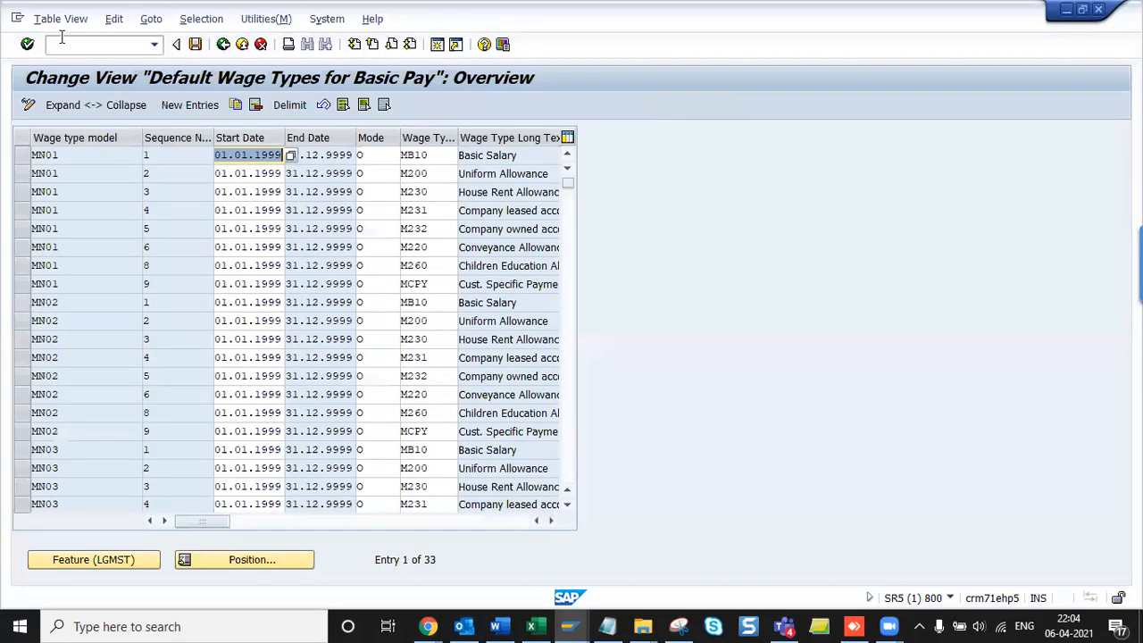
click(63, 19)
click(85, 134)
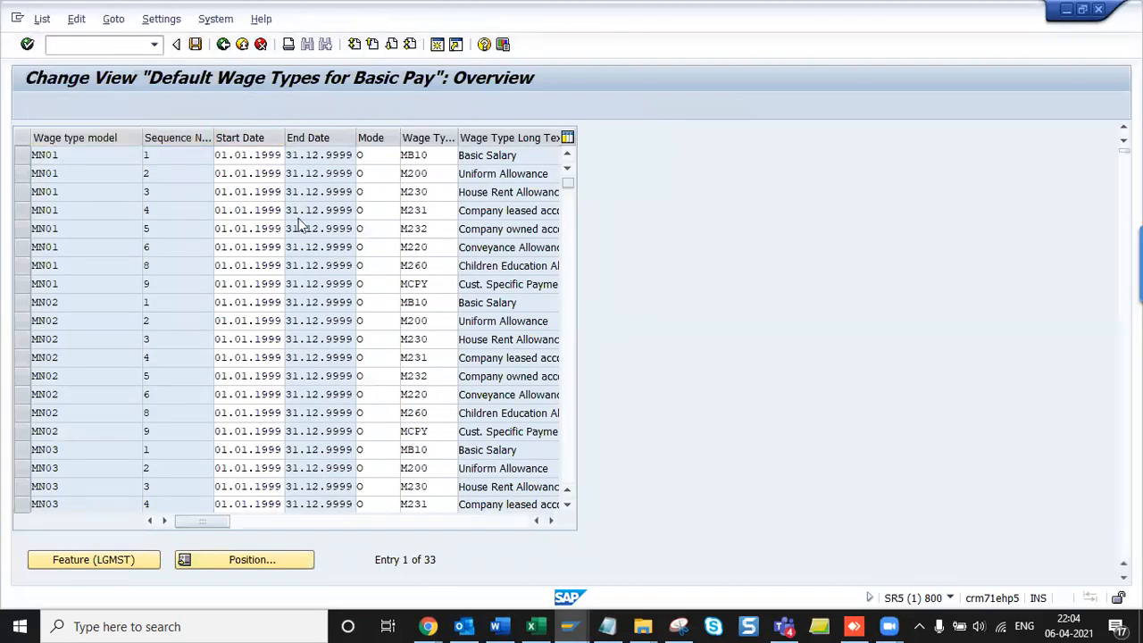
drag(73, 163, 156, 154)
key(ctrl+c)
key(F3)
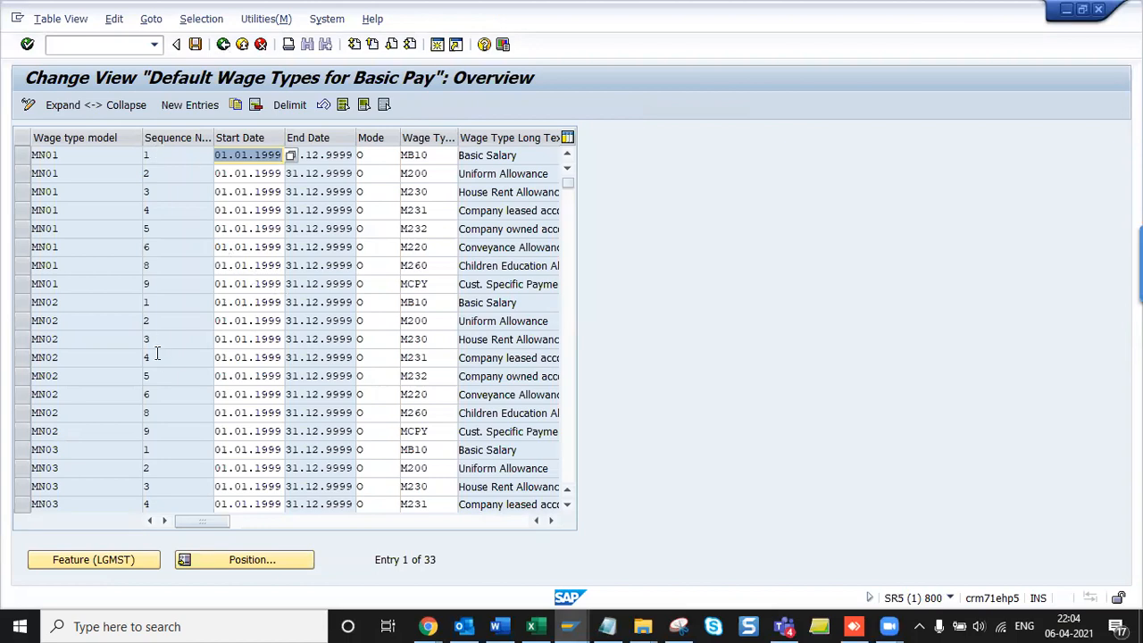
- Scroll to the table end and mark the three PR01 rows 01PR, 02PR and 03PR
scroll(156, 354, down, 4)
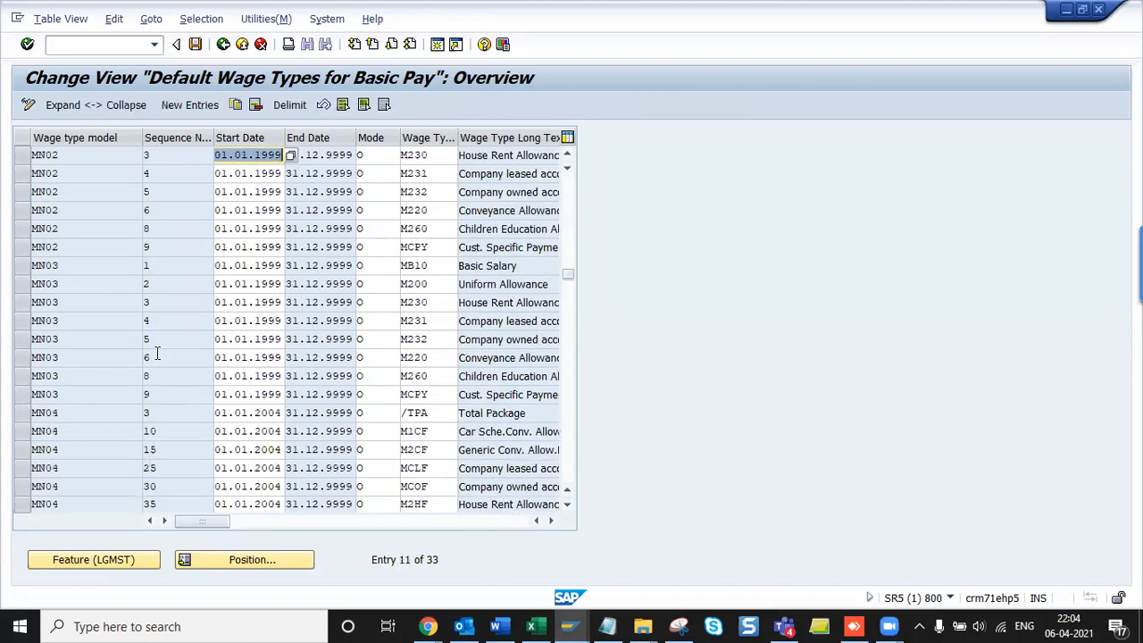
scroll(156, 354, down, 4)
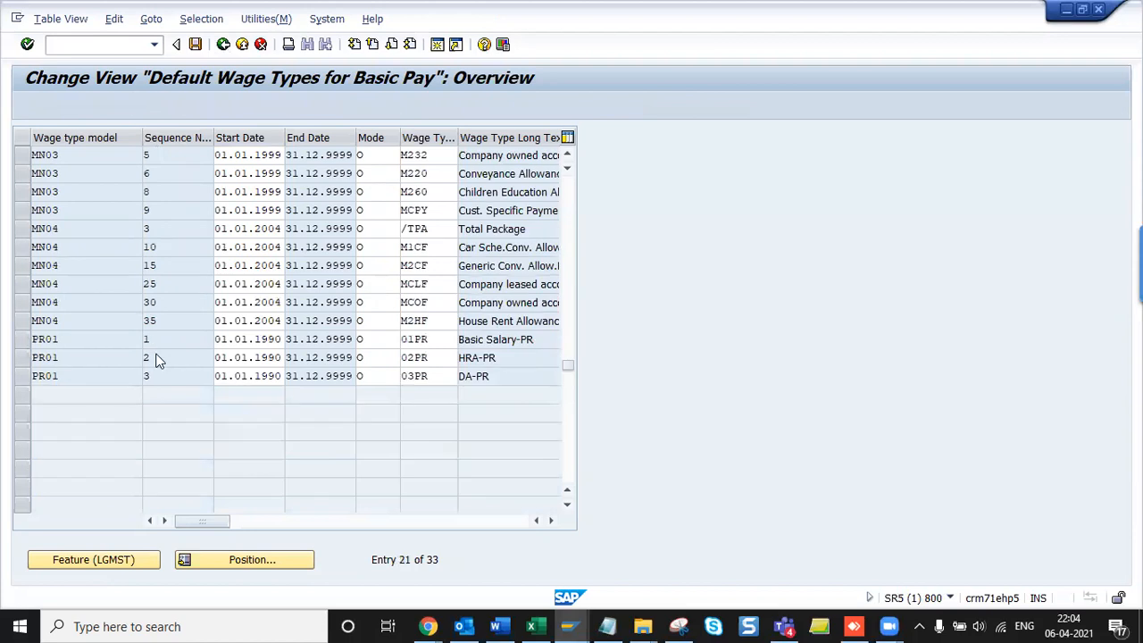
scroll(156, 359, down, 3)
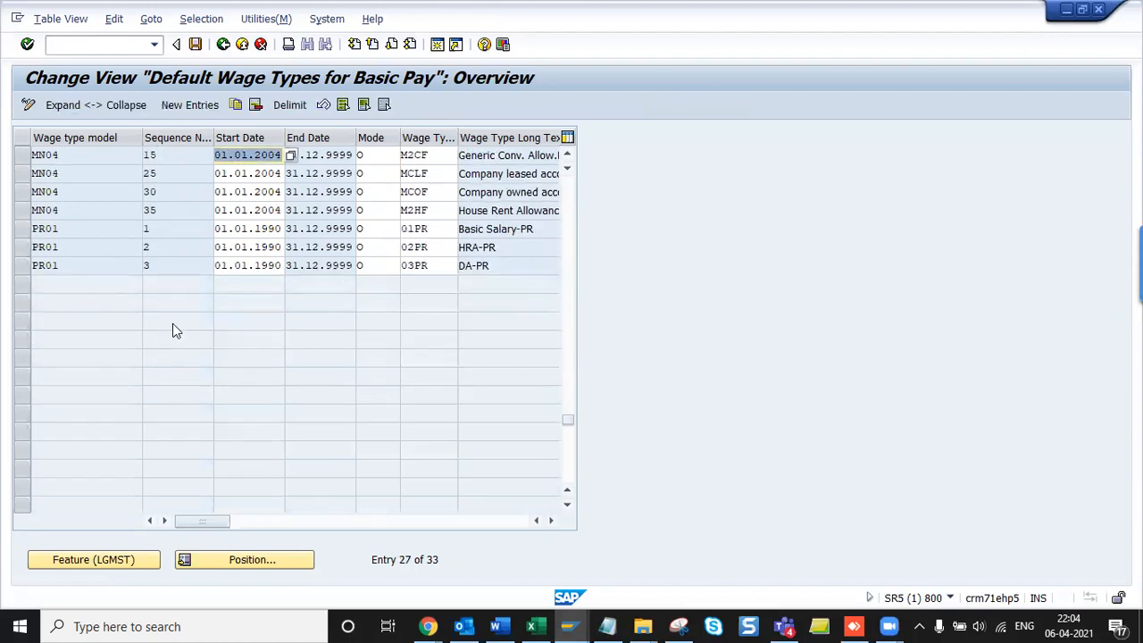
click(24, 230)
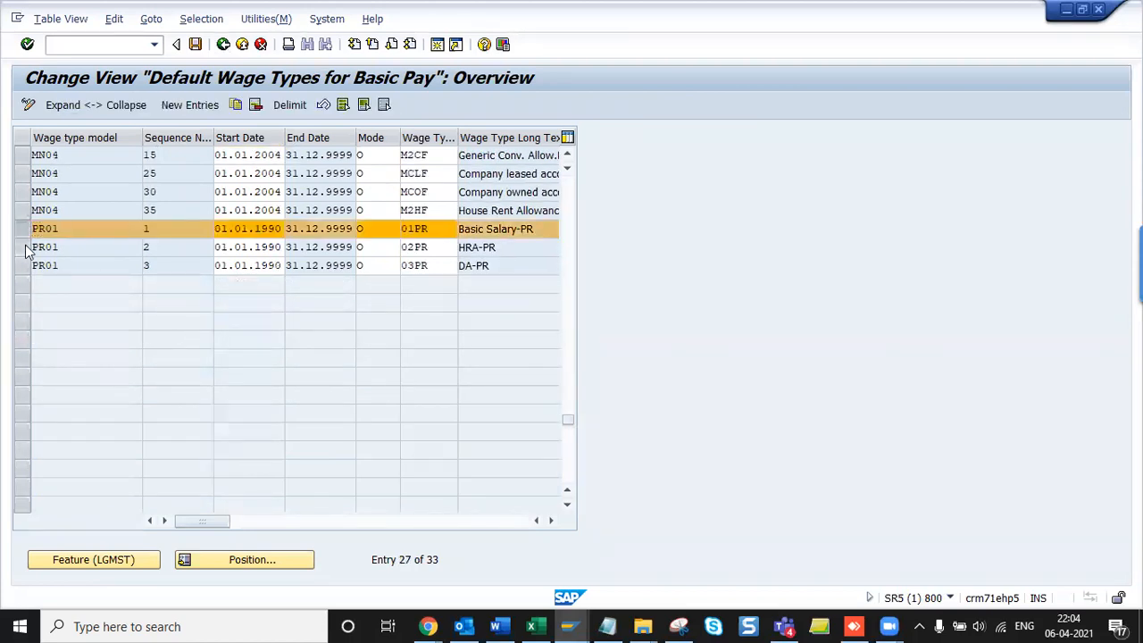
click(24, 248)
click(25, 266)
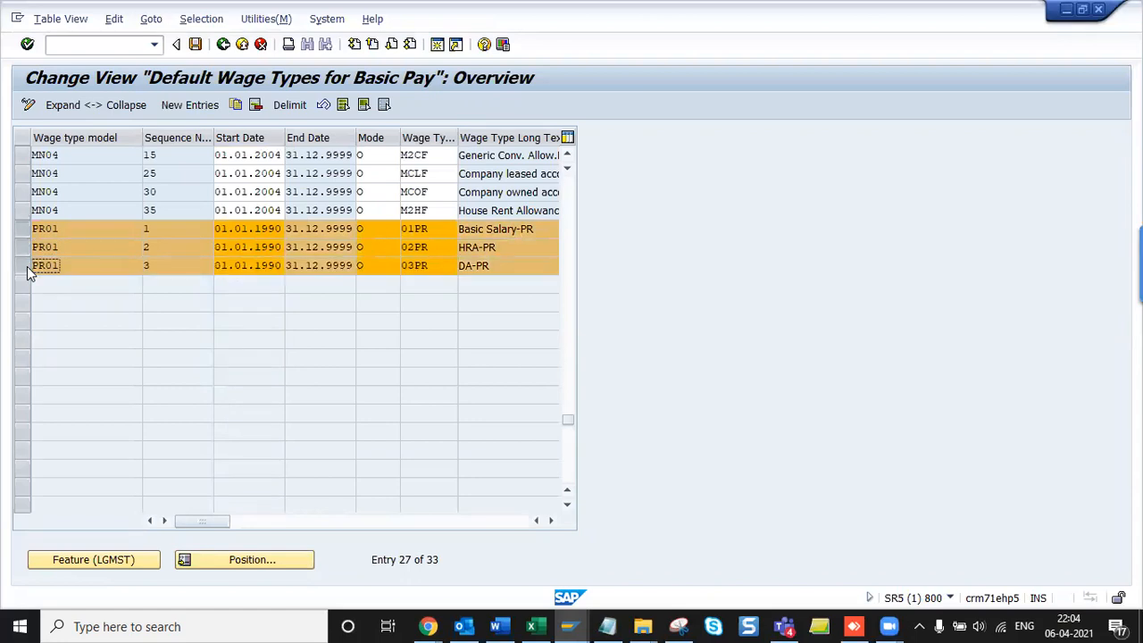
click(168, 225)
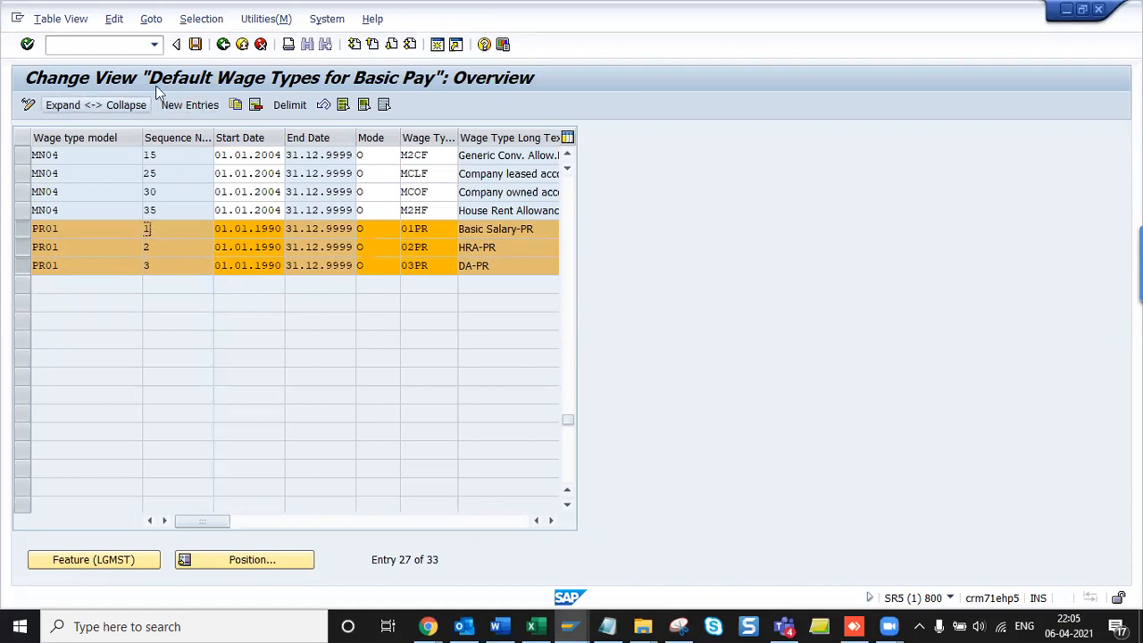
- Copy the three PR01 rows as new entries and set their wage type model to KVLM
click(235, 105)
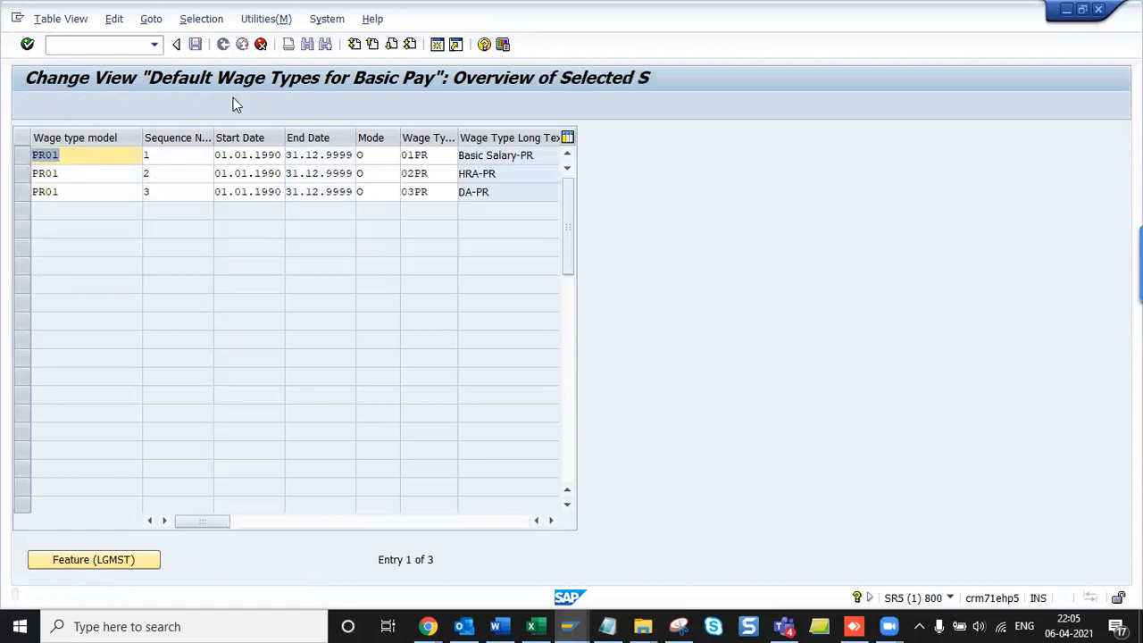
text(KVLM)
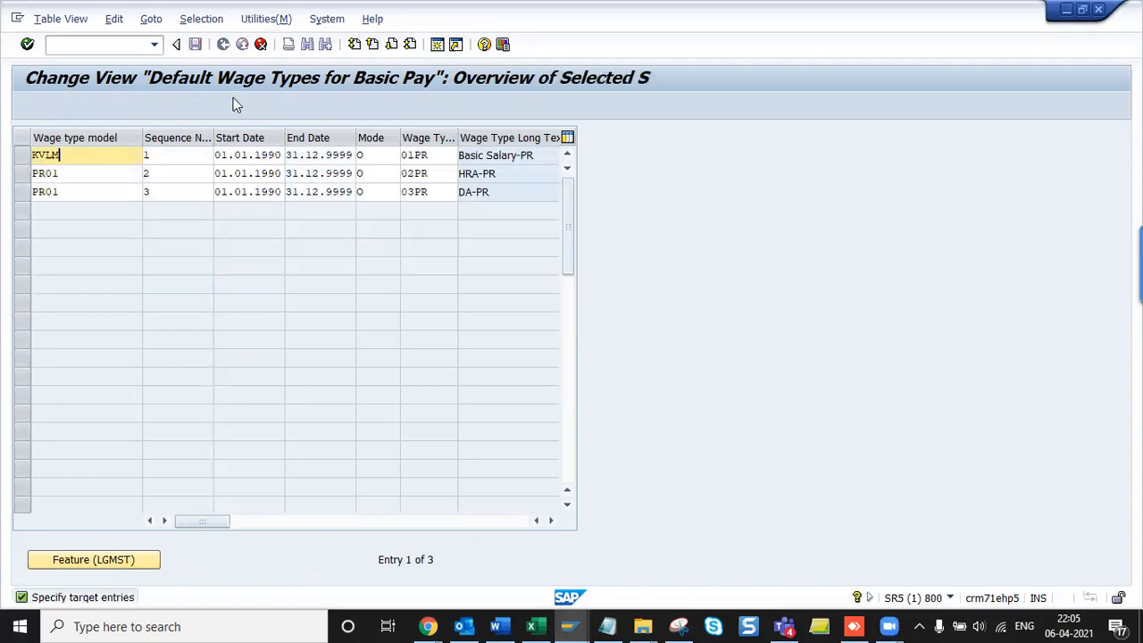
key(alt+Tab)
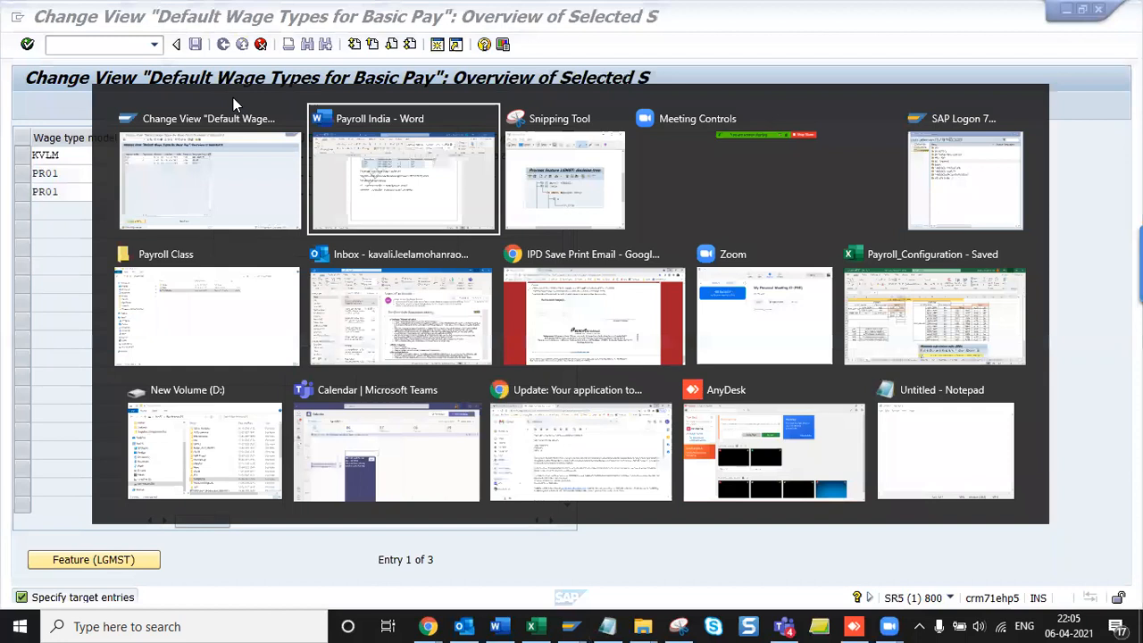
scroll(599, 249, up, 4)
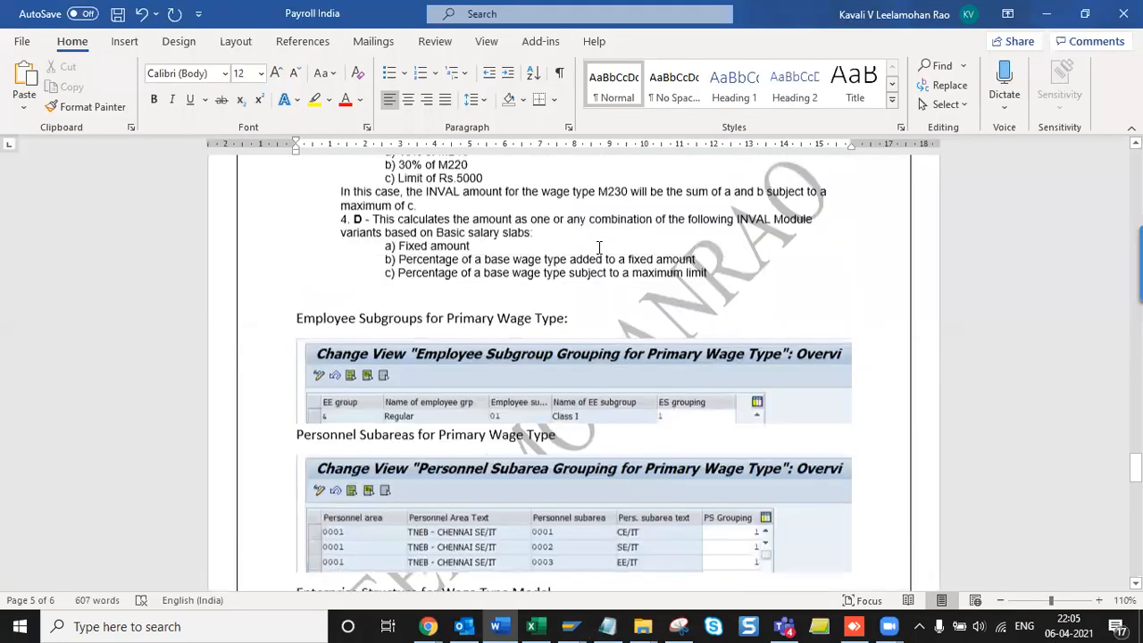
scroll(599, 248, down, 10)
scroll(599, 249, down, 10)
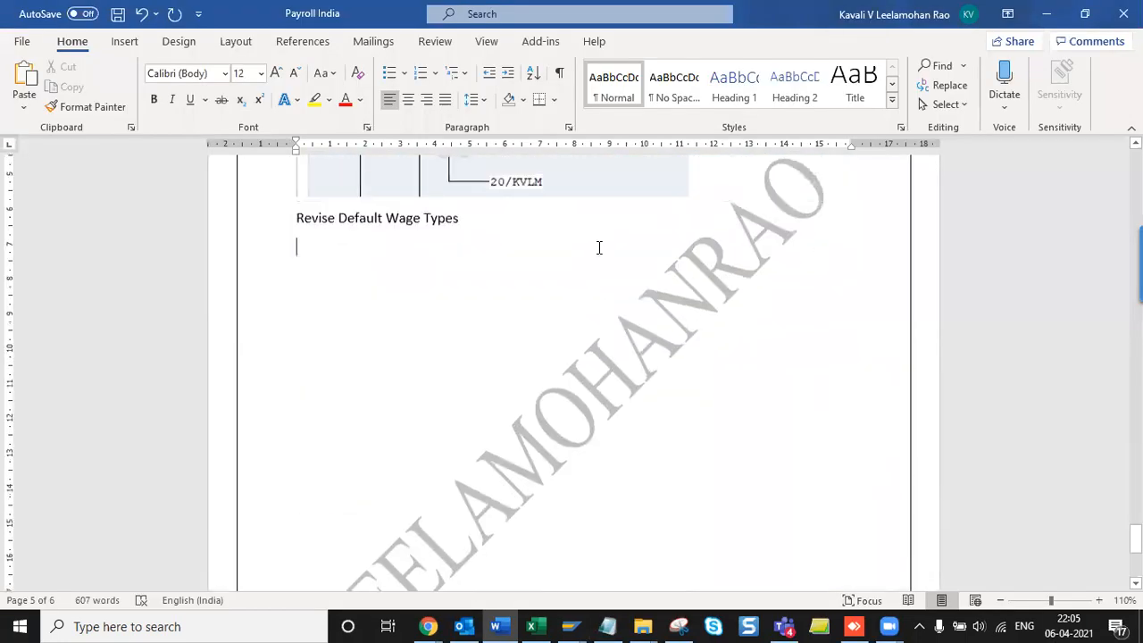
scroll(581, 301, up, 3)
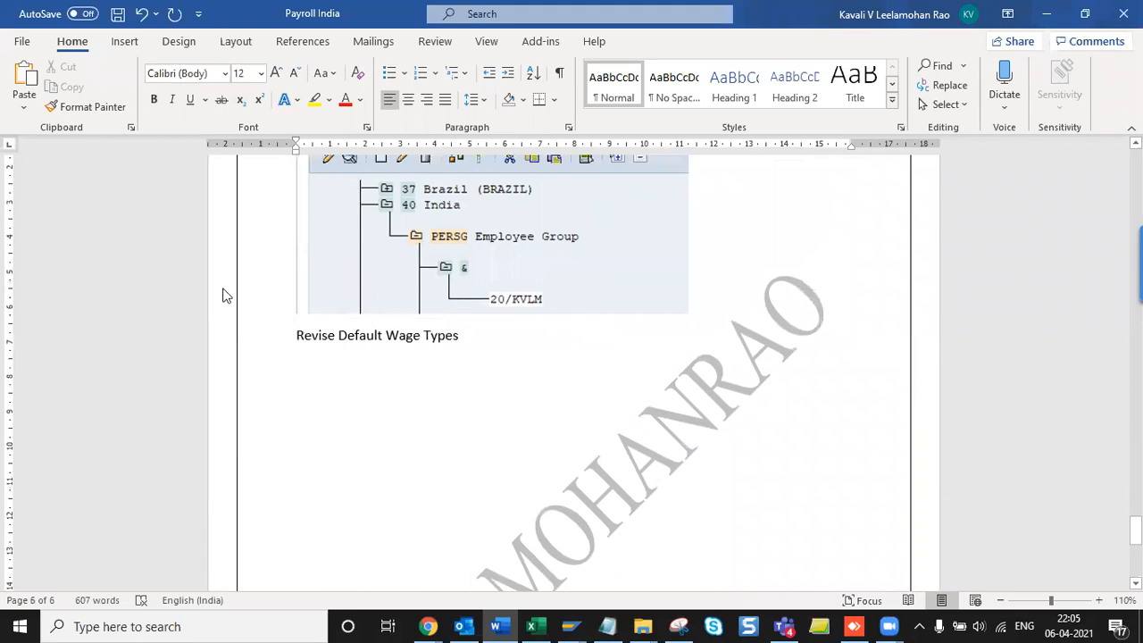
key(alt+Tab)
key(shift+Home)
key(ctrl+c)
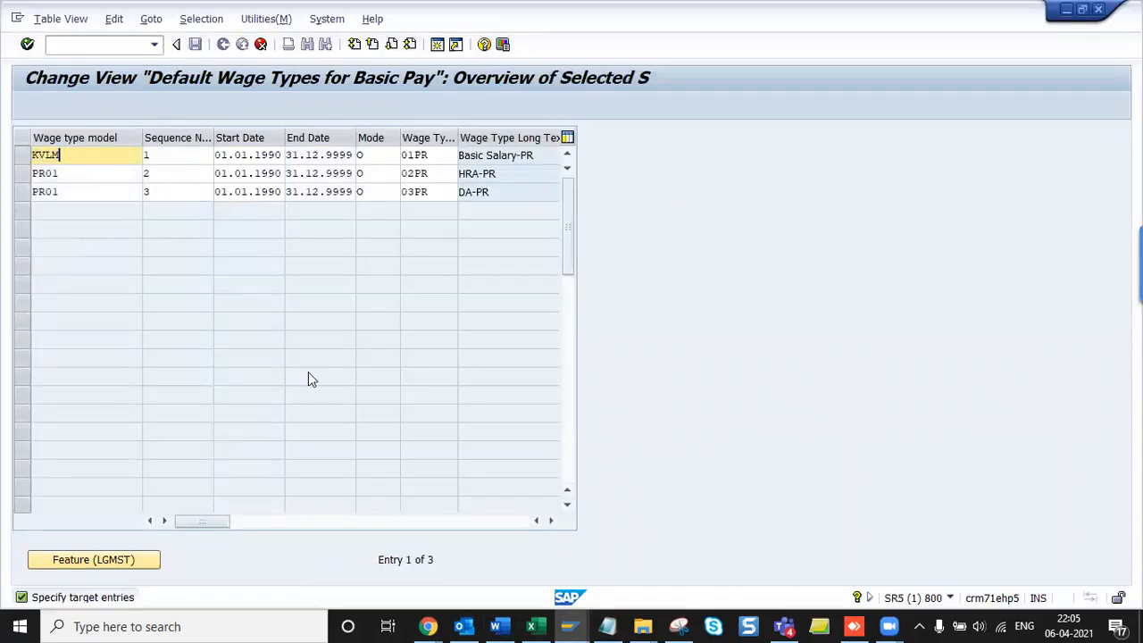
key(Down)
key(ctrl+v)
key(Down)
key(ctrl+v)
key(Tab)
key(Up)
key(Up)
key(Tab)
key(Tab)
key(Tab)
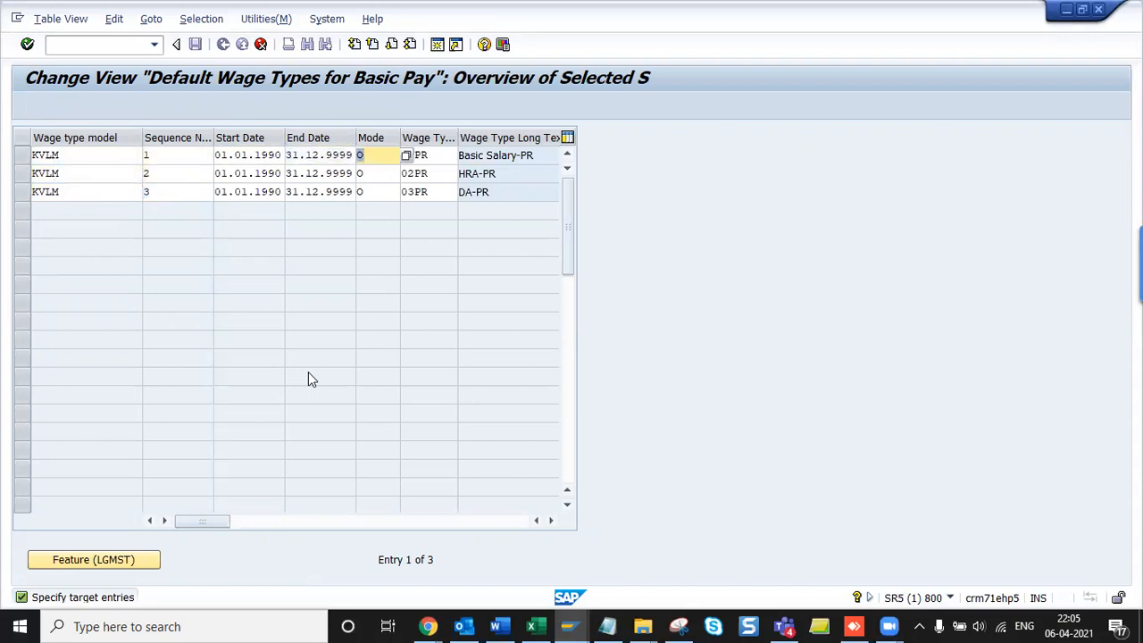
- Review the Mode field's allowed values and F1 help, leaving the mode unchanged
click(407, 156)
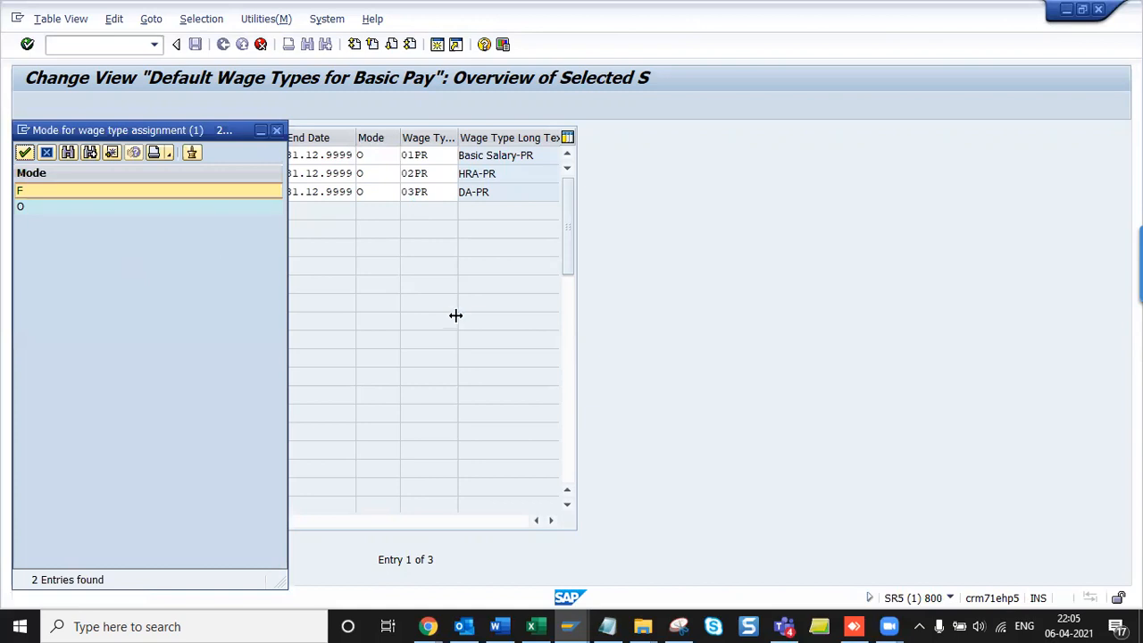
click(393, 157)
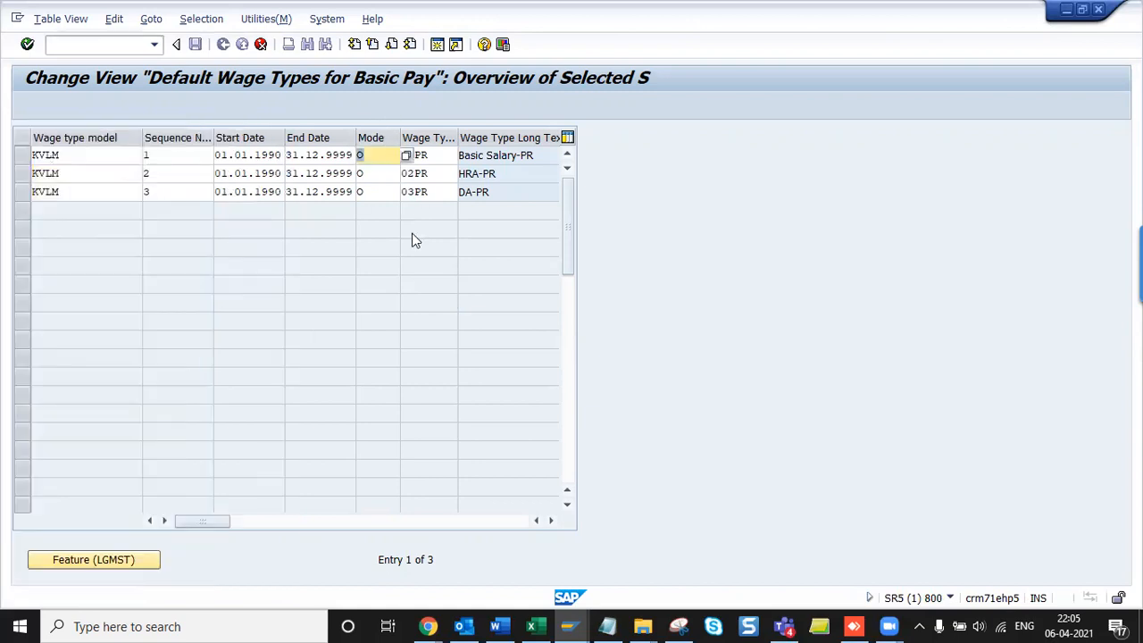
key(F1)
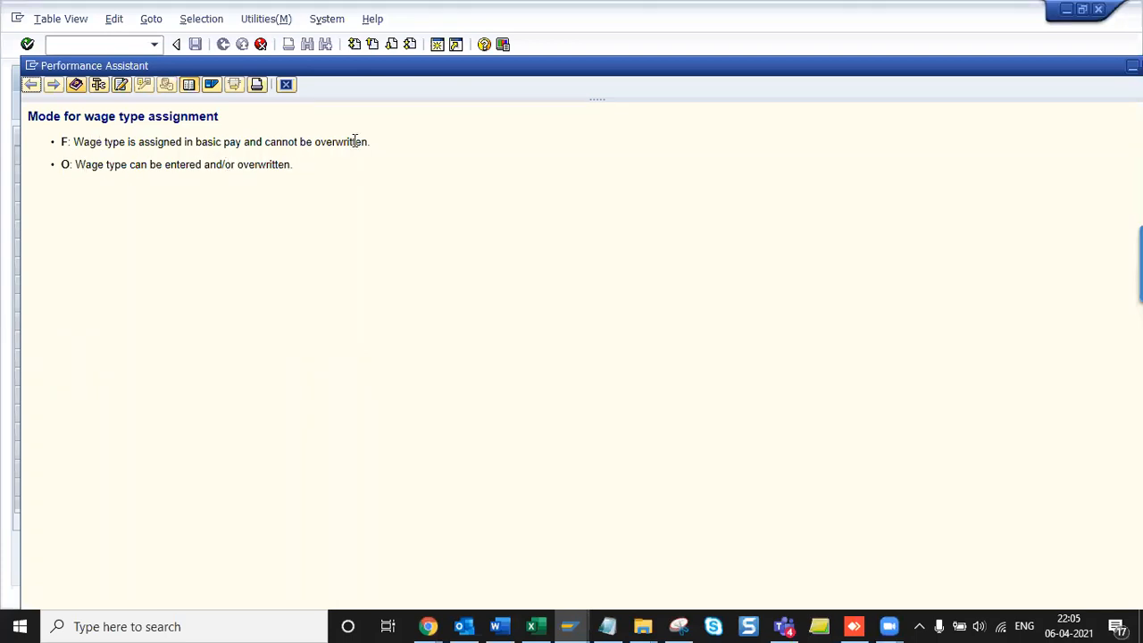
click(286, 84)
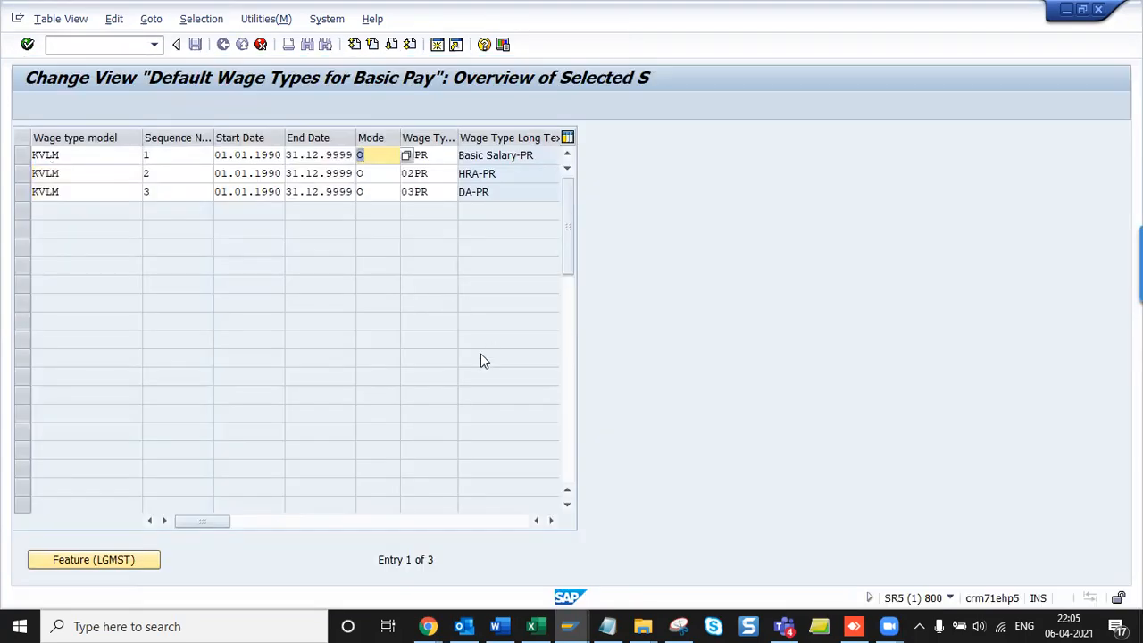
key(Down)
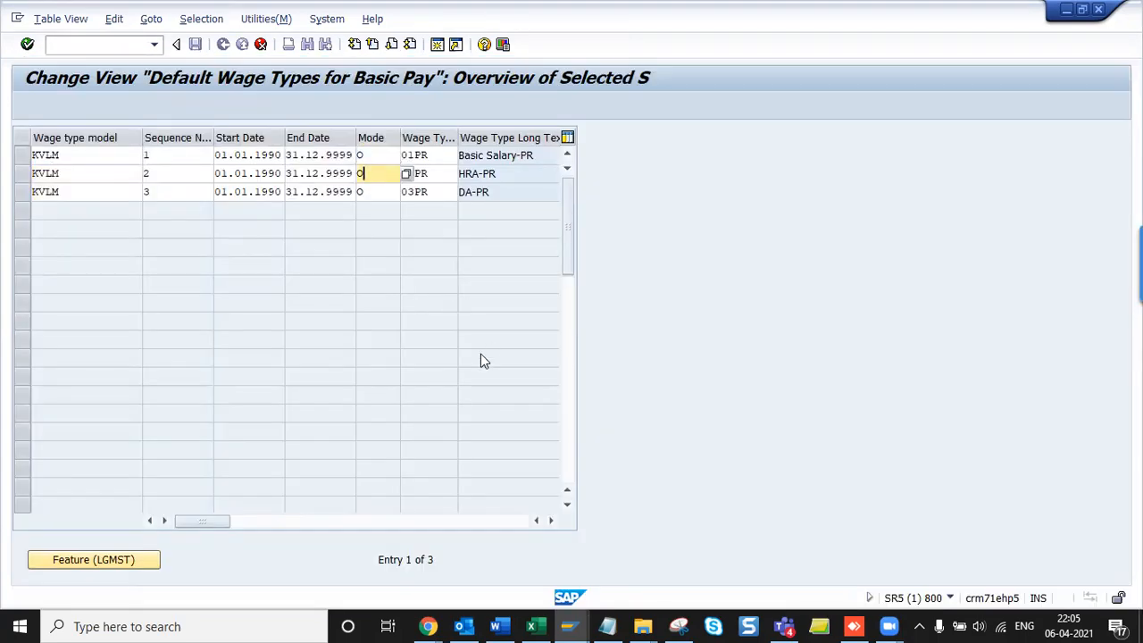
key(Tab)
key(Up)
- Overwrite wage types 01PR, 02PR, 03PR with 1KV1, 1KV2, 1KV3 and confirm the entries
key(shift+Home)
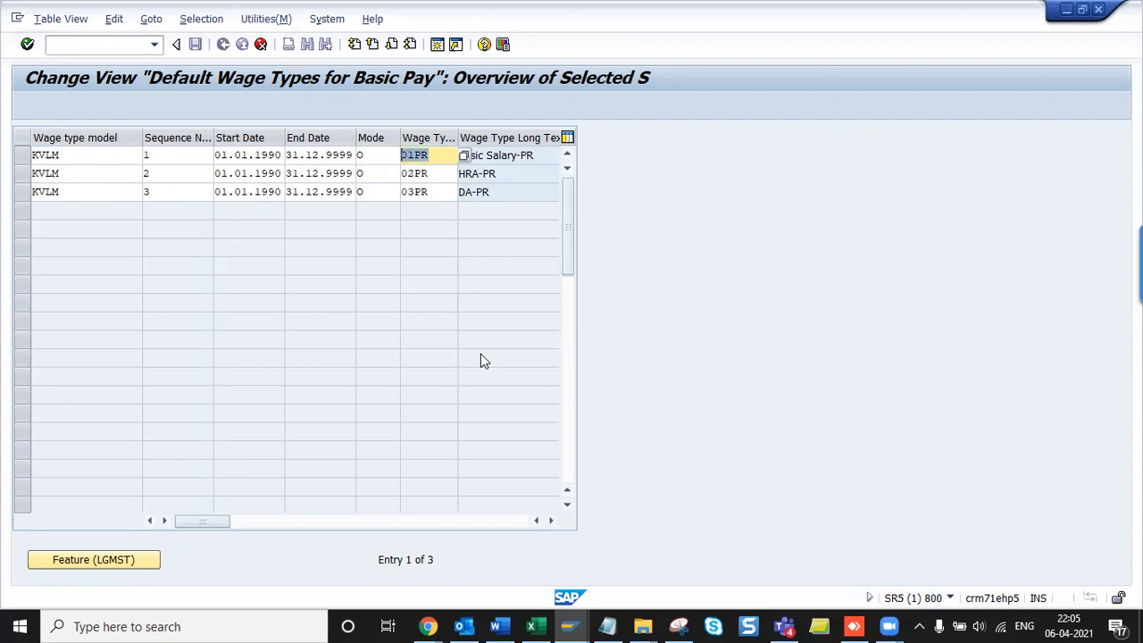
key(Down)
key(Left)
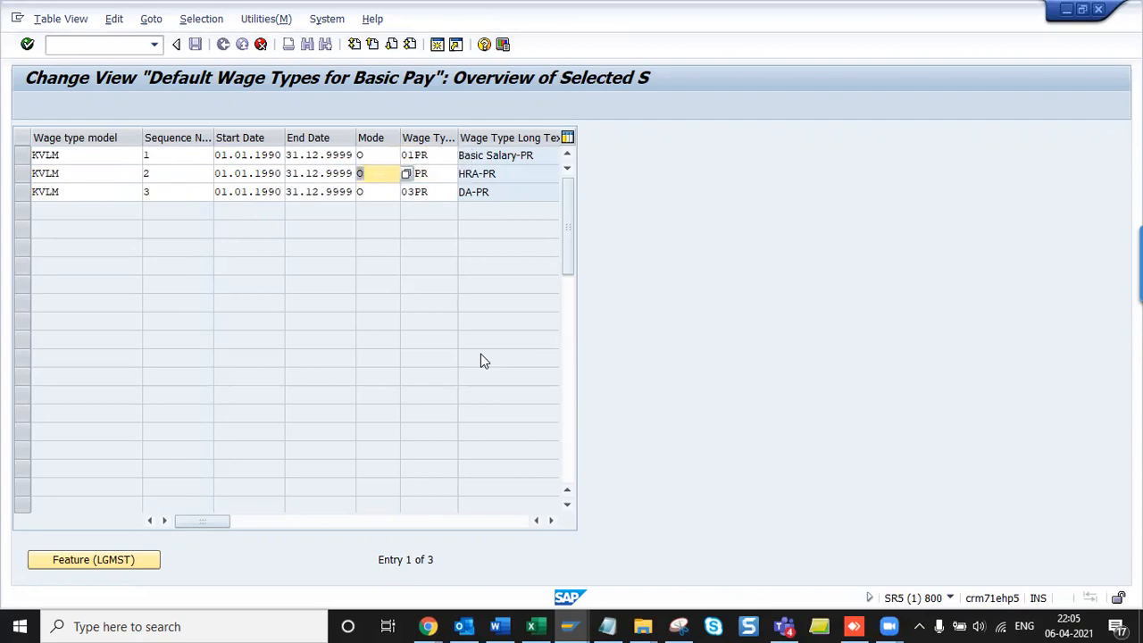
key(Tab)
key(Up)
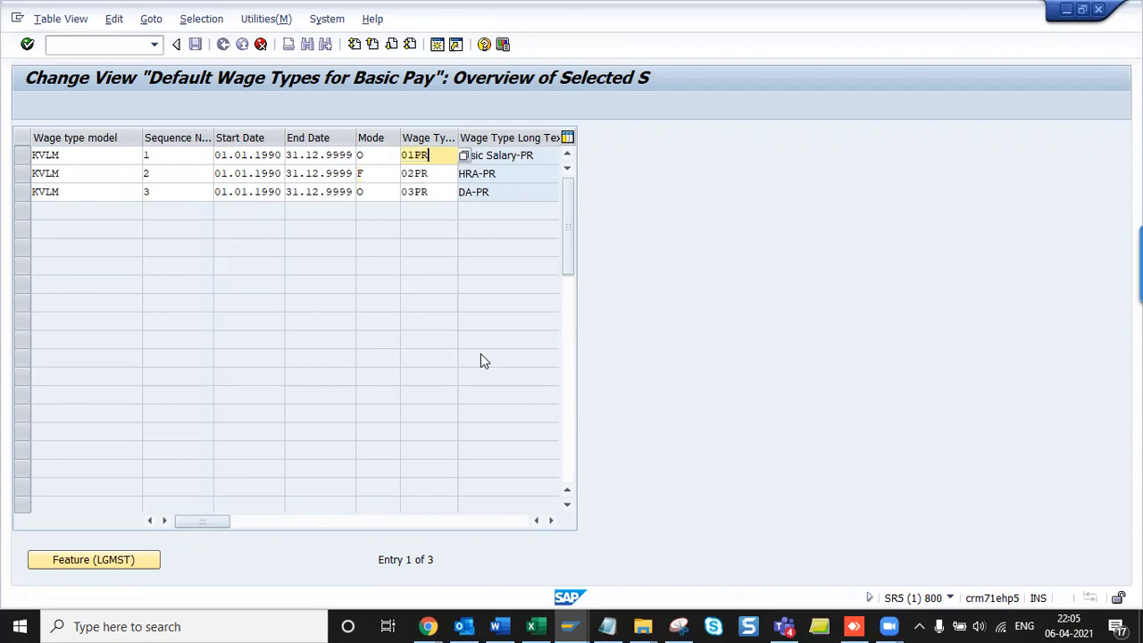
key(shift+Home)
text(1KV1)
key(Down)
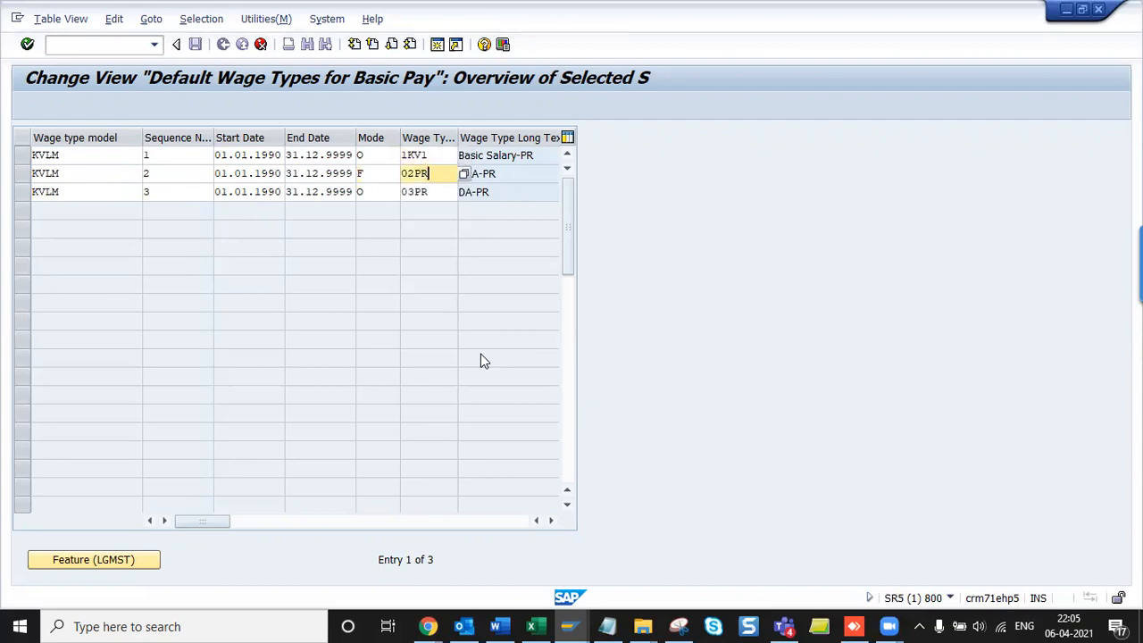
key(BackSpace)
key(BackSpace)
key(BackSpace)
key(BackSpace)
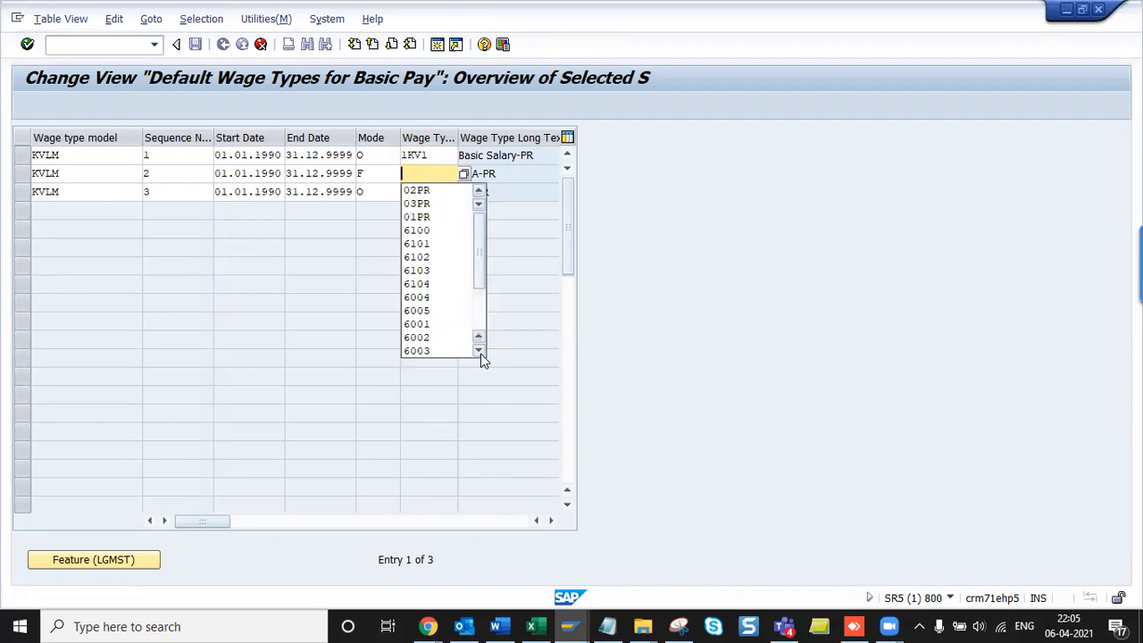
key(Down)
key(shift+Tab)
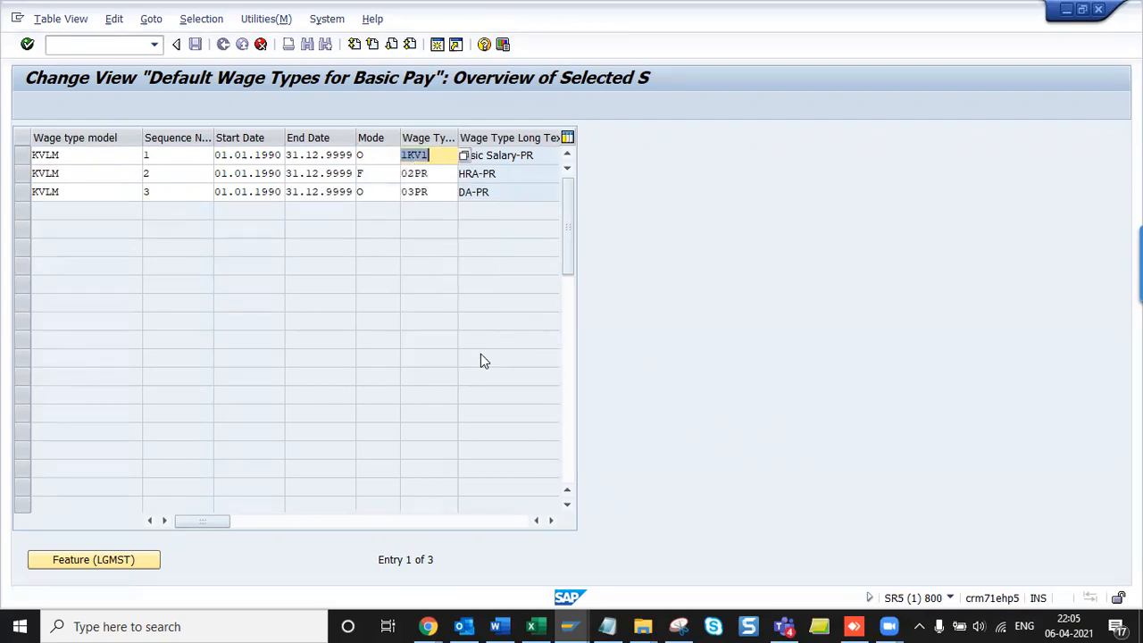
key(Down)
text(1KV2)
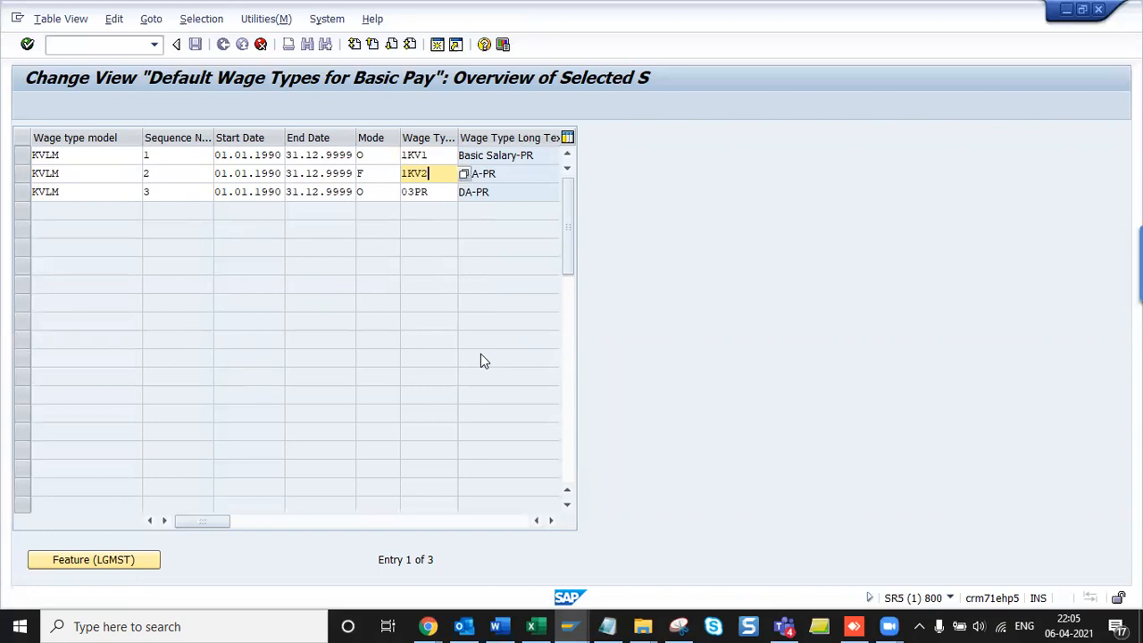
key(Down)
text(1KV3)
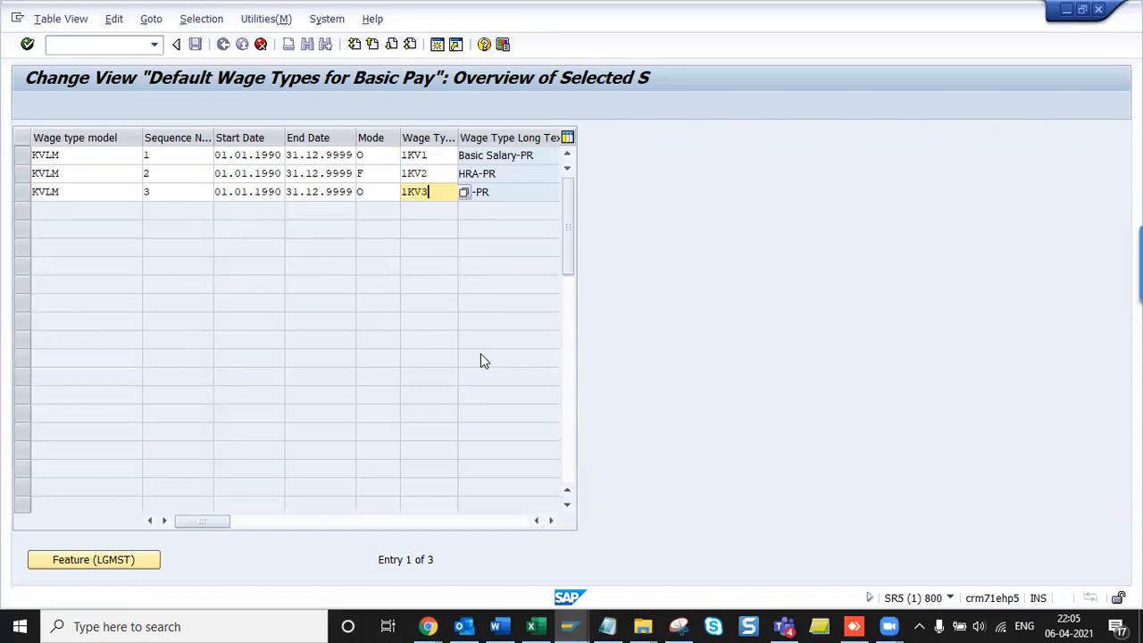
key(Return)
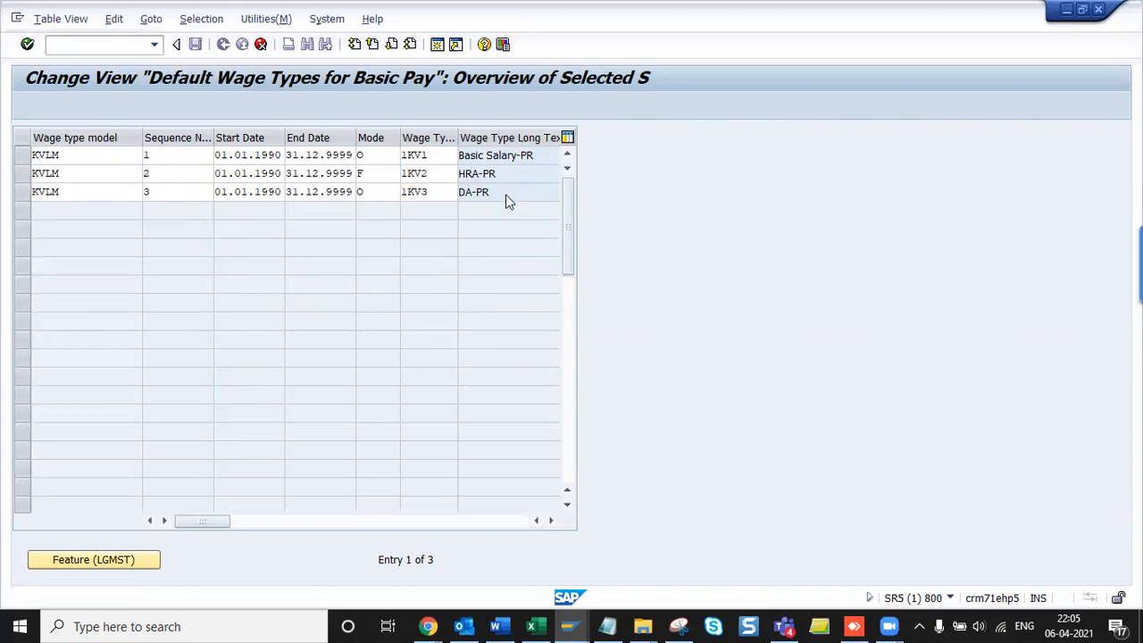
click(189, 191)
- Snip the new KVLM wage type entries and paste the screenshot into the Payroll India notes
key(alt+Tab)
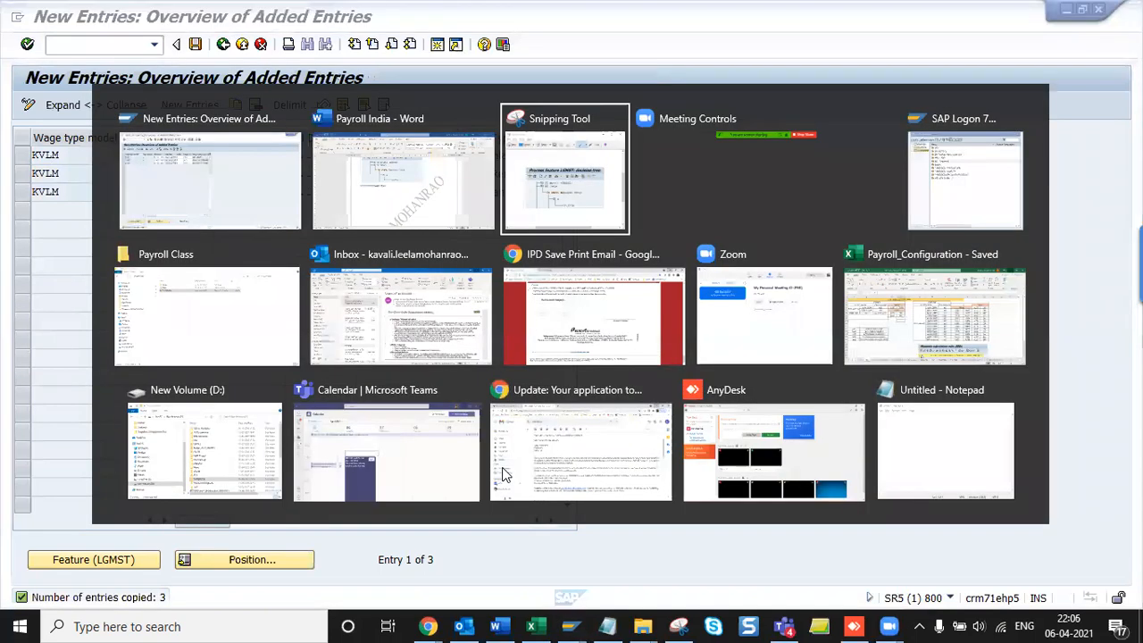
key(ctrl+n)
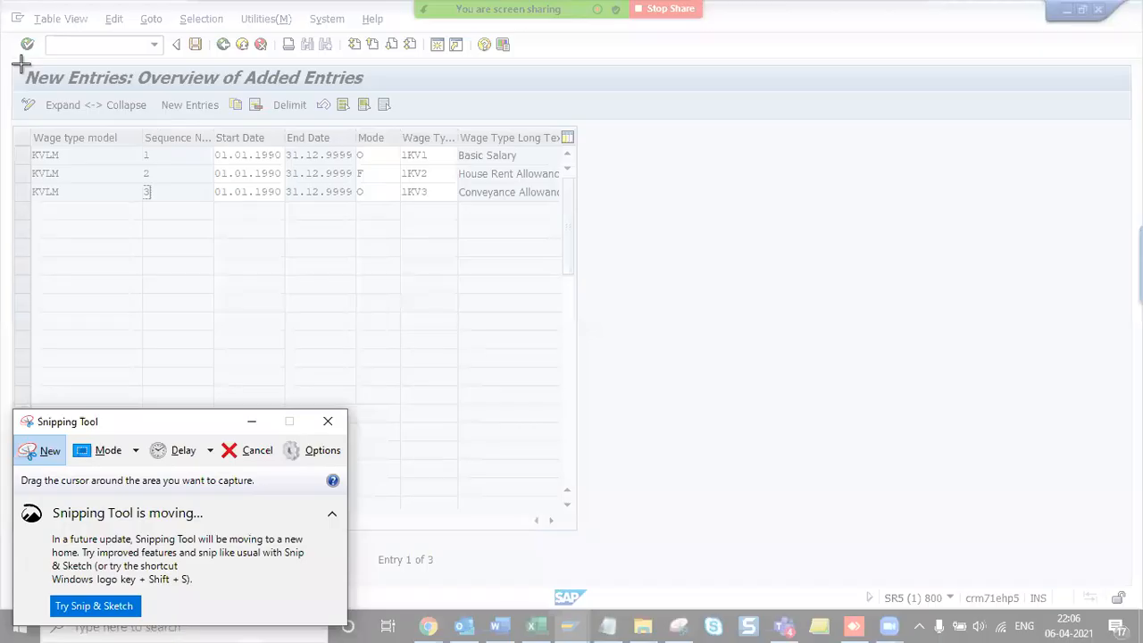
drag(12, 66, 594, 225)
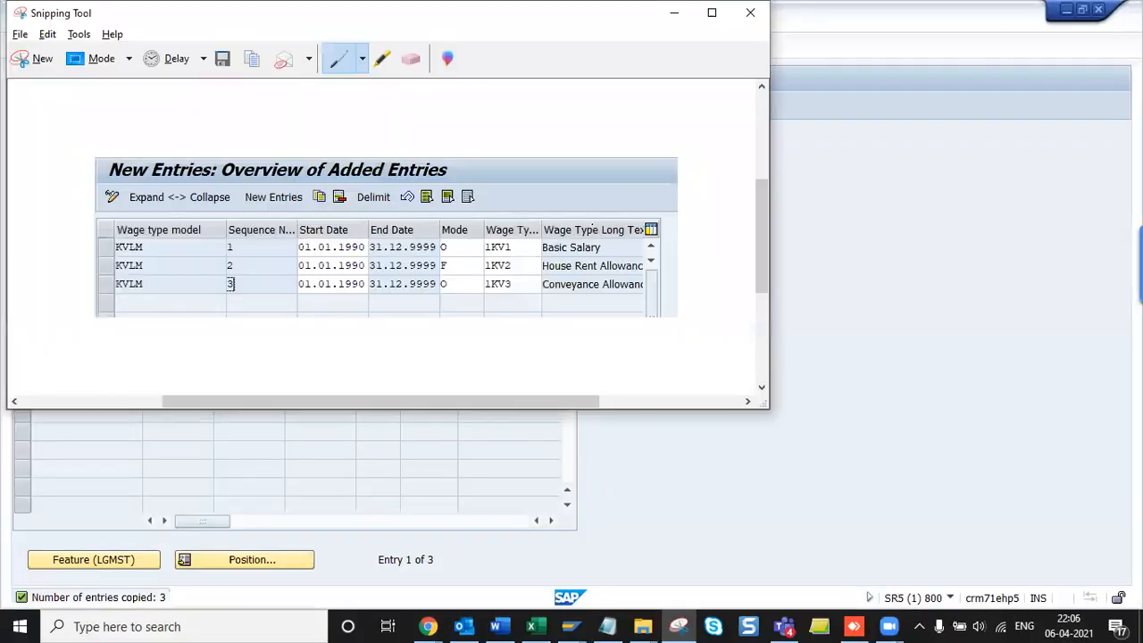
key(alt+Tab)
key(ctrl+v)
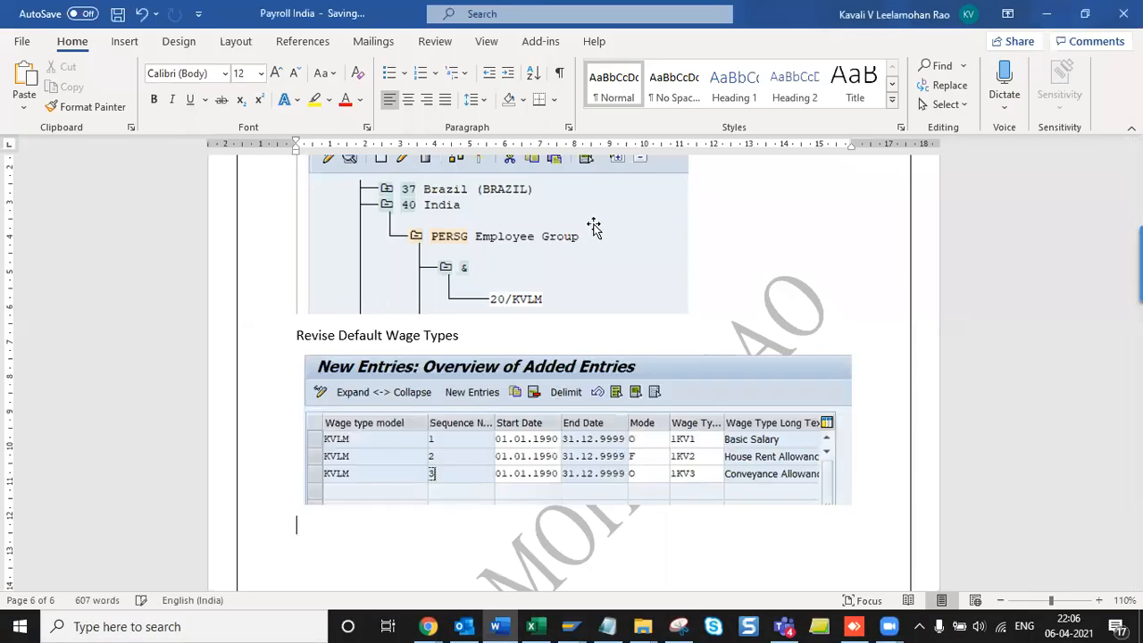
- Save the entries under the customizing request and return to the implementation guide
key(alt+Tab)
key(Tab)
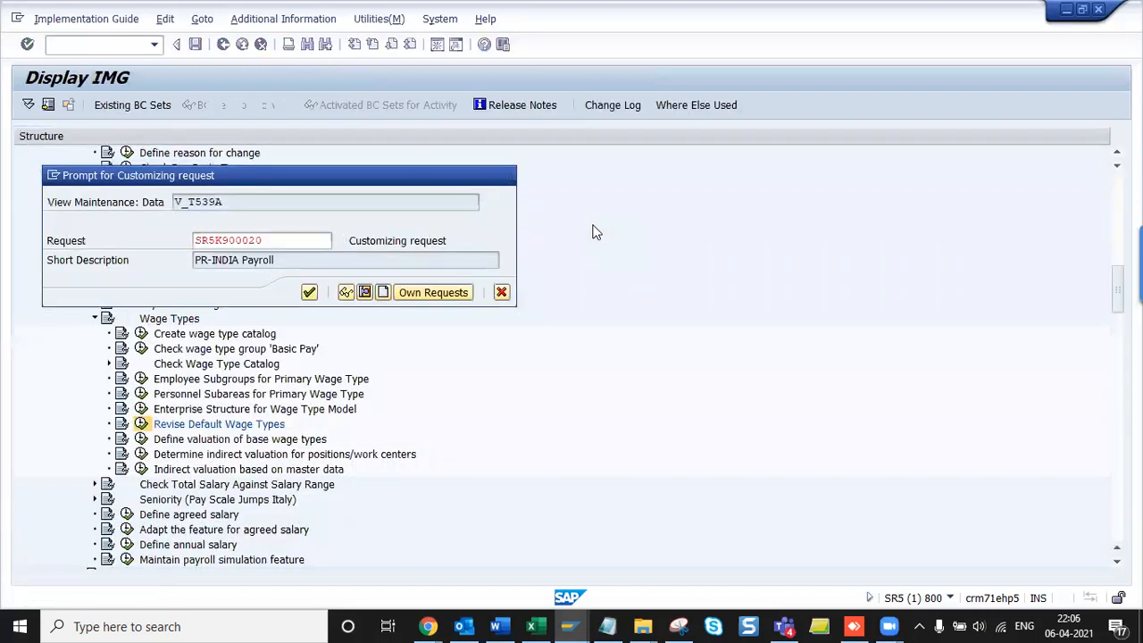
key(Return)
key(F3)
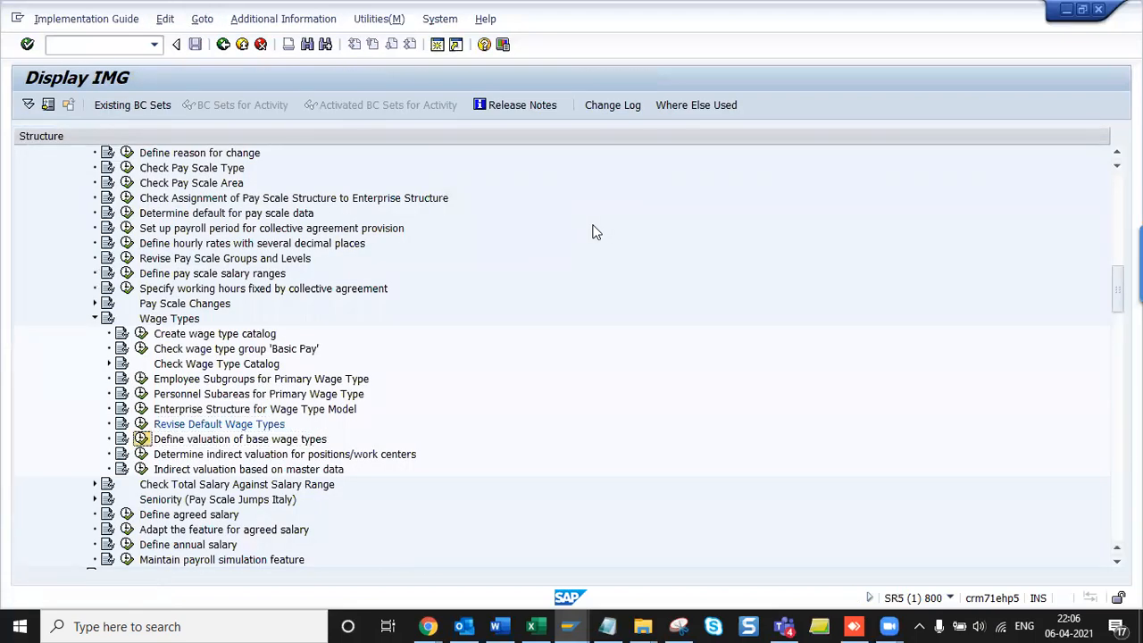
key(F8)
key(F3)
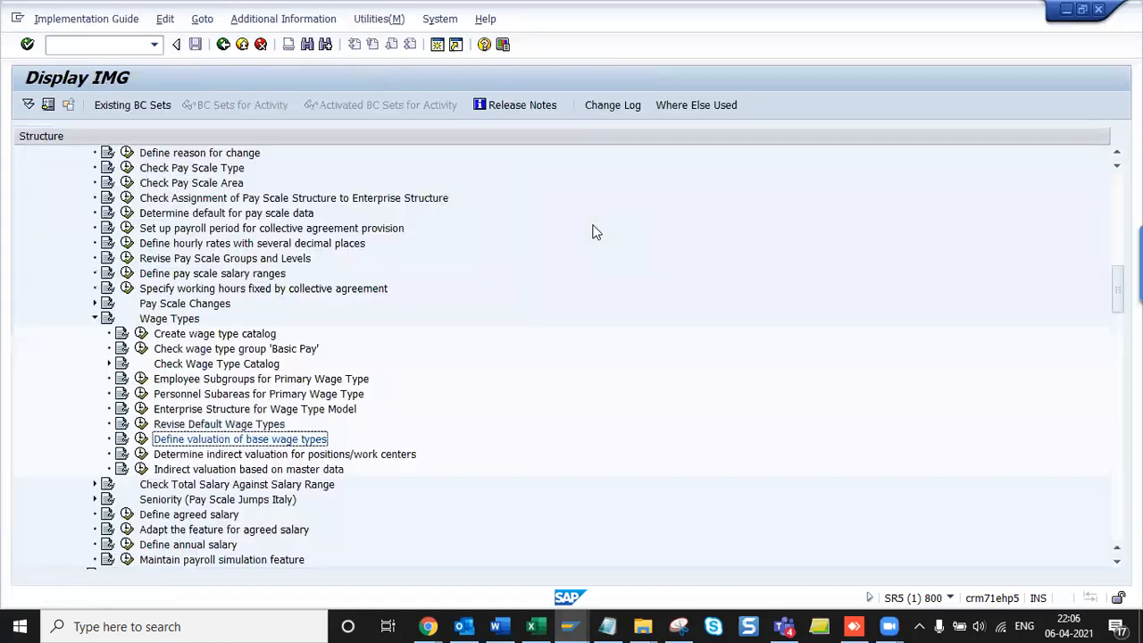
- Add a 'Define valuation of base wage types' heading to the Word notes
key(alt+Tab)
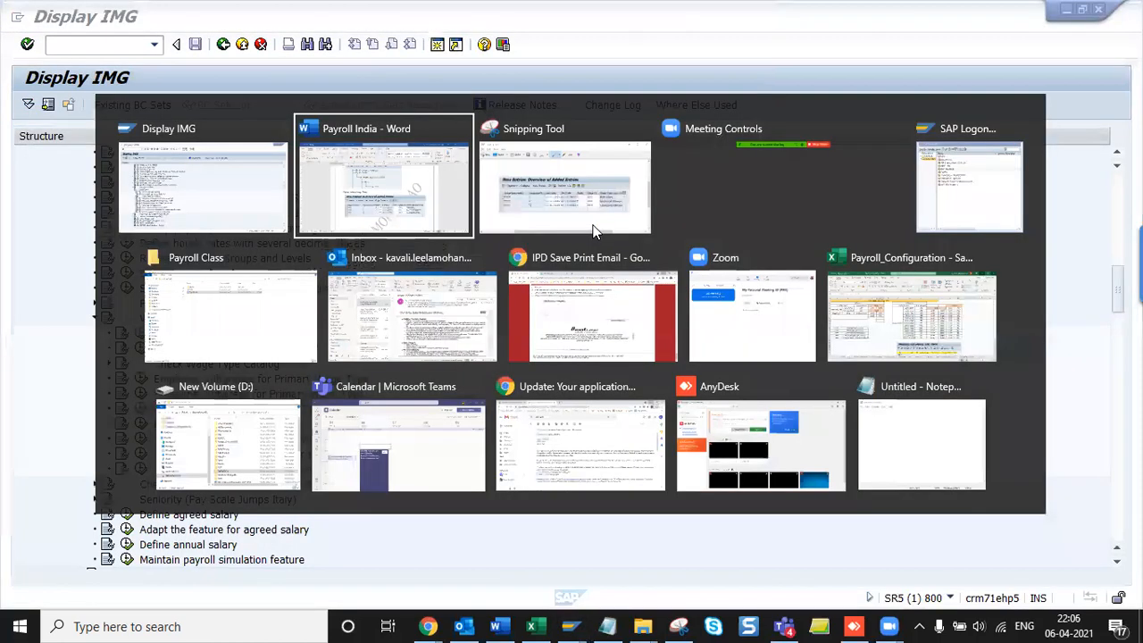
text(Define valuation of base wage types)
key(alt+Tab)
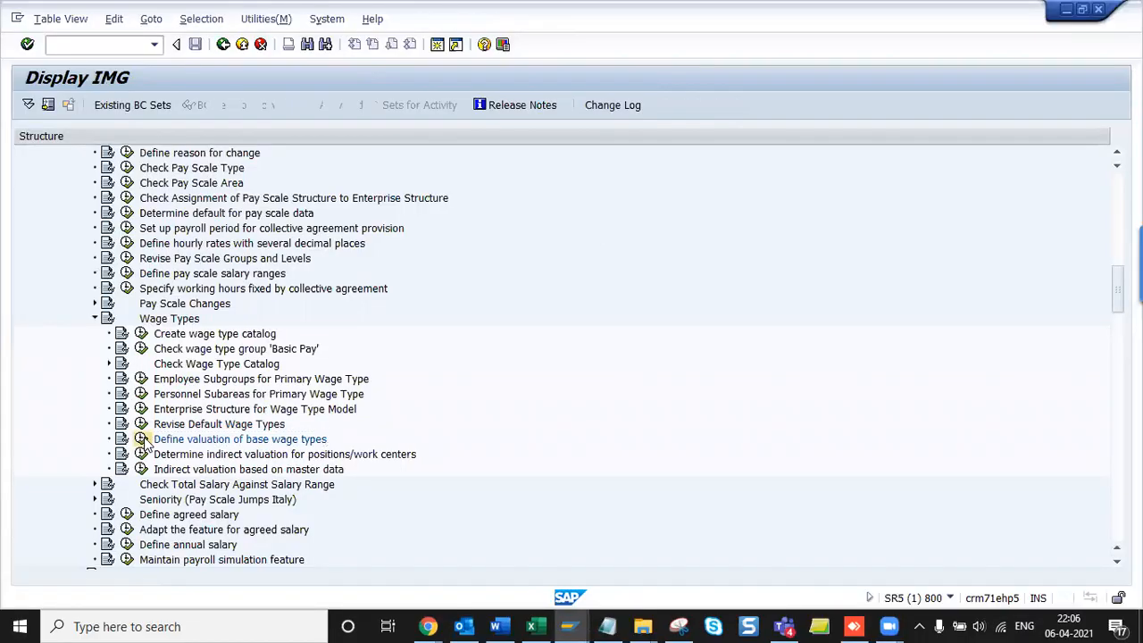
- In Define valuation of base wage types, delete the 1KV2 row based on MD10 and save
click(141, 438)
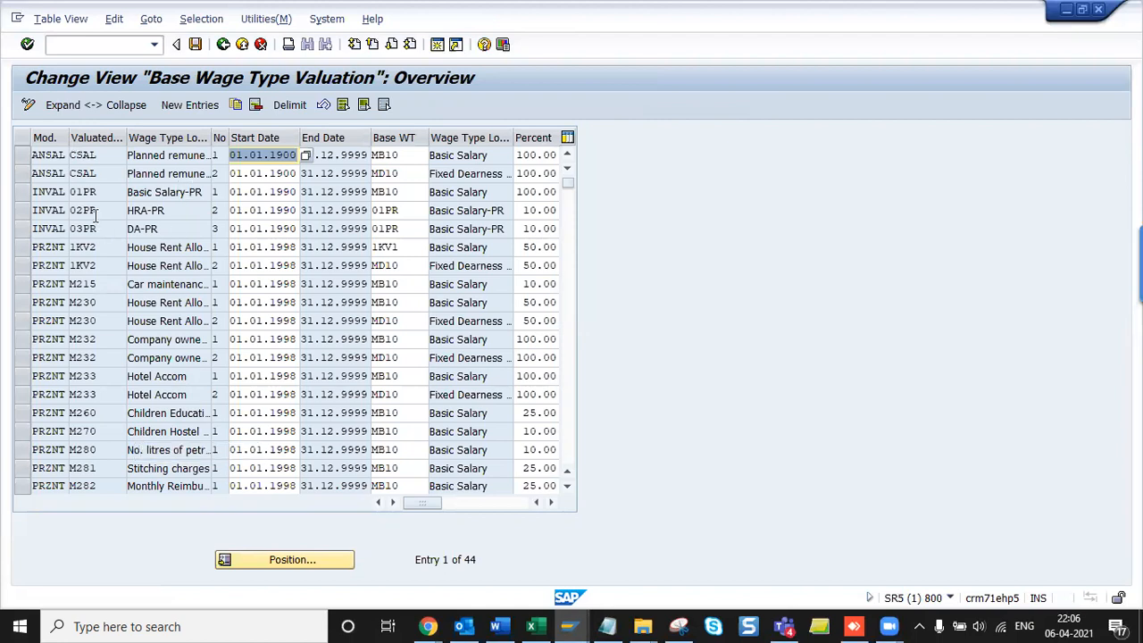
click(29, 250)
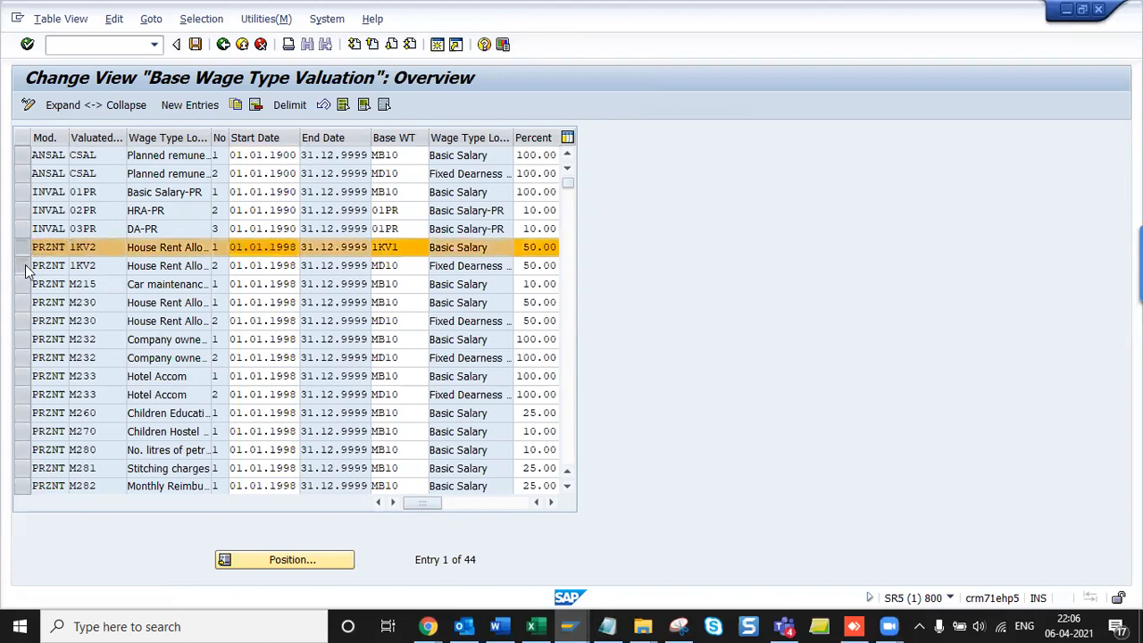
click(29, 266)
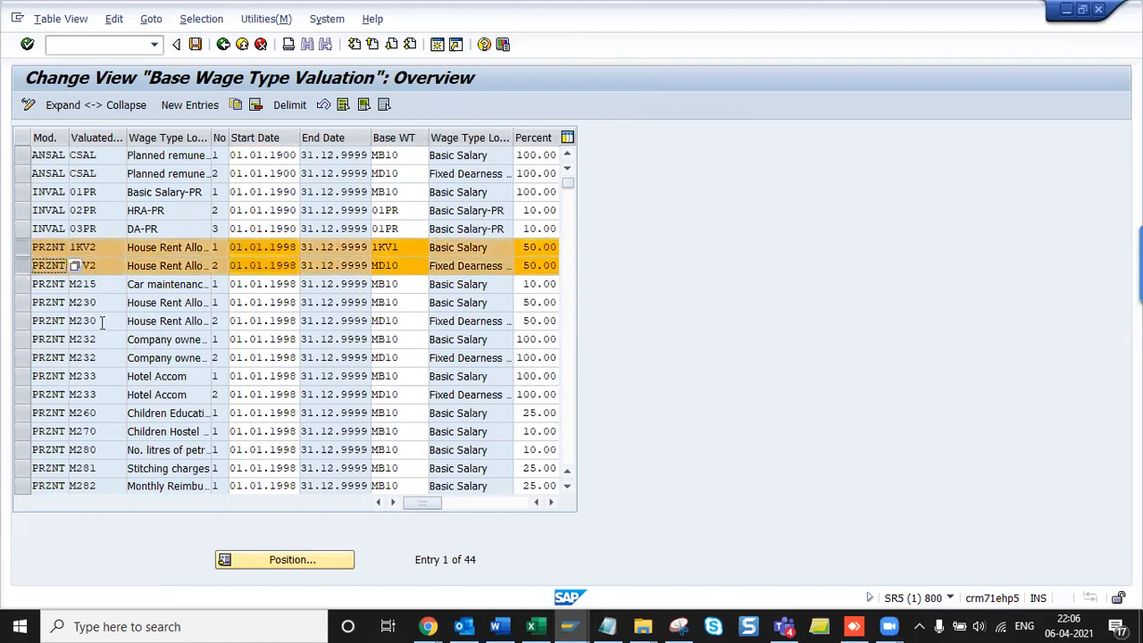
click(19, 304)
click(22, 321)
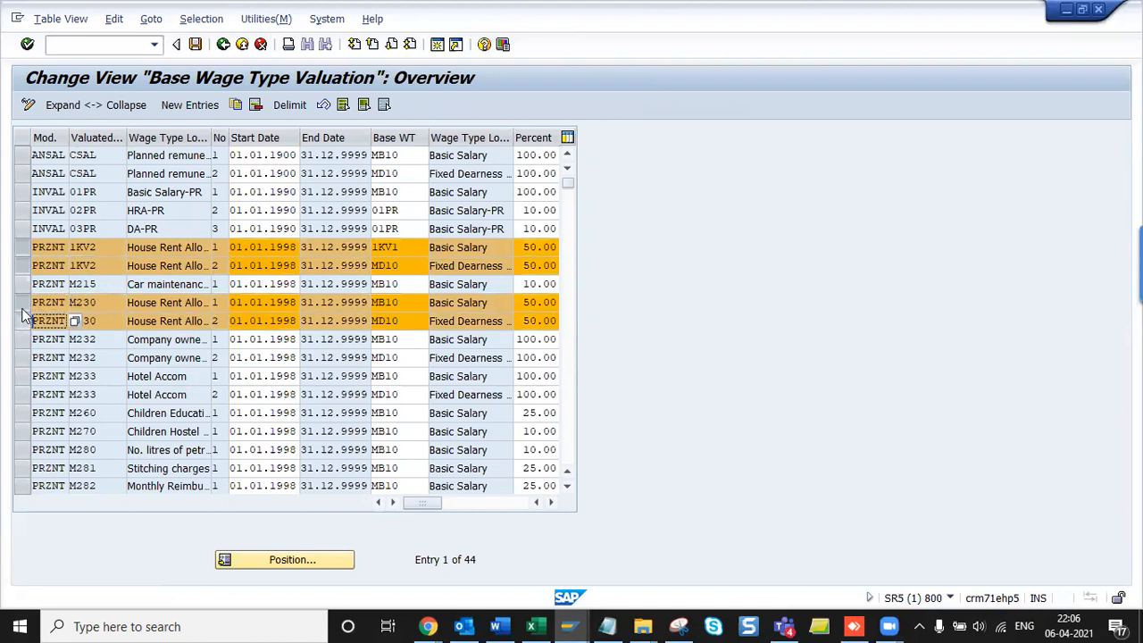
click(22, 303)
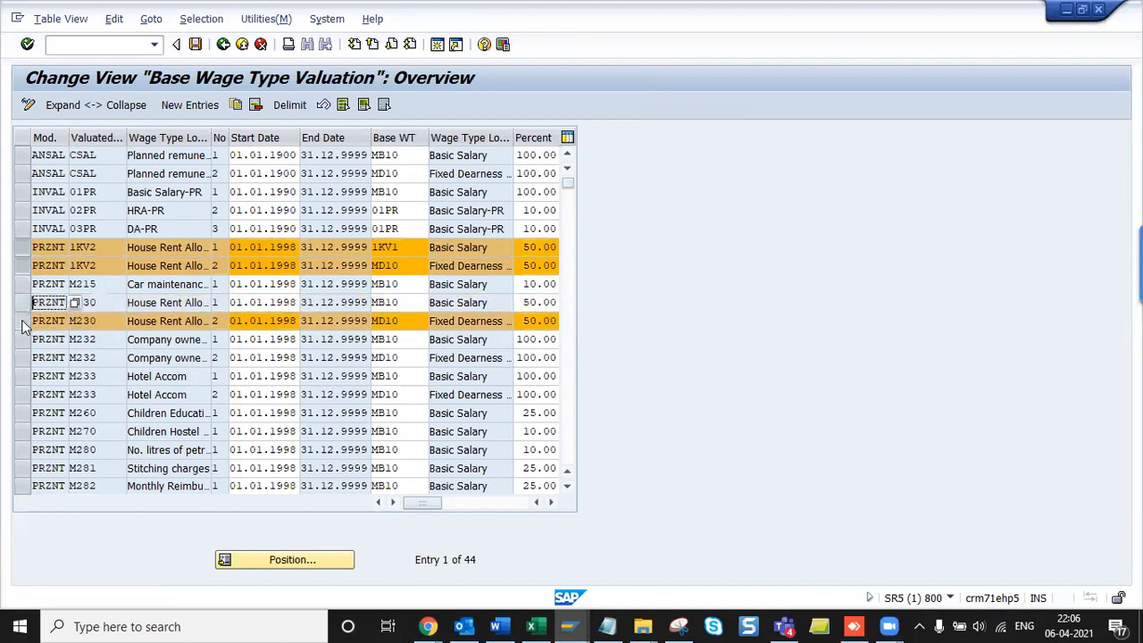
click(21, 321)
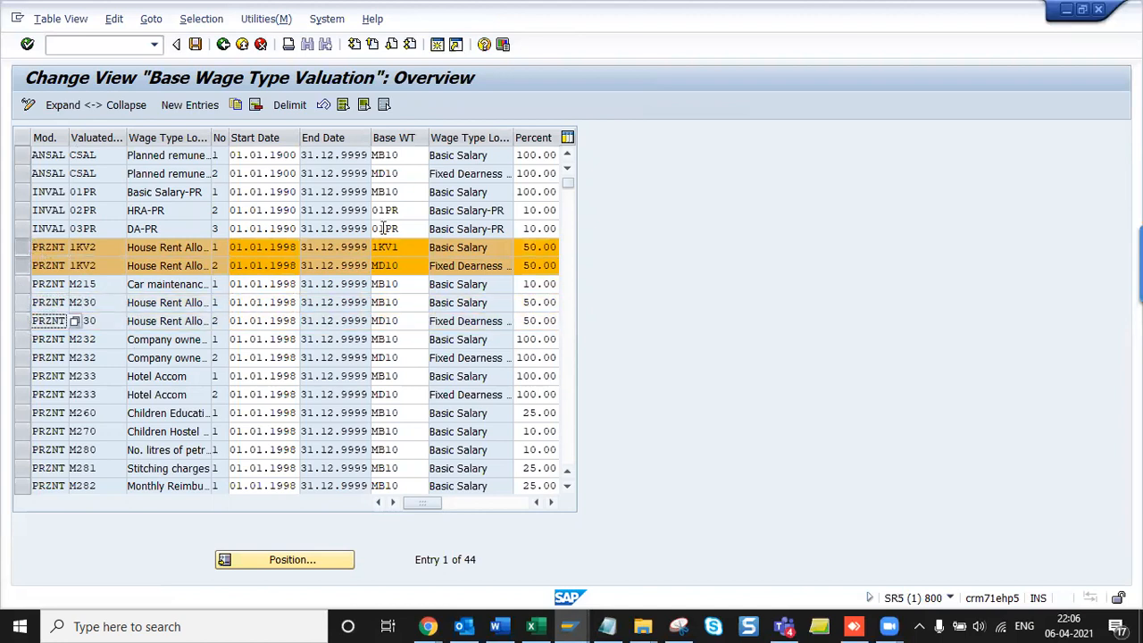
click(23, 248)
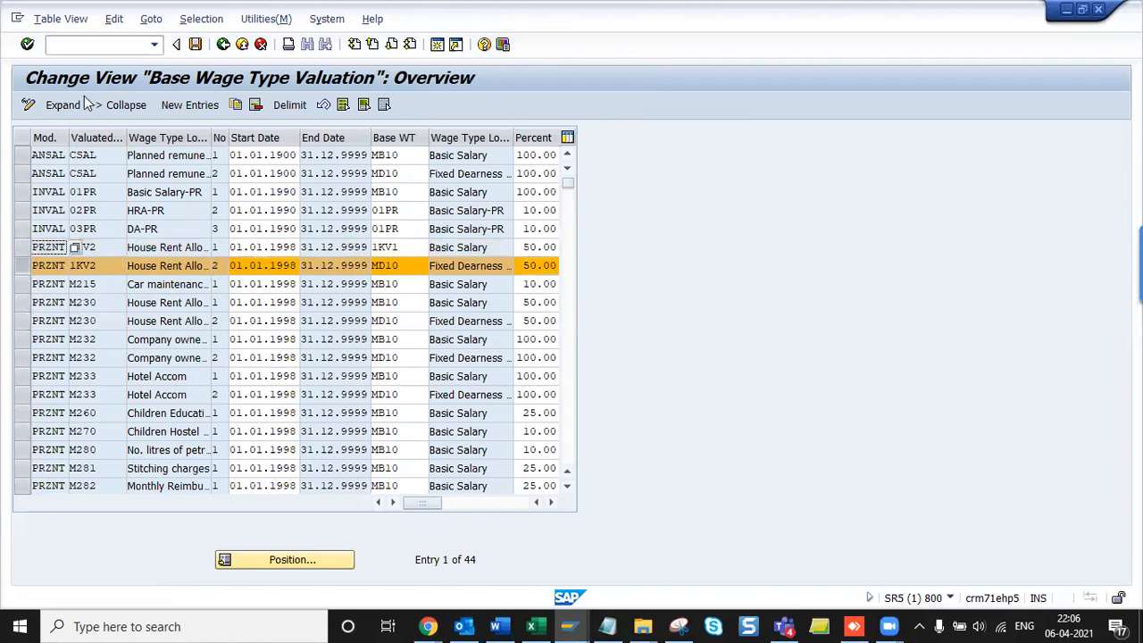
click(255, 106)
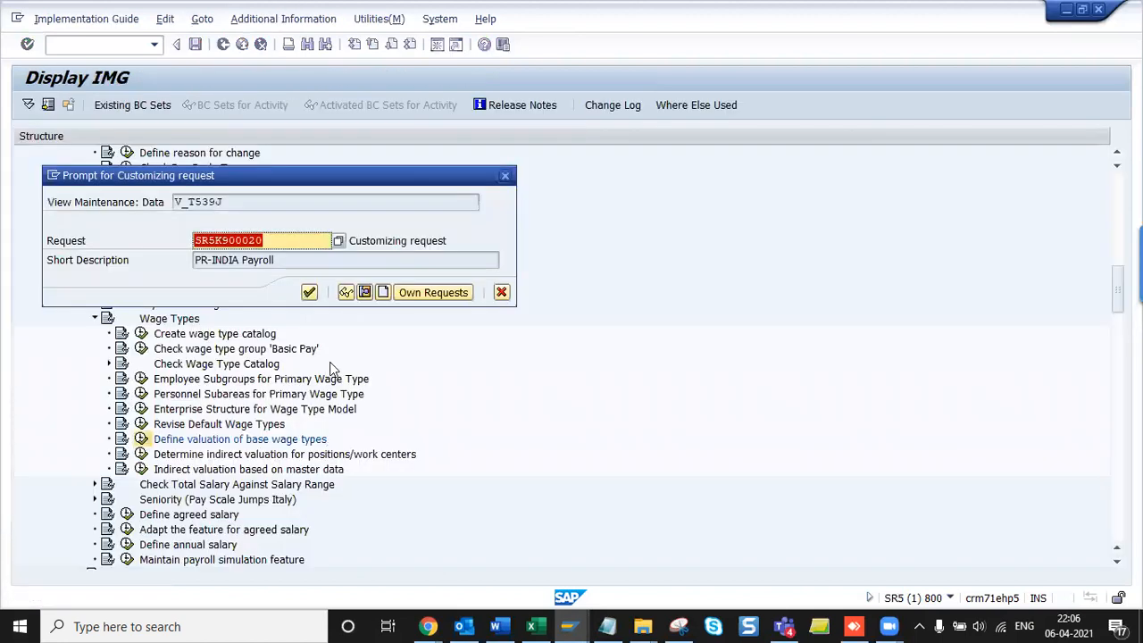
click(309, 293)
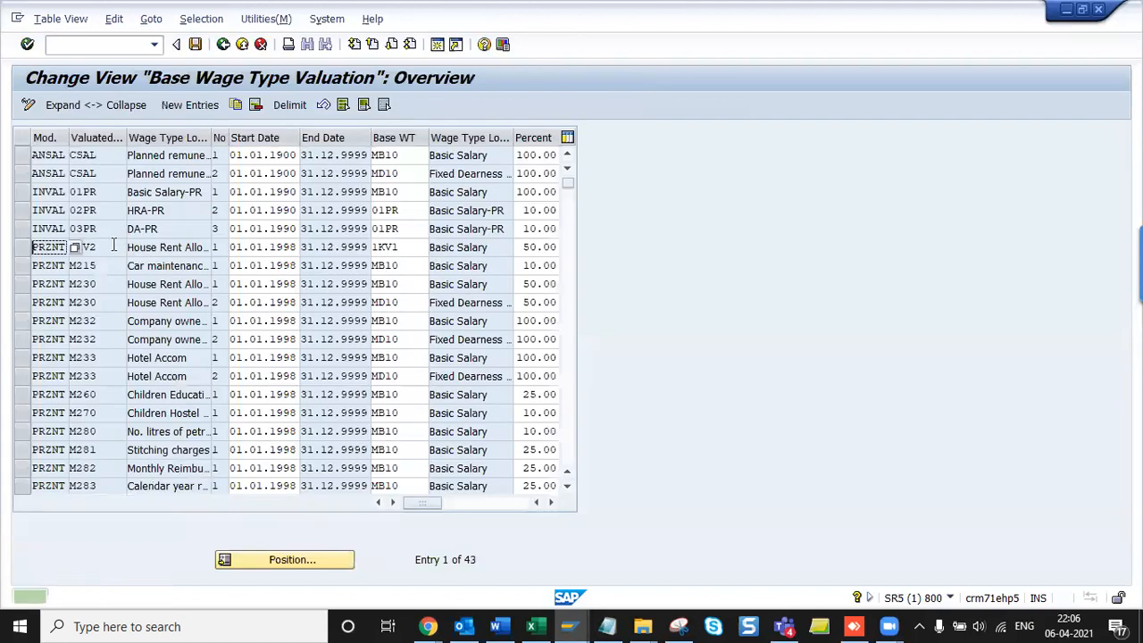
- Inspect the remaining 1KV2 row, valued on base wage type 1KV1 at 50%
click(170, 247)
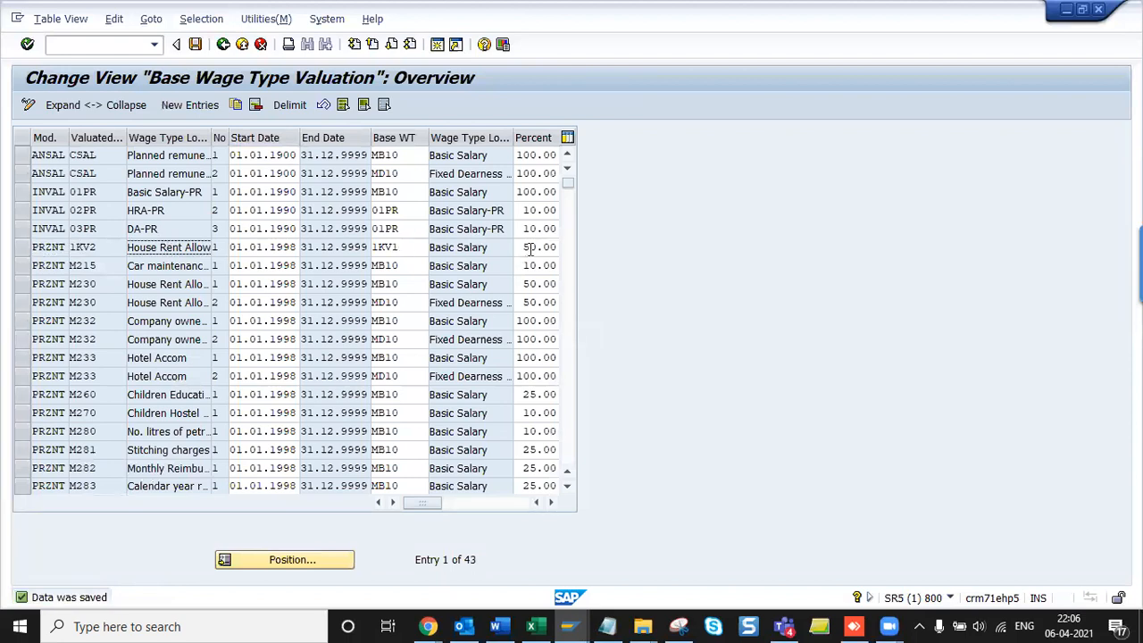
click(410, 254)
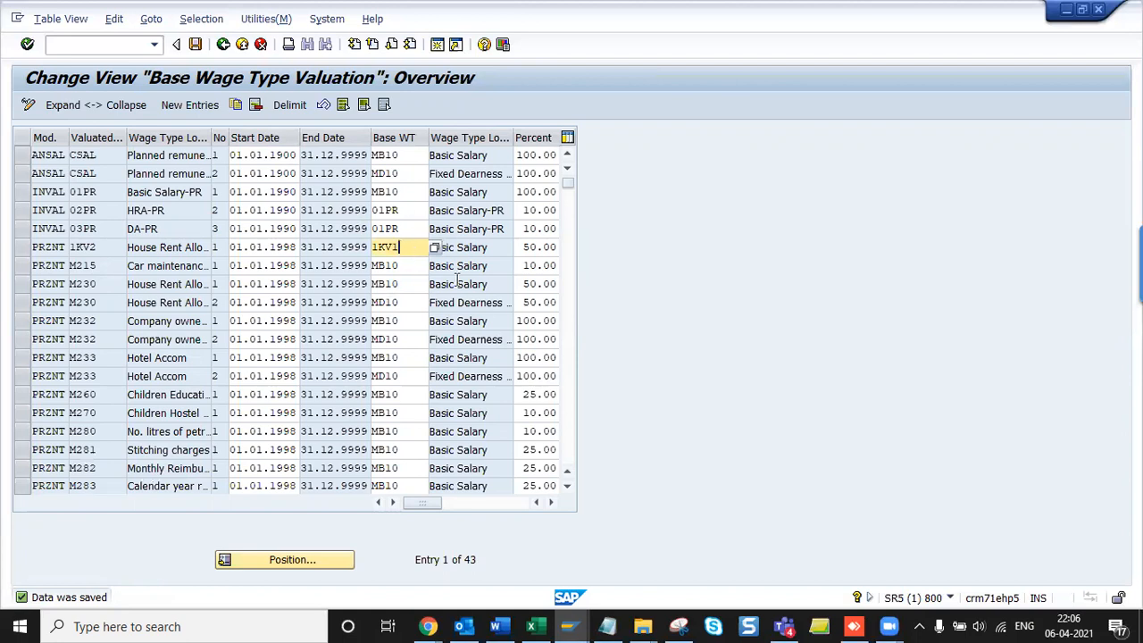
click(567, 487)
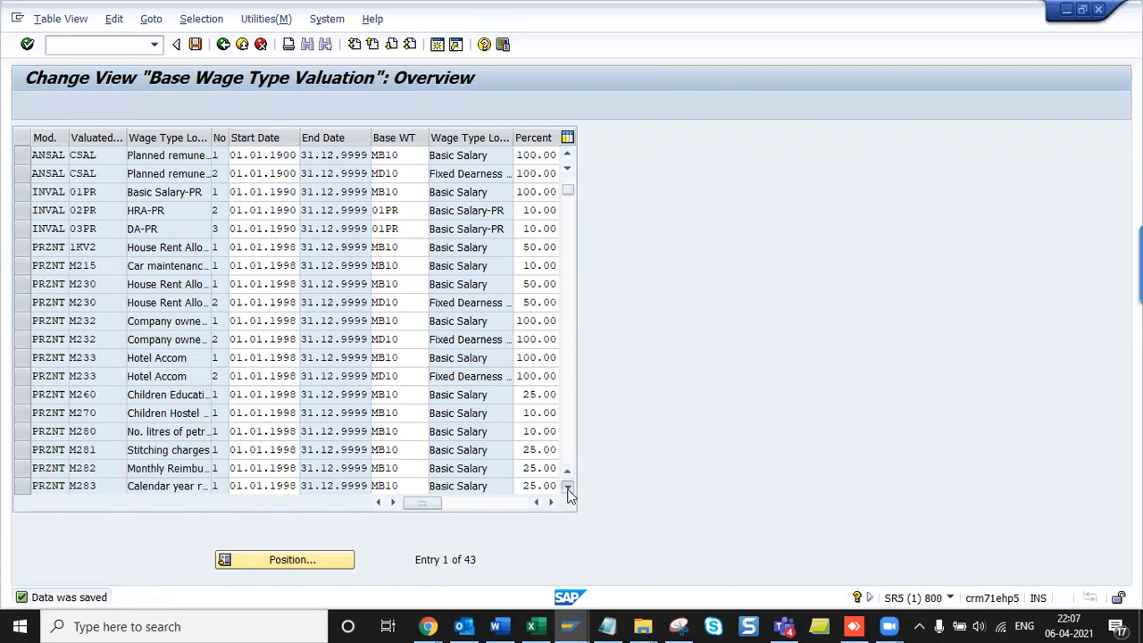
click(567, 487)
click(567, 486)
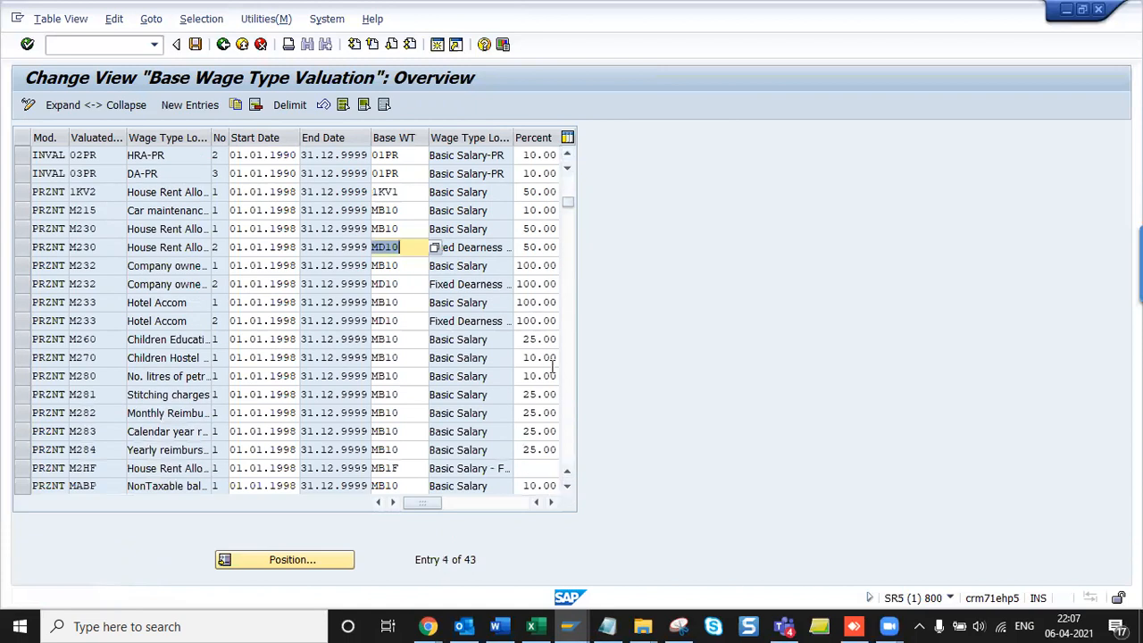
click(567, 486)
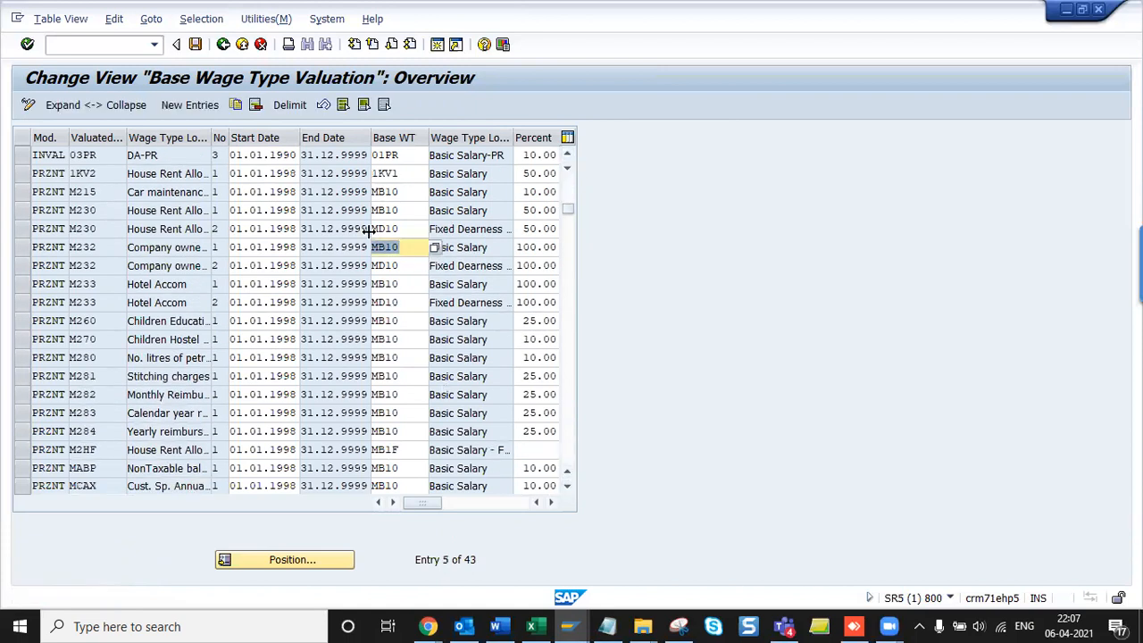
click(567, 486)
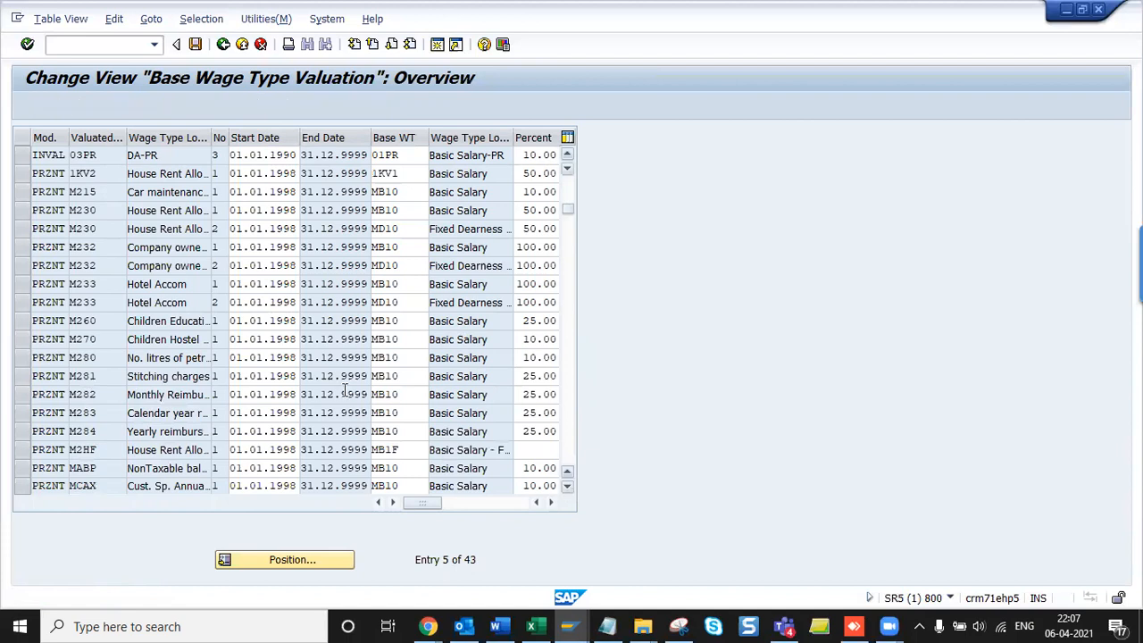
- Display the Base Wage Type Valuation table as a print list showing view V_T539J
key(alt+Tab)
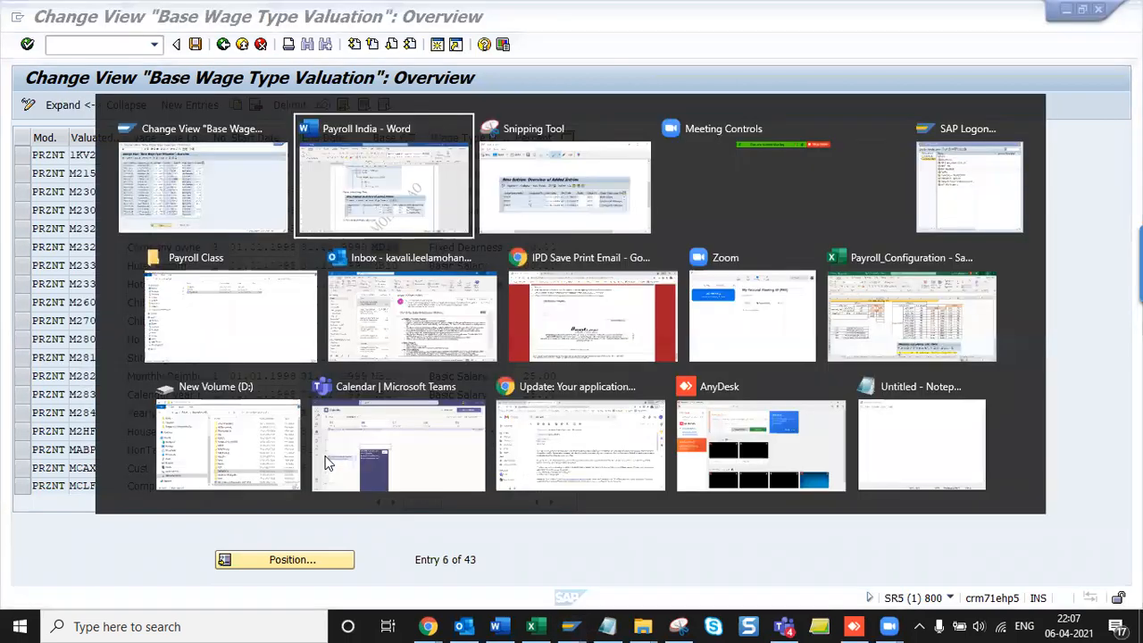
key(alt+Tab)
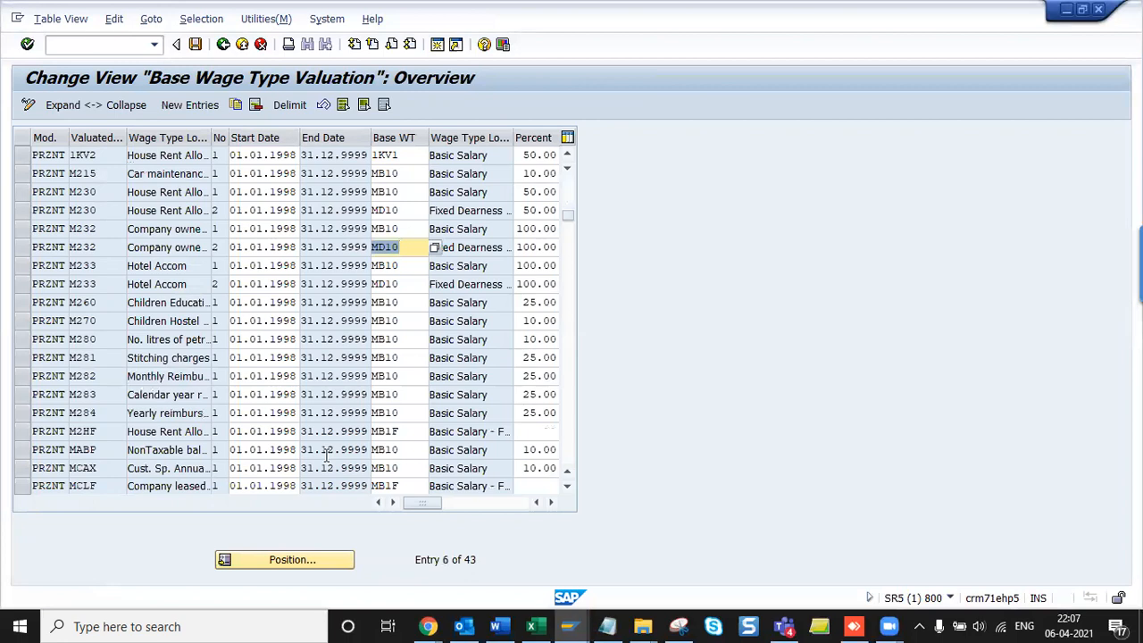
click(56, 18)
click(76, 134)
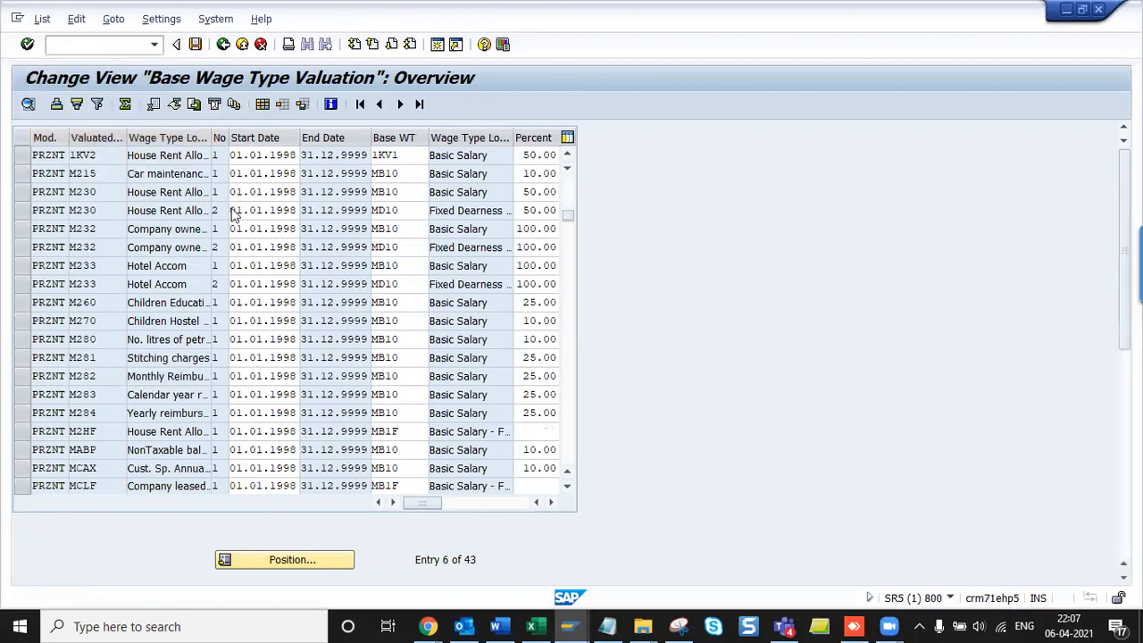
- Copy V_T539J and append ' - V_T539J' to the Define valuation of base wage types heading
drag(69, 163, 157, 168)
key(ctrl+c)
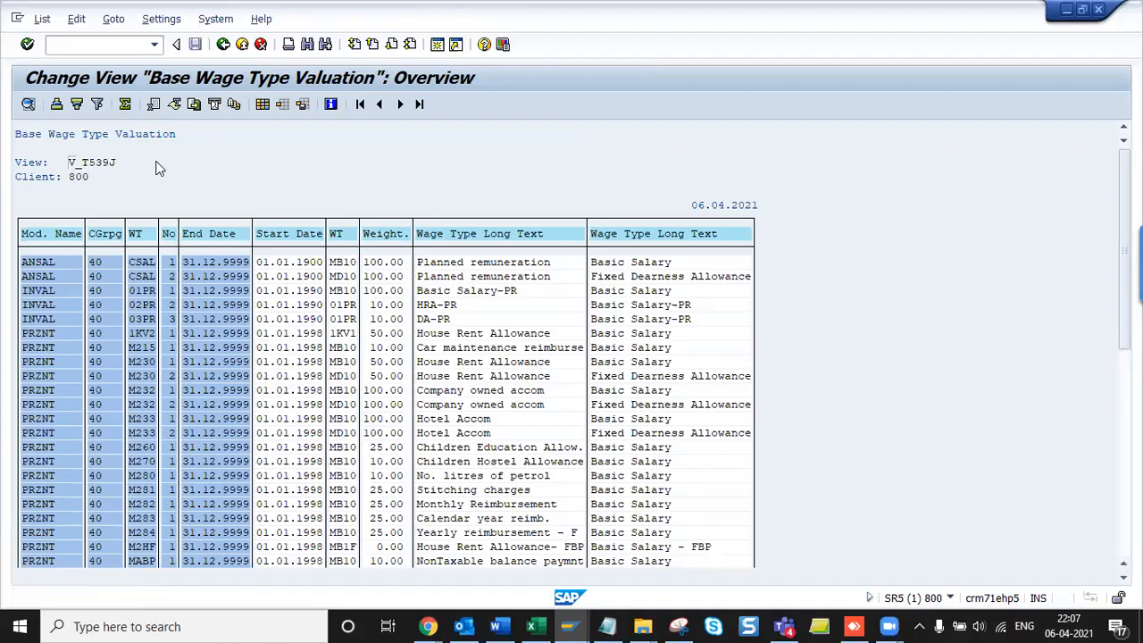
key(alt+Tab)
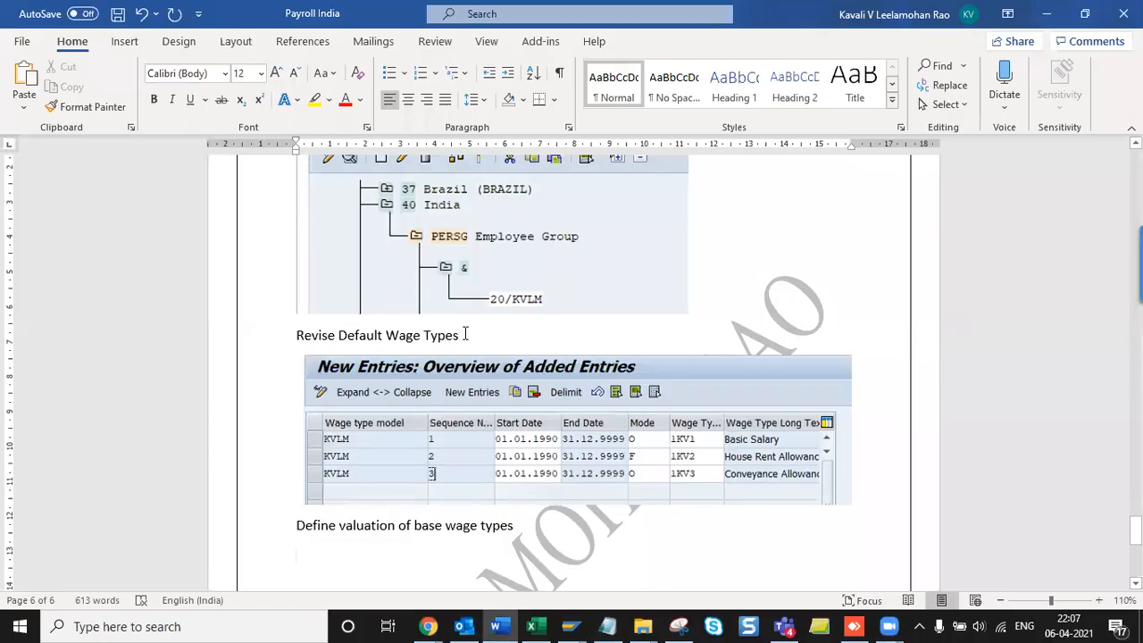
click(548, 496)
click(540, 527)
text(-)
key(ctrl+v)
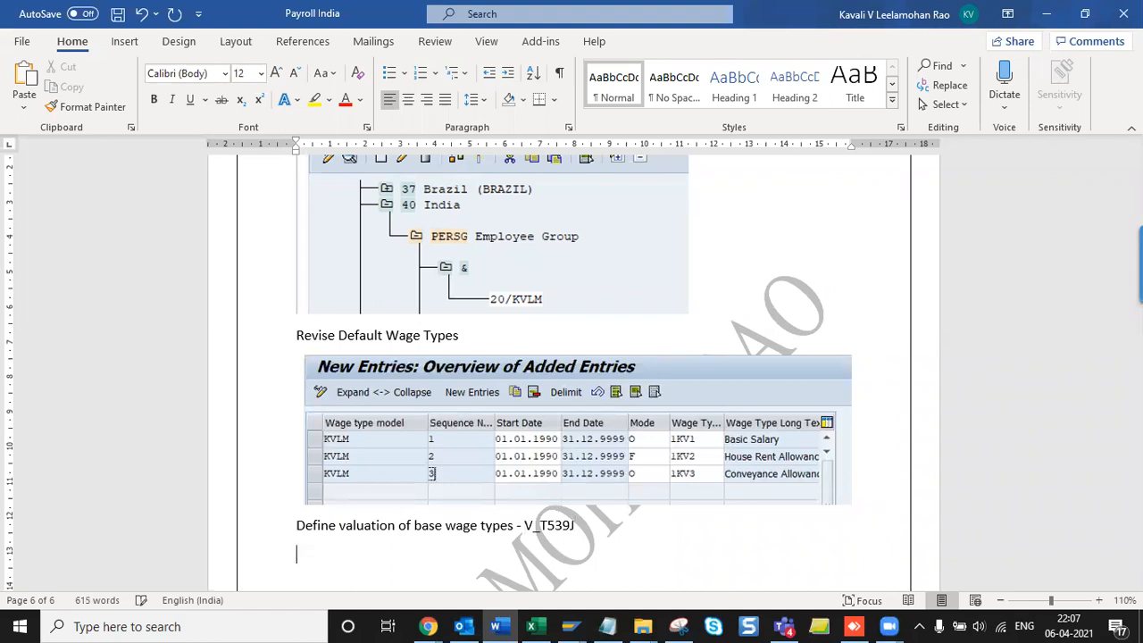
key(alt+Tab)
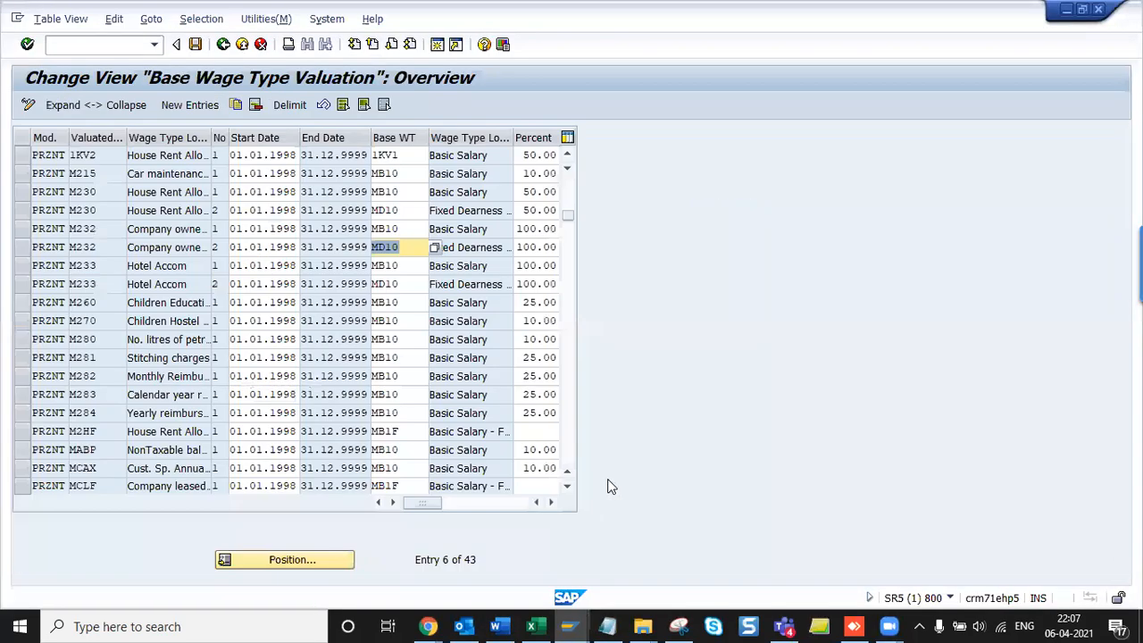
- Snip the top of the Base Wage Type Valuation table as a screenshot for the notes
click(477, 284)
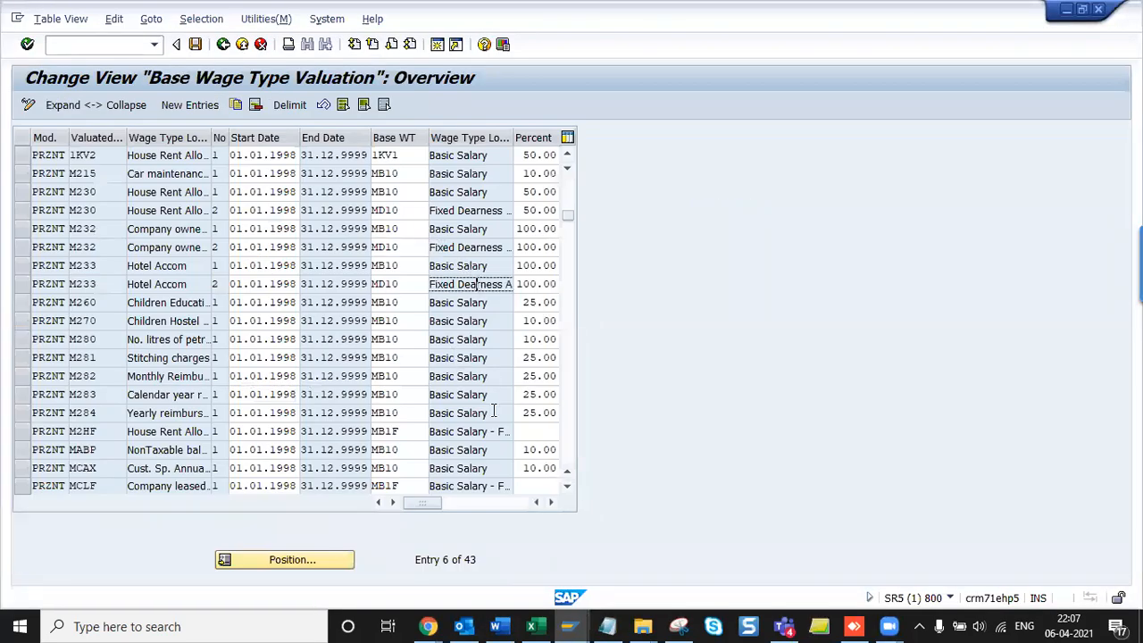
key(alt+Tab)
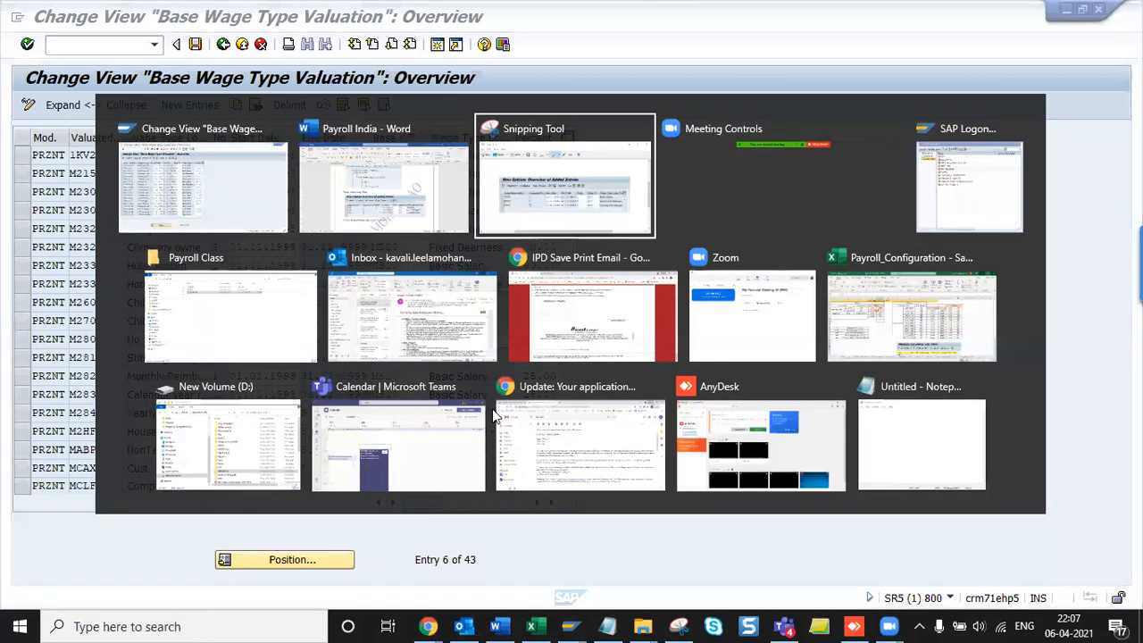
key(ctrl+n)
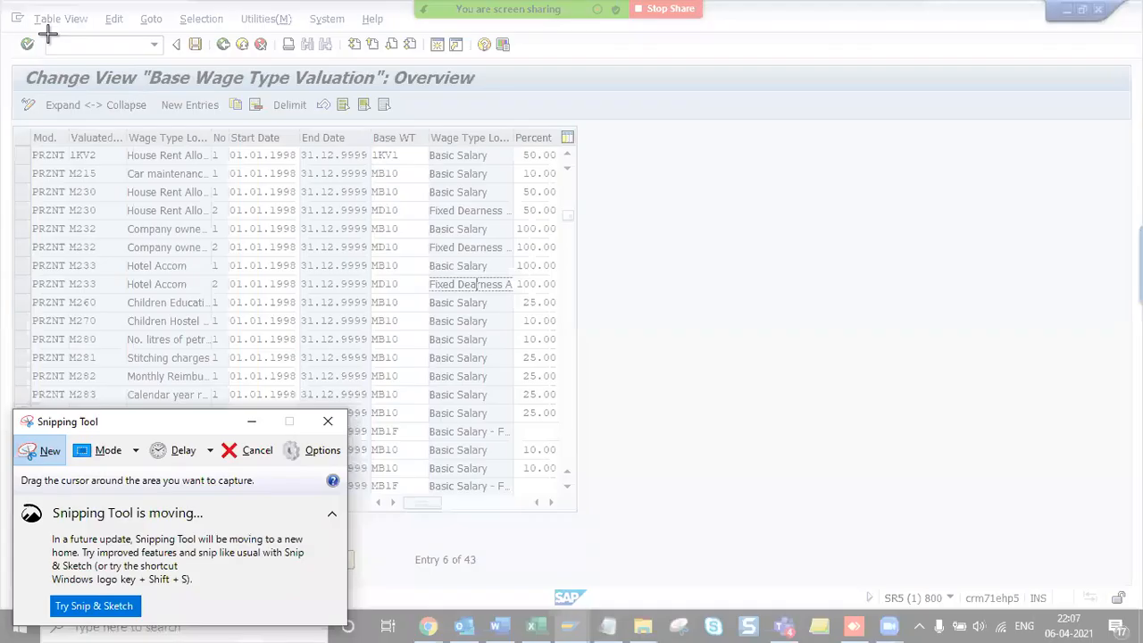
drag(1, 59, 592, 169)
key(alt+Tab)
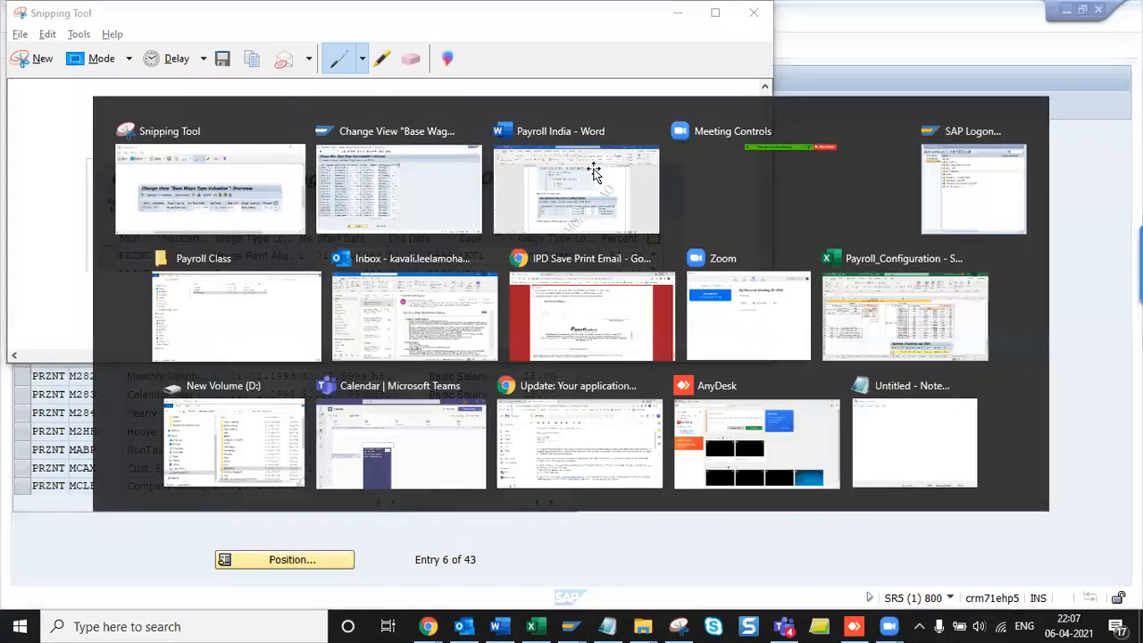
scroll(595, 174, down, 2)
key(alt+Tab)
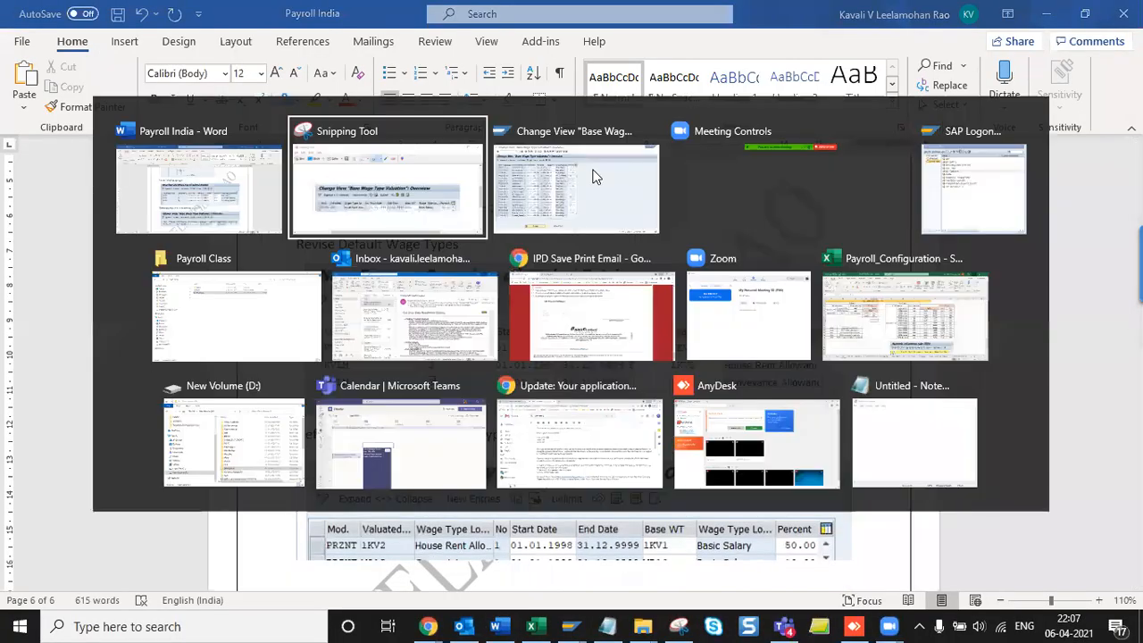
click(594, 176)
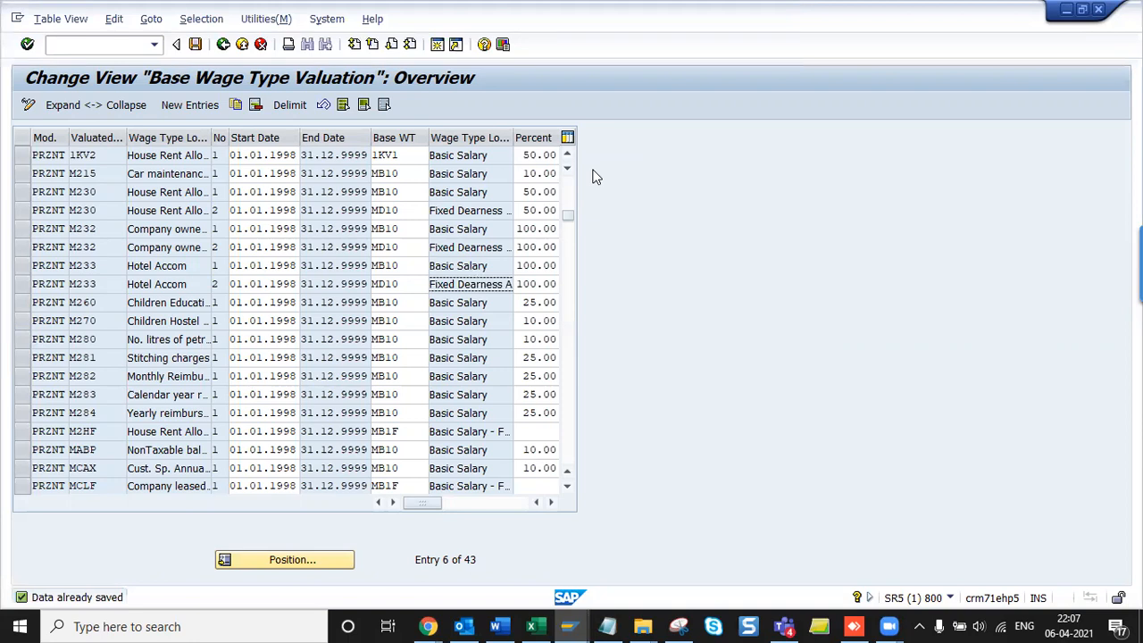
- Exit the valuation table back to the IMG tree's Wage Types activities
key(F3)
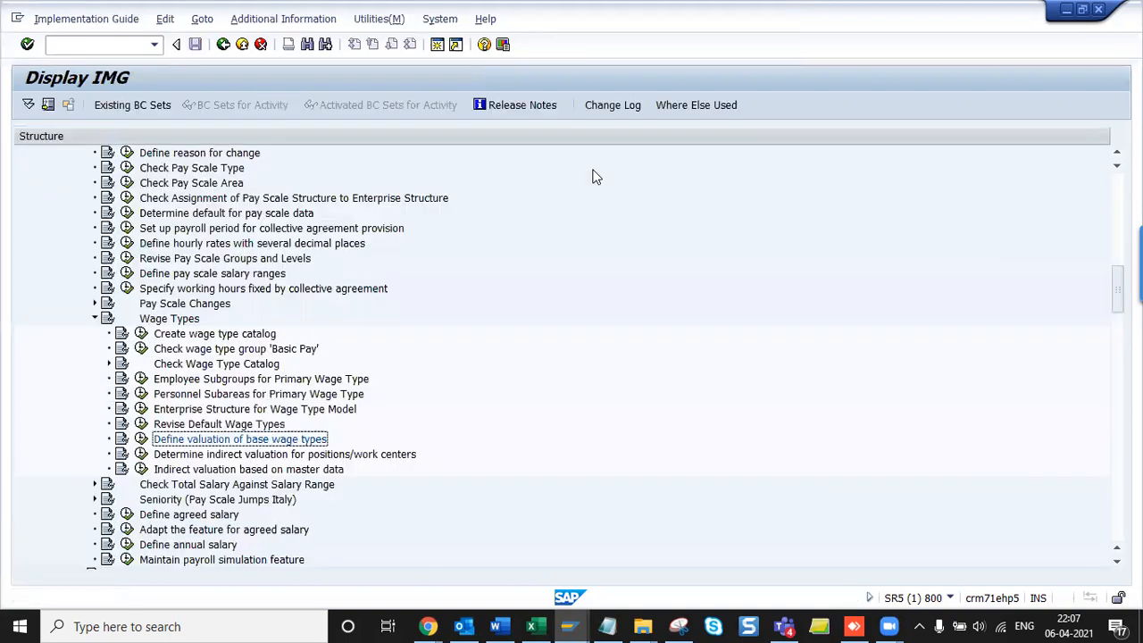
key(Down)
key(Left)
- Collapse the Wage Types branch and move to Revise Pay Scale Groups and Levels
key(Right)
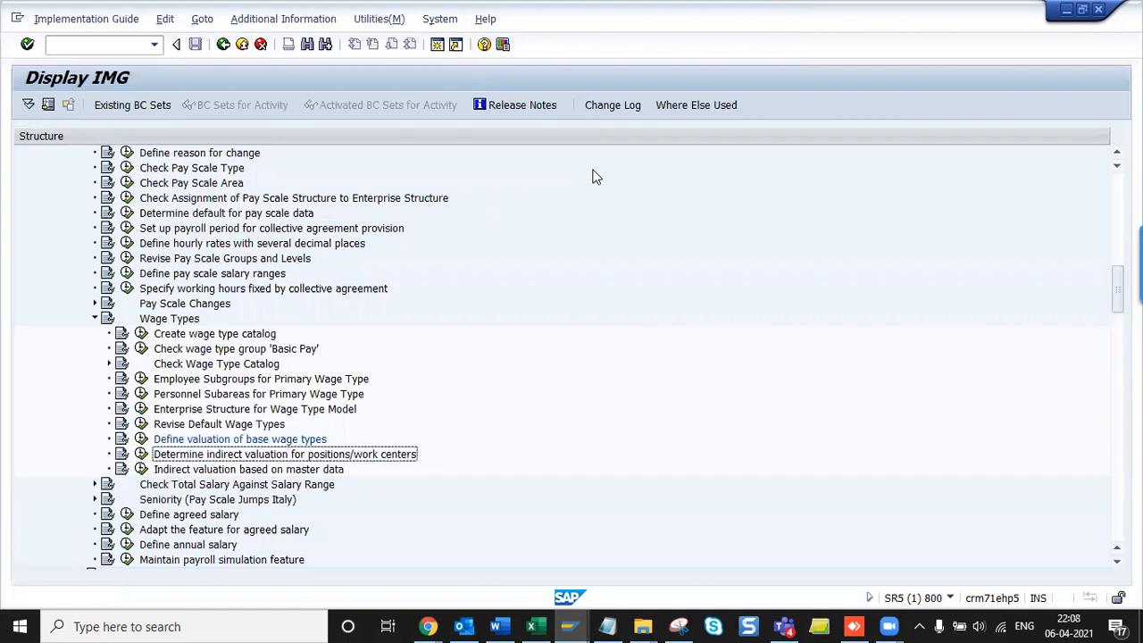
key(Left)
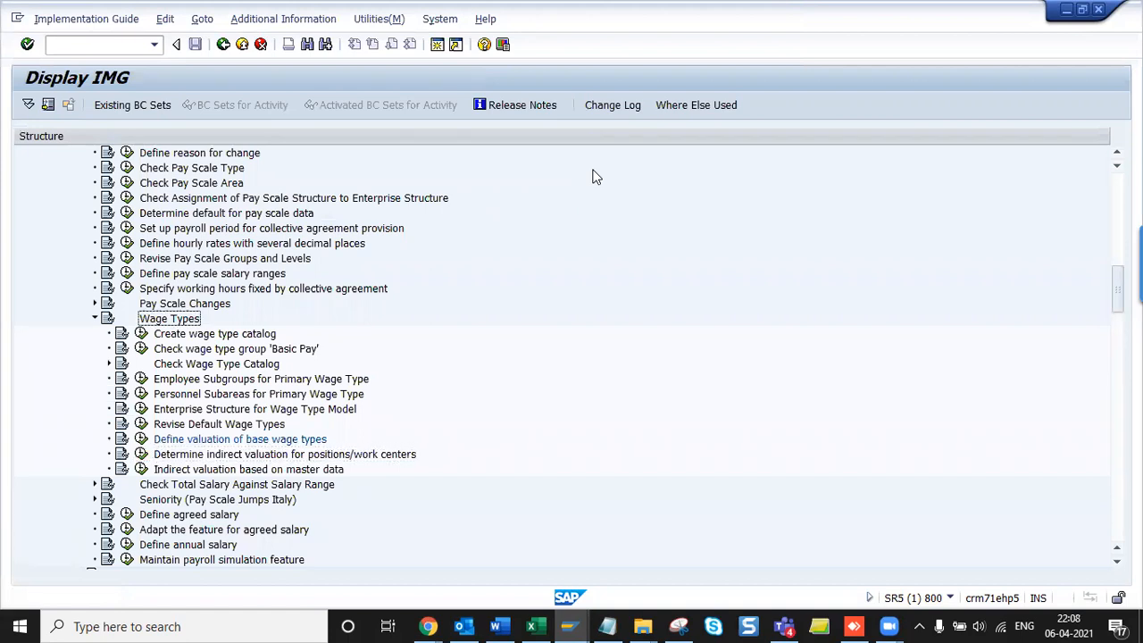
key(Left)
key(Up)
key(Up)
key(Up)
key(Up)
key(Up)
key(Up)
key(Up)
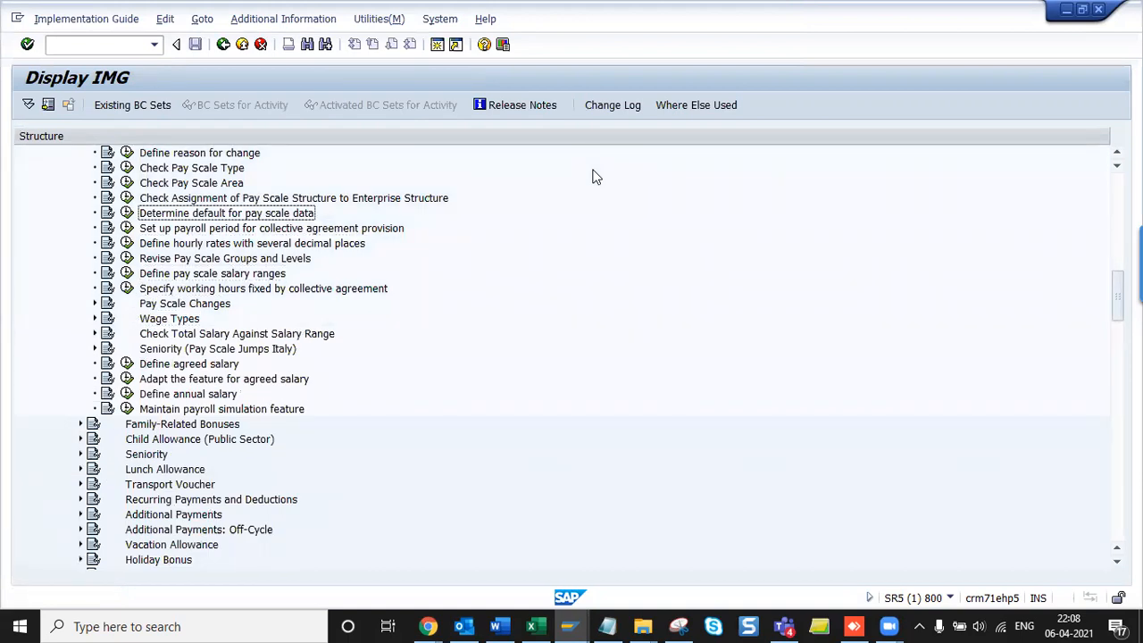
key(Up)
key(Down)
key(Down)
key(Down)
key(Down)
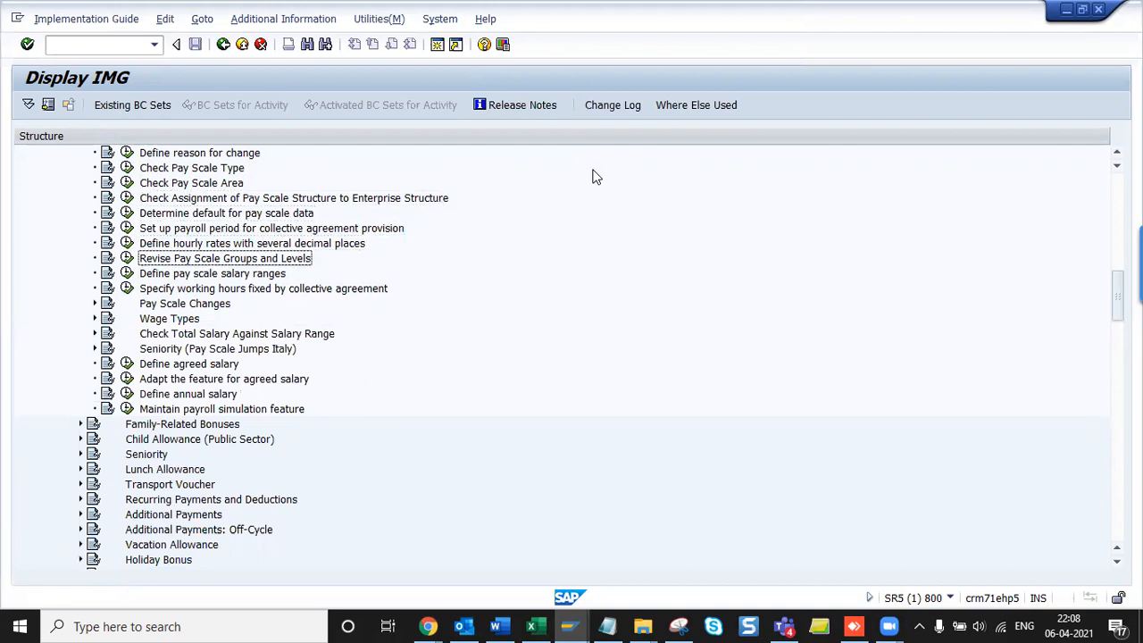
- Paste 'Revise Pay Scale Groups and Levels' as a new heading in the Payroll India notes
key(alt+Tab)
key(ctrl+v)
key(Return)
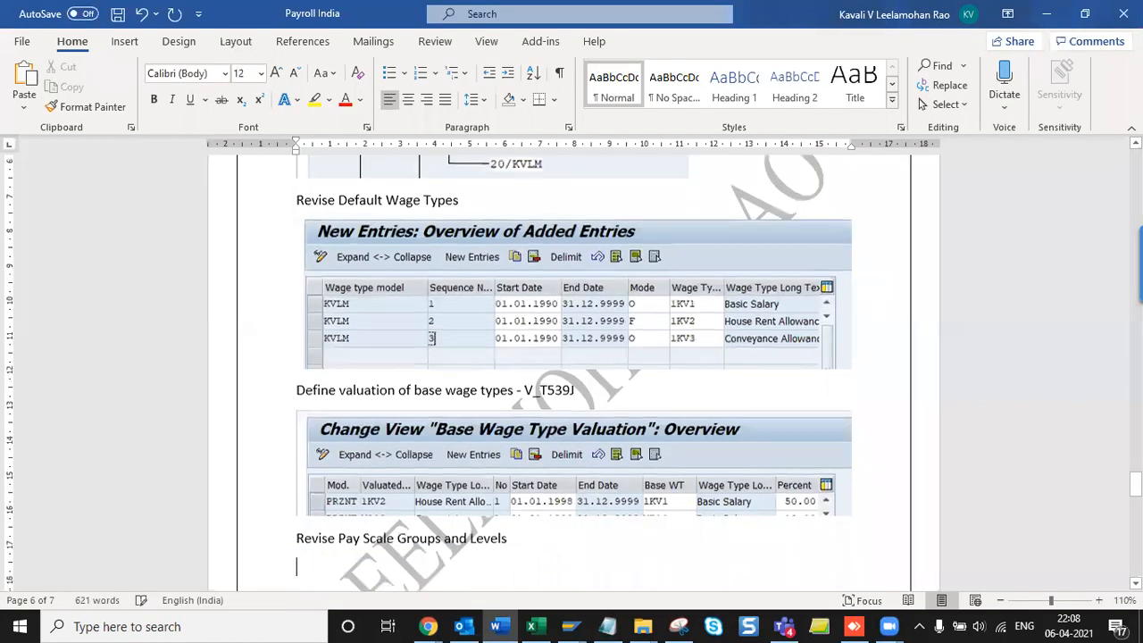
- Append '- T510' to the pay scale heading, save the notes, and run the activity in SAP
key(Up)
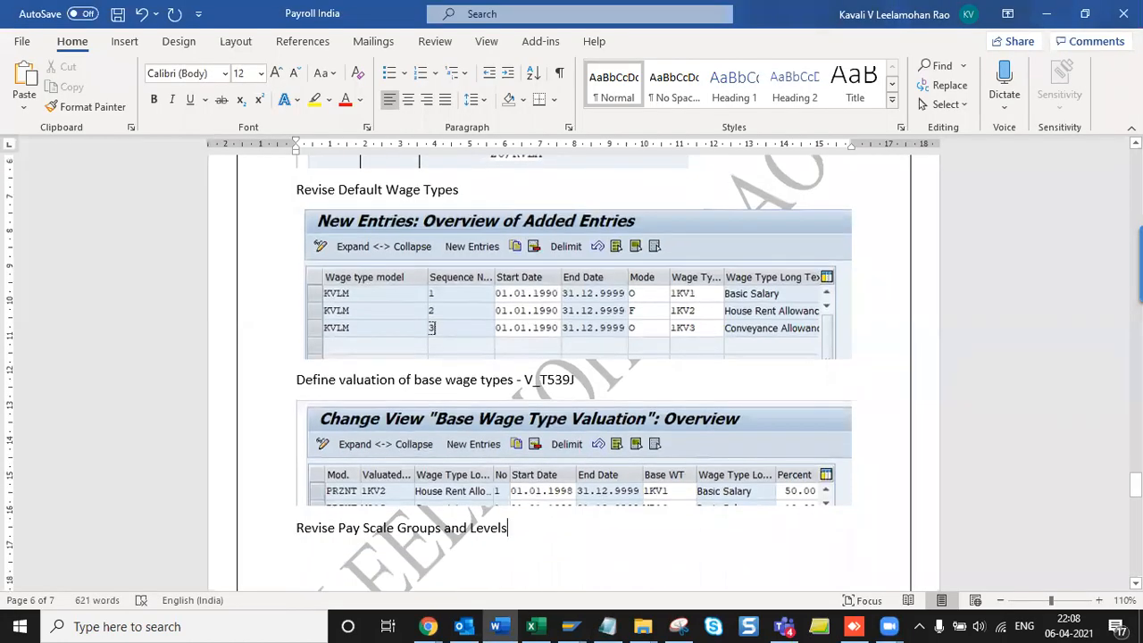
text(- T510)
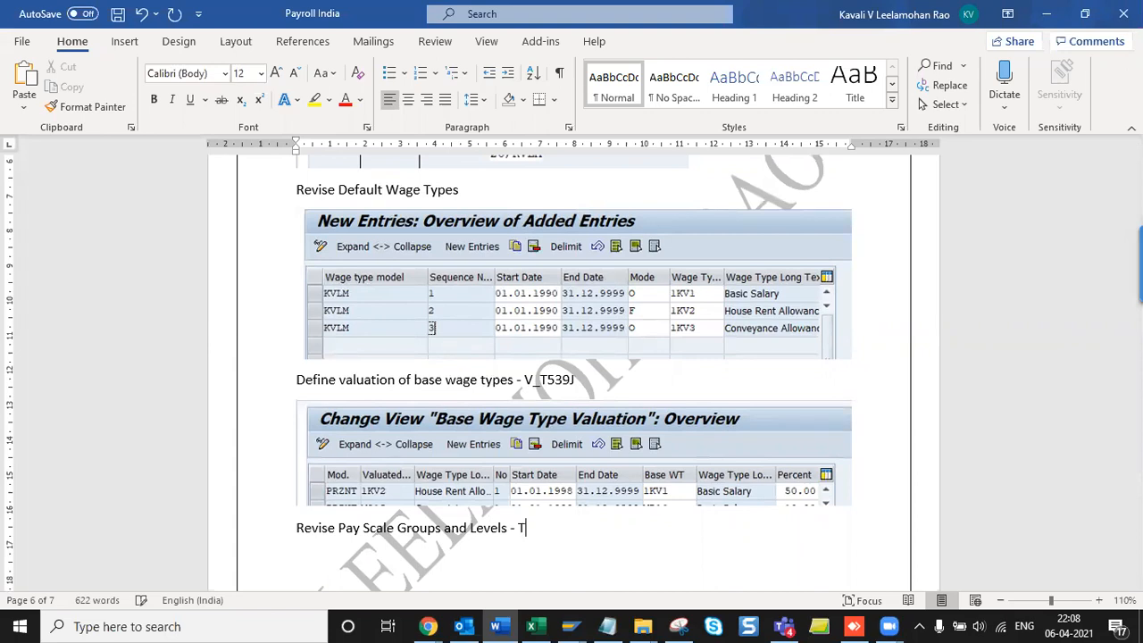
key(ctrl+s)
key(alt+Tab)
key(Return)
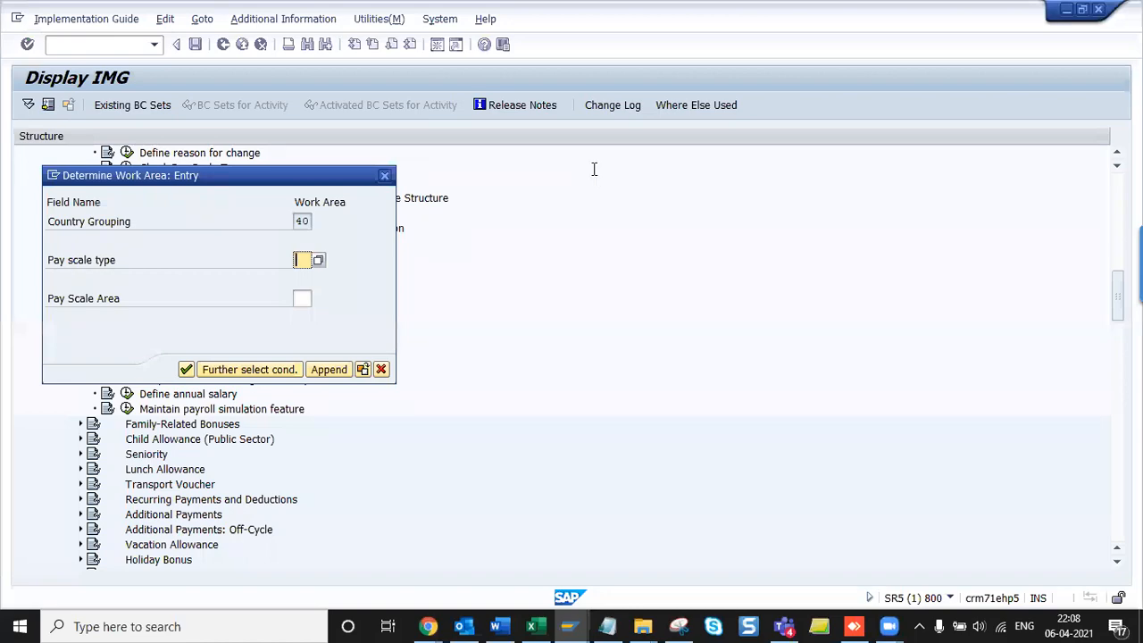
- Enter pay scale area A1 and begin adding new pay scale group entries
key(alt+Tab)
key(alt+Tab)
key(Tab)
text(A1)
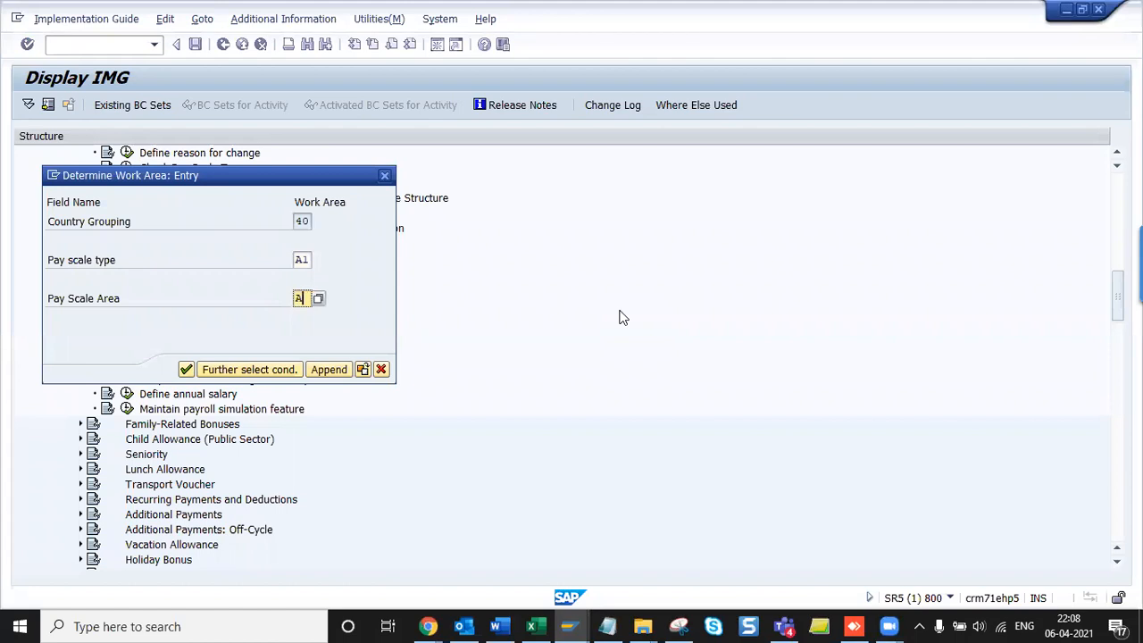
key(Return)
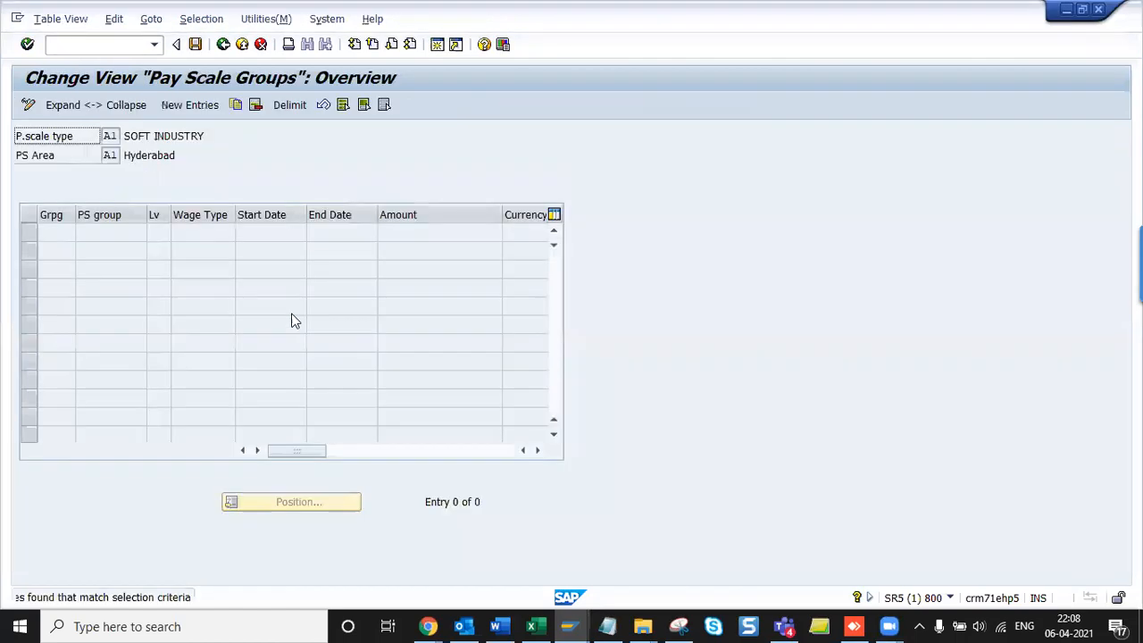
click(188, 105)
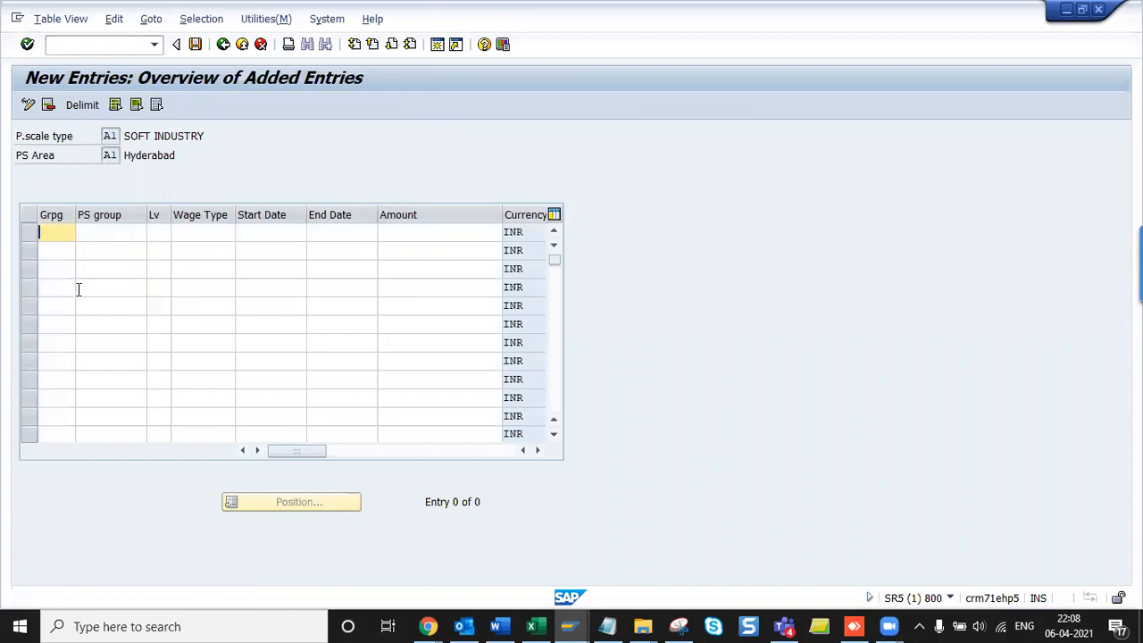
- Fill the first row with grouping 3, PS group 01, level 01 and a 1KV wage type
key(F1)
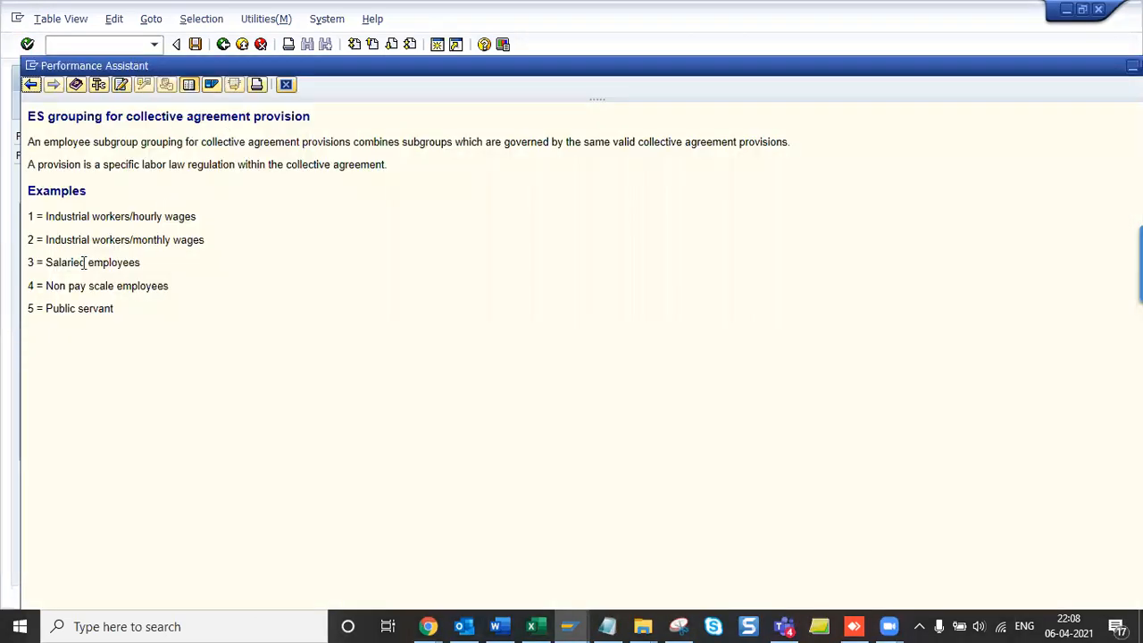
key(Escape)
text(3)
key(Tab)
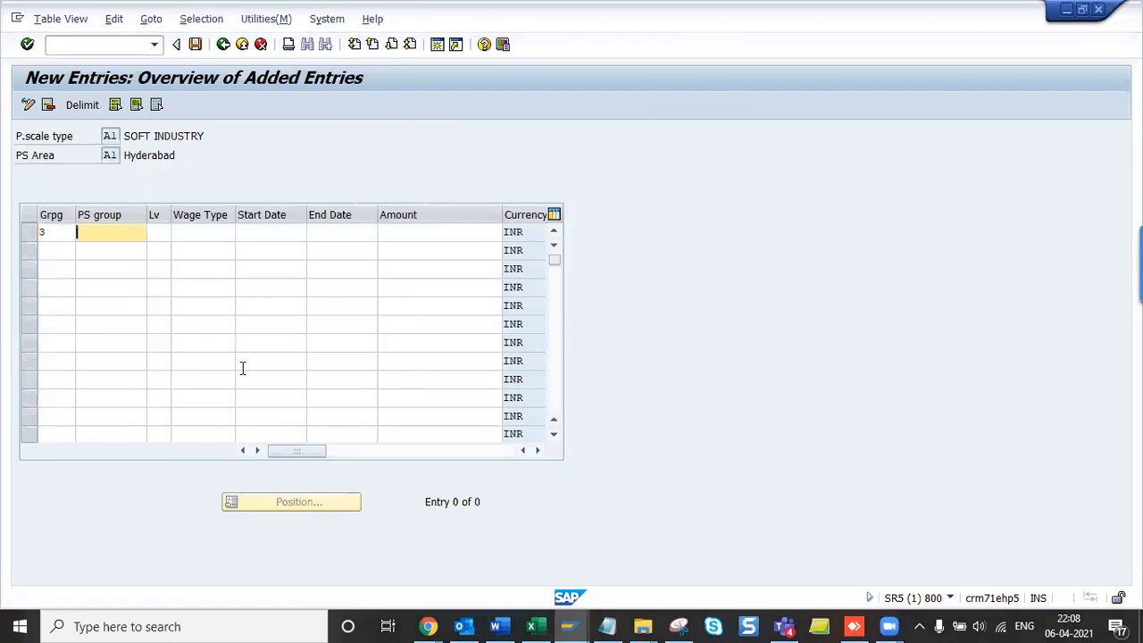
text(01)
key(Tab)
text(01)
key(shift+Tab)
key(Tab)
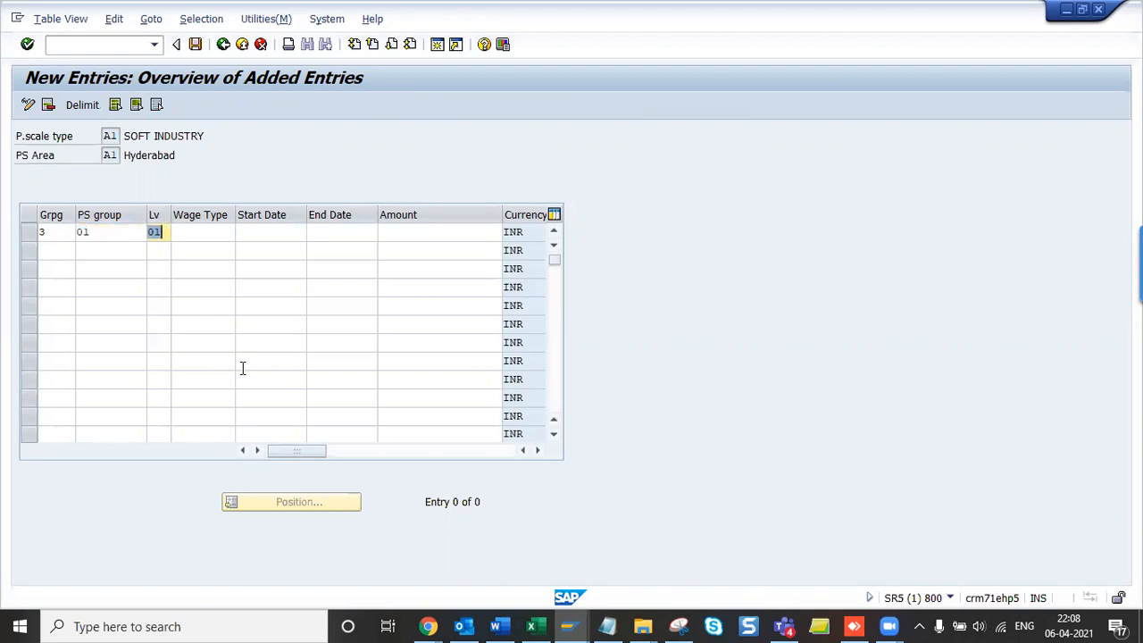
key(Tab)
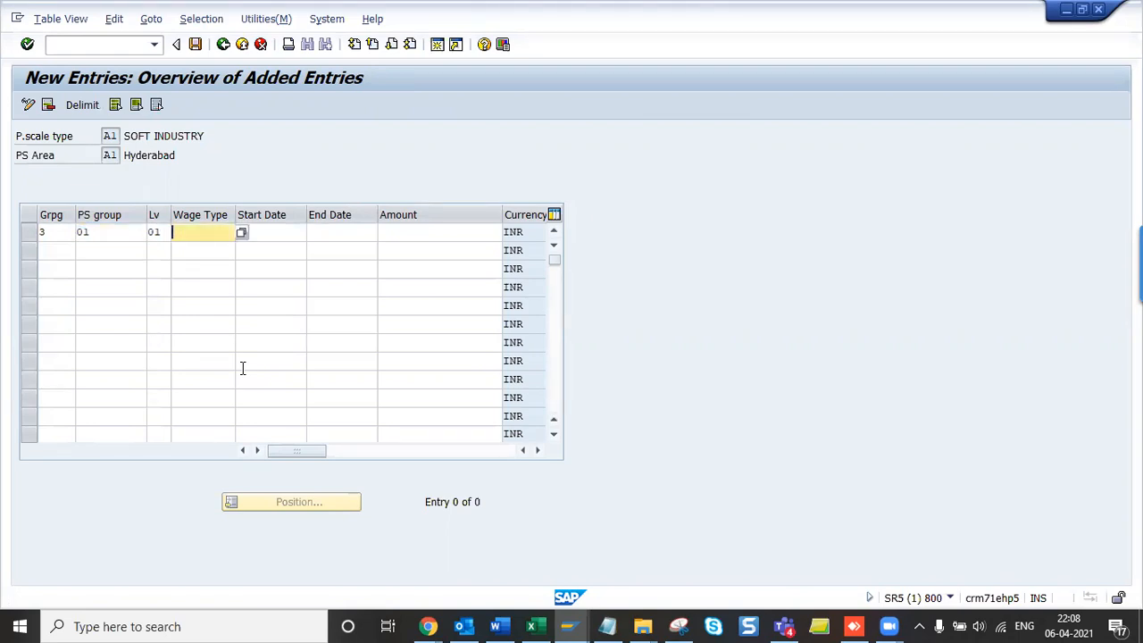
text(1)
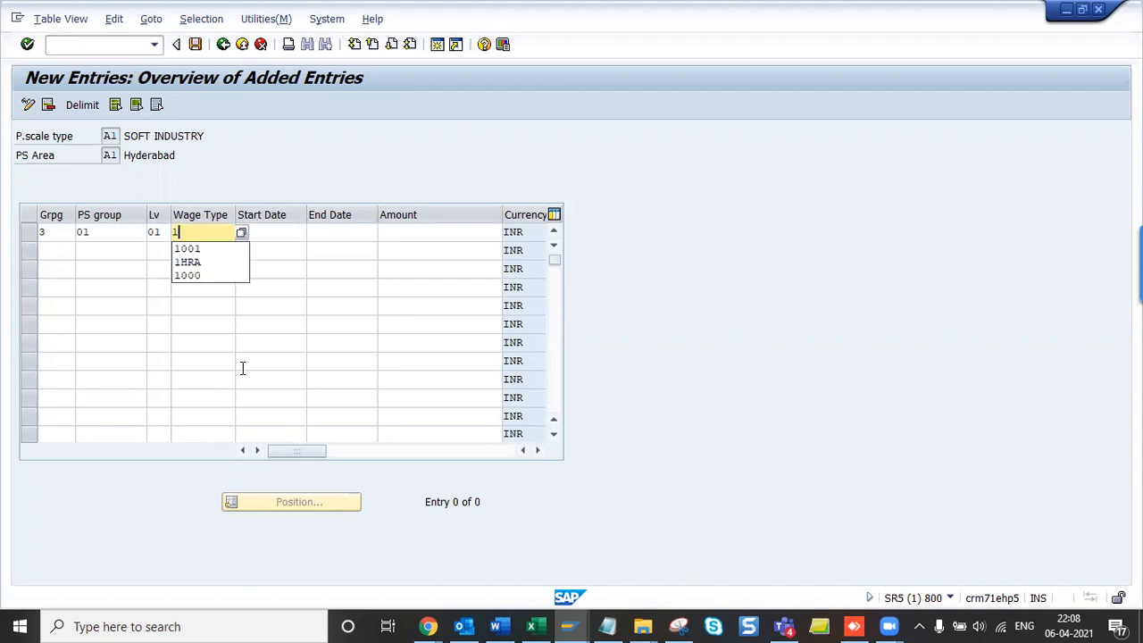
text(KA)
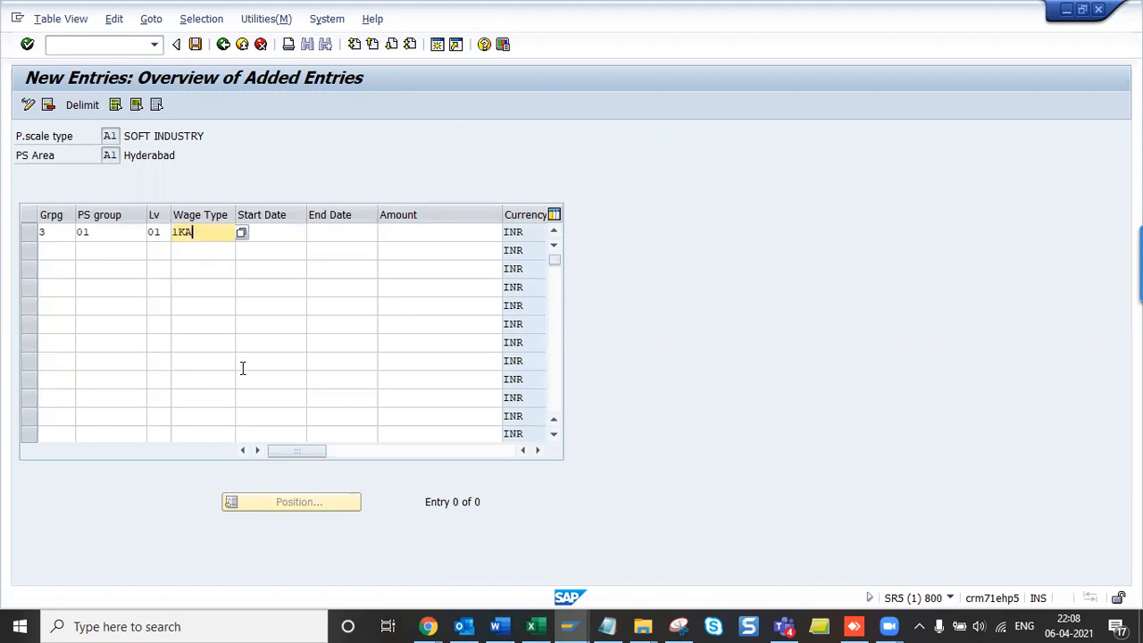
text(V)
key(alt+Tab)
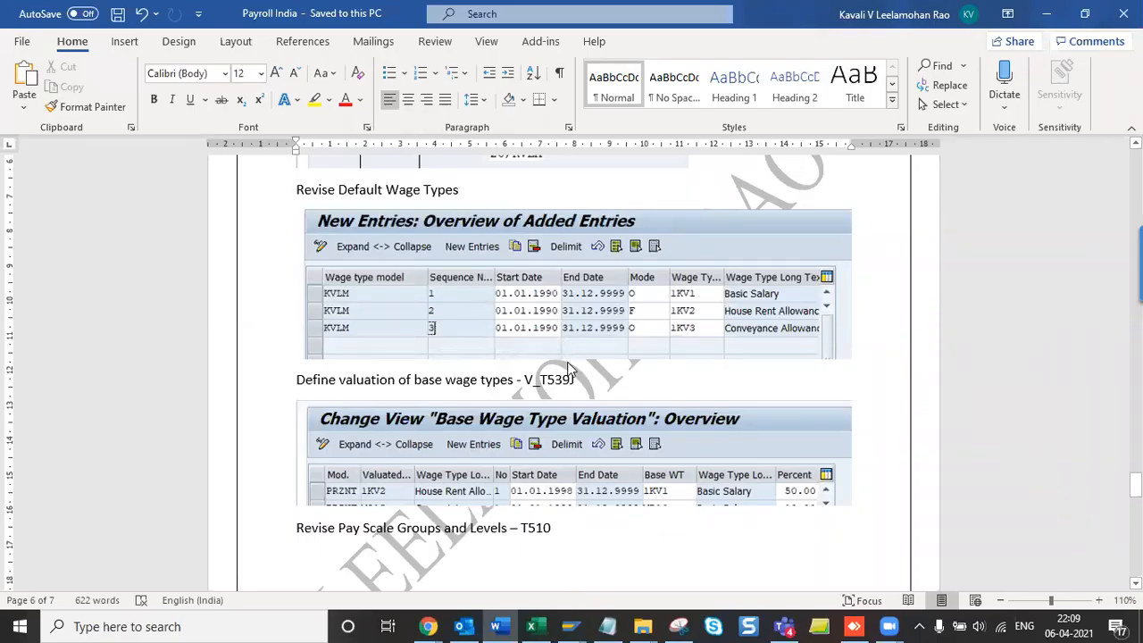
key(alt+Tab)
- Give the 1KV1 row validity 01.01.1900–31.12.9999 and amount 10,000
text(01.01.1900)
key(Tab)
text(31.12.9999)
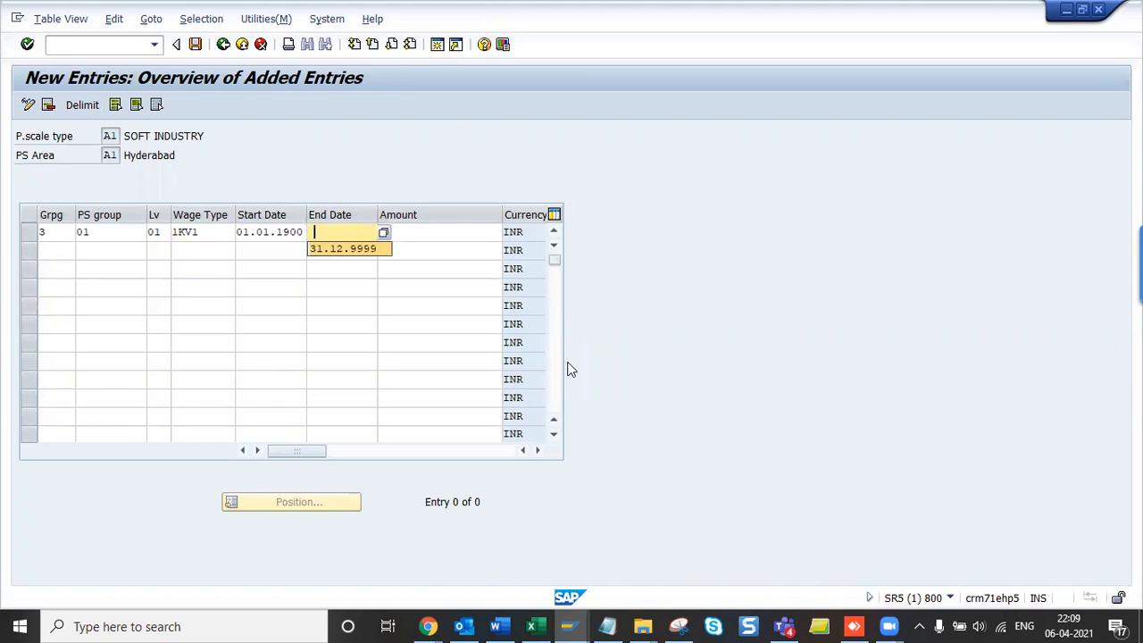
key(Tab)
text(10000)
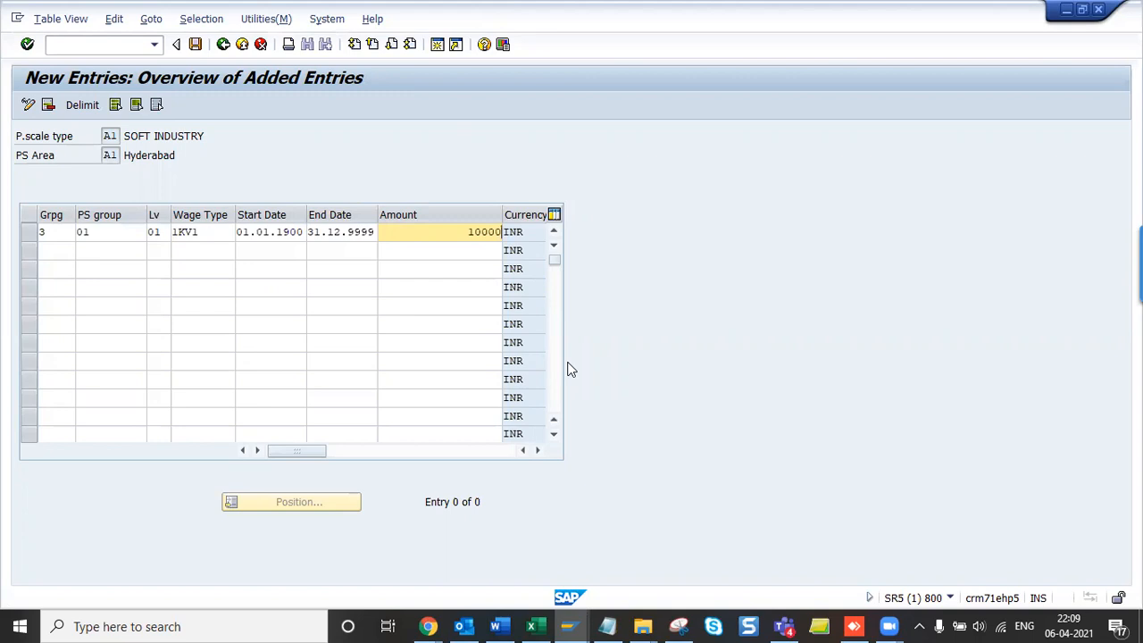
key(Return)
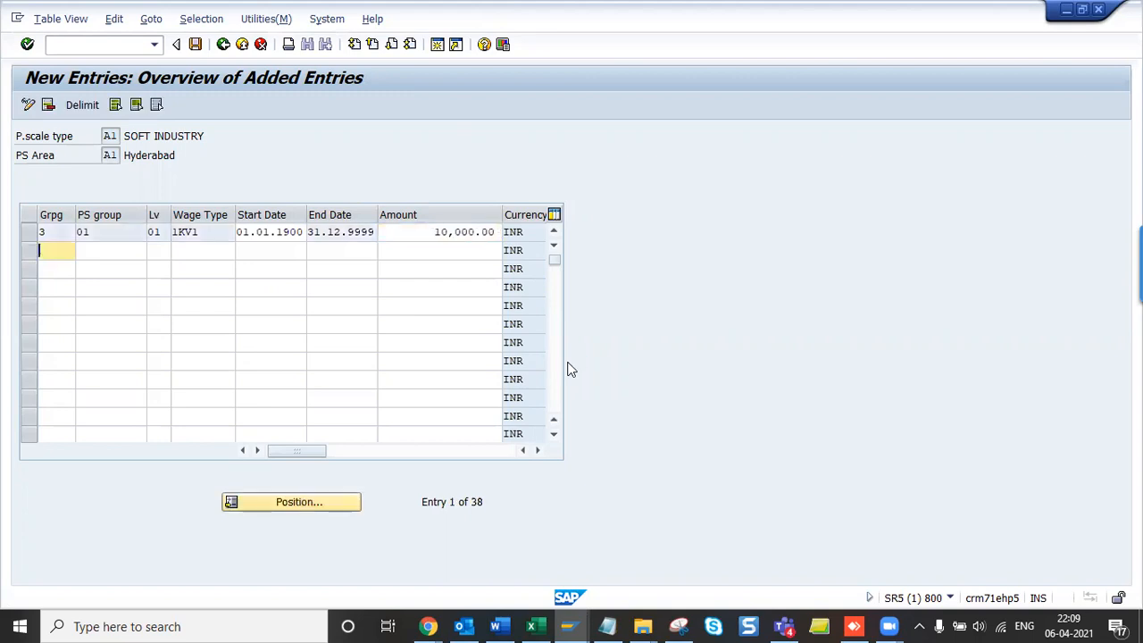
- Add a 3/01/01 row for 1KV2, valid 01.01.1900–31.12.9999, with no amount
text(3)
key(Tab)
text(01)
key(Tab)
text(01)
key(Tab)
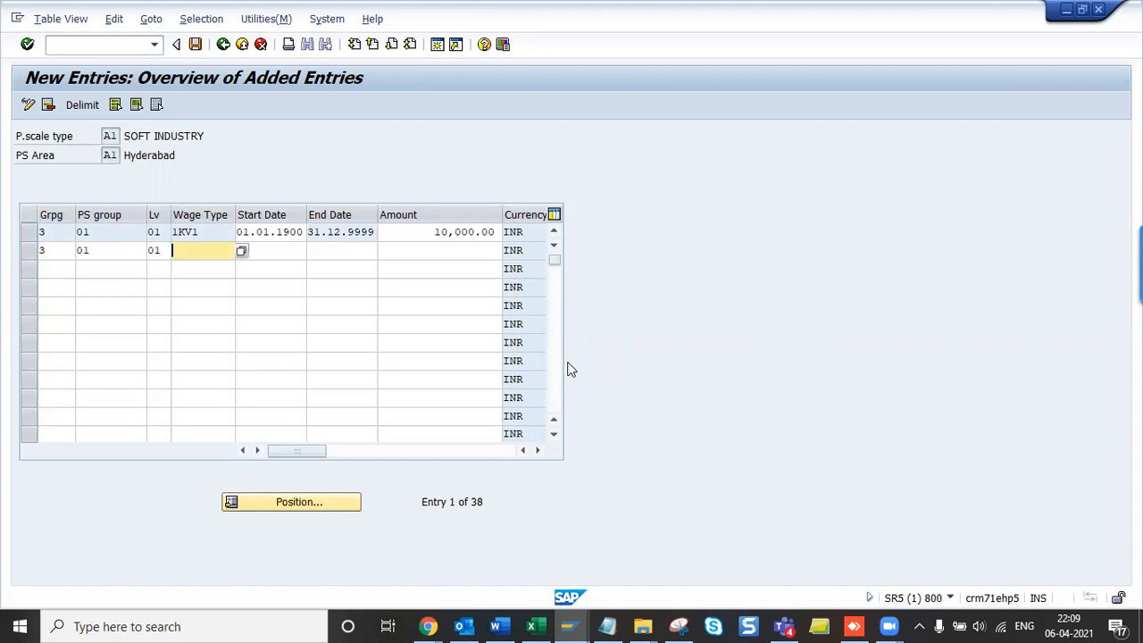
text(1KV2)
key(Tab)
text(01.01.1900)
key(Tab)
text(31.12.9999)
key(Tab)
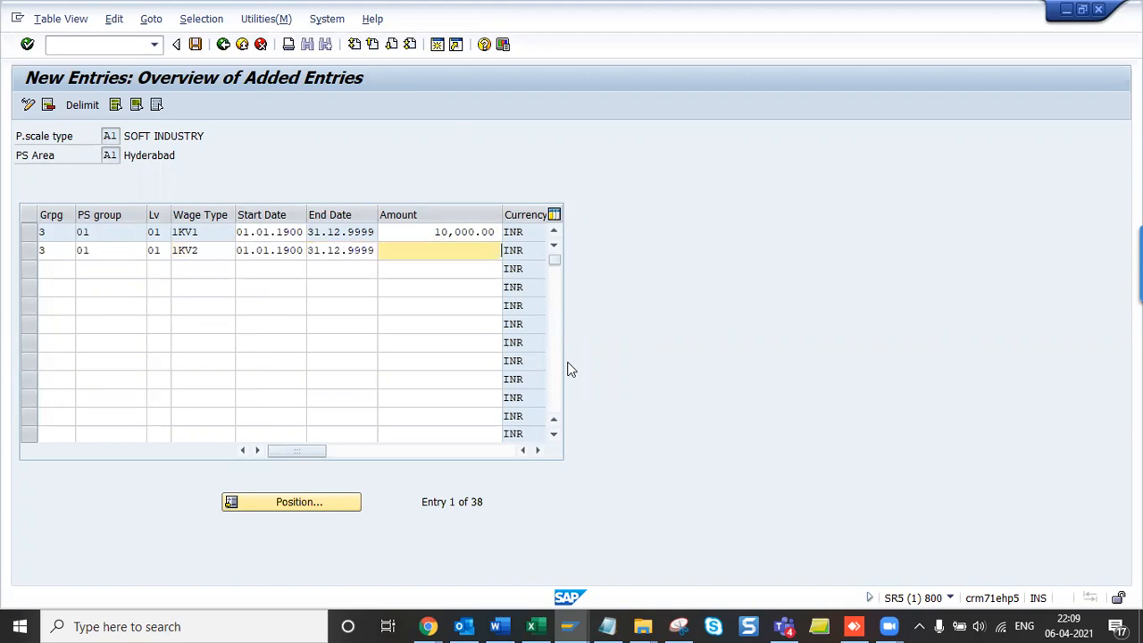
key(Tab)
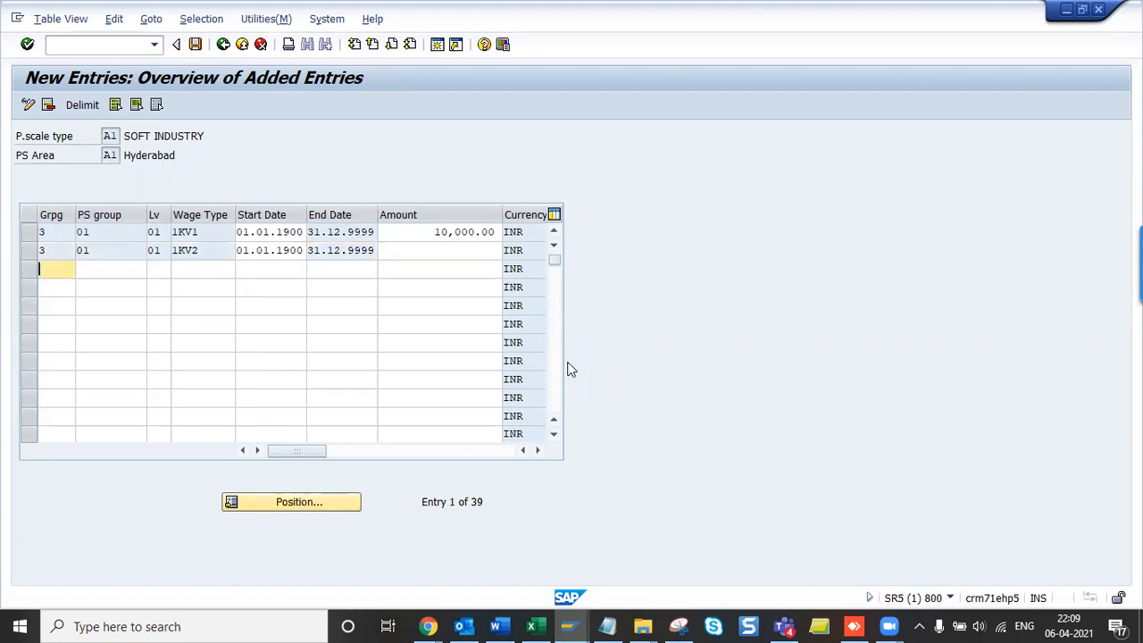
- Add a 3/01/01 row for 1KV3 with amount 5,000
text(3)
key(Tab)
text(01)
key(Tab)
text(01)
key(Tab)
text(1KV3)
key(Tab)
key(Down)
key(Tab)
key(Down)
key(Tab)
text(5000)
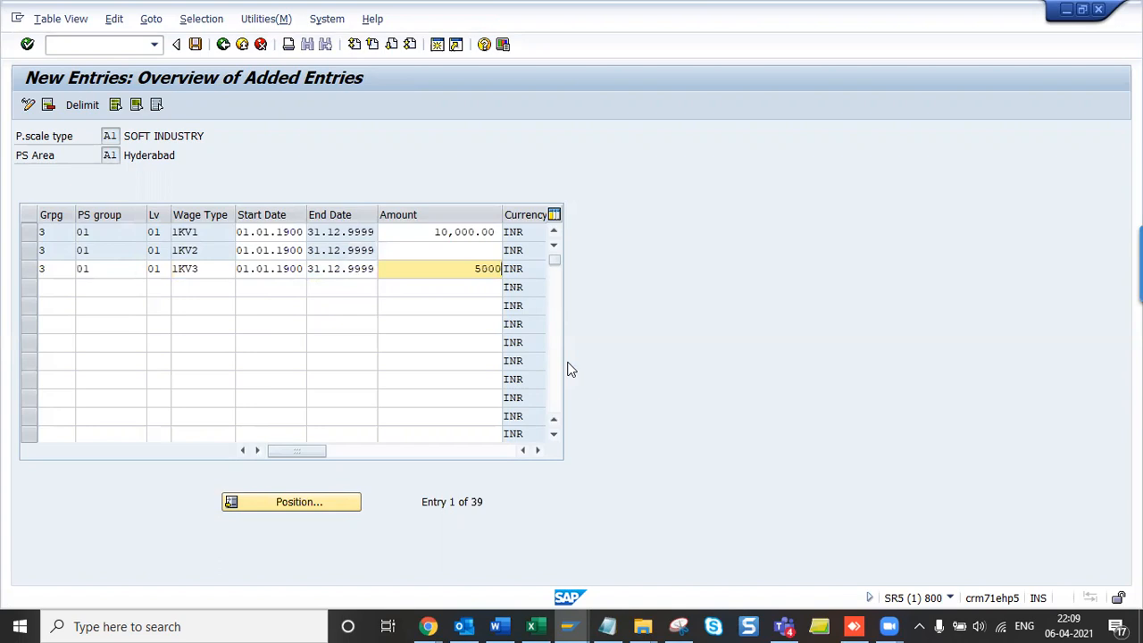
key(Return)
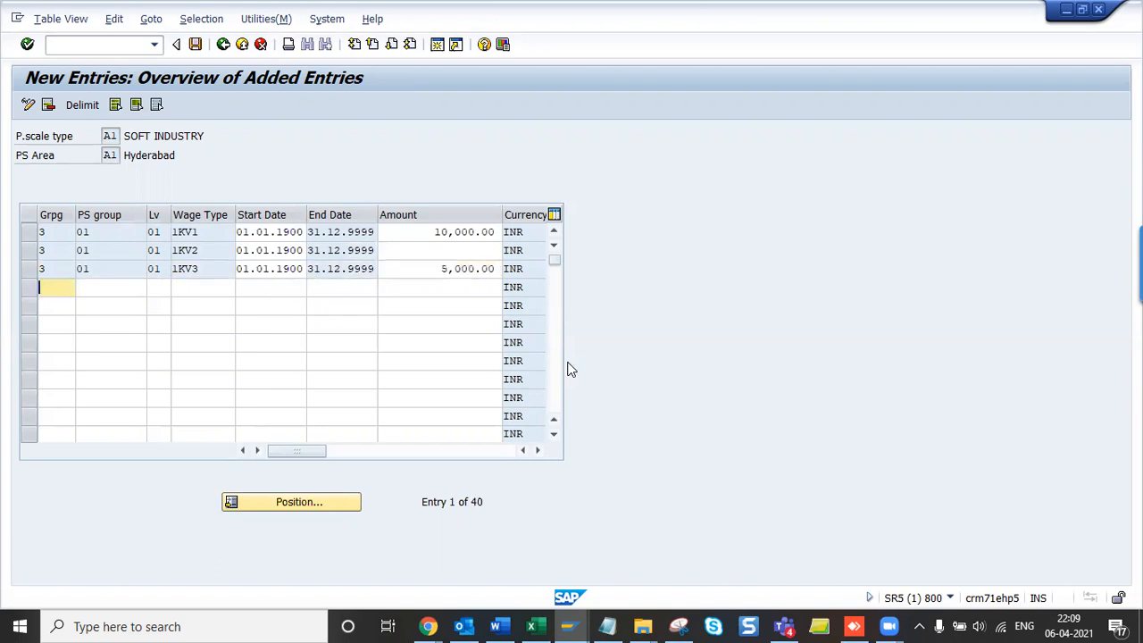
- Save the pay scale entries and capture the table with the Snipping Tool
key(ctrl+s)
click(284, 398)
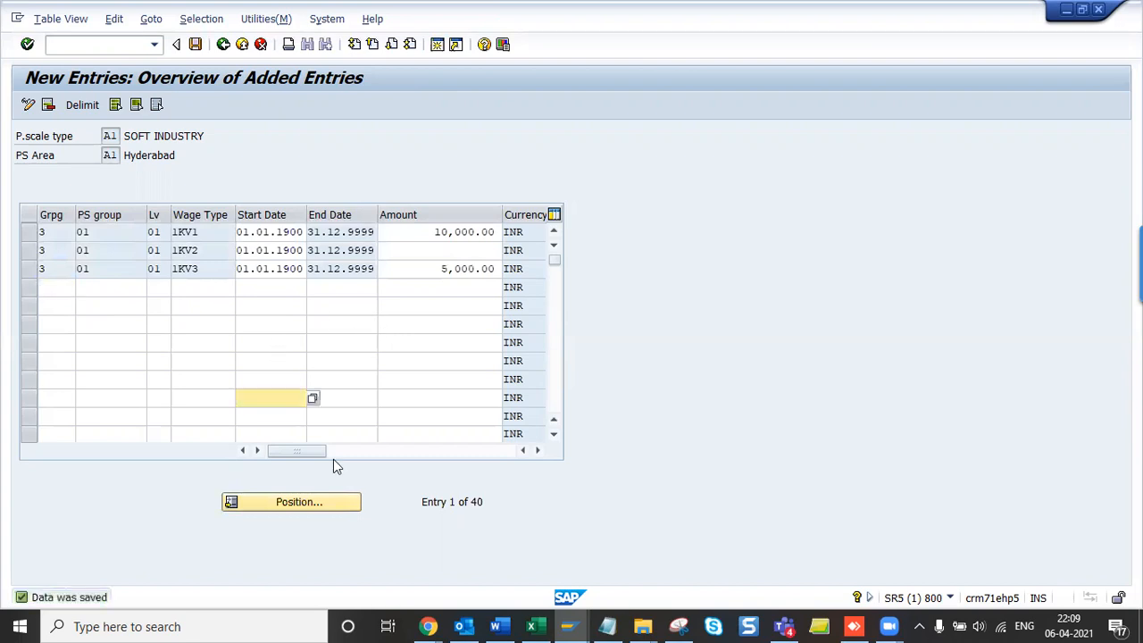
key(alt+Tab)
key(alt+Tab)
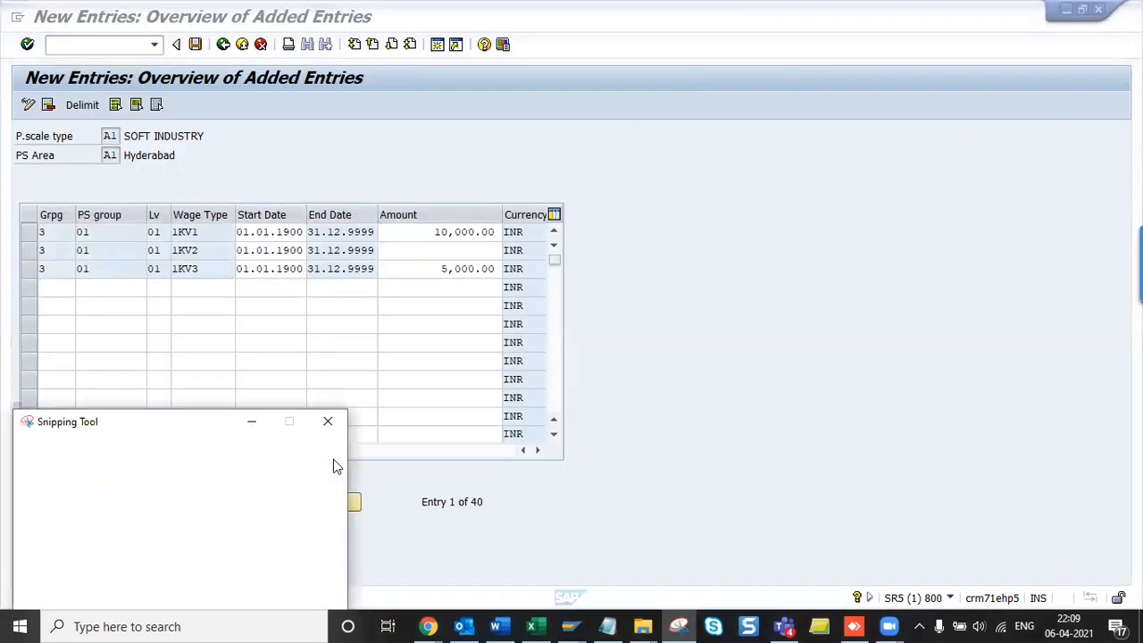
click(41, 450)
drag(18, 68, 580, 293)
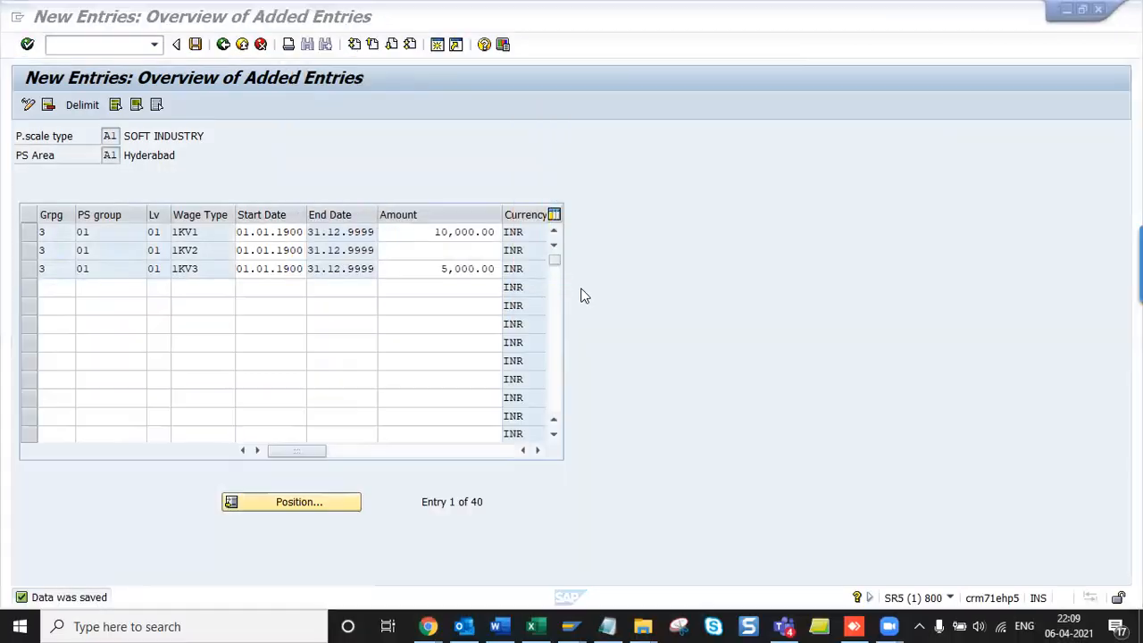
key(alt+Tab)
- Paste the T510 table screenshot into the Word notes, then save the SAP entries again
key(ctrl+v)
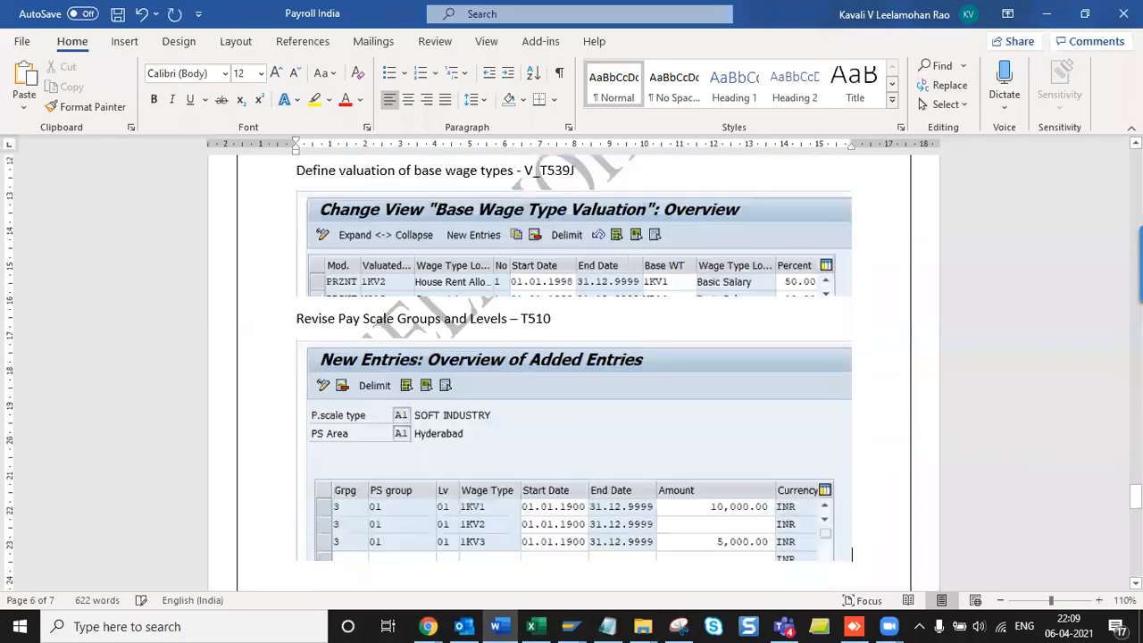
key(alt+Tab+Tab)
key(ctrl+s)
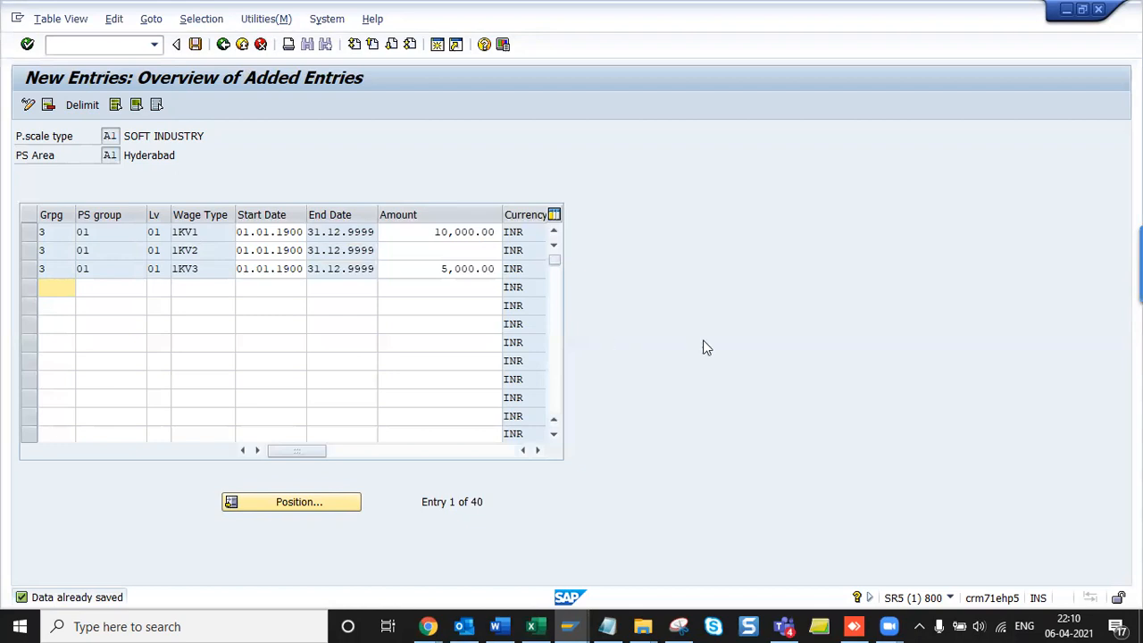
- Return to the Display IMG tree and collapse the Personnel Management branches
key(F3)
key(F3)
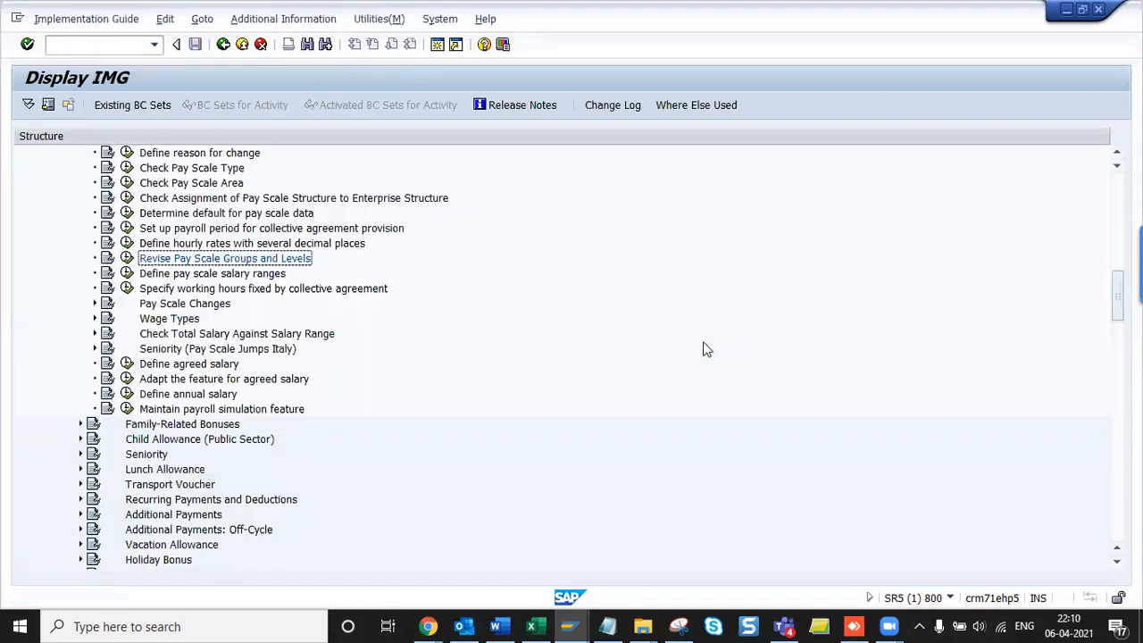
key(Left)
key(Left)
key(Left)
key(Left)
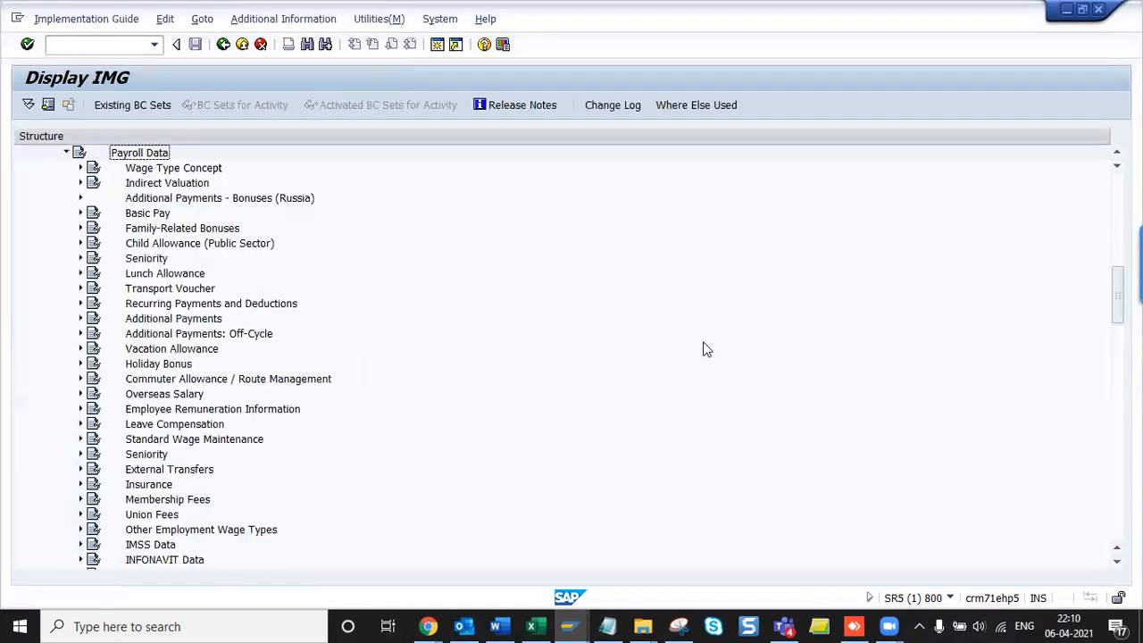
key(Left)
key(Left)
key(Left)
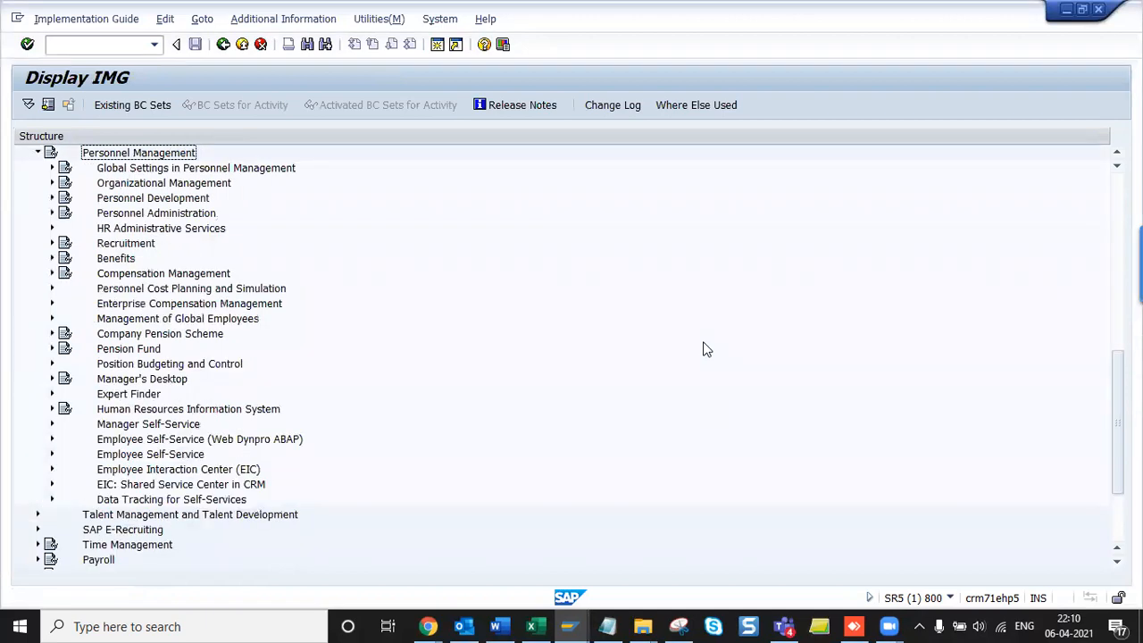
key(Down)
- Expand Payroll > Payroll: India > Basic Settings in the IMG tree
key(Down)
key(Down)
key(Down)
key(Right)
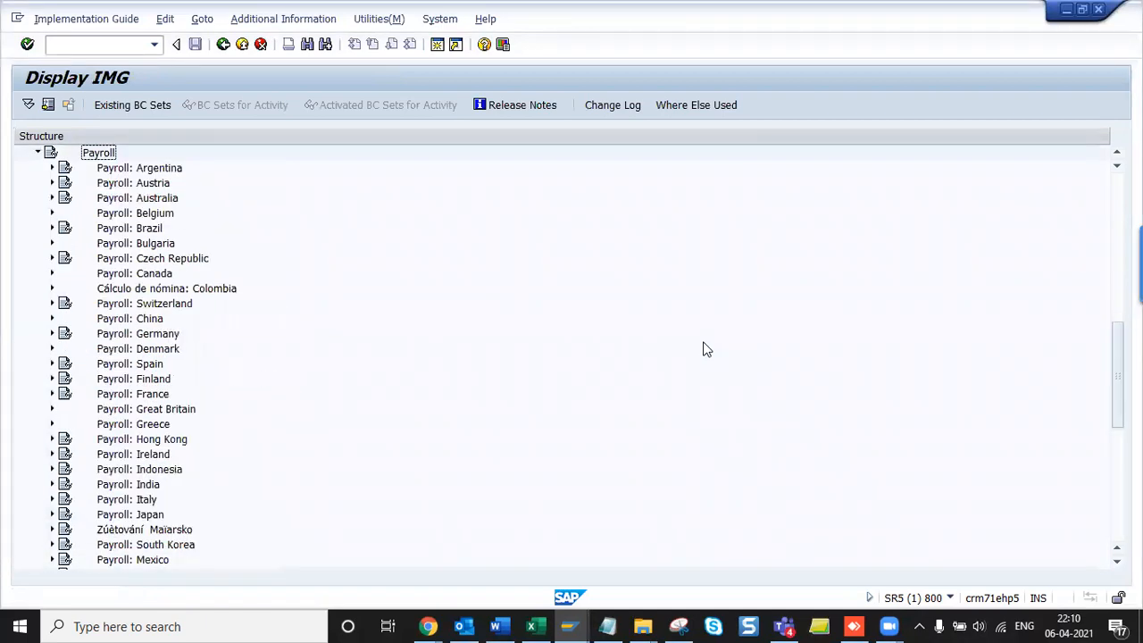
key(Down)
key(Down)
key(Down)
key(Down)
key(Down)
key(Down)
key(Down)
key(Down)
key(Down)
key(Down)
key(Down)
key(Down)
key(Down)
key(Down)
key(Down)
key(Down)
key(Down)
key(Down)
key(Down)
key(Down)
key(Down)
key(Down)
key(Down)
key(Up)
key(Right)
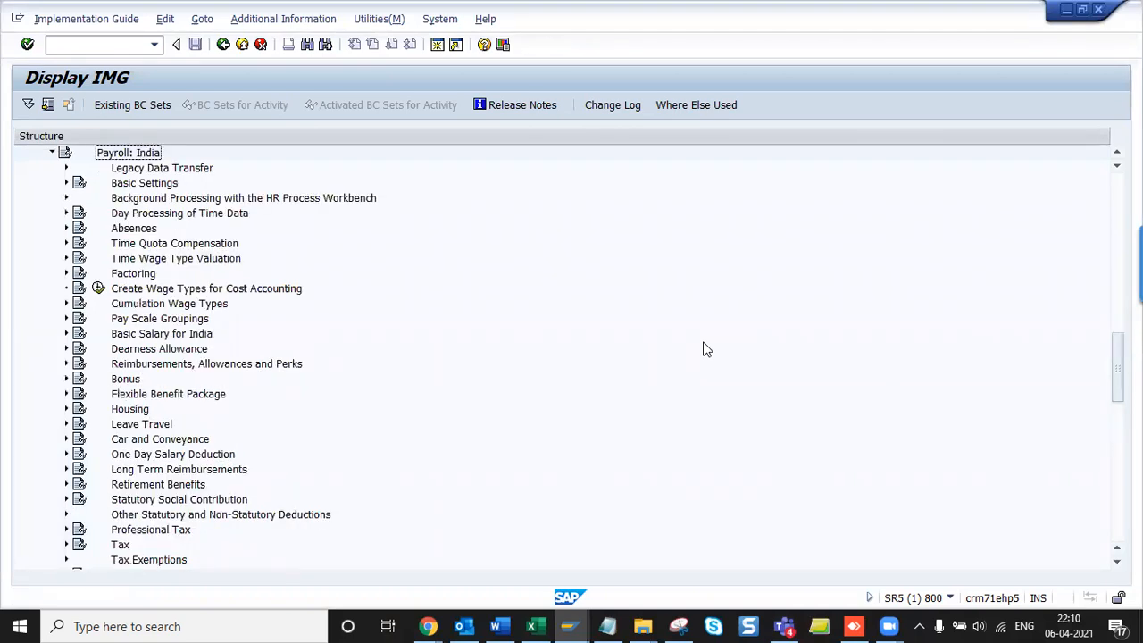
key(Down)
key(Right)
key(Left)
key(Down)
key(Right)
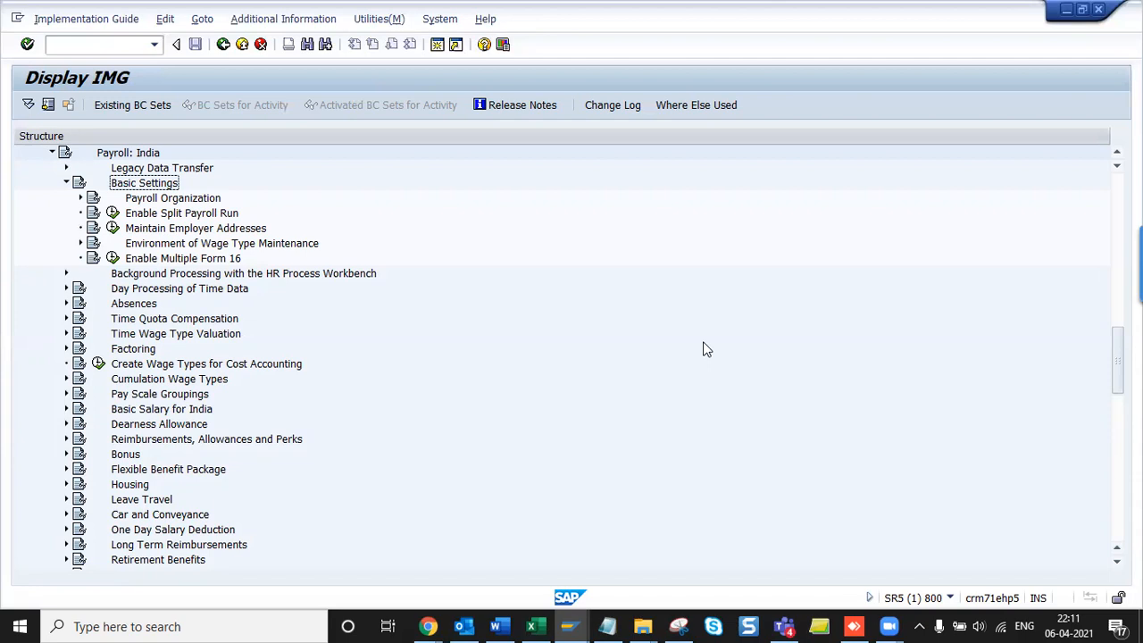
scroll(705, 348, up, 5)
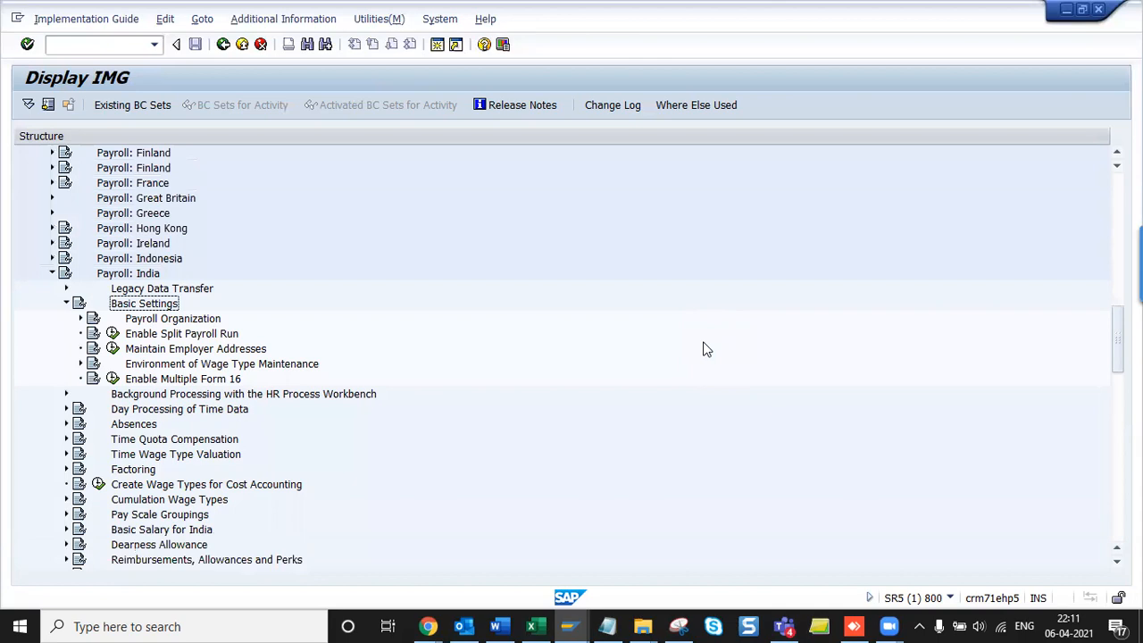
scroll(705, 348, up, 6)
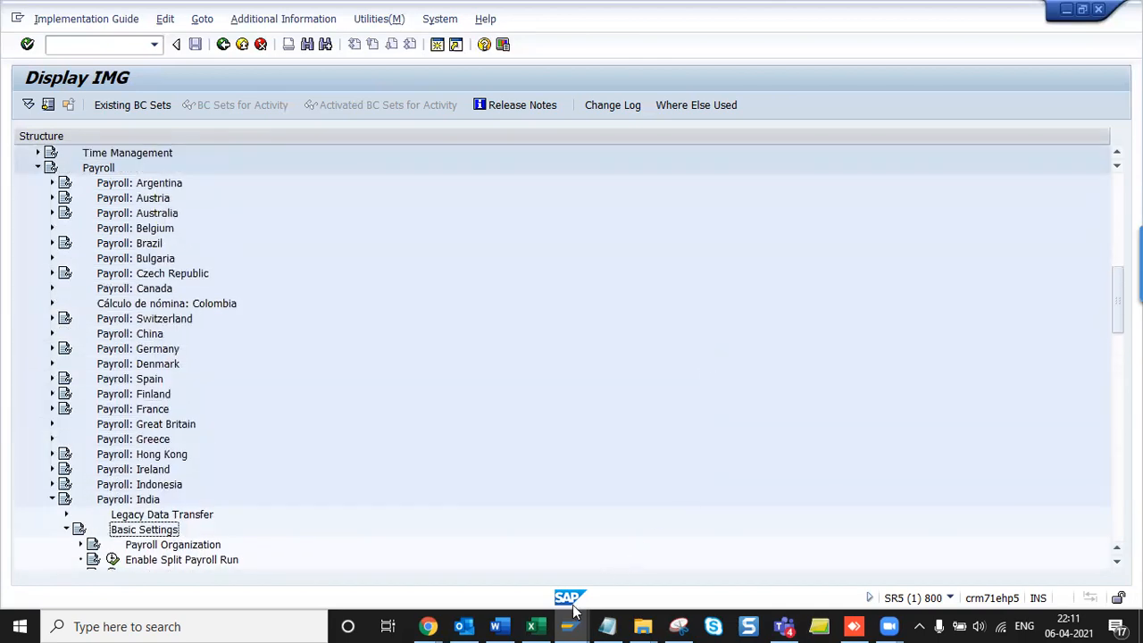
click(498, 625)
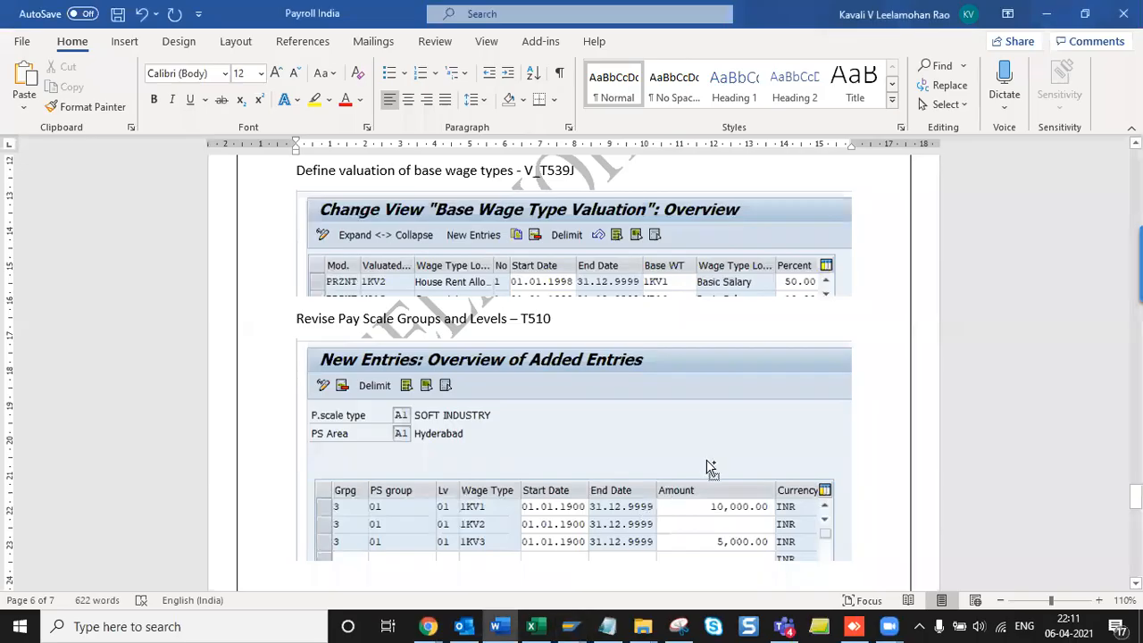
scroll(843, 364, up, 10)
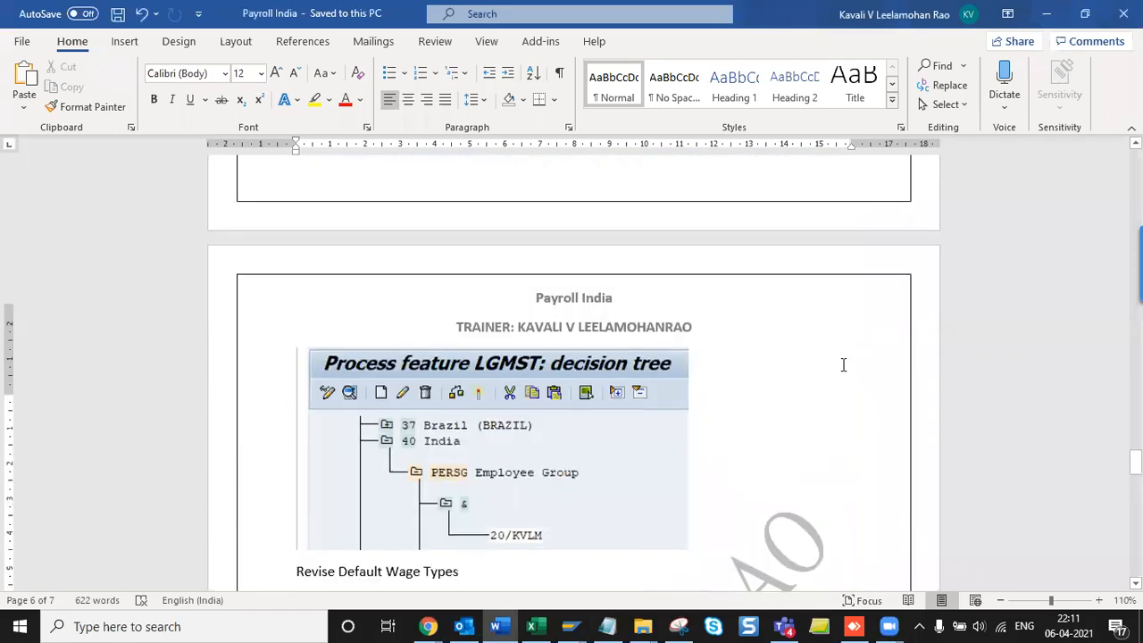
scroll(843, 364, up, 3)
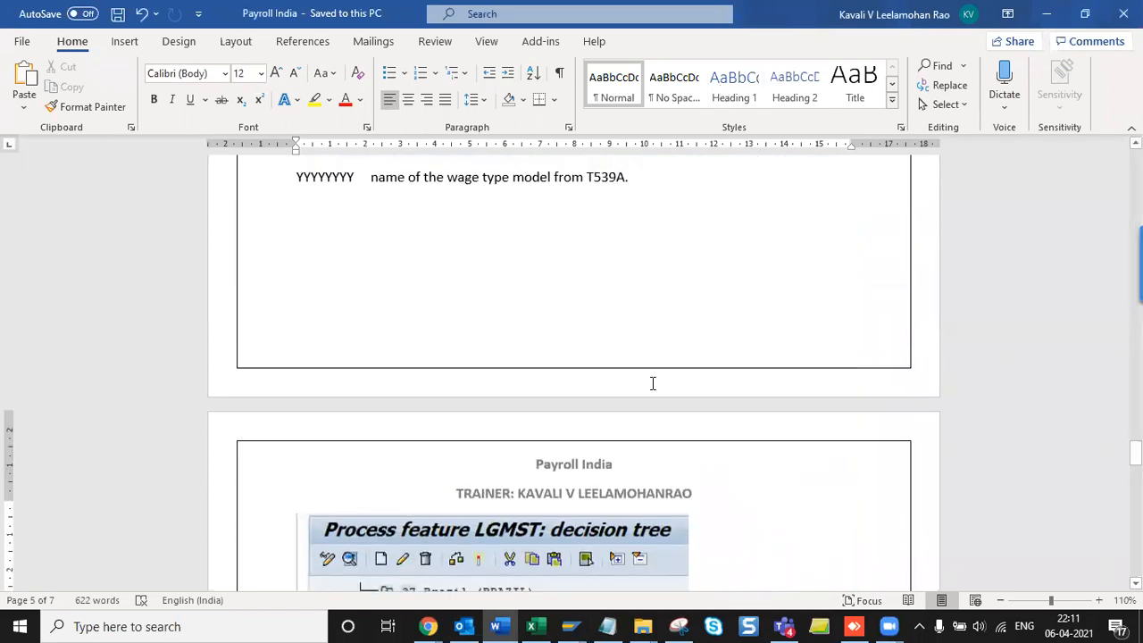
key(alt+Tab)
scroll(653, 389, down, 8)
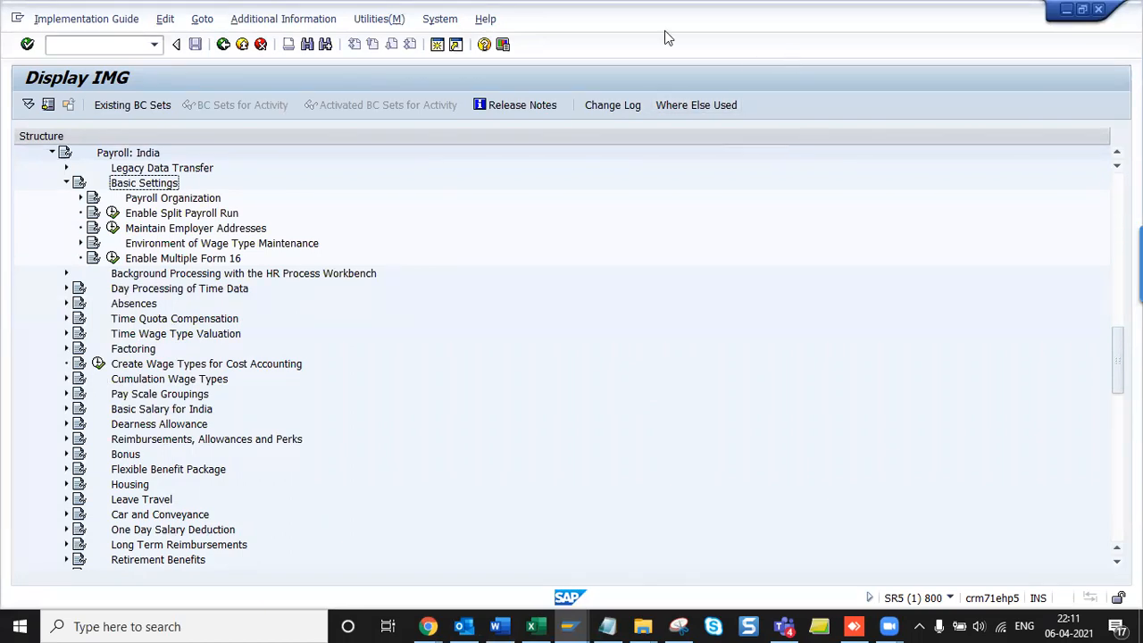
mouse_move(888, 626)
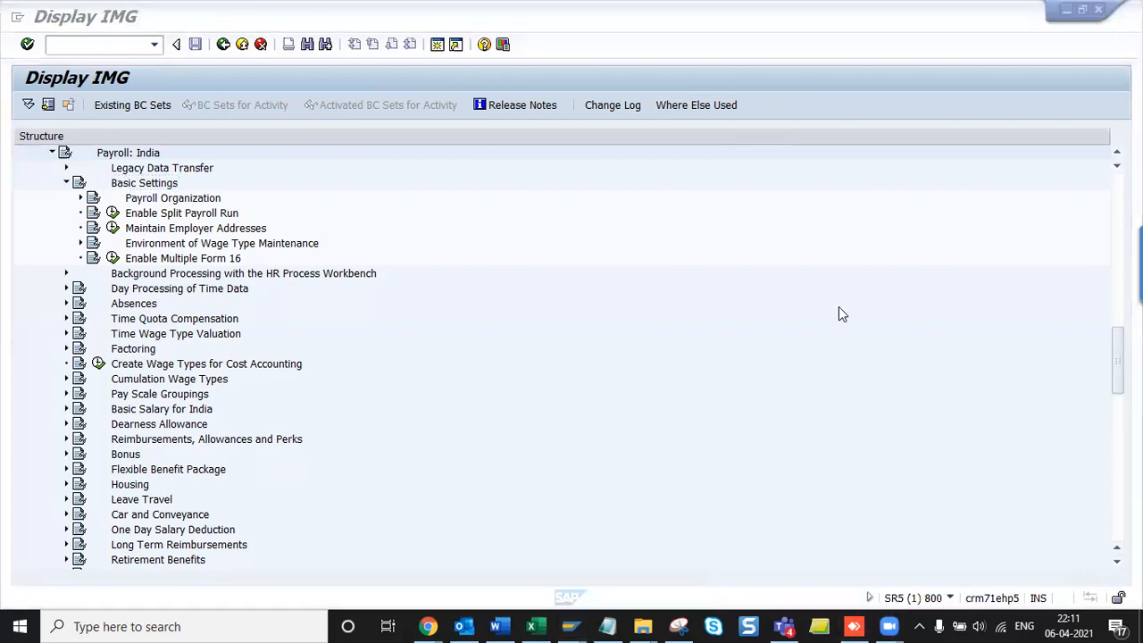